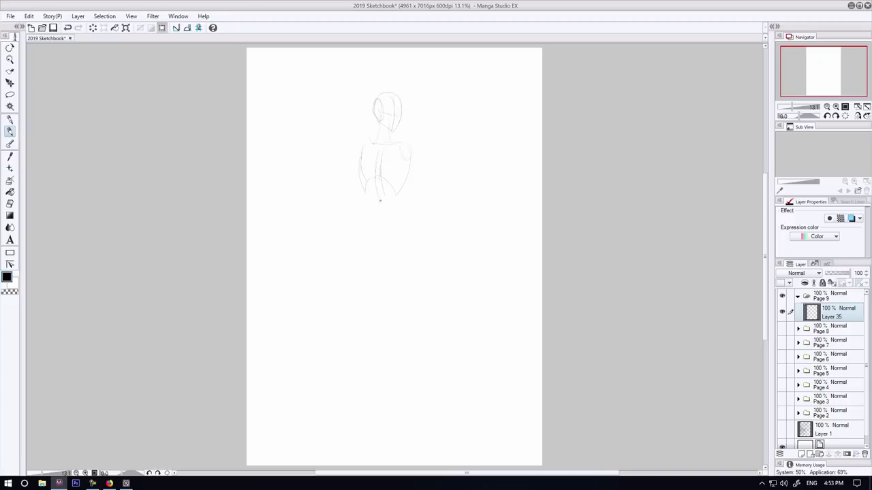
- Sketch the pelvis, hips, legs and feet of the standing figure beneath its torso
left_click_drag(410, 218, 390, 260)
left_click_drag(399, 229, 395, 258)
mouse_move(361, 233)
left_mouse_down()
mouse_move(408, 231)
mouse_move(374, 247)
left_mouse_up()
left_click_drag(406, 316, 414, 387)
left_click_drag(413, 305, 422, 410)
left_click_drag(366, 310, 354, 407)
left_click_drag(345, 328, 346, 418)
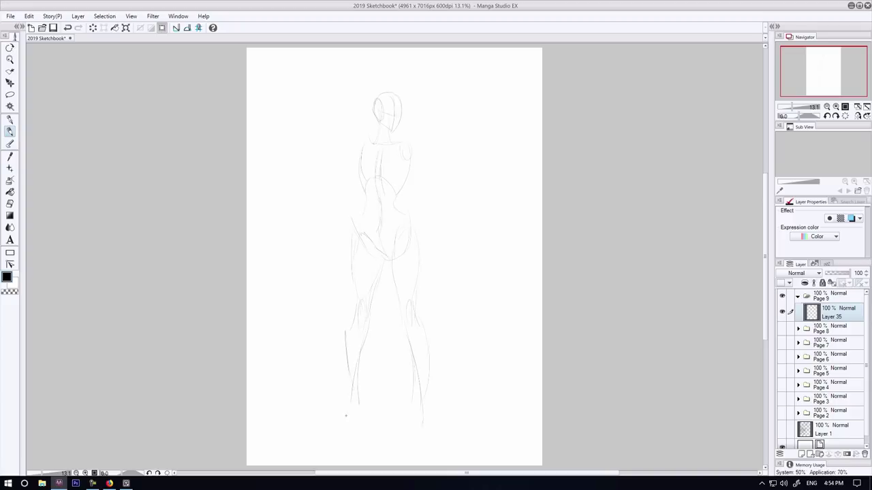
left_click_drag(424, 396, 432, 428)
- Sketch the figure's waist, shoulders and chest, with both arms hanging at the sides and ending in hands
left_click_drag(409, 205, 398, 223)
left_click_drag(348, 158, 358, 166)
mouse_move(407, 155)
left_mouse_down()
mouse_move(354, 158)
mouse_move(406, 168)
left_mouse_up()
left_click_drag(356, 155, 361, 169)
left_click_drag(389, 179, 407, 168)
mouse_move(355, 171)
left_mouse_down()
mouse_move(404, 183)
mouse_move(413, 170)
mouse_move(440, 246)
left_mouse_up()
left_click_drag(437, 237, 430, 258)
left_click_drag(342, 189, 329, 222)
left_click_drag(329, 221, 326, 243)
left_click_drag(339, 221, 333, 256)
mouse_move(336, 237)
left_mouse_down()
mouse_move(375, 228)
mouse_move(380, 250)
left_mouse_up()
- Clean up and redraw the figure's neck and shoulder lines
key("e")
key("p")
left_click_drag(374, 117, 377, 143)
left_click_drag(364, 143, 377, 134)
left_click_drag(391, 143, 409, 142)
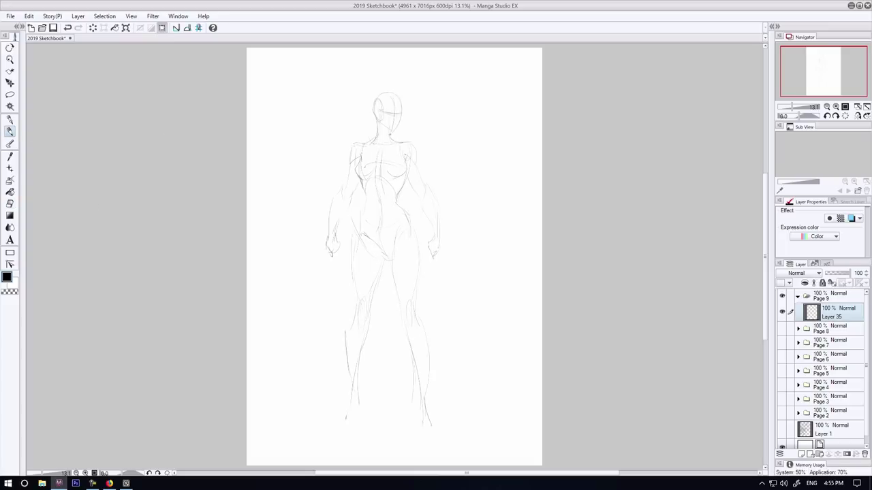
- Move the whole standing figure to the right half of the page and scale it up slightly
key("m")
mouse_move(461, 280)
left_mouse_down()
mouse_move(480, 262)
mouse_move(481, 276)
left_mouse_up()
key("k")
left_click_drag(350, 158, 408, 160)
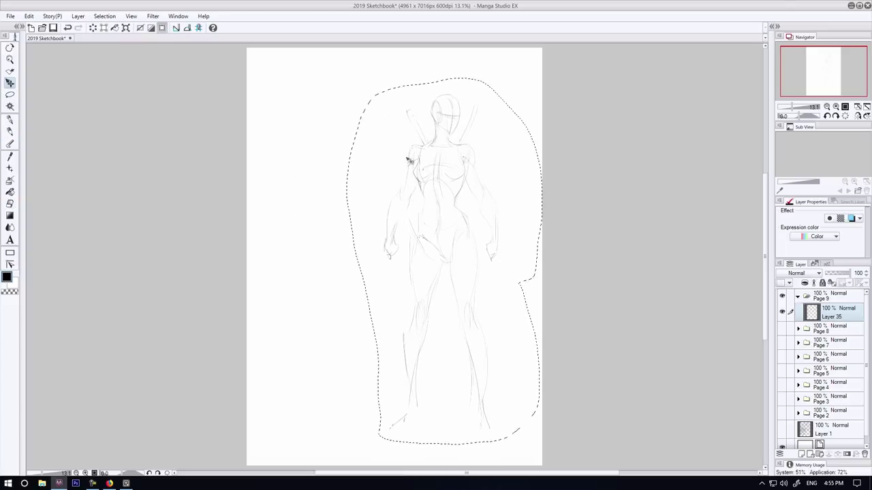
key("ctrl+t")
left_click_drag(346, 77, 331, 50)
left_click_drag(485, 332, 498, 346)
key("Return")
key("ctrl+d")
- Sketch a three-quarter construction head with face guidelines, jaw and neck in the page's upper-left corner
key("p")
left_click_drag(268, 82, 282, 130)
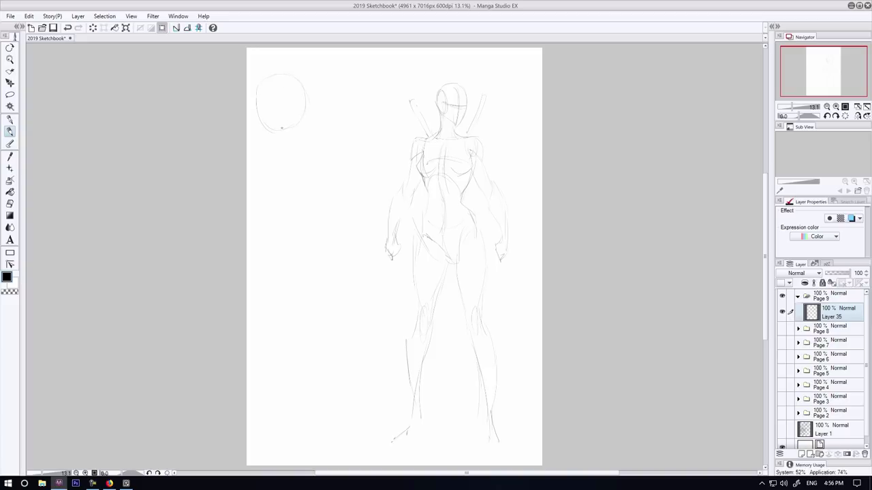
left_click_drag(257, 100, 303, 107)
mouse_move(280, 75)
left_mouse_down()
mouse_move(290, 139)
mouse_move(263, 100)
mouse_move(292, 146)
left_mouse_up()
mouse_move(263, 80)
left_mouse_down()
mouse_move(268, 129)
mouse_move(296, 141)
mouse_move(253, 164)
left_mouse_up()
mouse_move(285, 148)
left_mouse_down()
mouse_move(290, 167)
mouse_move(319, 168)
left_mouse_up()
- Duplicate the construction head three times and arrange the four heads in a two-by-two grid
key("m")
key("k")
left_click_drag(260, 110, 270, 110)
key("ctrl+c")
key("ctrl+v")
left_click_drag(328, 135, 400, 136)
key("ctrl+v")
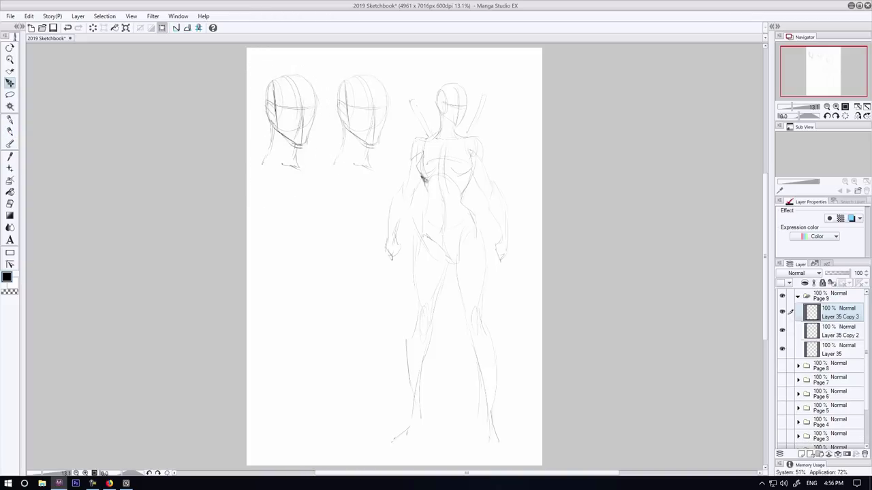
left_click_drag(306, 123, 307, 230)
key("ctrl+v")
mouse_move(305, 102)
left_mouse_down()
mouse_move(521, 438)
mouse_move(390, 180)
left_mouse_up()
- Shift the full standing figure on Layer 35 slightly to the right, away from the heads
left_click(10, 94)
left_click(9, 83)
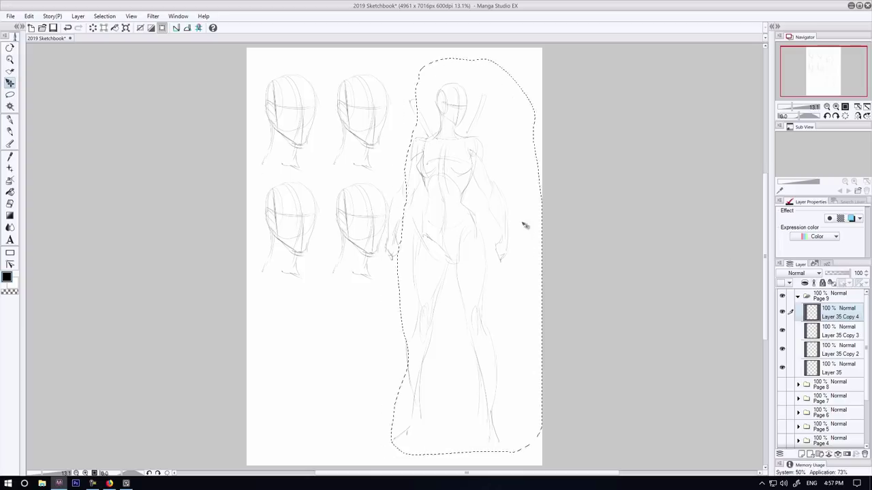
left_click(782, 331)
left_click(782, 330)
left_click(834, 368)
left_click_drag(468, 276, 488, 275)
key("ctrl+d")
- Sketch a back-view figure with head, torso, arms and hips below the heads on Layer 35 Copy 4
left_click(840, 314)
key("p")
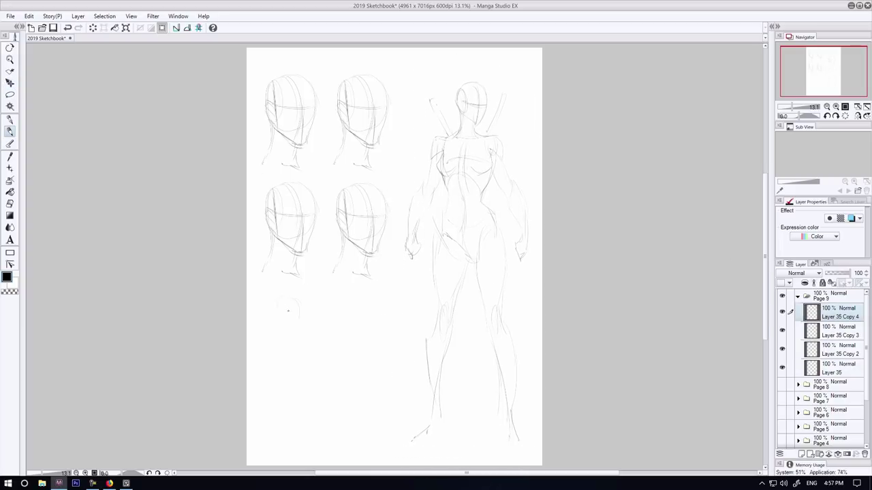
left_click_drag(278, 299, 282, 319)
mouse_move(282, 313)
left_mouse_down()
mouse_move(291, 323)
mouse_move(266, 339)
left_mouse_up()
left_click_drag(266, 344, 276, 378)
left_click_drag(290, 349, 283, 407)
left_click_drag(310, 372, 298, 391)
mouse_move(262, 415)
left_mouse_down()
mouse_move(267, 428)
mouse_move(258, 455)
left_mouse_up()
left_click_drag(306, 418, 309, 445)
left_click_drag(315, 338, 320, 360)
left_click_drag(320, 395, 327, 426)
left_click_drag(253, 341, 250, 398)
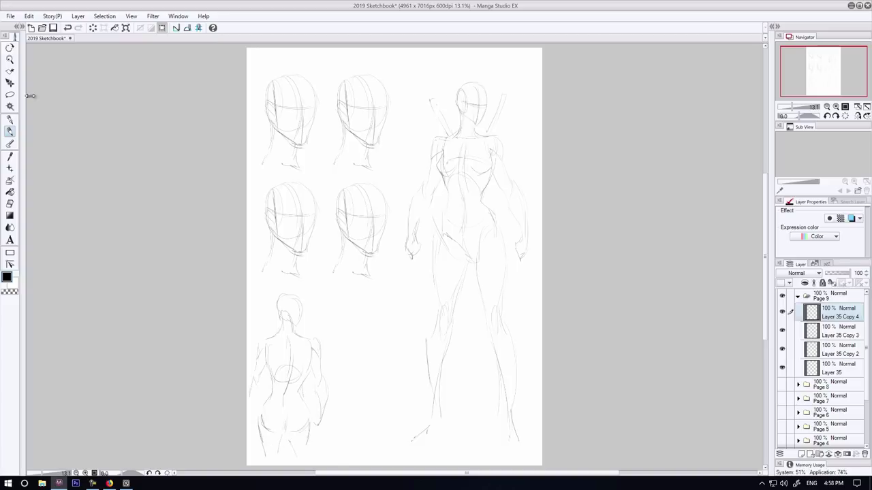
- Move the back-view figure right so it sits beneath the right column of heads
left_click(9, 95)
left_click_drag(272, 291, 270, 294)
left_click(9, 83)
left_click_drag(305, 329, 385, 325)
key("ctrl+d")
- Refine the back-view figure's arms, shoulder blades, waist, buttocks and upper thighs
left_click(9, 132)
left_click_drag(345, 362, 333, 434)
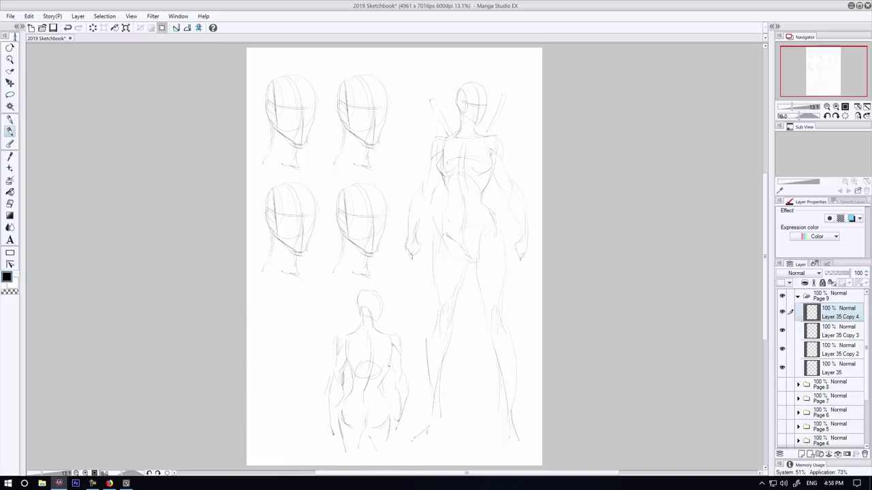
left_click_drag(382, 351, 392, 391)
left_click_drag(338, 395, 347, 422)
left_click_drag(353, 433, 377, 426)
mouse_move(380, 392)
left_mouse_down()
mouse_move(389, 418)
mouse_move(341, 440)
left_mouse_up()
left_click_drag(391, 349, 384, 367)
mouse_move(346, 355)
left_mouse_down()
mouse_move(359, 365)
mouse_move(364, 358)
left_mouse_up()
left_click_drag(358, 431, 346, 455)
left_click_drag(390, 431, 381, 452)
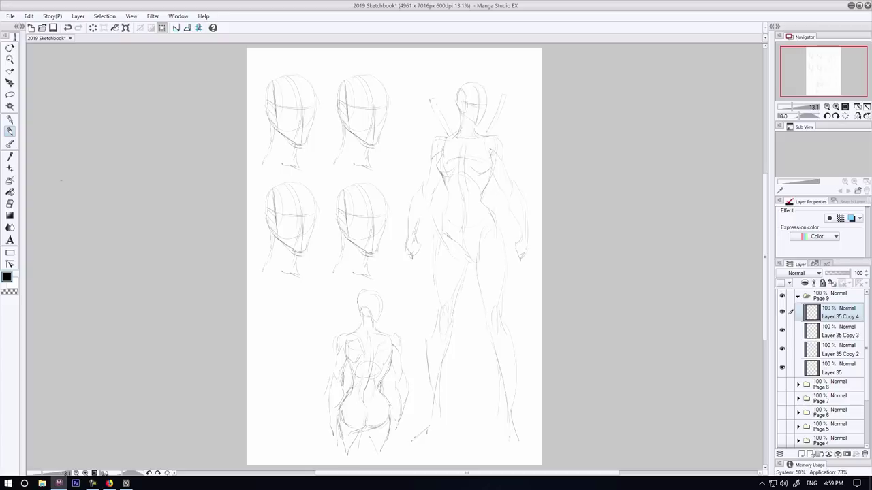
- Erase the back-view figure's thigh lines and redraw its hip and upper legs
left_click(10, 204)
mouse_move(339, 429)
left_mouse_down()
mouse_move(346, 451)
mouse_move(368, 452)
left_mouse_up()
left_click(9, 131)
left_click_drag(343, 403, 335, 430)
left_click_drag(333, 436, 329, 456)
- Sketch a small full-length figure left of the back view and transform it to fit the space
left_click_drag(292, 302, 272, 331)
mouse_move(294, 326)
left_mouse_down()
mouse_move(291, 384)
mouse_move(277, 419)
left_mouse_up()
left_click_drag(289, 390, 284, 437)
left_click(9, 94)
left_click_drag(269, 304, 270, 301)
key("ctrl+t")
key("Return")
key("ctrl+d")
- Add the arm and chest lines to the small full-length figure
mouse_move(314, 454)
left_mouse_down()
mouse_move(305, 427)
mouse_move(275, 452)
left_mouse_up()
key("p")
left_click_drag(274, 318, 260, 368)
left_click_drag(276, 321, 292, 336)
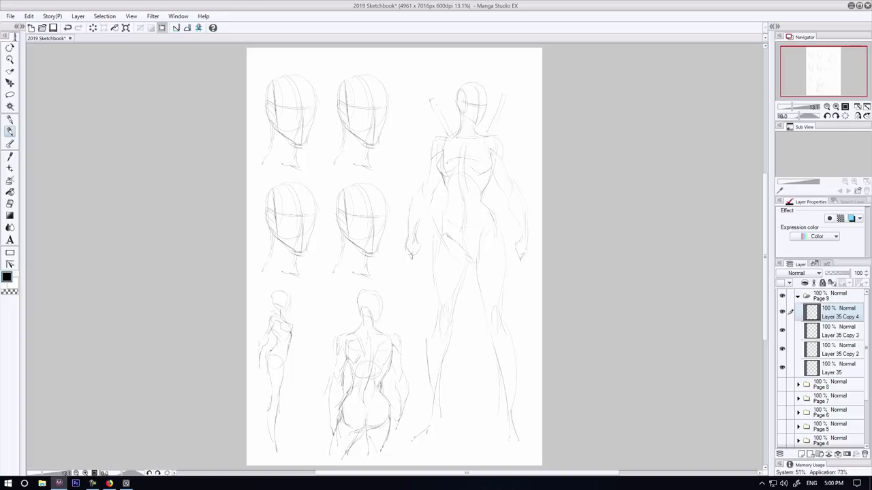
- Move the small full-length figure slightly right, closer to the back-view figure
left_click(9, 95)
mouse_move(292, 441)
left_mouse_down()
mouse_move(261, 447)
mouse_move(291, 439)
left_mouse_up()
left_click(10, 83)
left_click_drag(292, 344, 307, 346)
key("ctrl+d")
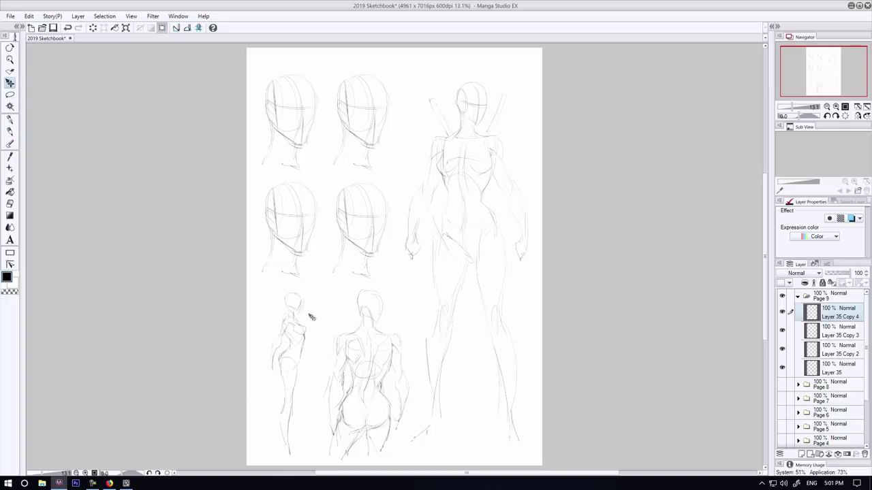
- Nudge the back-view figure slightly up and to the left
left_click(10, 94)
left_click_drag(408, 431, 407, 412)
left_click_drag(366, 372, 360, 368)
key("ctrl+d")
- Merge the four sketch layers of Page 9 into one and scale the group of four heads down slightly
left_click(9, 94)
left_click(828, 372, "shift")
key("shift+alt+e")
mouse_move(379, 284)
left_mouse_down()
mouse_move(397, 182)
mouse_move(377, 289)
left_mouse_up()
key("ctrl+t")
key("Return")
key("ctrl+d")
- Tint the merged sketch layer with the blue layer color and add a new drawing layer above it
left_click(851, 219)
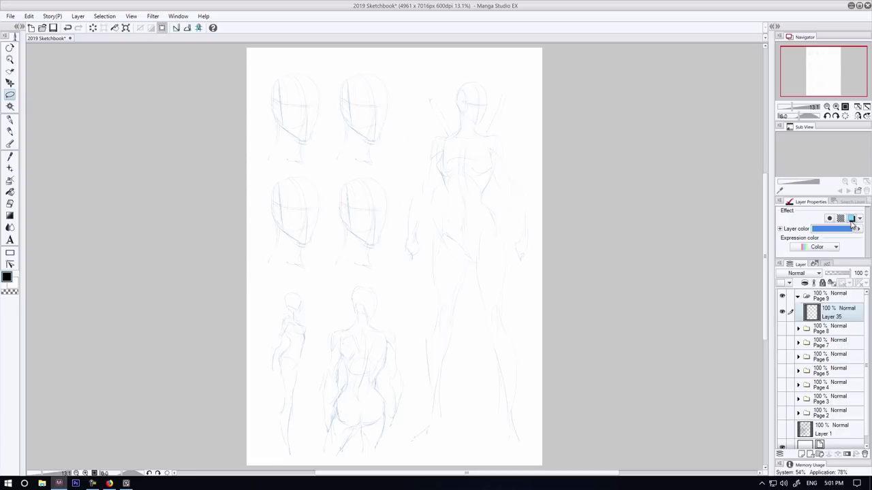
left_click(802, 454)
left_click(10, 132)
- Sketch an angular mask with slanted eyes and cheek lines on the upper-left head
mouse_move(288, 104)
left_mouse_down()
mouse_move(307, 111)
mouse_move(319, 103)
mouse_move(298, 112)
mouse_move(294, 135)
mouse_move(280, 113)
mouse_move(299, 130)
mouse_move(314, 112)
left_mouse_up()
key("ctrl+z")
key("ctrl+z")
key("ctrl+z")
mouse_move(318, 115)
left_mouse_down()
mouse_move(303, 137)
mouse_move(311, 136)
left_mouse_up()
left_click_drag(294, 106, 308, 113)
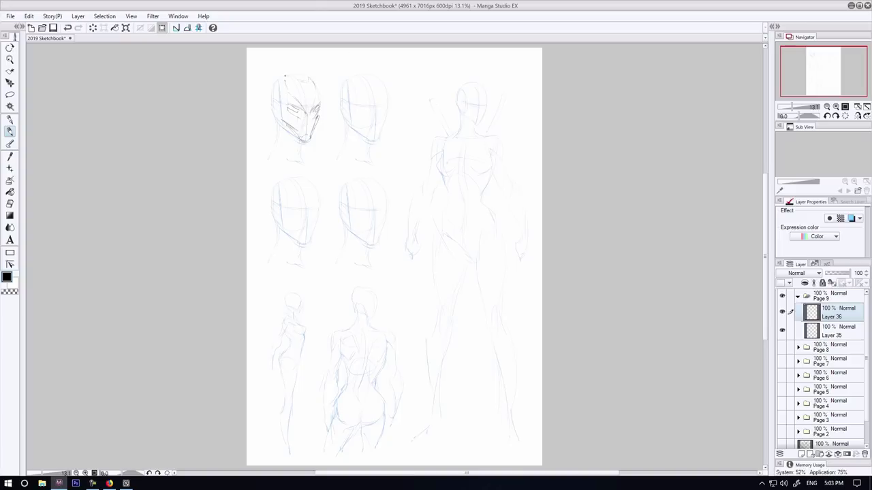
left_click_drag(284, 77, 313, 82)
mouse_move(297, 110)
left_mouse_down()
mouse_move(308, 115)
mouse_move(309, 107)
mouse_move(298, 118)
mouse_move(316, 108)
mouse_move(318, 84)
mouse_move(300, 110)
mouse_move(324, 100)
left_mouse_up()
- Rework the upper-left head's mask with erased and redrawn face and jaw details, and clear the drawing from Layer 36
key("e")
key("p")
key("e")
key("p")
mouse_move(312, 129)
left_mouse_down()
mouse_move(308, 101)
mouse_move(302, 133)
mouse_move(316, 95)
mouse_move(282, 102)
mouse_move(280, 120)
left_mouse_up()
key("ctrl+z")
key("ctrl+z")
key("ctrl+z")
key("ctrl+z")
key("e")
key("p")
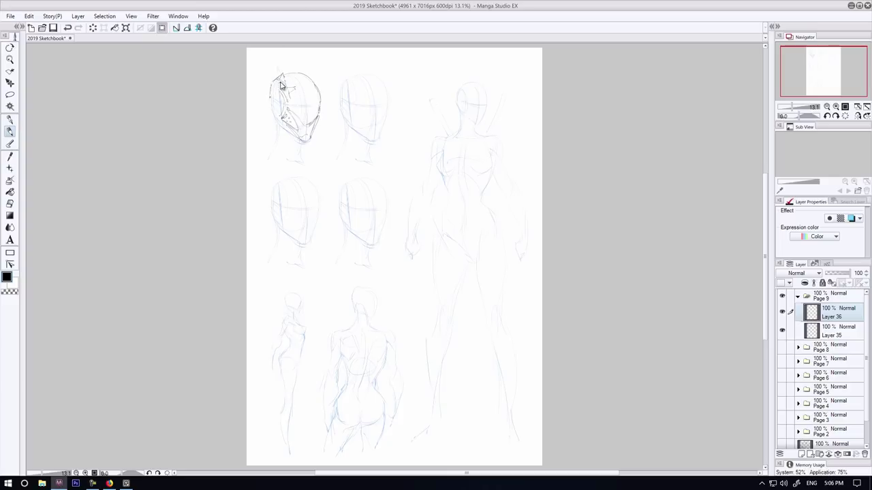
mouse_move(288, 103)
left_mouse_down()
mouse_move(300, 118)
mouse_move(280, 113)
left_mouse_up()
key("e")
key("Delete")
- Sketch a rounded helmet outline with cheek and jaw lines over the upper-left head
key("p")
left_click_drag(291, 70, 319, 94)
mouse_move(301, 70)
left_mouse_down()
mouse_move(270, 88)
mouse_move(267, 113)
left_mouse_up()
mouse_move(320, 95)
left_mouse_down()
mouse_move(312, 134)
mouse_move(298, 131)
left_mouse_up()
left_click_drag(280, 100, 292, 117)
left_click_drag(318, 111, 299, 141)
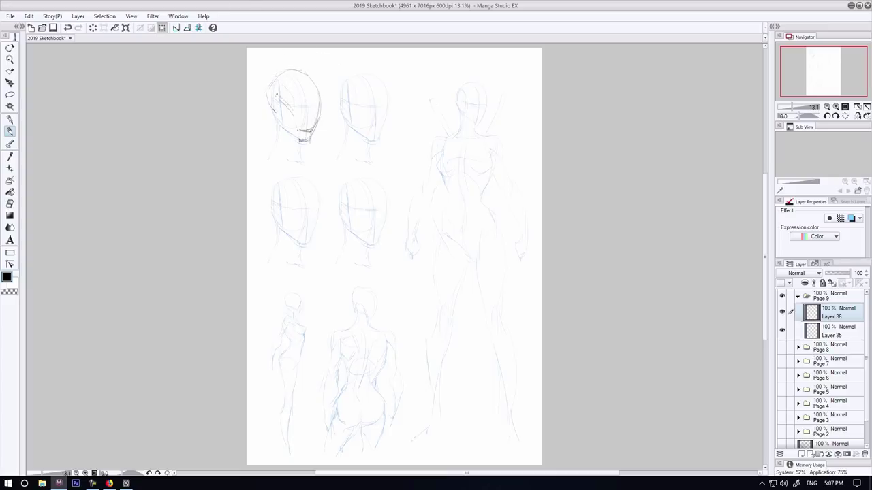
- Try further cheek and chin details on the upper-left helmet and undo the latest strokes
mouse_move(319, 90)
left_mouse_down()
mouse_move(316, 110)
mouse_move(294, 119)
left_mouse_up()
mouse_move(288, 119)
left_mouse_down()
mouse_move(306, 131)
mouse_move(300, 143)
mouse_move(290, 131)
mouse_move(310, 144)
mouse_move(304, 138)
left_mouse_up()
key("e")
key("p")
key("e")
key("p")
key("e")
left_click(10, 132)
mouse_move(305, 137)
left_mouse_down()
mouse_move(301, 145)
mouse_move(296, 132)
mouse_move(297, 141)
left_mouse_up()
key("ctrl+z")
key("ctrl+z")
key("ctrl+z")
key("ctrl+z")
key("ctrl+z")
key("ctrl+z")
- Rework the cheek and jaw lines of the upper-left helmet with erased and redrawn strokes
left_click(9, 203)
left_click(9, 132)
mouse_move(275, 112)
left_mouse_down()
mouse_move(280, 127)
mouse_move(316, 125)
mouse_move(300, 164)
mouse_move(288, 139)
left_mouse_up()
key("ctrl+z")
left_click(11, 204)
left_click(10, 131)
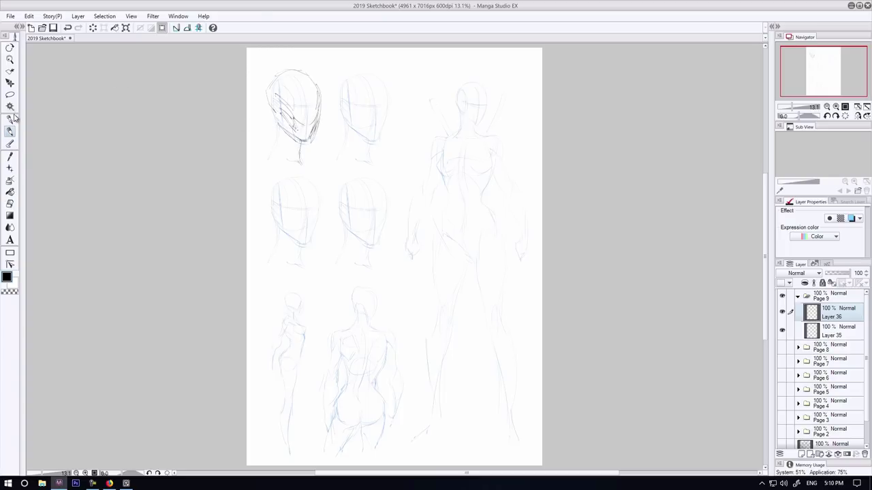
- Add a pointed crest, side plates and the back neck line to the upper-left helmet
mouse_move(287, 66)
left_mouse_down()
mouse_move(281, 75)
mouse_move(307, 75)
left_mouse_up()
mouse_move(312, 80)
left_mouse_down()
mouse_move(318, 91)
mouse_move(285, 99)
mouse_move(268, 93)
left_mouse_up()
left_click_drag(288, 133, 276, 116)
mouse_move(270, 110)
left_mouse_down()
mouse_move(276, 127)
mouse_move(275, 115)
left_mouse_up()
key("e")
key("p")
left_click_drag(274, 114, 270, 154)
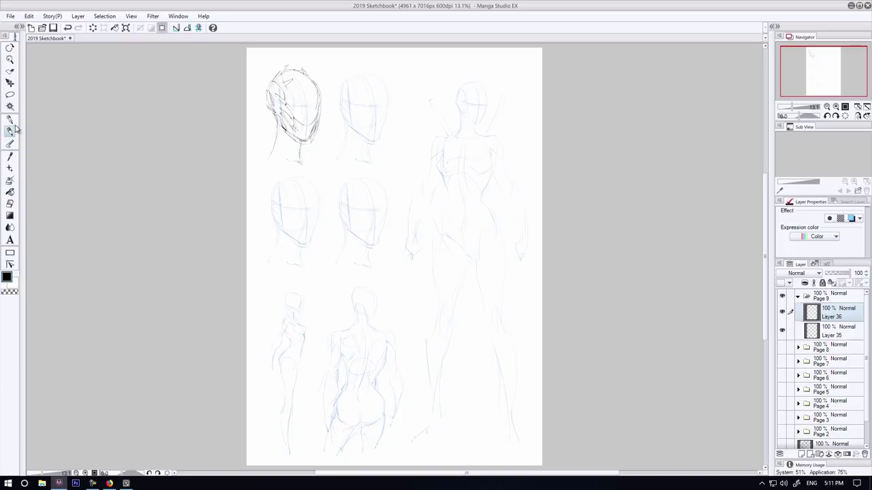
- Sketch a narrow-chinned mask with a side plate, cheek lines and slanted eye area on the upper-right head
left_click(13, 129)
left_click_drag(358, 76, 375, 71)
mouse_move(364, 88)
left_mouse_down()
mouse_move(358, 130)
mouse_move(377, 141)
mouse_move(368, 143)
left_mouse_up()
left_click_drag(359, 110, 367, 114)
left_click_drag(367, 116, 361, 122)
mouse_move(387, 107)
left_mouse_down()
mouse_move(383, 120)
mouse_move(372, 106)
left_mouse_up()
mouse_move(385, 95)
left_mouse_down()
mouse_move(379, 110)
mouse_move(358, 110)
left_mouse_up()
left_click_drag(349, 82, 354, 106)
left_click_drag(391, 96, 386, 108)
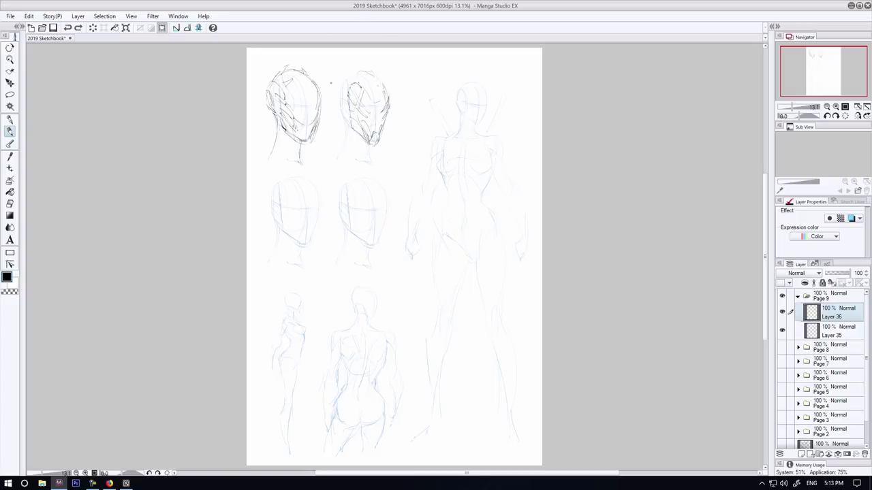
- Reshape the upper-right helmet's crown and add spiky plates along the back and side of the head
key("e")
left_click_drag(351, 72, 370, 73)
key("p")
mouse_move(370, 72)
left_mouse_down()
mouse_move(382, 81)
mouse_move(371, 71)
left_mouse_up()
mouse_move(344, 82)
left_mouse_down()
mouse_move(359, 69)
mouse_move(335, 109)
mouse_move(358, 135)
left_mouse_up()
left_click_drag(373, 101, 383, 96)
left_click(12, 202)
left_click(9, 131)
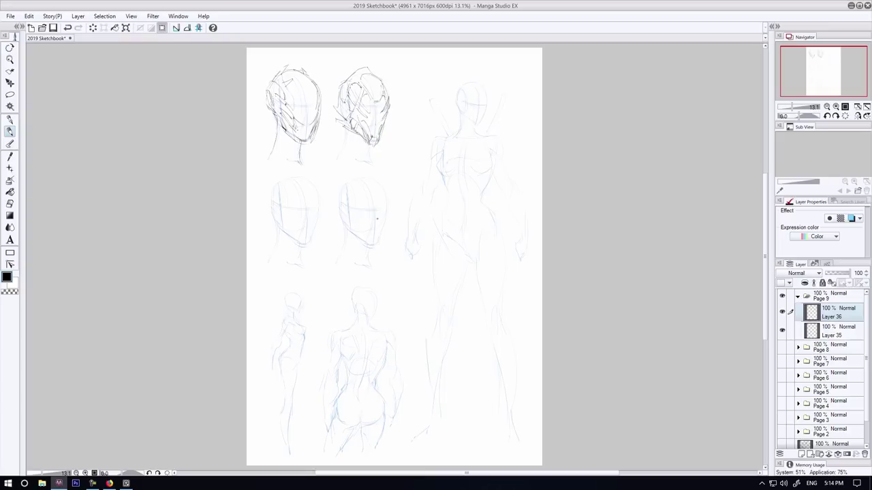
- Sketch the crown outline and the face and jaw contour of the lower-right head
key("ctrl+z")
left_click_drag(374, 229, 376, 226)
mouse_move(372, 183)
left_mouse_down()
mouse_move(359, 189)
mouse_move(387, 210)
mouse_move(365, 218)
mouse_move(384, 222)
mouse_move(379, 230)
left_mouse_up()
left_click(10, 203)
left_click(10, 131)
left_click_drag(384, 225, 376, 244)
- Sketch round lenses with surrounding face lines on the lower-right head's mask
left_click_drag(367, 203, 366, 219)
key("ctrl+z")
left_click_drag(371, 208, 365, 211)
left_click_drag(381, 192, 372, 207)
left_click_drag(350, 208, 375, 221)
key("e")
key("p")
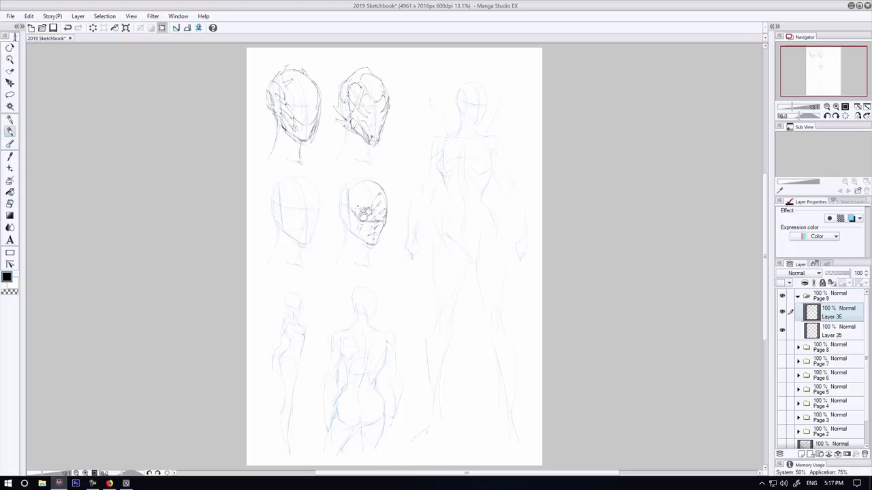
- Replace the lower-right mask's round lenses with a respirator over the mouth and an angled cheek line
key("e")
mouse_move(381, 214)
left_mouse_down()
mouse_move(361, 212)
mouse_move(373, 221)
left_mouse_up()
key("p")
mouse_move(349, 190)
left_mouse_down()
mouse_move(366, 195)
mouse_move(372, 211)
mouse_move(359, 215)
mouse_move(363, 202)
mouse_move(368, 229)
mouse_move(380, 238)
mouse_move(362, 241)
left_mouse_up()
key("ctrl+z")
key("ctrl+z")
key("ctrl+z")
key("ctrl+z")
key("e")
key("p")
key("e")
key("p")
left_click_drag(383, 223, 377, 239)
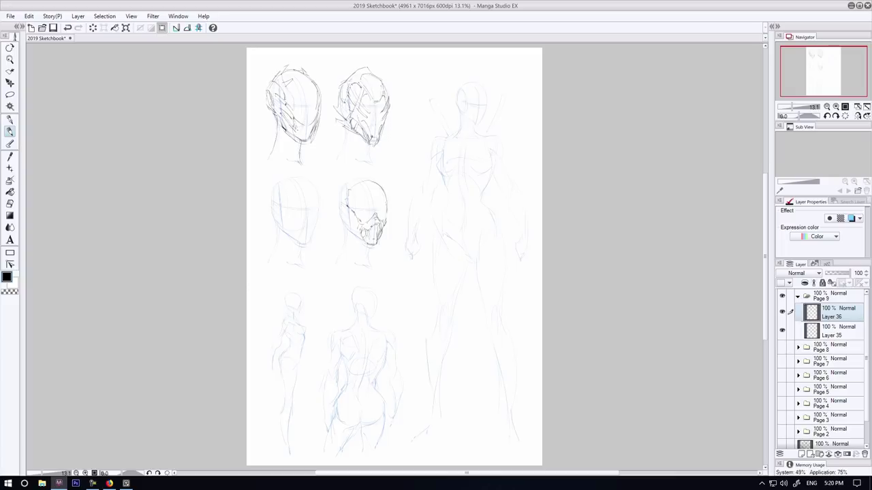
- Refine the lower-right respirator's vents and chin, and erase the head's crown outline
key("e")
key("p")
left_click_drag(376, 224, 367, 244)
key("ctrl+z")
key("ctrl+y")
key("ctrl+z")
key("e")
key("p")
key("e")
key("p")
key("e")
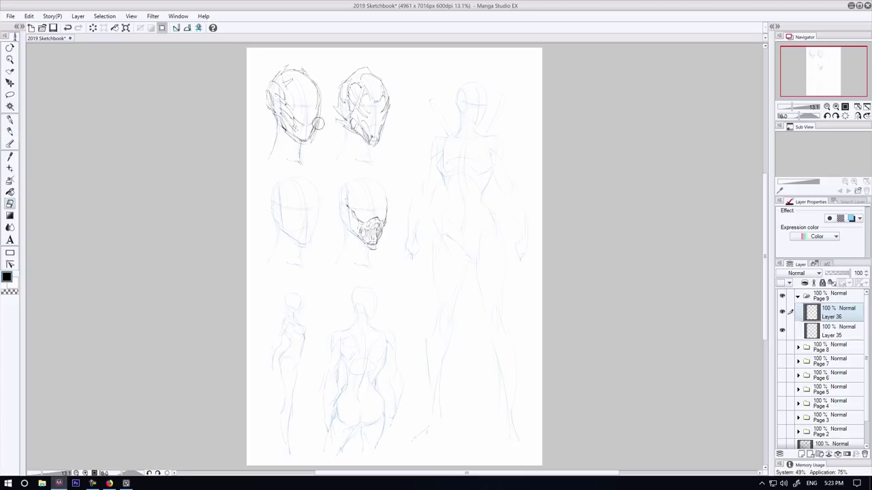
- Redraw the lower-right helmet's crown outline and try strokes along its side and back, undoing the unwanted ones
left_click(10, 131)
left_click_drag(387, 221, 378, 186)
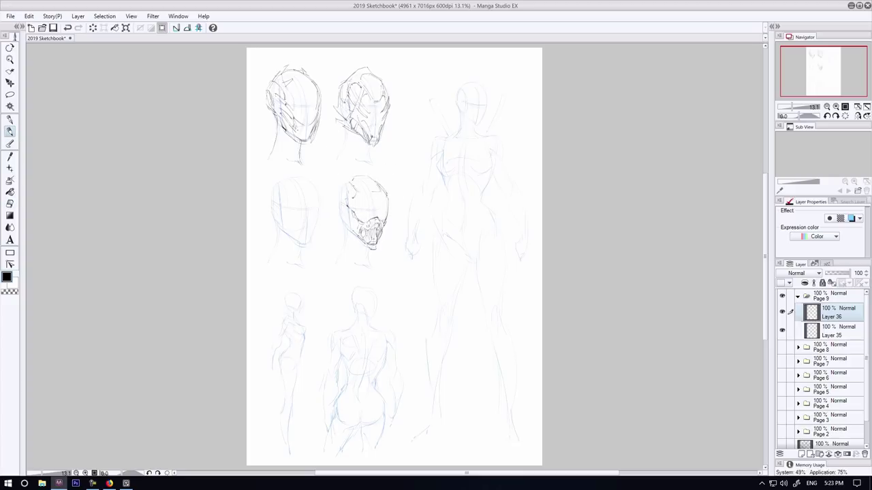
left_click_drag(351, 216, 356, 239)
key("ctrl+z")
left_click_drag(335, 205, 345, 218)
key("ctrl+z")
key("ctrl+z")
key("ctrl+z")
key("ctrl+z")
key("ctrl+z")
- Draw the neck of the lower-right head and clean up the lines across its side plates and face
left_click_drag(340, 215, 338, 257)
key("ctrl+z")
left_click_drag(366, 248, 366, 264)
left_click(10, 204)
left_click_drag(347, 196, 384, 213)
key("p")
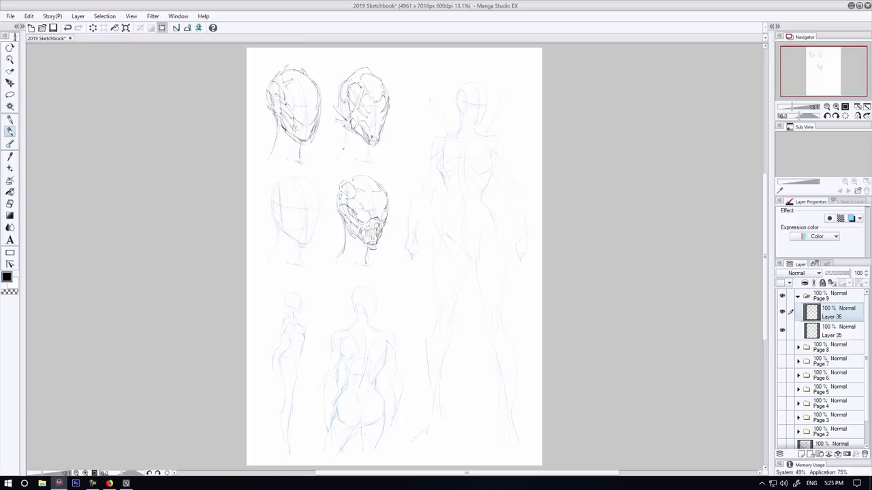
- Sketch a smooth helmet outline with cheek and jaw contours on the lower-left head
left_click(249, 3)
left_click_drag(285, 219, 302, 244)
left_click_drag(319, 210, 307, 244)
left_click_drag(271, 186, 274, 201)
left_click_drag(311, 195, 298, 189)
key("ctrl+z")
- Add slanted brow and cheek lines to the lower-left helmet's face, erasing and undoing stray strokes
mouse_move(289, 233)
left_mouse_down()
mouse_move(277, 205)
mouse_move(312, 237)
left_mouse_up()
mouse_move(277, 203)
left_mouse_down()
mouse_move(302, 216)
mouse_move(296, 212)
left_mouse_up()
key("e")
left_click(10, 132)
key("e")
left_click(10, 132)
key("ctrl+z")
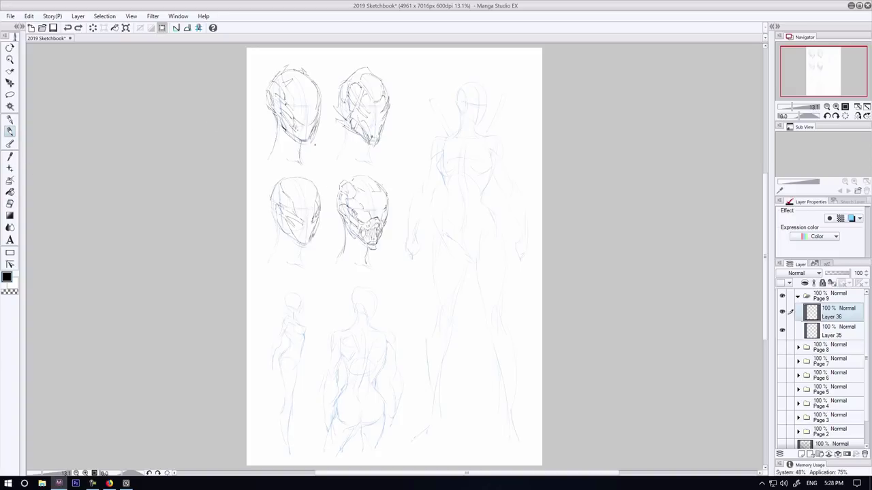
- Try extra strokes along the lower-left helmet's jaw and undo them
mouse_move(309, 230)
left_mouse_down()
mouse_move(300, 243)
mouse_move(310, 238)
left_mouse_up()
mouse_move(308, 231)
left_mouse_down()
mouse_move(301, 247)
mouse_move(310, 249)
left_mouse_up()
key("ctrl+z")
key("ctrl+z")
mouse_move(293, 240)
left_mouse_down()
mouse_move(300, 249)
mouse_move(296, 243)
left_mouse_up()
key("ctrl+z")
- Refine the lower-left helmet's jaw and side edge, and add a small pointed crest on its crown
left_click_drag(278, 227, 292, 239)
key("e")
mouse_move(268, 208)
left_mouse_down()
mouse_move(274, 225)
mouse_move(267, 207)
left_mouse_up()
key("p")
key("e")
left_click_drag(306, 231, 296, 243)
key("p")
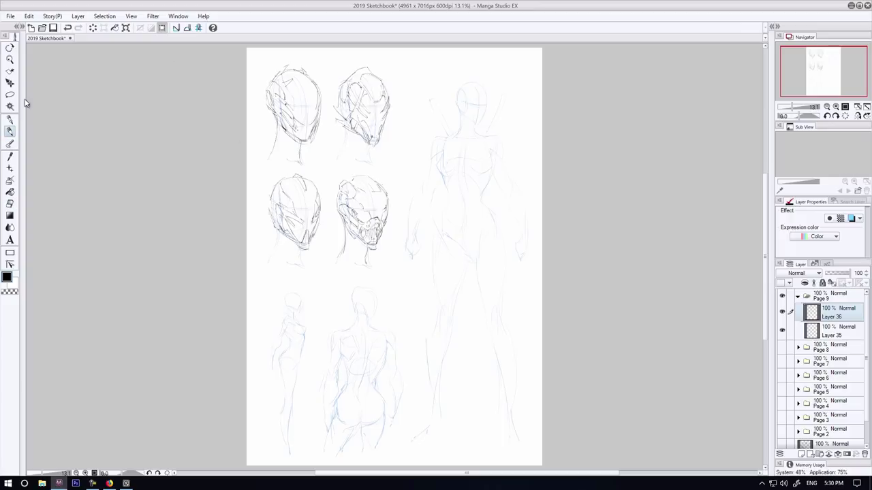
left_click_drag(294, 175, 306, 181)
- Add brow, eye and cheek panel details to the face of the upper-left helmet
mouse_move(291, 106)
left_mouse_down()
mouse_move(304, 122)
mouse_move(316, 114)
mouse_move(299, 132)
mouse_move(303, 100)
left_mouse_up()
left_click_drag(284, 93, 293, 106)
mouse_move(287, 93)
left_mouse_down()
mouse_move(312, 95)
mouse_move(314, 106)
left_mouse_up()
left_click(9, 204)
left_click(10, 132)
left_click(10, 204)
left_click(9, 132)
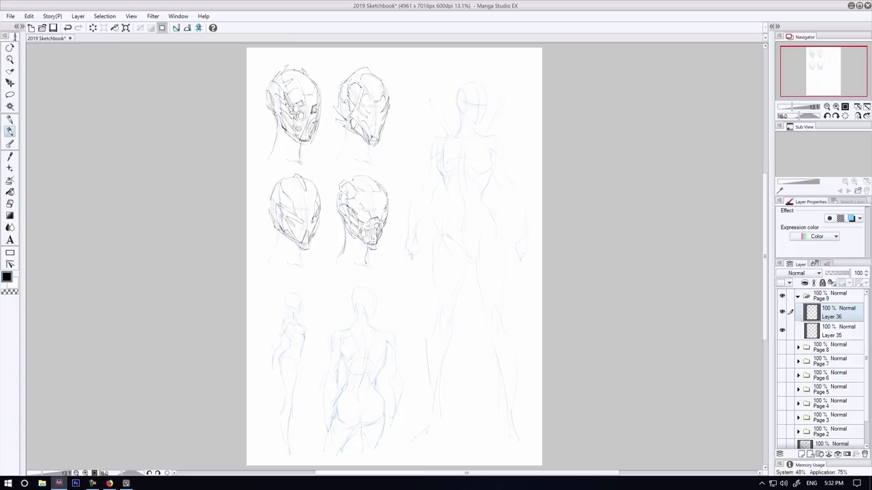
- Rework the nose, mouth and jaw details of the upper-left helmet with erased and redrawn lines
left_click_drag(306, 113, 312, 119)
mouse_move(298, 124)
left_mouse_down()
mouse_move(310, 113)
mouse_move(304, 135)
mouse_move(309, 119)
mouse_move(312, 135)
left_mouse_up()
left_click(10, 204)
left_click(10, 132)
left_click(9, 204)
left_click(9, 132)
key("e")
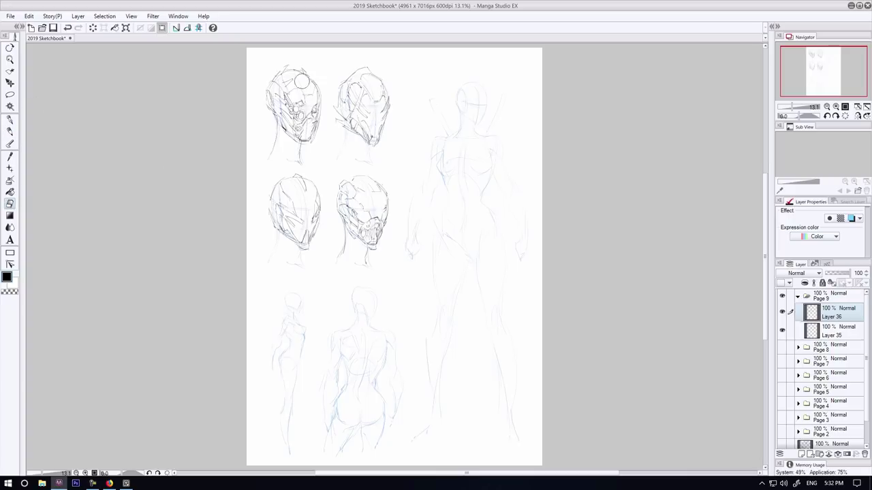
- Erase the upper-left helmet's line art and start a new visor edge and jaw line over its blue sketch
key("p")
mouse_move(301, 135)
left_mouse_down()
mouse_move(313, 137)
mouse_move(272, 77)
left_mouse_up()
left_click(9, 204)
left_click(10, 131)
key("e")
left_click(9, 131)
left_click_drag(283, 115, 303, 130)
left_click_drag(306, 132, 324, 117)
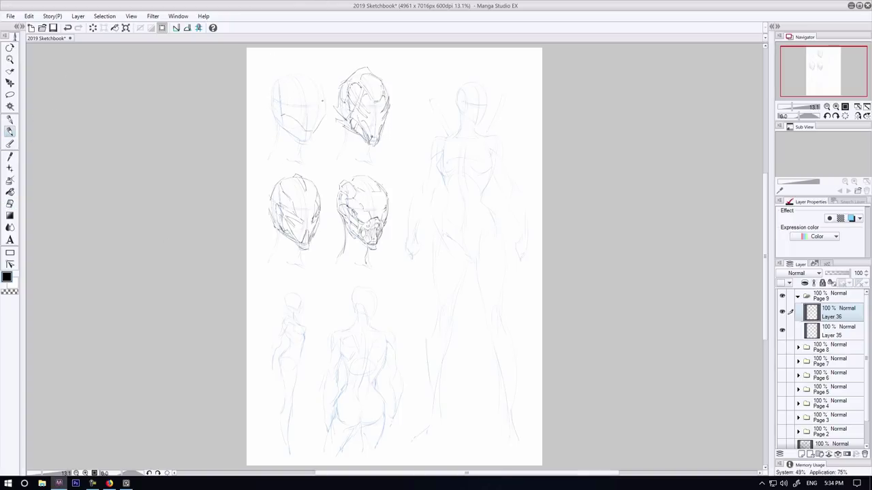
- Redraw the upper-left helmet's rounded crown, face edge and chin outline
left_click_drag(304, 75, 323, 102)
left_click_drag(314, 121, 322, 115)
left_click_drag(281, 70, 297, 71)
left_click_drag(300, 141, 309, 144)
left_click_drag(283, 129, 297, 142)
key("ctrl+z")
mouse_move(279, 83)
left_mouse_down()
mouse_move(286, 108)
mouse_move(276, 107)
left_mouse_up()
key("ctrl+z")
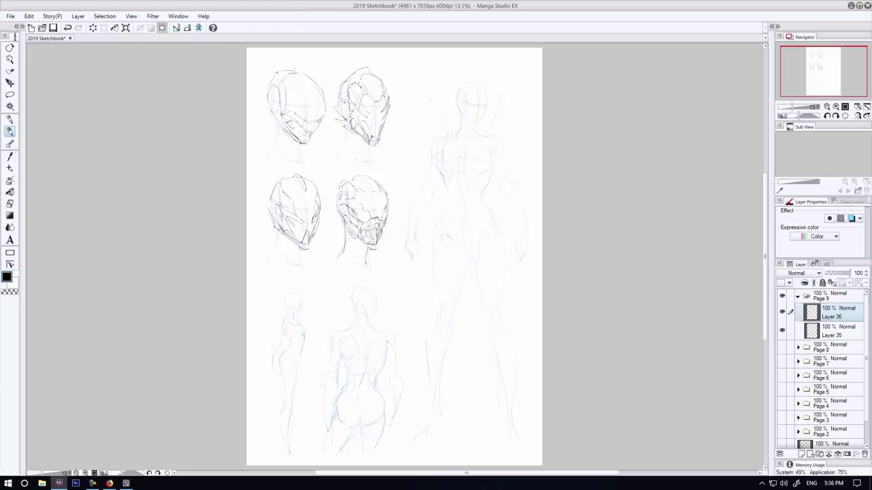
- Draw the ear-side panels of the upper-left helmet, erasing overlapping lines between strokes
left_click(9, 203)
left_click_drag(281, 84, 287, 108)
left_click(9, 132)
left_click_drag(275, 79, 273, 92)
mouse_move(280, 98)
left_mouse_down()
mouse_move(280, 116)
mouse_move(289, 118)
left_mouse_up()
left_click(10, 204)
left_click(10, 131)
left_click_drag(271, 89, 264, 132)
key("ctrl+z")
- Refine the upper-left helmet's crown line, clean up its jaw, and add neck collar strokes and rear side plates
left_click_drag(295, 66, 306, 73)
left_click_drag(281, 71, 296, 70)
key("e")
left_click_drag(264, 124, 304, 149)
key("p")
left_click_drag(293, 151, 303, 155)
left_click_drag(278, 91, 272, 107)
left_click_drag(273, 91, 268, 115)
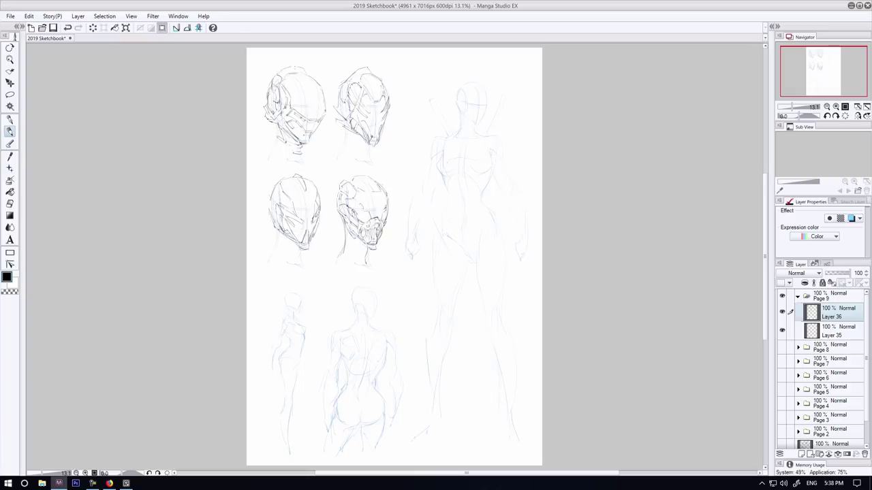
- Rework the upper-left helmet's visor edge and add a round detail on the cheek guard
key("e")
left_click(10, 132)
key("ctrl+z")
left_click_drag(305, 111, 319, 112)
left_click(10, 204)
key("p")
key("e")
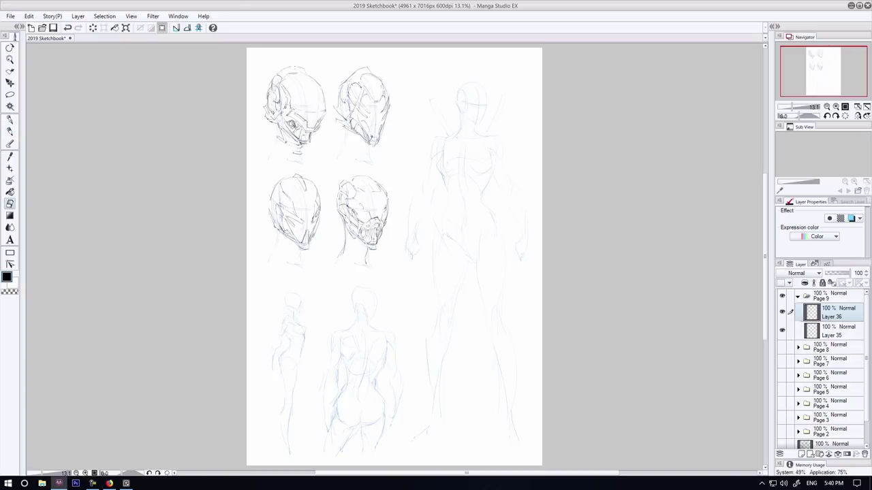
- Reshape the upper-left helmet's visor, cheek vents and forehead outline by alternately erasing and redrawing lines
key("p")
key("e")
key("p")
key("e")
key("p")
key("e")
key("p")
key("e")
key("p")
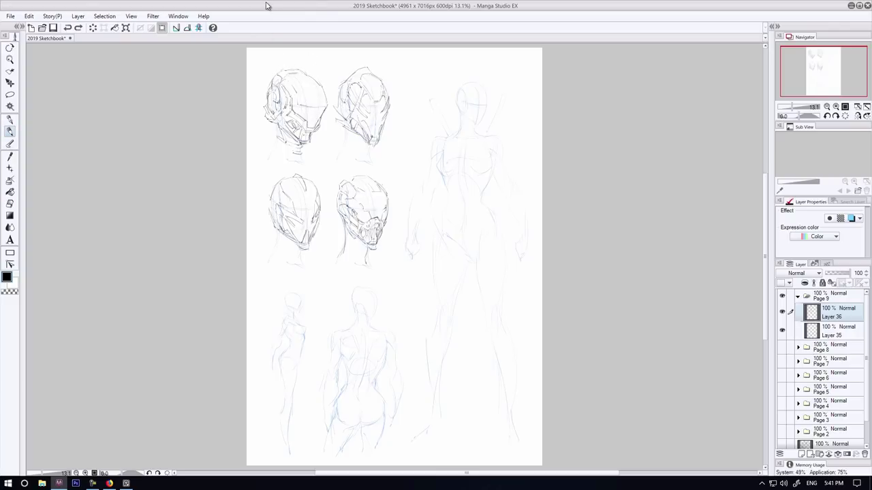
key("e")
key("p")
- Add panel lines along the back edge of the lower-left helmet
mouse_move(269, 193)
left_mouse_down()
mouse_move(265, 213)
mouse_move(277, 224)
left_mouse_up()
key("ctrl+z")
key("ctrl+y")
- Draw a helmet with a visor, ear piece and mouth guard on the large standing figure's head
left_click_drag(489, 97, 490, 111)
mouse_move(476, 104)
left_mouse_down()
mouse_move(490, 108)
mouse_move(461, 113)
left_mouse_up()
mouse_move(455, 113)
left_mouse_down()
mouse_move(483, 83)
mouse_move(492, 106)
left_mouse_up()
left_click(9, 204)
left_click(10, 132)
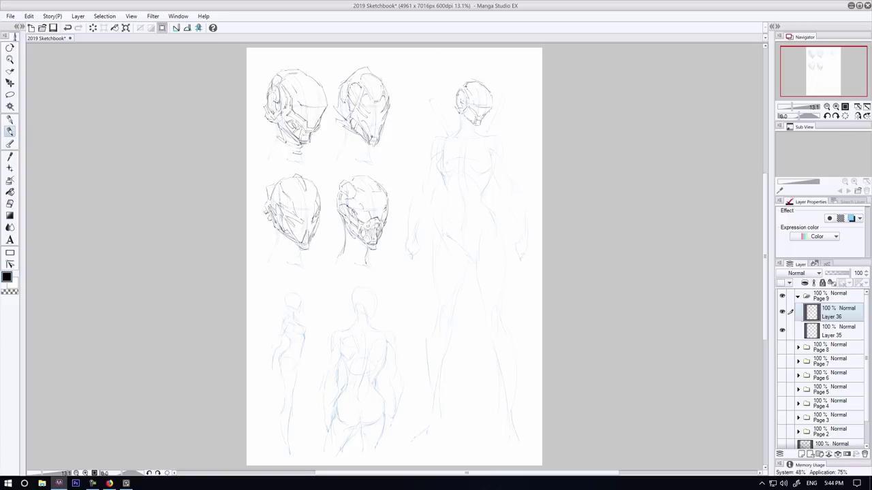
left_click(10, 204)
left_click(9, 131)
mouse_move(491, 106)
left_mouse_down()
mouse_move(484, 115)
mouse_move(461, 83)
mouse_move(469, 124)
left_mouse_up()
left_click(10, 204)
left_click(9, 131)
- Draw the standing figure's neck, shoulder straps and chest contours
mouse_move(461, 124)
left_mouse_down()
mouse_move(482, 120)
mouse_move(464, 100)
mouse_move(461, 134)
mouse_move(493, 132)
left_mouse_up()
left_click(10, 203)
left_click(10, 131)
mouse_move(462, 128)
left_mouse_down()
mouse_move(489, 148)
mouse_move(440, 155)
mouse_move(434, 170)
mouse_move(458, 178)
left_mouse_up()
mouse_move(491, 161)
left_mouse_down()
mouse_move(481, 175)
mouse_move(436, 173)
left_mouse_up()
key("e")
key("p")
- Draw a buckled belt around the standing figure's hips and begin the side contour of the waist
mouse_move(496, 223)
left_mouse_down()
mouse_move(485, 228)
mouse_move(496, 222)
left_mouse_up()
left_click_drag(493, 214, 478, 223)
left_click_drag(487, 226, 459, 227)
mouse_move(457, 234)
left_mouse_down()
mouse_move(481, 229)
mouse_move(465, 254)
left_mouse_up()
mouse_move(454, 233)
left_mouse_down()
mouse_move(466, 254)
mouse_move(478, 231)
mouse_move(442, 229)
left_mouse_up()
key("ctrl+z")
key("ctrl+z")
key("ctrl+z")
key("ctrl+z")
left_click_drag(448, 185, 445, 202)
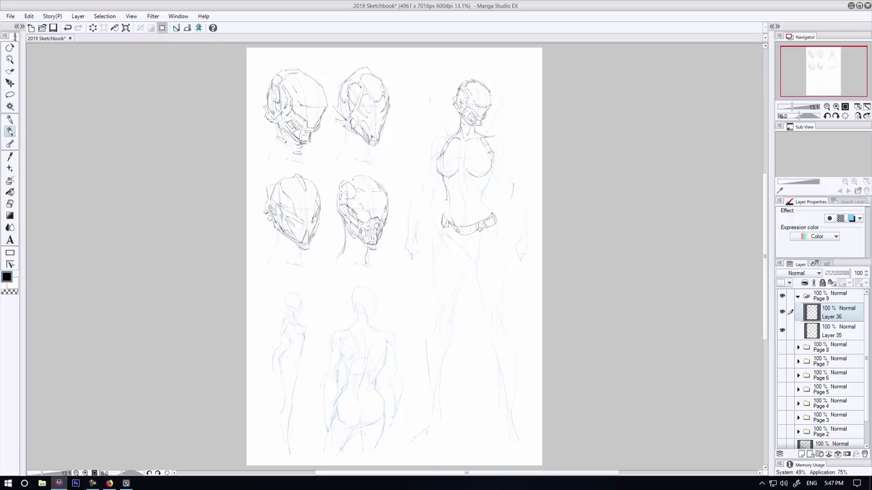
- Complete the standing figure's waist contour, add pouches to both sides of the belt, and outline the briefs
mouse_move(490, 180)
left_mouse_down()
mouse_move(479, 196)
mouse_move(489, 236)
mouse_move(497, 232)
left_mouse_up()
left_click_drag(442, 212, 446, 235)
mouse_move(438, 213)
left_mouse_down()
mouse_move(436, 234)
mouse_move(479, 234)
mouse_move(466, 252)
left_mouse_up()
key("e")
key("p")
- Draw a band across the standing figure's upper chest and refine the lines at the hips
left_click_drag(466, 148, 485, 147)
left_click_drag(462, 145, 483, 144)
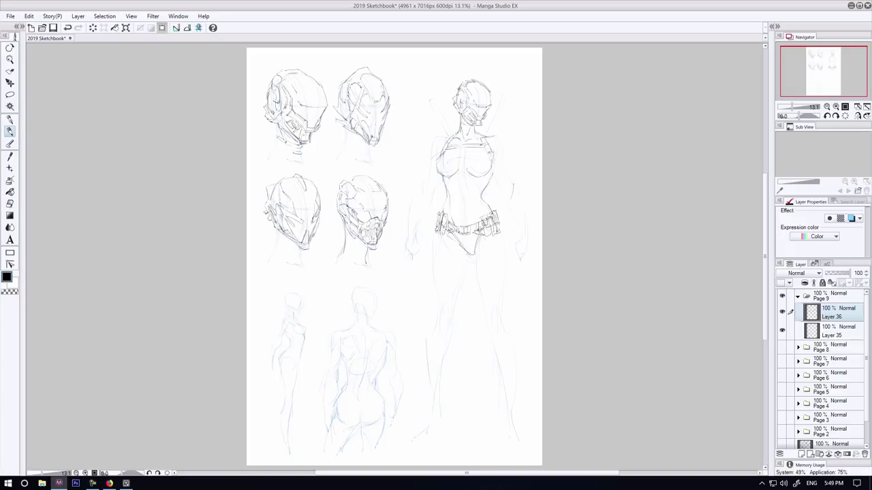
key("ctrl+z")
mouse_move(475, 252)
left_mouse_down()
mouse_move(494, 243)
mouse_move(479, 243)
mouse_move(475, 255)
left_mouse_up()
key("ctrl+z")
left_click_drag(449, 234, 458, 244)
- Hide the blue sketch on Layer 35 to check the line art, show it again, and reselect Layer 36
left_click(831, 331)
left_click(782, 331)
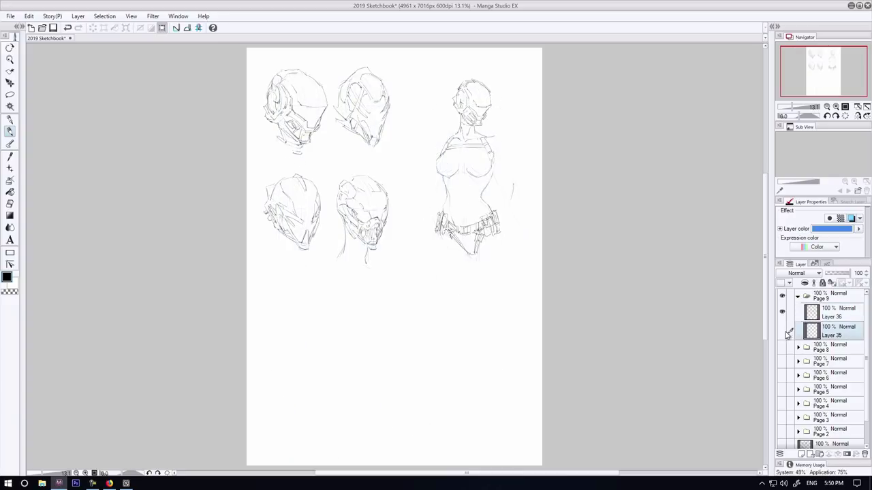
left_click(782, 331)
left_click(831, 312)
- Draw the standing figure's right-hand-side arm with an elbow guard and a bulky armored gauntlet
mouse_move(492, 164)
left_mouse_down()
mouse_move(507, 196)
mouse_move(516, 186)
mouse_move(519, 194)
left_mouse_up()
left_click_drag(523, 201, 521, 230)
left_click_drag(527, 204, 531, 214)
left_click_drag(532, 215, 536, 238)
left_click_drag(534, 193, 532, 214)
mouse_move(527, 210)
left_mouse_down()
mouse_move(532, 220)
mouse_move(513, 219)
left_mouse_up()
left_click_drag(511, 208, 521, 225)
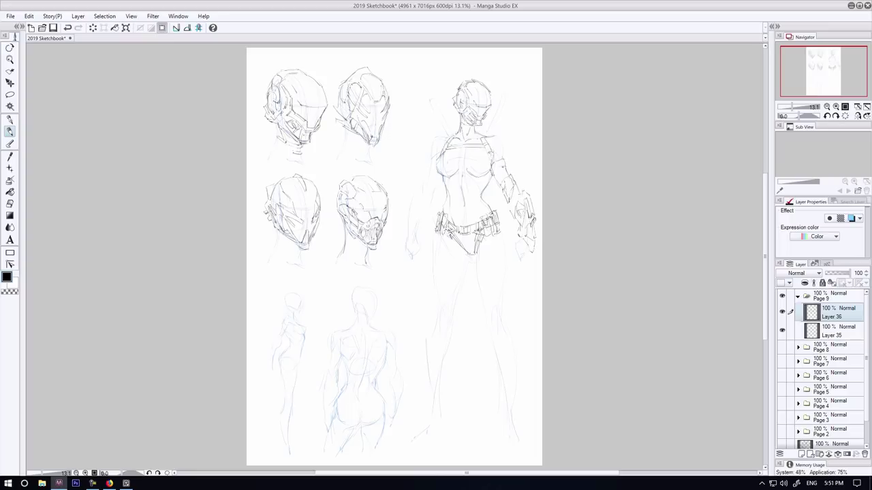
- Add a strapped armband around the upper arm above the bulky gauntlet
left_click_drag(491, 174, 504, 168)
left_click_drag(505, 155, 508, 169)
left_click_drag(498, 161, 500, 171)
- Clean up the ear area of the standing figure's helmet and outline the shoulder above the armband
left_click(10, 203)
left_click_drag(455, 97, 454, 111)
left_click(9, 132)
key("e")
key("p")
key("e")
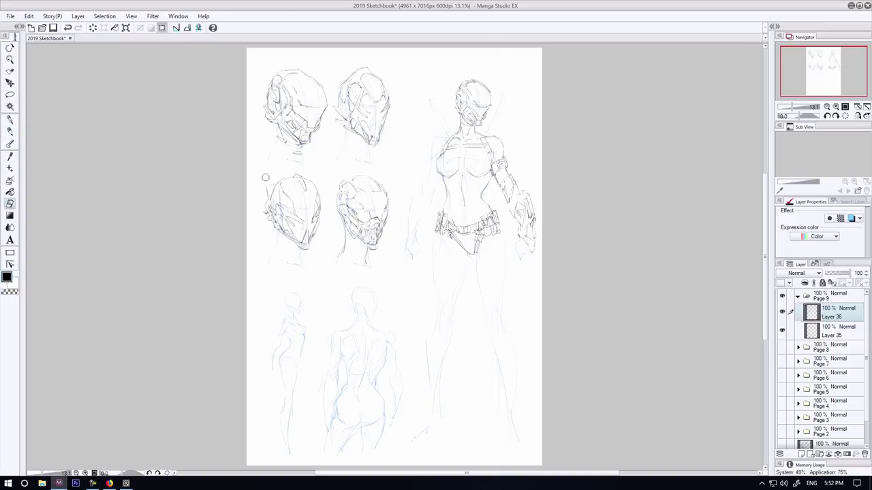
key("p")
key("e")
key("p")
- Draw the standing figure's left-hand-side shoulder and arm with forearm armor and a gloved hand
left_click_drag(436, 143, 431, 157)
left_click_drag(441, 176, 412, 205)
left_click_drag(433, 191, 414, 234)
mouse_move(429, 204)
left_mouse_down()
mouse_move(424, 214)
mouse_move(421, 206)
mouse_move(418, 233)
left_mouse_up()
mouse_move(411, 200)
left_mouse_down()
mouse_move(405, 239)
mouse_move(416, 254)
left_mouse_up()
left_click_drag(418, 251, 405, 265)
left_click_drag(412, 261, 408, 269)
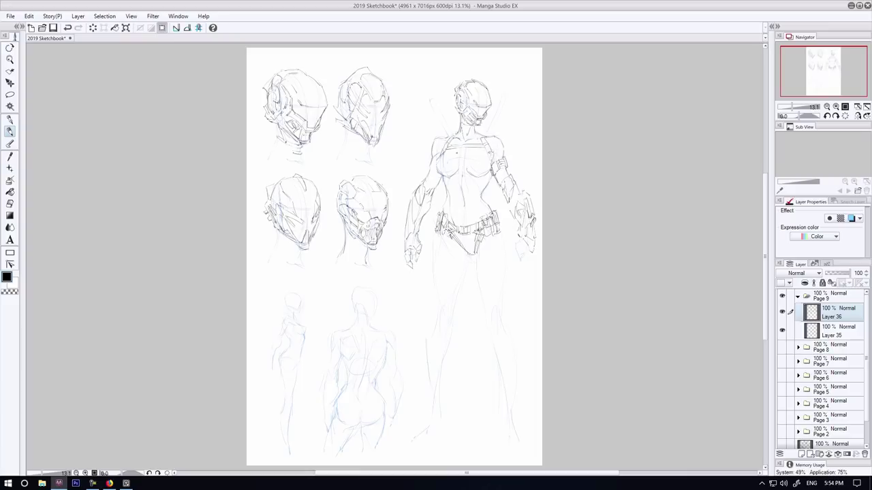
- Add a spike to the bulky gauntlet and draw the hand below it
left_click_drag(532, 191, 529, 205)
left_click_drag(520, 236, 514, 256)
left_click_drag(532, 251, 525, 256)
- Add neck strokes to the standing figure and the upper-left helmet, and a side accent under the figure's chest
left_click_drag(459, 115, 463, 123)
left_click_drag(275, 125, 280, 135)
left_click_drag(276, 140, 282, 149)
left_click_drag(491, 177, 482, 184)
- Draw the thigh, knee and calf contours of the standing figure's right-hand-side leg
left_click_drag(475, 252, 490, 335)
left_click_drag(501, 290, 499, 316)
left_click_drag(499, 225, 504, 286)
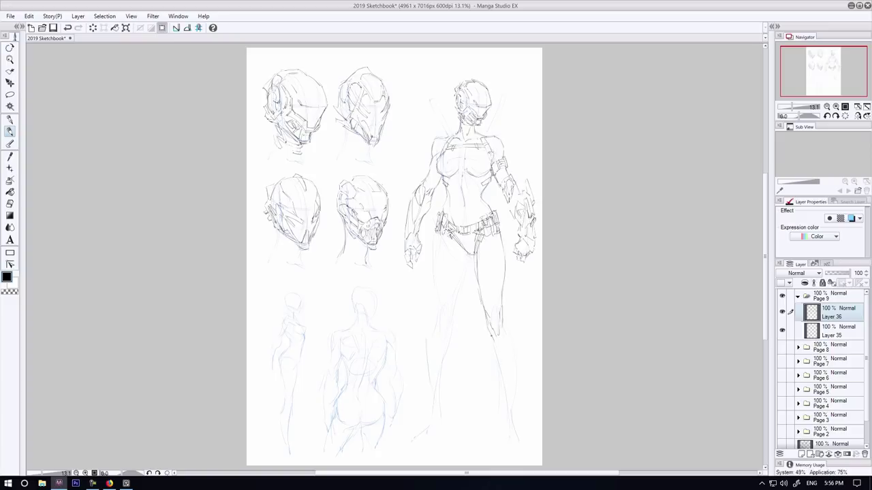
left_click_drag(491, 336, 503, 383)
left_click_drag(504, 315, 511, 340)
left_click_drag(516, 344, 516, 395)
- Draw the thigh and knee contours of the standing figure's left-hand-side leg and erase stray lines along it
left_click_drag(454, 235, 453, 307)
left_click_drag(449, 238, 446, 267)
left_click_drag(452, 302, 451, 325)
left_click_drag(439, 310, 440, 336)
left_click_drag(434, 233, 437, 304)
key("e")
left_click_drag(468, 255, 441, 384)
key("p")
- Try lower-leg and foot contours on the standing figure's left-hand-side leg and undo them
mouse_move(436, 319)
left_mouse_down()
mouse_move(427, 379)
mouse_move(442, 409)
left_mouse_up()
mouse_move(430, 388)
left_mouse_down()
mouse_move(419, 421)
mouse_move(431, 427)
left_mouse_up()
left_click_drag(429, 419, 411, 428)
key("ctrl+z")
key("ctrl+z")
key("ctrl+z")
key("ctrl+z")
- Draw the left-hand-side calf, ankle and pointed foot, and outline the standing figure's other foot
left_click_drag(428, 344, 426, 425)
left_click_drag(441, 388, 435, 427)
left_click_drag(443, 432, 433, 442)
left_click_drag(434, 429, 407, 446)
mouse_move(502, 423)
left_mouse_down()
mouse_move(519, 426)
mouse_move(524, 454)
left_mouse_up()
key("ctrl+z")
key("ctrl+z")
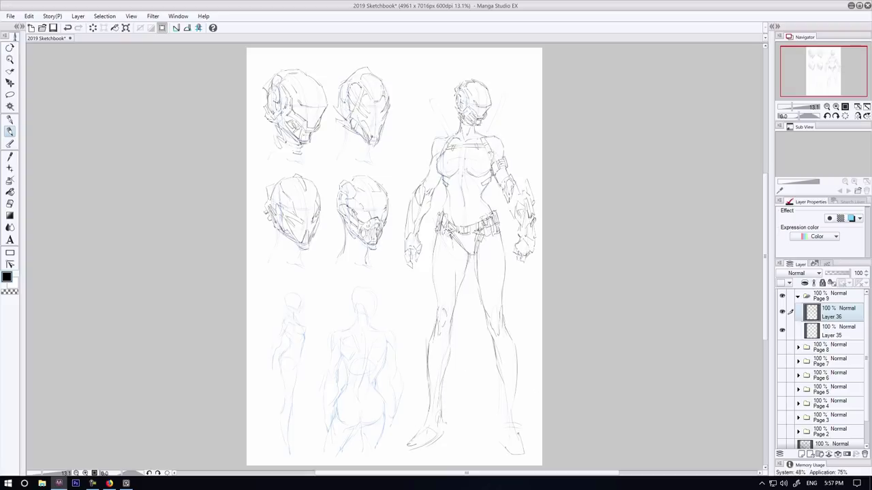
- Draw the standing figure's right-hand-side ankle and foot, and strengthen the top of the left-hand-side pointed foot
left_click_drag(516, 409, 510, 429)
left_click_drag(515, 398, 514, 426)
left_click_drag(502, 384, 506, 416)
mouse_move(506, 416)
left_mouse_down()
mouse_move(501, 444)
mouse_move(523, 447)
left_mouse_up()
left_click_drag(506, 447, 524, 453)
left_click_drag(446, 430, 429, 438)
left_click_drag(437, 432, 403, 443)
- Reinforce the left-hand-side lower leg's contours, erase stray lines along the shin and extend the toe
left_click_drag(455, 311, 452, 345)
mouse_move(453, 355)
left_mouse_down()
mouse_move(445, 434)
mouse_move(414, 439)
left_mouse_up()
left_click(9, 205)
left_click_drag(446, 352, 439, 390)
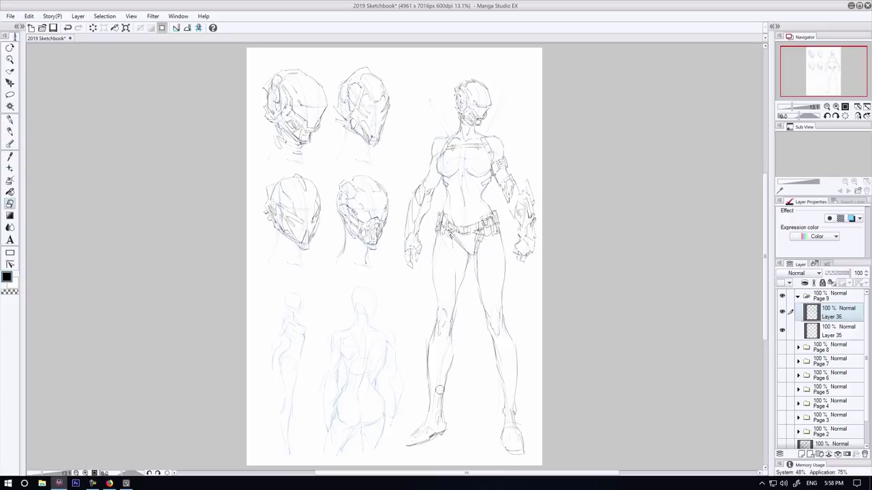
key("p")
left_click_drag(415, 431, 397, 445)
- Reinforce the right-hand-side leg's contours along the inner thigh, knee and calf
left_click_drag(490, 335, 497, 365)
left_click_drag(497, 366, 506, 405)
left_click_drag(504, 285, 502, 321)
left_click_drag(511, 338, 517, 353)
left_click_drag(476, 254, 477, 286)
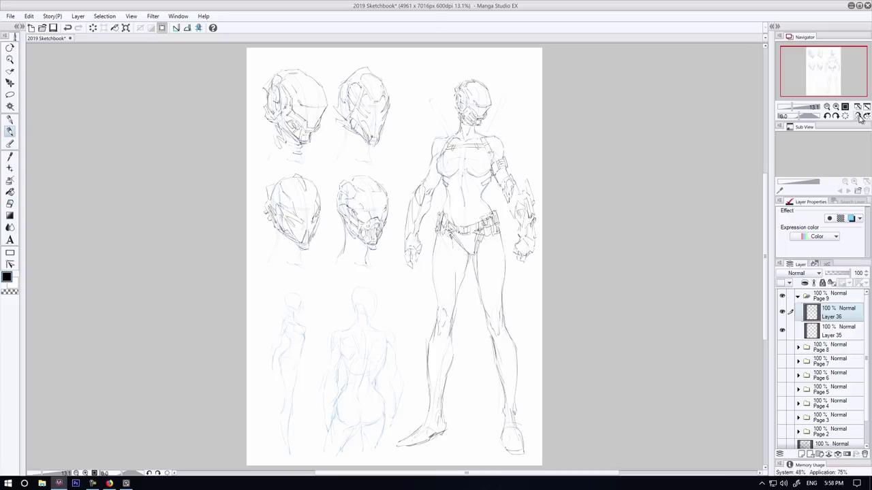
- Mirror the canvas view, erase stray lines at the crotch, and redraw the pointed foot's sole while trimming its toe
left_click(858, 117)
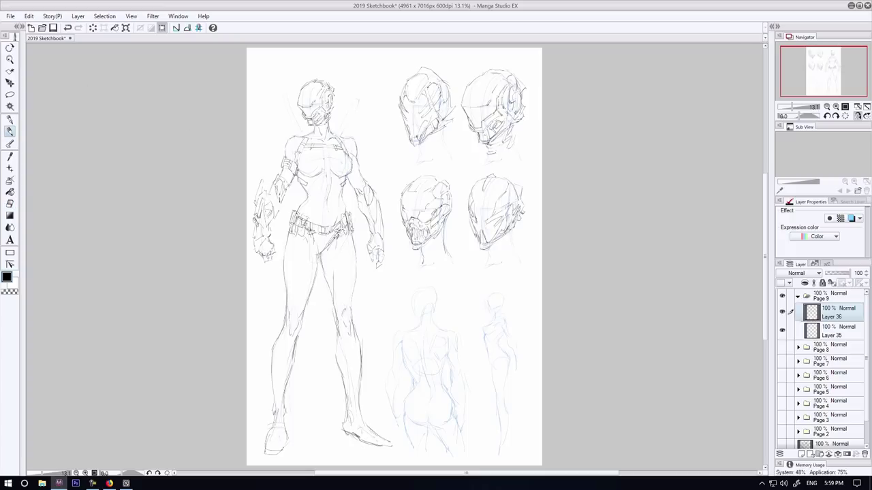
left_click(9, 204)
left_click_drag(335, 239, 316, 258)
left_click(10, 133)
mouse_move(350, 438)
left_mouse_down()
mouse_move(378, 447)
mouse_move(370, 441)
left_mouse_up()
left_click(9, 204)
left_click_drag(383, 448, 396, 449)
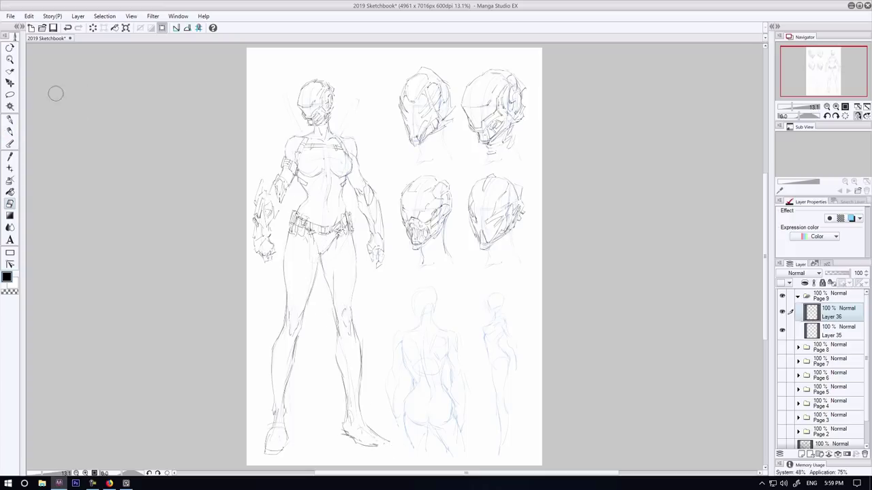
- Add contour strokes to the mirrored figure's calf, inner thigh, briefs and the side of the torso
key("p")
left_click_drag(271, 353, 273, 392)
left_click_drag(319, 249, 316, 274)
left_click_drag(339, 233, 329, 252)
left_click_drag(350, 161, 339, 198)
left_click_drag(310, 232, 319, 248)
- Erase the hip pouch area, return the view to unmirrored, and redraw the belt pouches on the right-hand-side hip
key("e")
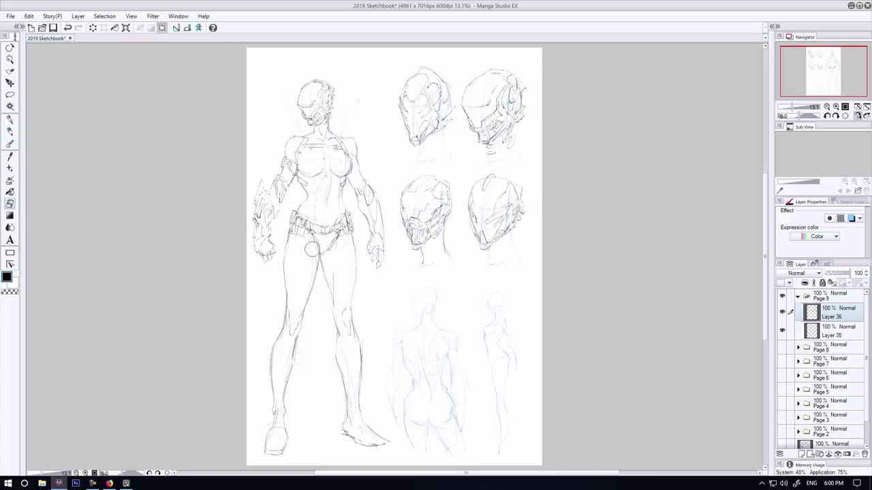
left_click_drag(302, 215, 294, 232)
mouse_move(292, 212)
left_mouse_down()
mouse_move(293, 227)
mouse_move(300, 208)
left_mouse_up()
key("p")
left_click_drag(310, 221, 306, 240)
mouse_move(307, 221)
left_mouse_down()
mouse_move(301, 241)
mouse_move(289, 227)
left_mouse_up()
left_click(858, 116)
key("ctrl+z")
left_click_drag(492, 215, 500, 229)
left_click_drag(498, 213, 502, 235)
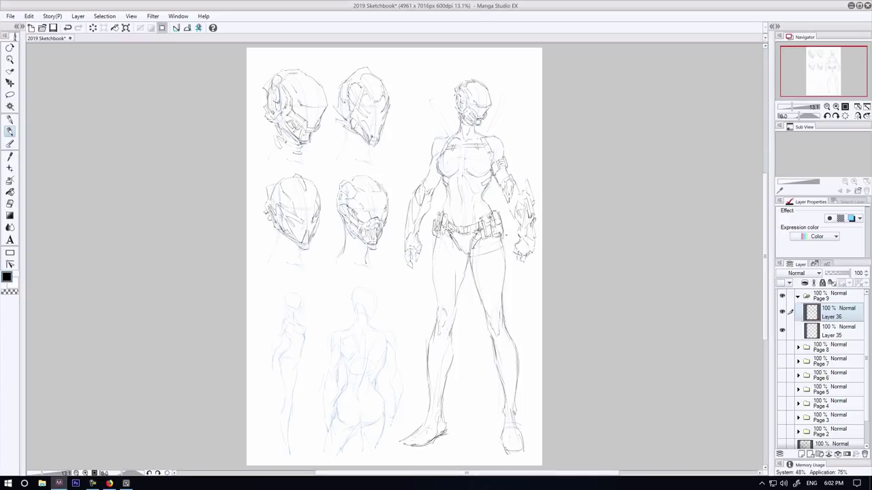
- Try strap lines around the right-hand-side upper thigh and undo them
left_click_drag(508, 240, 498, 265)
key("e")
key("p")
key("ctrl+z")
key("ctrl+z")
- Draw the right-hand-side knee and upper calf contours, and undo the last calf stroke
left_click_drag(490, 310, 493, 330)
mouse_move(492, 305)
left_mouse_down()
mouse_move(502, 343)
mouse_move(509, 336)
left_mouse_up()
left_click_drag(510, 342, 505, 386)
key("ctrl+z")
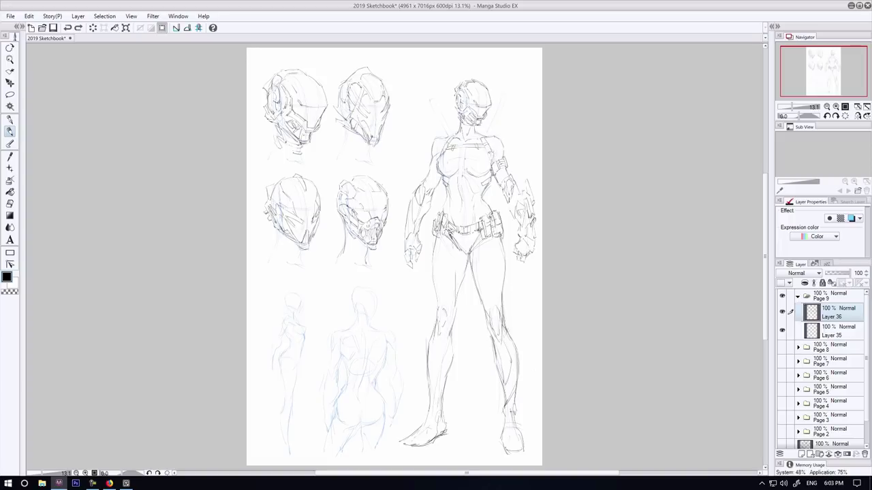
- Redraw the top of the left-hand-side foot and add inner contour lines along that lower leg
left_click_drag(403, 442, 442, 432)
left_click(10, 204)
left_click(10, 134)
left_click_drag(446, 338, 436, 411)
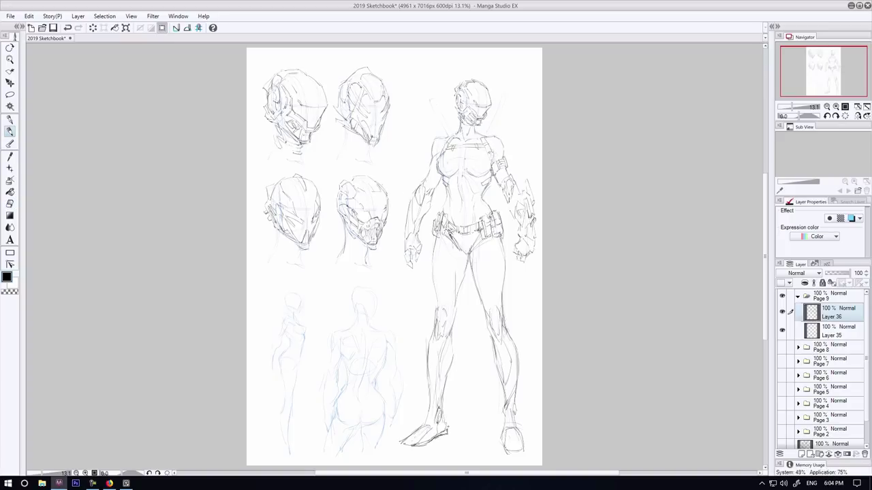
left_click_drag(443, 354, 439, 396)
key("e")
key("p")
- Try a contour across the left-hand-side thigh and undo it
left_click_drag(453, 244, 438, 294)
key("ctrl+z")
key("ctrl+z")
- Erase stray lines at the right-hand-side ankle and redraw the calf's inner contours
left_click(10, 204)
left_click_drag(512, 387, 508, 407)
left_click(9, 131)
left_click_drag(505, 333, 503, 403)
left_click_drag(496, 348, 503, 384)
key("e")
key("p")
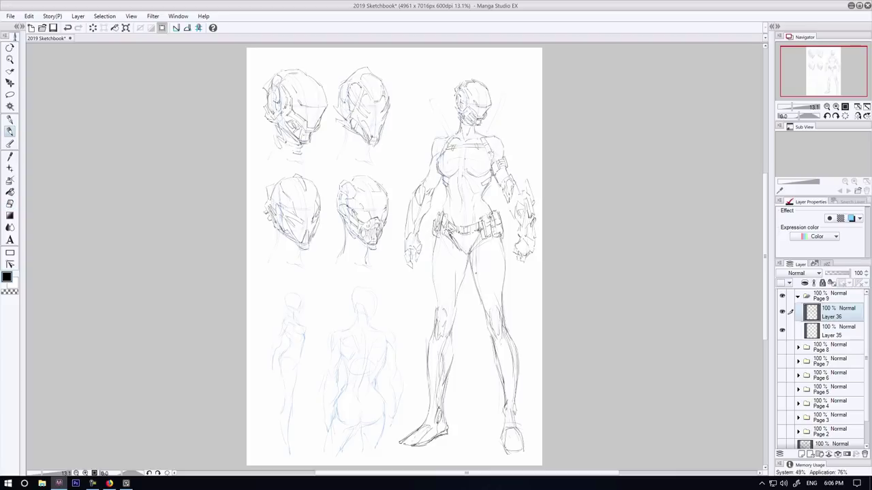
- Redraw the right-hand-side leg's inner contour from the crotch down past the knee
left_click_drag(476, 246, 479, 298)
left_click_drag(478, 285, 495, 364)
key("e")
key("p")
key("e")
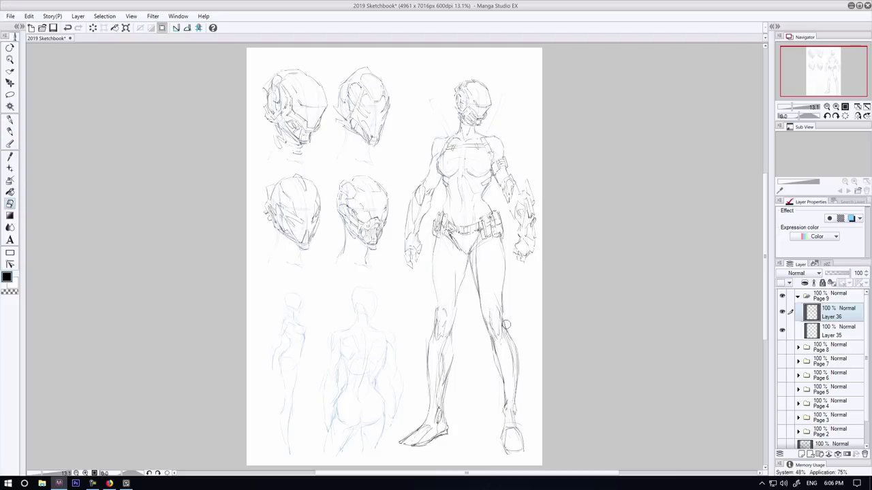
- Erase the right-hand-side leg's outer knee and calf line and redraw it with a fuller calf
left_click_drag(506, 323, 517, 374)
key("p")
left_click_drag(503, 312, 517, 374)
left_click_drag(518, 353, 514, 403)
left_click_drag(495, 364, 502, 384)
- Erase stray lines around the right-hand-side calf and crotch, and reinforce the contours of both upper thighs
left_click(10, 204)
left_click_drag(515, 342, 511, 331)
left_click_drag(469, 260, 470, 266)
left_click_drag(489, 359, 494, 367)
left_click(10, 131)
left_click_drag(470, 251, 478, 291)
left_click_drag(438, 238, 434, 290)
key("e")
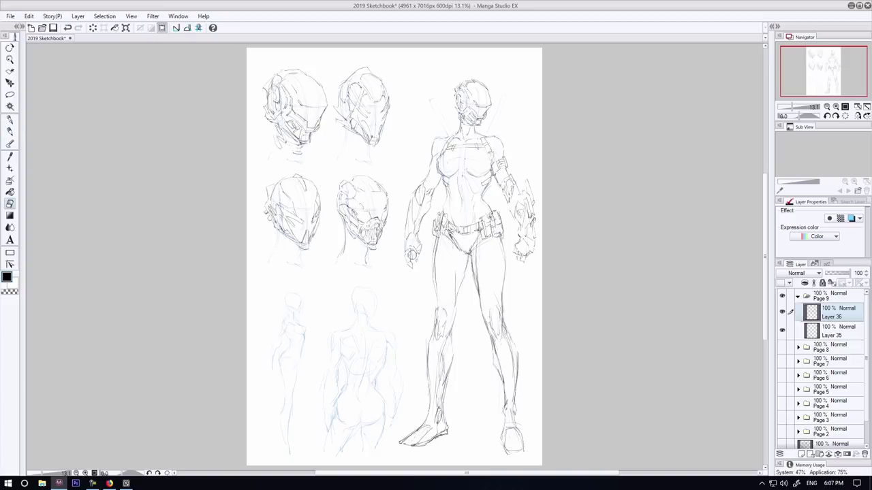
- Mirror the canvas view, erase along the left-hand-side inner thigh and redraw the front-facing foot's outline
key("p")
key("h")
key("e")
left_click_drag(319, 254, 301, 323)
key("p")
left_click_drag(275, 427, 284, 441)
left_click_drag(278, 426, 267, 446)
left_click_drag(266, 455, 278, 455)
- Clean up and redraw the mirrored figure's left-hand-side breast and rib contours
left_click(10, 203)
left_click(11, 132)
mouse_move(315, 175)
left_mouse_down()
mouse_move(327, 168)
mouse_move(300, 176)
mouse_move(309, 202)
left_mouse_up()
left_click(11, 203)
left_click(11, 132)
left_click_drag(299, 160, 322, 176)
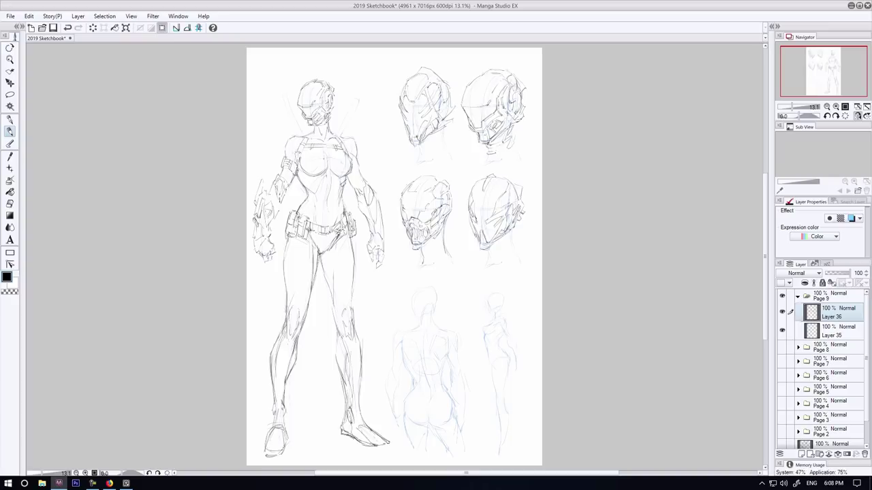
- Erase both legs of the standing figure from the upper thighs down to the feet
left_click_drag(279, 335, 273, 350)
left_click(10, 203)
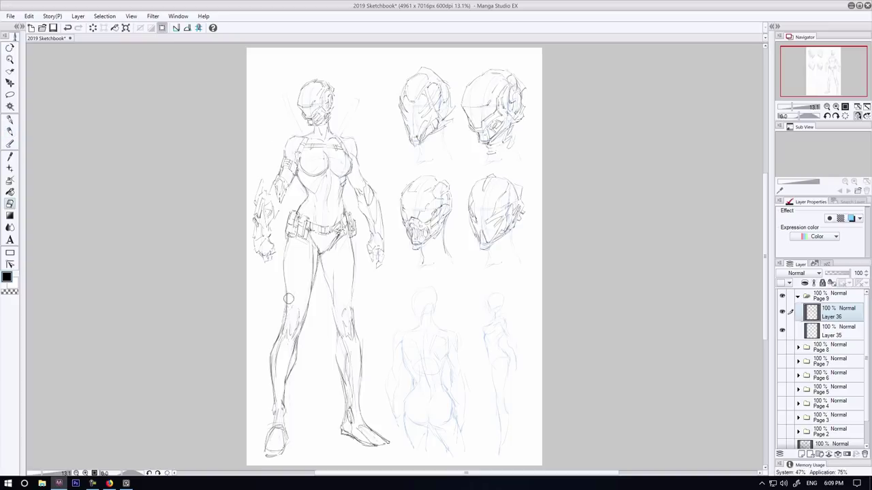
mouse_move(289, 296)
left_mouse_down()
mouse_move(360, 359)
mouse_move(375, 440)
left_mouse_up()
mouse_move(317, 258)
left_mouse_down()
mouse_move(286, 268)
mouse_move(285, 256)
left_mouse_up()
- Redraw the mirrored figure's left-hand-side leg in a wider stance, covering the thigh, knee and calf
left_click(10, 132)
left_click_drag(319, 254, 296, 313)
left_click_drag(286, 242, 271, 425)
left_click_drag(298, 320, 279, 418)
left_click_drag(294, 341, 280, 389)
left_click_drag(295, 327, 294, 354)
left_click_drag(310, 250, 294, 331)
mouse_move(294, 331)
left_mouse_down()
mouse_move(279, 404)
mouse_move(282, 353)
left_mouse_up()
left_click_drag(280, 321, 265, 418)
left_click_drag(283, 364, 271, 417)
- Erase the left-hand-side leg's inner calf lines and redraw the lower leg angled further outward
left_click(10, 204)
left_click_drag(291, 323, 278, 413)
left_click(10, 132)
left_click_drag(295, 340, 264, 419)
left_click_drag(290, 358, 274, 417)
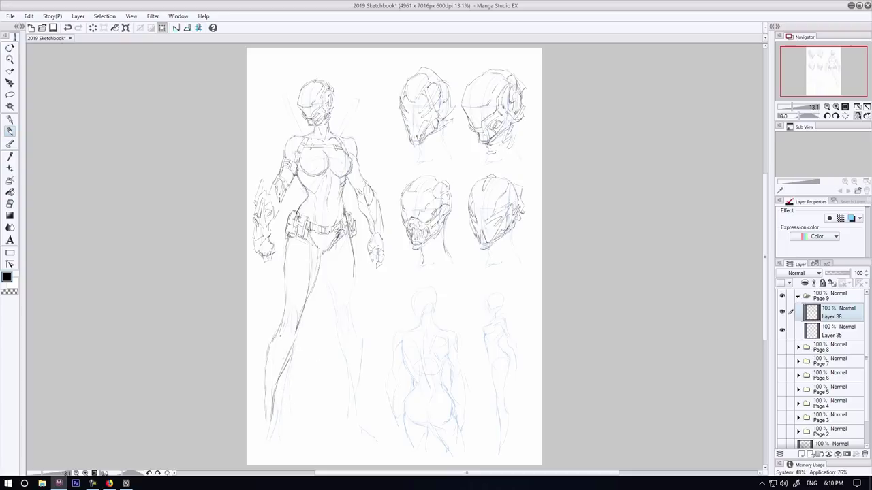
- Draw the mirrored figure's right-hand-side leg in the wider stance, from the thigh down to the ankle
mouse_move(320, 250)
left_mouse_down()
mouse_move(304, 308)
mouse_move(338, 288)
left_mouse_up()
left_click_drag(345, 246, 355, 323)
left_click_drag(336, 286, 360, 397)
left_click_drag(356, 295, 365, 399)
left_click_drag(347, 349, 357, 390)
left_click_drag(364, 383, 372, 406)
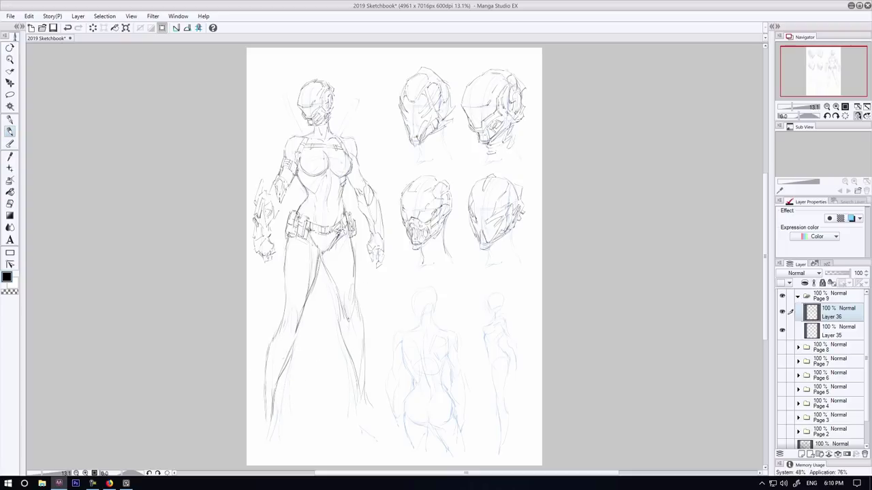
left_click_drag(348, 328, 361, 399)
- Adjust the eraser size and add a contour stroke to the mirrored figure's briefs
left_click(11, 204)
key("[")
key("[")
key("[")
key("[")
key("[")
key("p")
left_click_drag(319, 236, 312, 250)
- Rough in both feet below the wider-stance legs
left_click_drag(368, 399, 386, 422)
left_click_drag(367, 424, 391, 429)
left_click_drag(256, 431, 272, 436)
left_click_drag(270, 434, 262, 452)
- Reinforce the mirrored figure's left-hand-side ankle, calf and knee, and both contours of the right-hand-side thigh
left_click_drag(260, 391, 265, 428)
left_click_drag(276, 393, 273, 428)
left_click_drag(268, 354, 266, 391)
left_click_drag(287, 305, 266, 362)
left_click_drag(324, 267, 348, 330)
left_click_drag(355, 261, 355, 318)
- Return the view to unmirrored, draw the right-hand-side outer thigh, and clean up and redraw that foot
left_click(858, 117)
left_click_drag(504, 241, 511, 335)
left_click(9, 204)
left_click_drag(522, 396, 520, 449)
left_click(10, 133)
left_click_drag(532, 430, 529, 451)
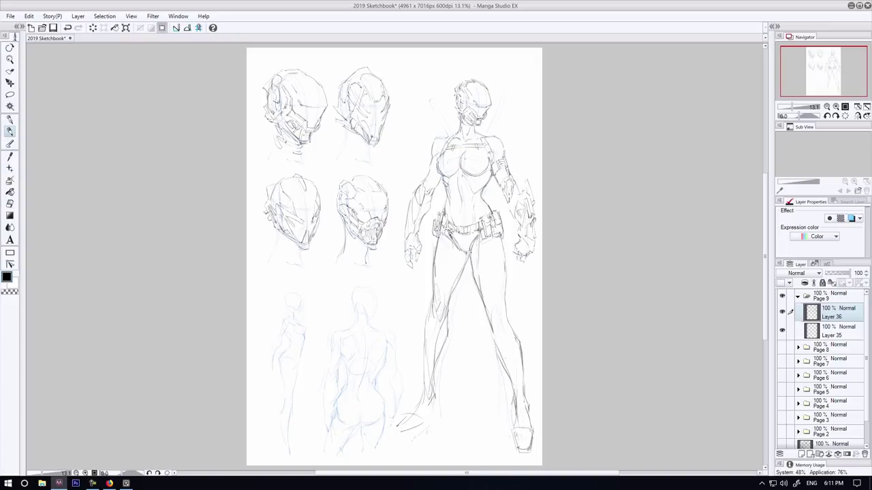
- Erase and redraw the right-hand-side leg's outer knee and calf contours, and strengthen the inner calf
left_click_drag(514, 332, 521, 367)
left_click_drag(521, 359, 523, 396)
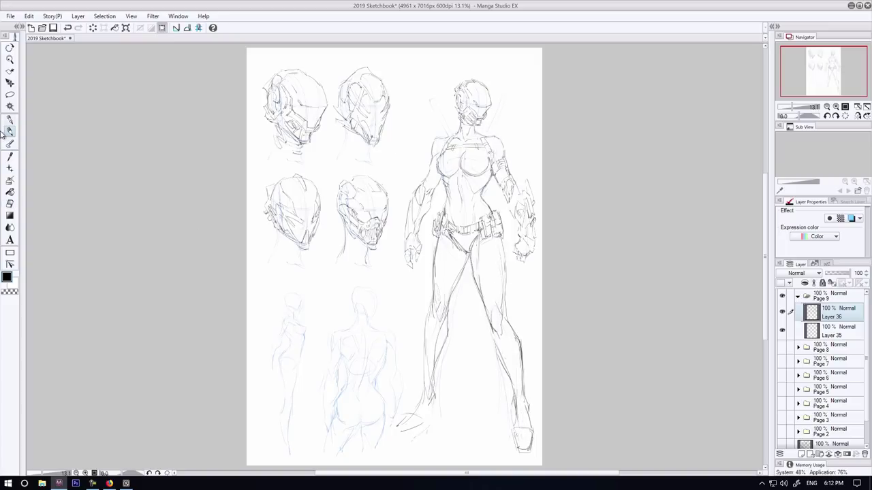
left_click(10, 204)
left_click_drag(511, 335, 524, 391)
left_click(10, 132)
left_click_drag(506, 318, 522, 350)
left_click_drag(498, 342, 512, 393)
- Erase the standing figure's belt, hips and both legs, and start the new left-hand-side hip contour
key("e")
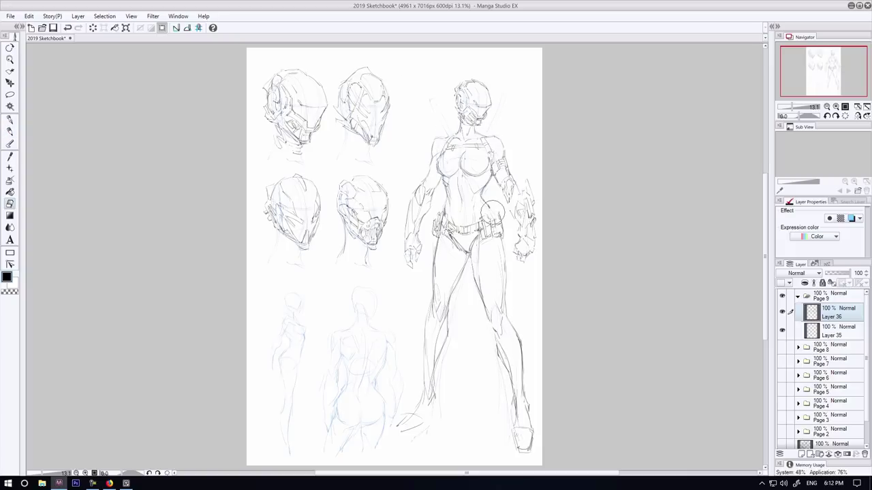
left_click_drag(493, 213, 413, 389)
key("p")
left_click_drag(448, 197, 438, 247)
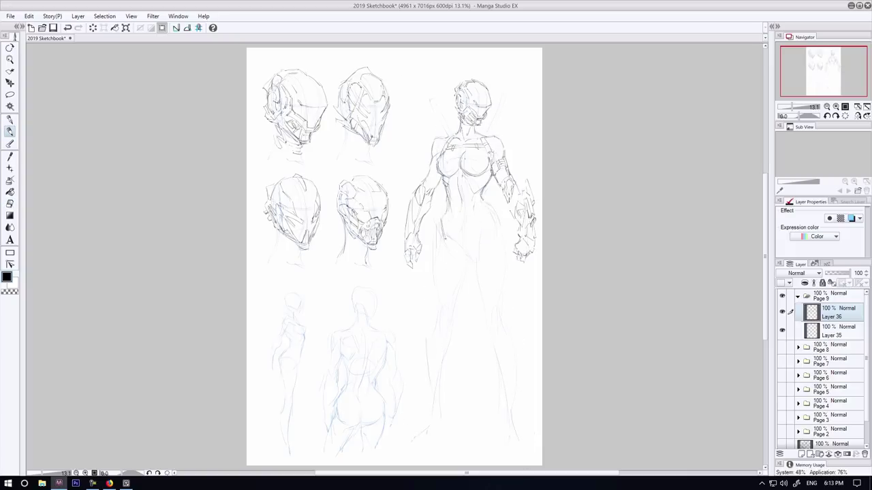
- Rough in the right-hand-side hip, thigh, kneecap and lower leg in a narrower stance, and clean up the inner calf
left_click_drag(485, 211, 508, 294)
mouse_move(478, 263)
left_mouse_down()
mouse_move(474, 311)
mouse_move(493, 333)
left_mouse_up()
mouse_move(489, 324)
left_mouse_down()
mouse_move(484, 433)
mouse_move(507, 400)
left_mouse_up()
left_click_drag(484, 327, 494, 418)
left_click_drag(508, 367, 492, 446)
key("e")
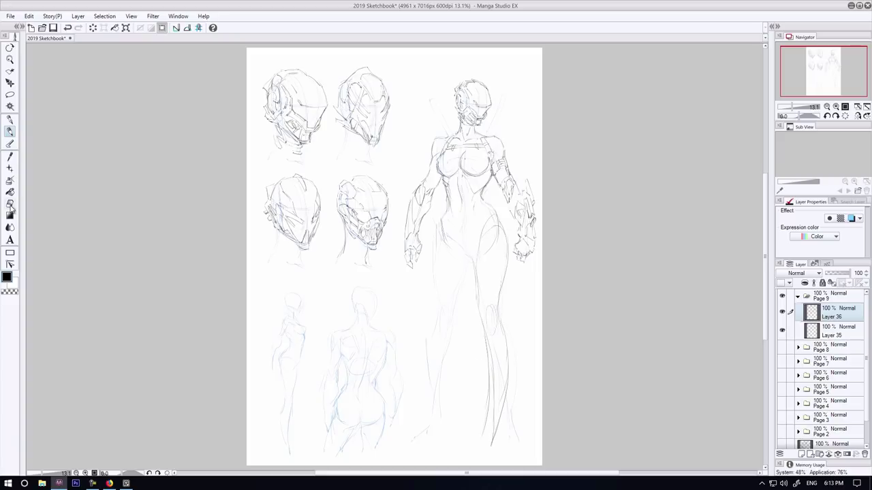
left_click_drag(488, 345, 484, 434)
- Sketch the left-hand-side thigh, knee and calf of the narrower stance, and lighten stray lines around the legs
key("p")
left_click_drag(457, 234, 452, 300)
left_click_drag(433, 259, 426, 425)
left_click_drag(451, 311, 430, 408)
left_click_drag(451, 372, 446, 444)
left_click_drag(429, 305, 424, 336)
key("e")
left_click_drag(430, 369, 437, 418)
left_click_drag(488, 245, 493, 230)
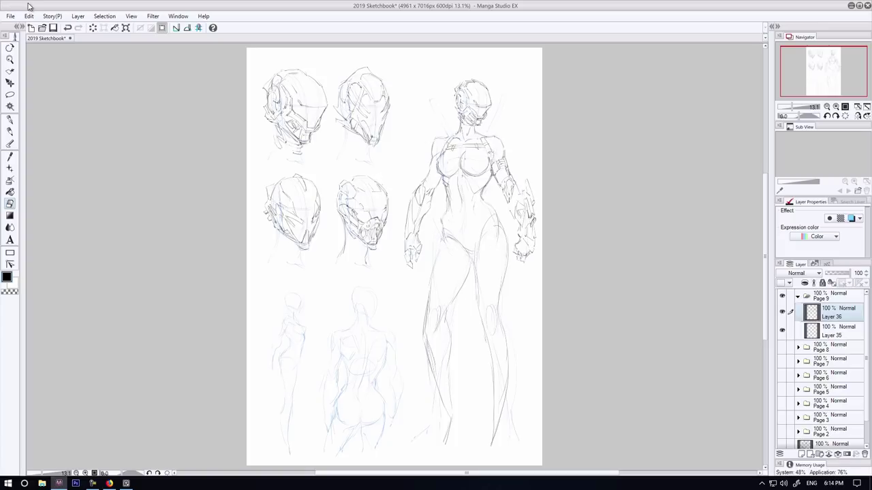
- Clean up the waist, and add muscle contours to the right-hand-side thigh and knee
key("p")
key("e")
left_click_drag(449, 189, 445, 211)
key("p")
left_click_drag(493, 324, 492, 339)
mouse_move(483, 252)
left_mouse_down()
mouse_move(476, 304)
mouse_move(480, 288)
left_mouse_up()
mouse_move(499, 264)
left_mouse_down()
mouse_move(497, 302)
mouse_move(478, 299)
left_mouse_up()
key("e")
key("p")
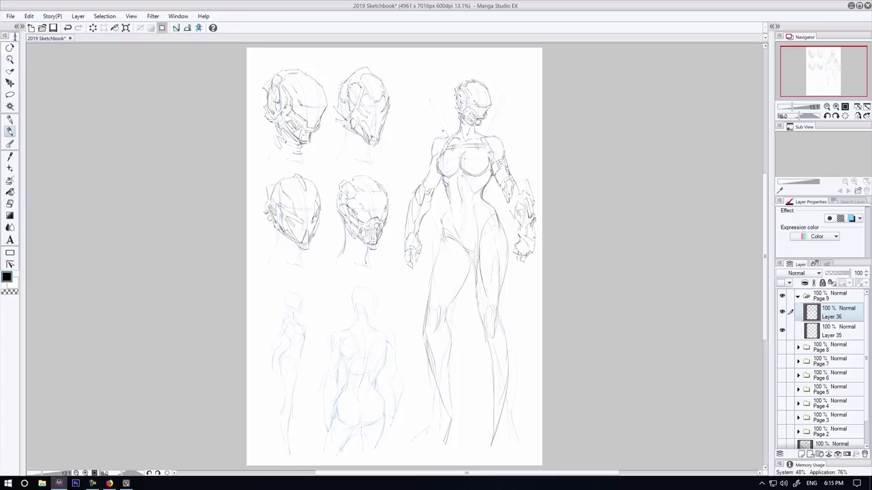
- Rework the right-hand-side thigh and knee, and redraw that leg's calf contours down to the ankle
key("ctrl+z")
left_click(10, 203)
mouse_move(498, 251)
left_mouse_down()
mouse_move(491, 286)
mouse_move(501, 297)
mouse_move(489, 338)
left_mouse_up()
left_click(9, 131)
left_click_drag(488, 347, 488, 410)
left_click_drag(501, 305, 502, 341)
mouse_move(505, 336)
left_mouse_down()
mouse_move(505, 403)
mouse_move(489, 441)
left_mouse_up()
mouse_move(502, 393)
left_mouse_down()
mouse_move(501, 430)
mouse_move(486, 456)
left_mouse_up()
left_click_drag(502, 428, 492, 458)
left_click(68, 28)
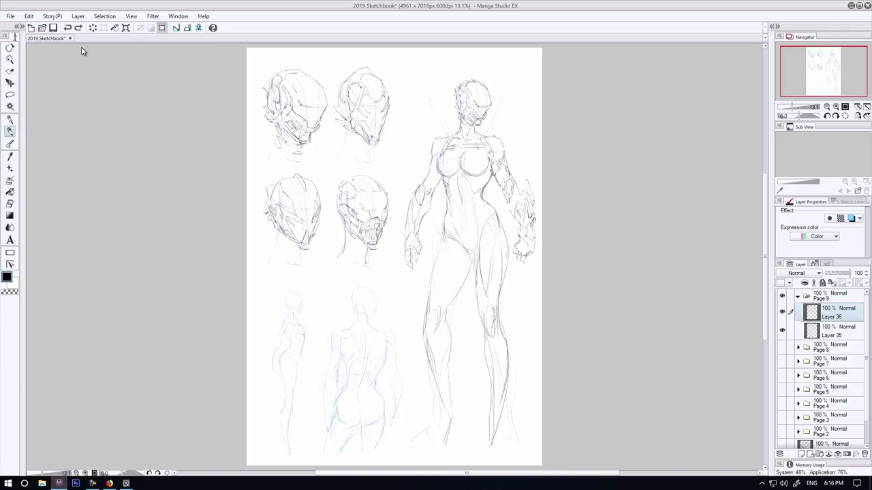
- Lasso the whole standing figure, include Layer 35 with Layer 36, move the figure up the page, and deselect
left_click(10, 94)
mouse_move(517, 108)
left_mouse_down()
mouse_move(418, 83)
mouse_move(528, 78)
left_mouse_up()
left_click(790, 331)
left_click(9, 83)
left_click_drag(490, 327, 490, 308)
key("ctrl+d")
left_click(9, 132)
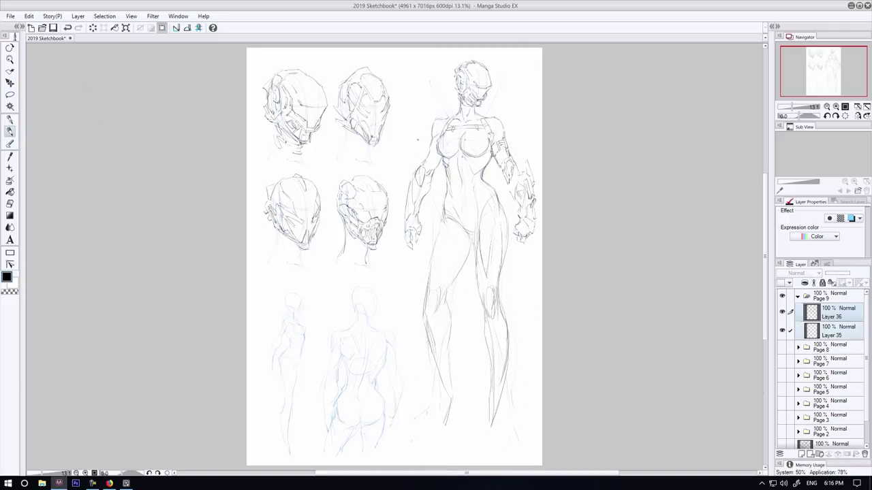
- Define the left-hand-side thigh with muscle lines and stronger contours from the hip to the knee
left_click(9, 203)
left_click(9, 133)
left_click(10, 204)
key("p")
key("e")
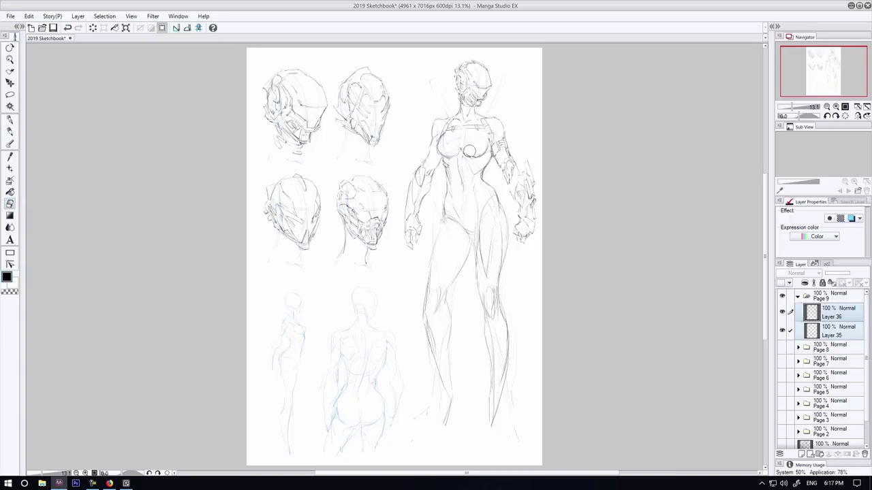
key("p")
left_click_drag(432, 252, 432, 277)
mouse_move(454, 228)
left_mouse_down()
mouse_move(431, 285)
mouse_move(430, 327)
left_mouse_up()
- Draw the ankle and foot below the right-hand-side leg
mouse_move(494, 412)
left_mouse_down()
mouse_move(494, 437)
mouse_move(503, 437)
left_mouse_up()
left_click_drag(497, 399, 499, 431)
left_click_drag(481, 434, 487, 446)
left_click_drag(493, 395, 482, 430)
left_click_drag(504, 435, 494, 448)
left_click_drag(503, 376, 499, 399)
- Clean up the right-hand-side calf and ankle lines, and redraw the outer thigh down to the knee
key("e")
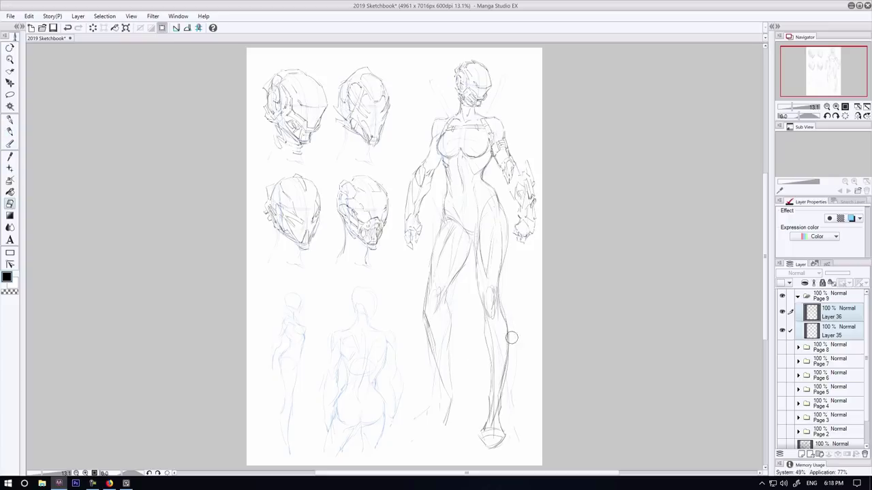
left_click_drag(511, 336, 512, 348)
mouse_move(493, 423)
left_mouse_down()
mouse_move(488, 365)
mouse_move(489, 398)
left_mouse_up()
key("p")
left_click_drag(501, 252, 497, 296)
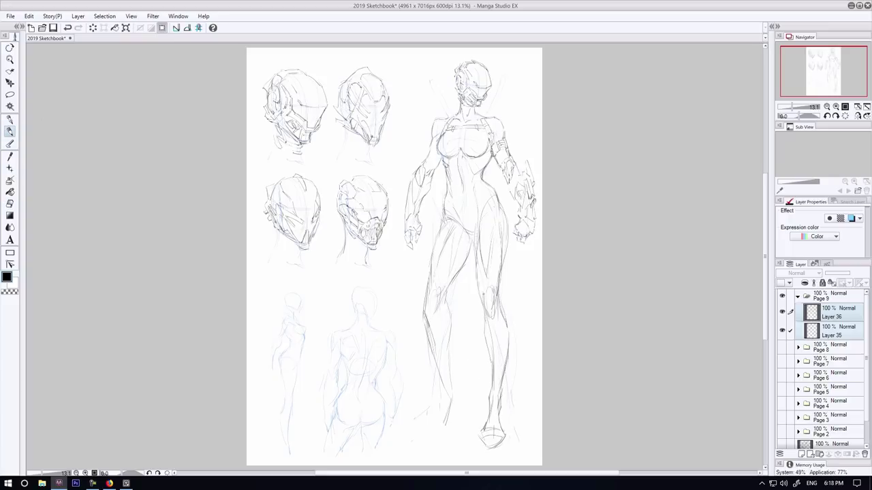
- Draw the left-hand-side heel and pointed foot, and strengthen that leg's outer calf
left_click_drag(451, 370, 460, 401)
left_click_drag(453, 396, 458, 431)
left_click_drag(443, 393, 439, 418)
left_click_drag(439, 419, 443, 440)
left_click_drag(451, 424, 455, 439)
left_click_drag(426, 342, 437, 370)
left_click_drag(425, 329, 439, 379)
- Erase rough lines around the left-hand-side knee and outer calf, and redraw the knee contour
key("e")
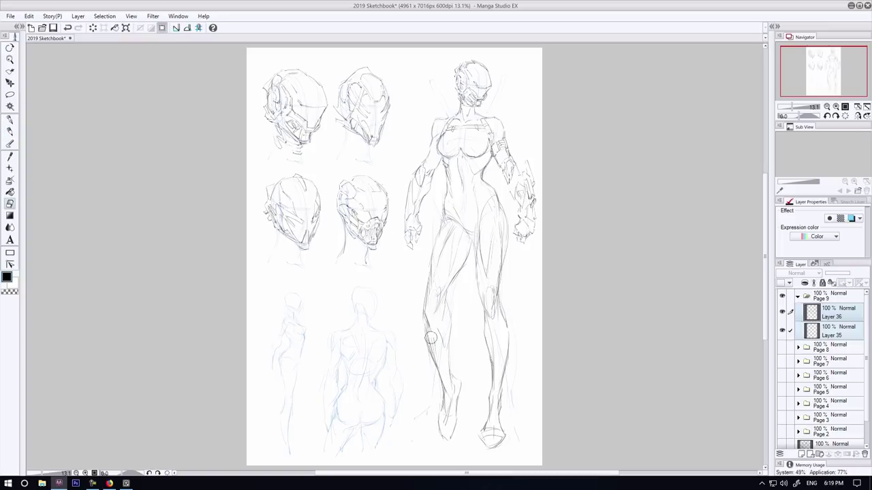
left_click_drag(431, 326, 431, 352)
mouse_move(429, 271)
left_mouse_down()
mouse_move(432, 309)
mouse_move(424, 306)
mouse_move(443, 233)
mouse_move(437, 310)
left_mouse_up()
key("p")
key("e")
key("p")
left_click_drag(446, 298, 437, 330)
- Mirror the view, clean up the chest lines, and return the view to unmirrored
left_click(857, 116)
left_click(10, 203)
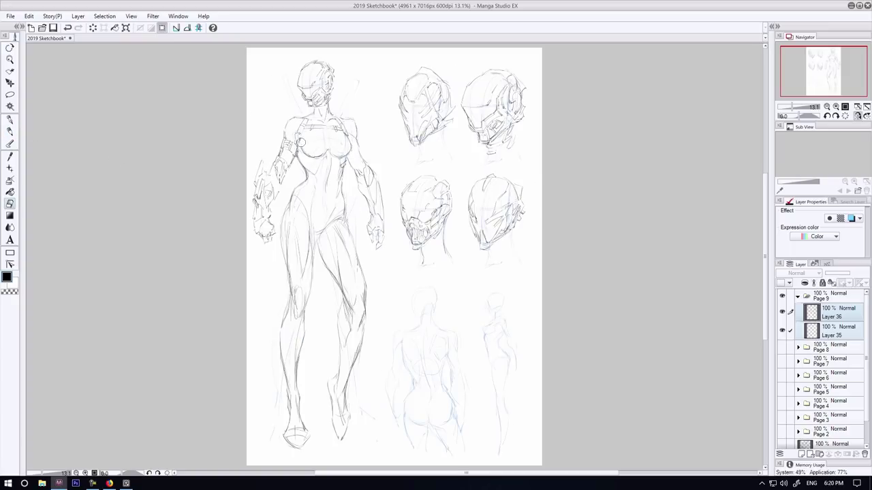
left_click_drag(302, 142, 321, 157)
left_click(10, 131)
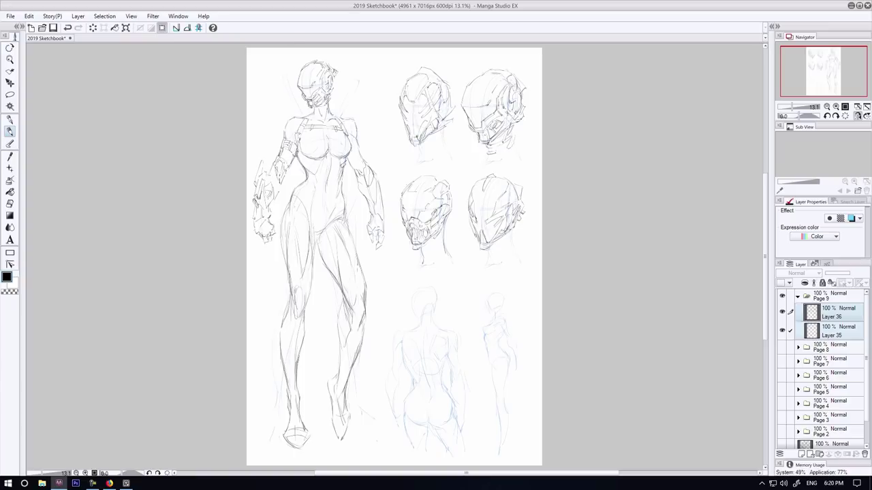
left_click(860, 116)
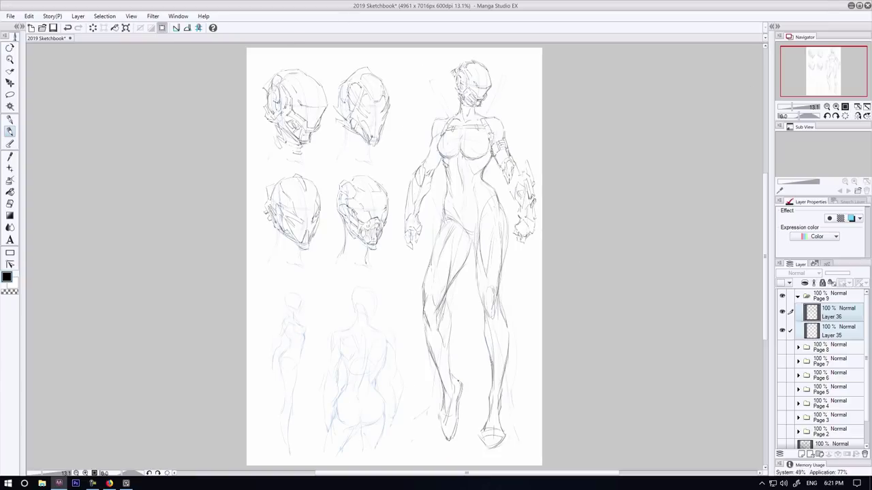
- Redraw the left-hand-side leg's inner calf and the right-hand-side leg's outer knee and calf contours
left_click_drag(447, 306, 449, 367)
left_click_drag(424, 322, 429, 334)
left_click(10, 203)
left_click(9, 132)
left_click_drag(500, 279, 510, 342)
left_click(10, 203)
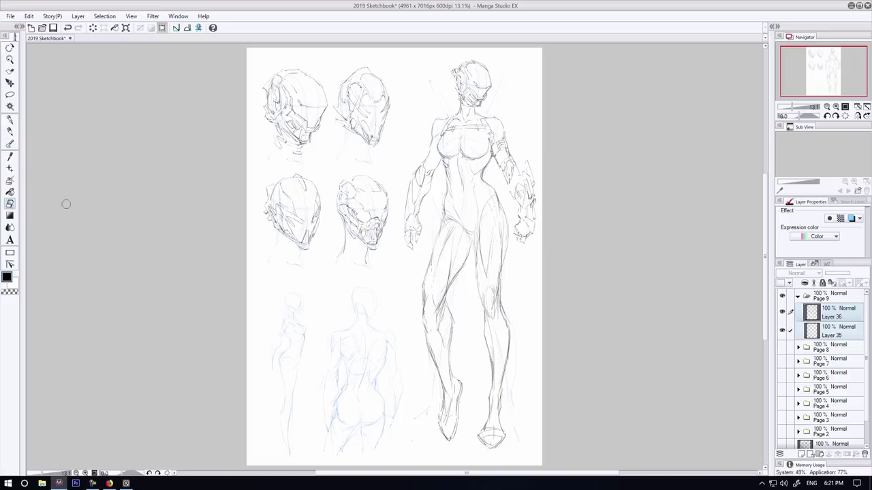
left_click_drag(504, 310, 507, 375)
left_click(10, 132)
left_click_drag(510, 330, 502, 386)
left_click_drag(486, 340, 490, 361)
- Erase the left-hand-side knee area and redraw the inner thigh, knee and outer calf
left_click(9, 204)
mouse_move(455, 273)
left_mouse_down()
mouse_move(437, 317)
mouse_move(447, 350)
left_mouse_up()
left_click_drag(427, 299, 424, 321)
key("p")
left_click_drag(470, 244, 444, 306)
left_click_drag(423, 299, 430, 338)
left_click_drag(452, 282, 440, 334)
key("e")
key("p")
mouse_move(445, 286)
left_mouse_down()
mouse_move(453, 323)
mouse_move(443, 319)
mouse_move(431, 337)
left_mouse_up()
key("e")
key("p")
left_click_drag(424, 320, 432, 357)
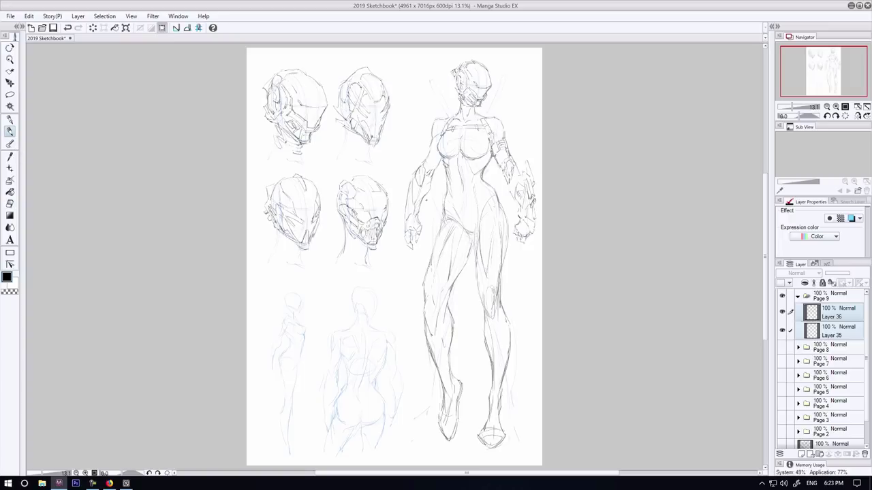
- Mirror the view, clean up the crotch and inner calf, and redraw the bent leg's thigh and knee lines
left_click(857, 116)
key("e")
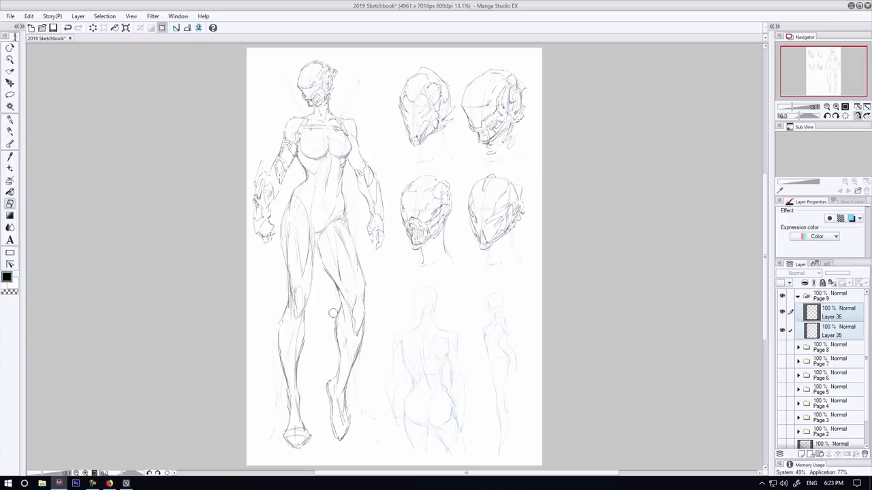
left_click_drag(338, 321, 335, 345)
mouse_move(346, 208)
left_mouse_down()
mouse_move(304, 317)
mouse_move(312, 272)
left_mouse_up()
key("p")
key("ctrl+z")
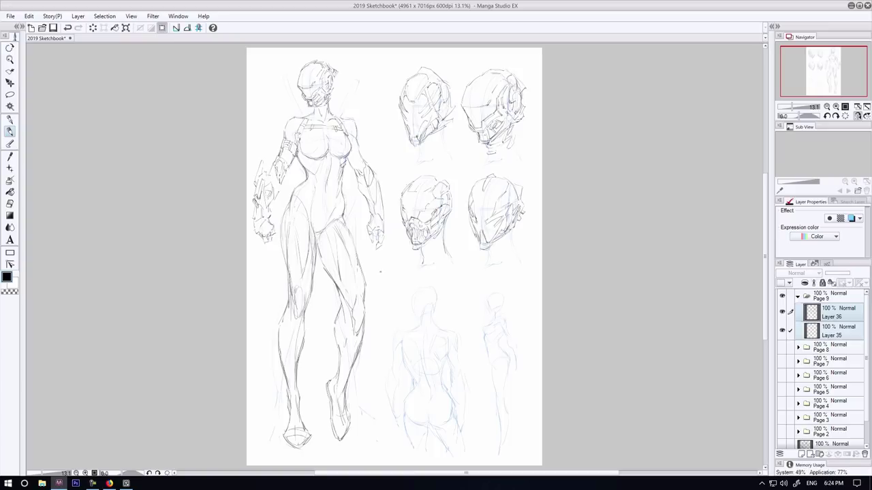
mouse_move(353, 236)
left_mouse_down()
mouse_move(365, 285)
mouse_move(326, 273)
mouse_move(338, 290)
mouse_move(337, 335)
left_mouse_up()
- Clean up the lines inside the mirrored figure's pointed foot
key("e")
key("p")
left_click(9, 204)
left_click(9, 131)
key("e")
left_click_drag(344, 403, 345, 424)
key("p")
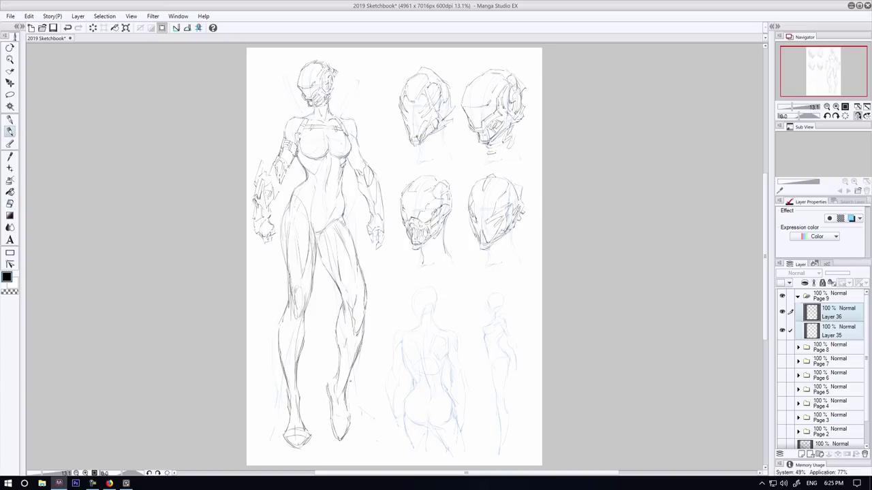
- Select the standing figure's head, transform it slightly, deselect, and return the view to unmirrored
key("m")
left_click_drag(335, 97, 331, 102)
key("ctrl+t")
left_click_drag(341, 55, 353, 54)
key("ctrl+z")
key("Return")
key("ctrl+t")
key("Return")
key("ctrl+d")
left_click(857, 115)
- Clean up and redraw the standing figure's chest contours
key("p")
key("e")
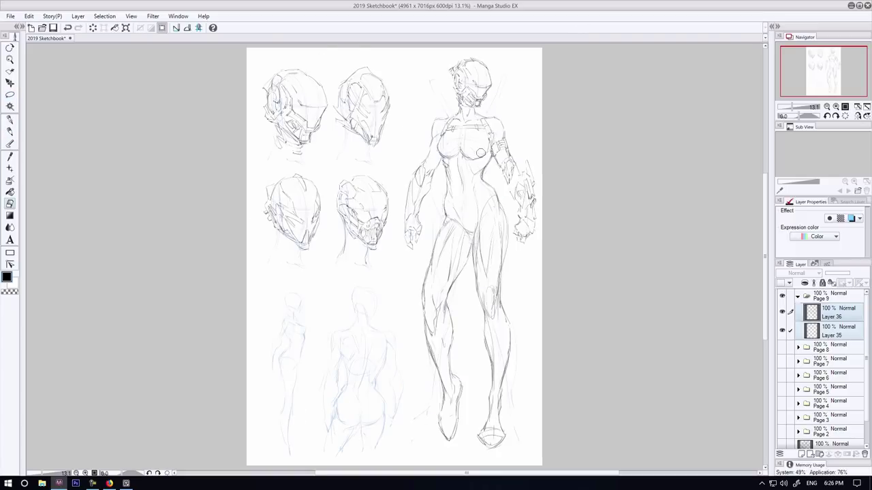
key("p")
key("e")
key("p")
key("e")
key("p")
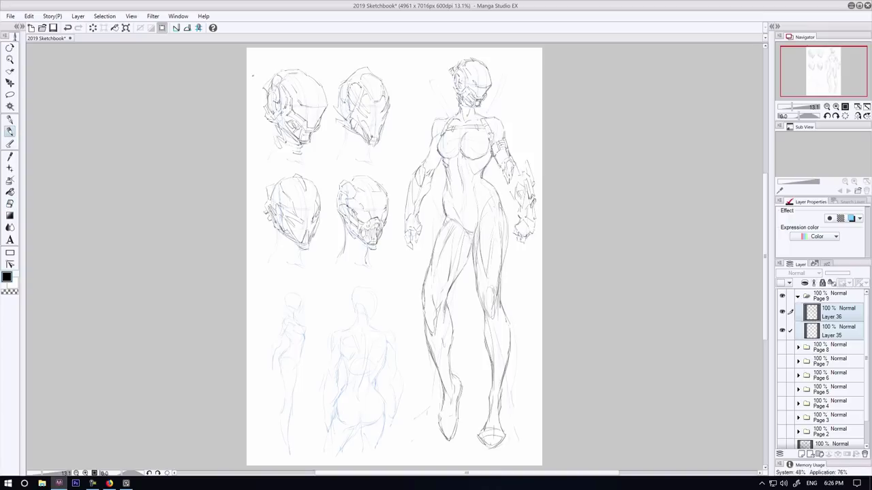
key("e")
key("p")
- Cut the figure's lower body from Layer 36, paste it as its own layer, and place that layer beneath Layer 36
left_click(9, 95)
mouse_move(481, 177)
left_mouse_down()
mouse_move(433, 235)
mouse_move(476, 179)
left_mouse_up()
left_click(838, 313)
key("ctrl+x")
key("ctrl+v")
key("ctrl+d")
left_click_drag(839, 332, 841, 307)
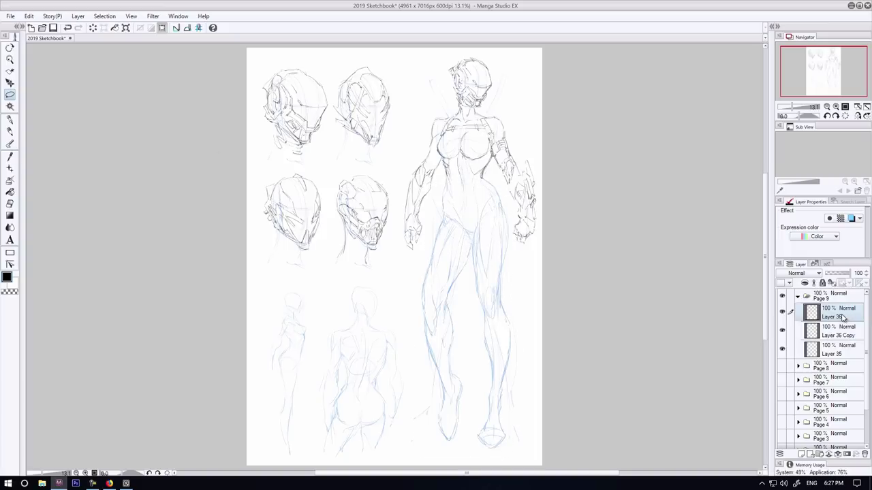
- Draw a utility belt with pouches around the standing figure's hips
key("p")
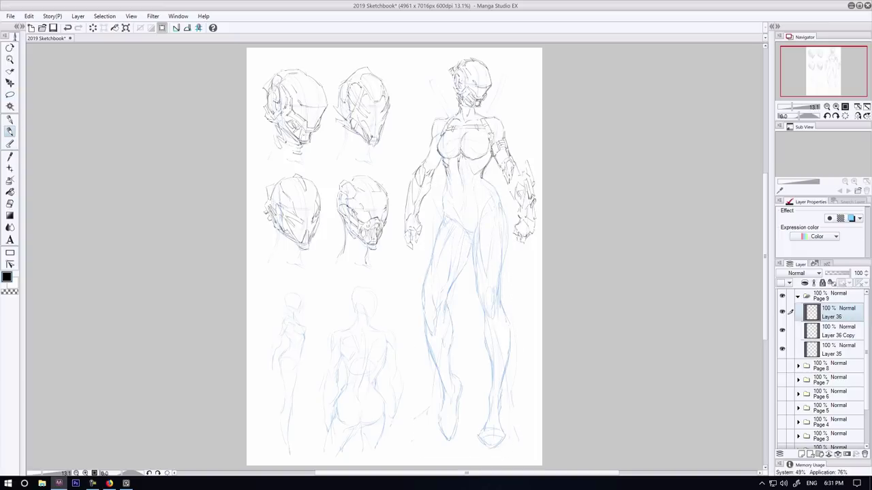
key("e")
key("p")
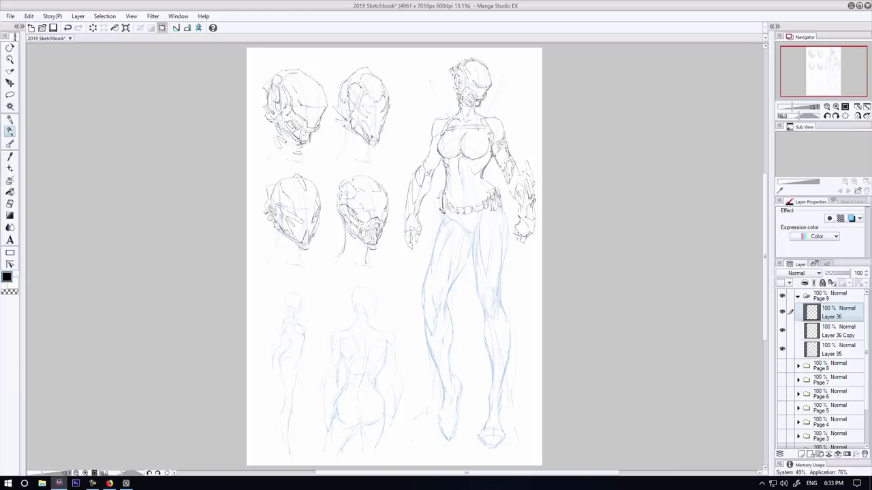
key("e")
key("p")
key("e")
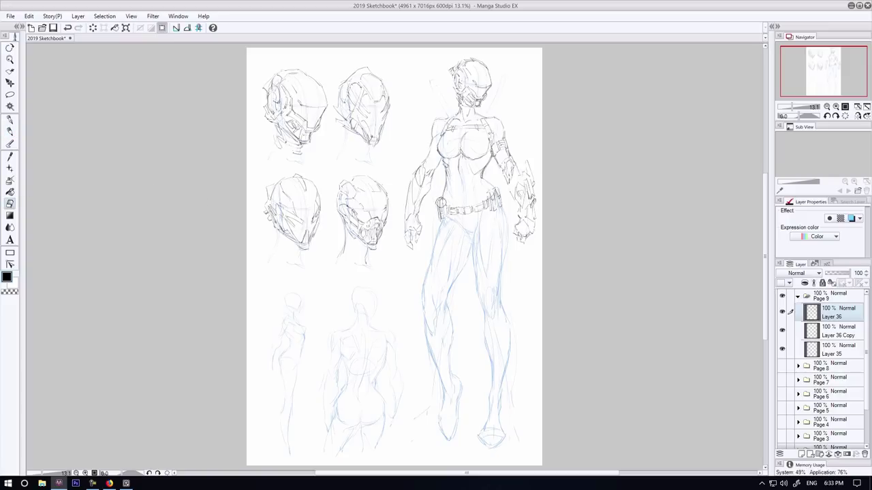
key("p")
left_click_drag(475, 194, 476, 204)
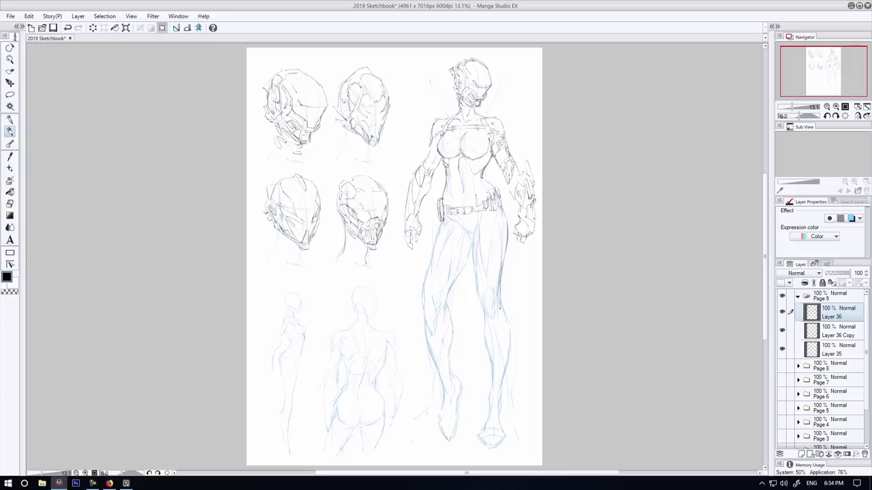
- Redraw the contours of the standing figure's straight left leg from the knee down to the foot
key("ctrl+z")
left_click_drag(489, 342, 492, 407)
key("ctrl+z")
left_click_drag(480, 301, 489, 359)
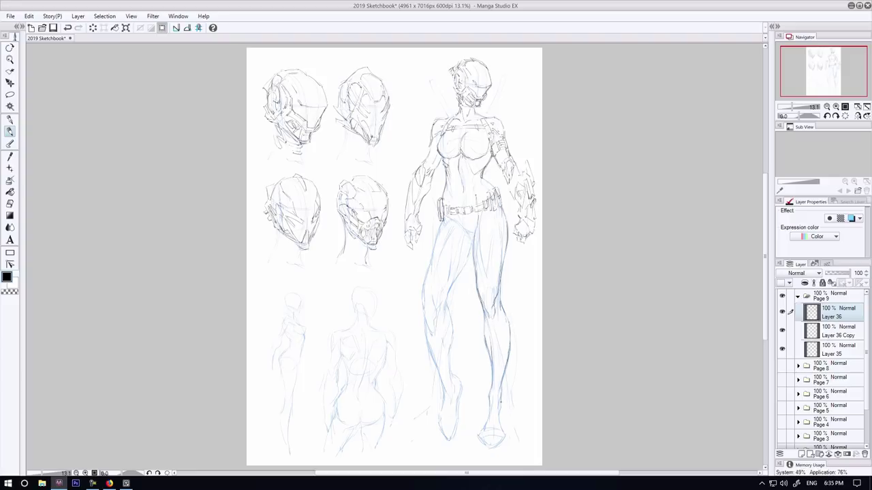
left_click_drag(500, 405, 504, 436)
mouse_move(782, 349)
left_mouse_down()
mouse_move(782, 331)
mouse_move(782, 349)
left_mouse_up()
- Clean up the lines of the straight left leg around the thigh and knee and redraw the inner knee contour
left_click(10, 204)
left_click_drag(497, 284, 495, 316)
left_click_drag(478, 274, 486, 316)
left_click_drag(508, 223, 506, 255)
left_click(11, 132)
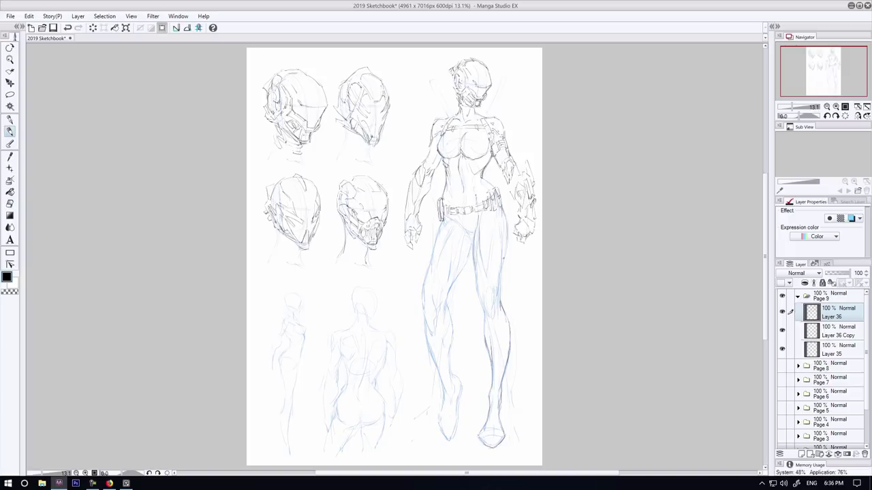
left_click_drag(488, 330, 484, 311)
- Draw the inner and outer contours of the figure's bent right leg and its pointed foot over the sketch
left_click_drag(472, 246, 453, 284)
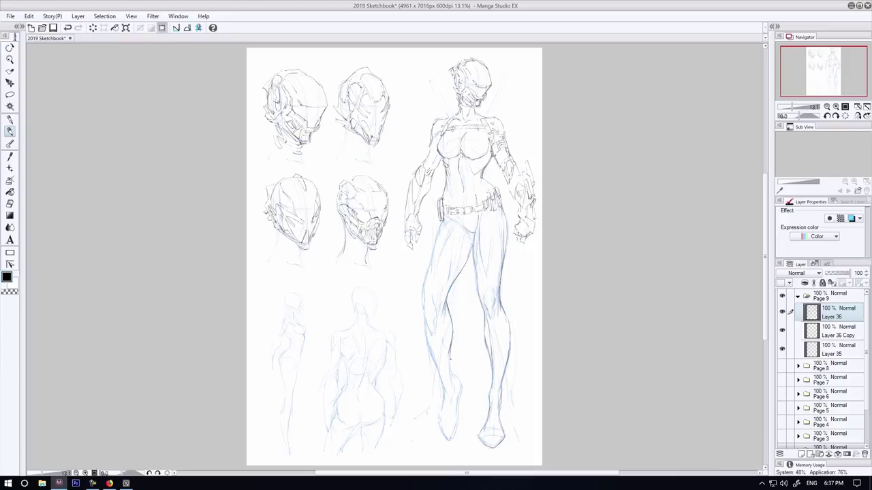
mouse_move(440, 222)
left_mouse_down()
mouse_move(423, 310)
mouse_move(450, 442)
mouse_move(480, 442)
left_mouse_up()
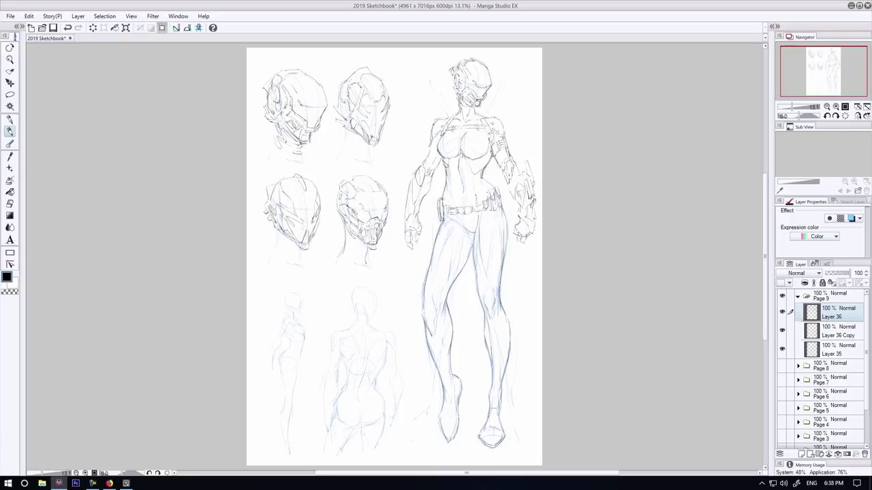
mouse_move(460, 405)
left_mouse_down()
mouse_move(452, 440)
mouse_move(445, 435)
left_mouse_up()
left_click_drag(457, 423, 453, 438)
left_click_drag(444, 417, 455, 419)
left_click_drag(443, 433, 453, 440)
left_click(10, 204)
left_click(10, 131)
- Hide Layer 35 and Layer 36 Copy, and refine the bent right leg's thigh, knee and shin lines on Layer 36
left_click_drag(782, 348, 782, 331)
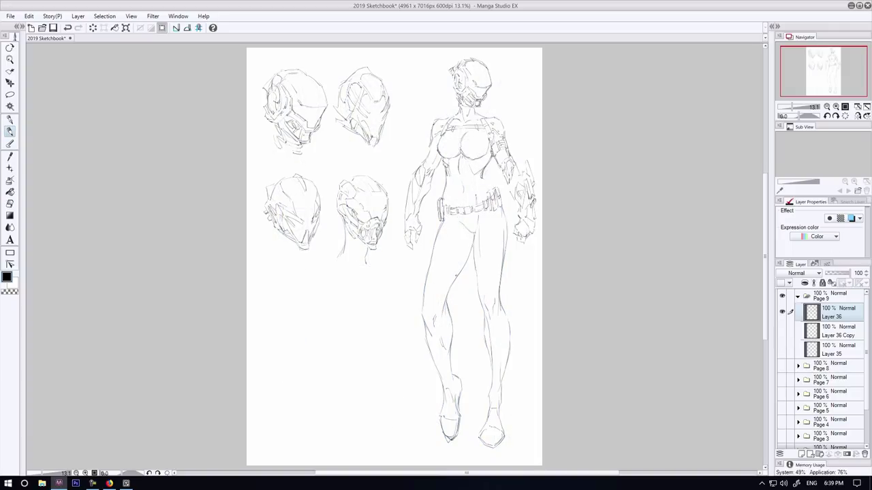
left_click_drag(455, 277, 445, 304)
mouse_move(432, 256)
left_mouse_down()
mouse_move(425, 287)
mouse_move(449, 375)
left_mouse_up()
key("e")
mouse_move(451, 338)
left_mouse_down()
mouse_move(452, 370)
mouse_move(450, 311)
mouse_move(429, 257)
mouse_move(424, 296)
left_mouse_up()
left_click(11, 132)
key("e")
left_click(10, 135)
left_click_drag(444, 216, 438, 236)
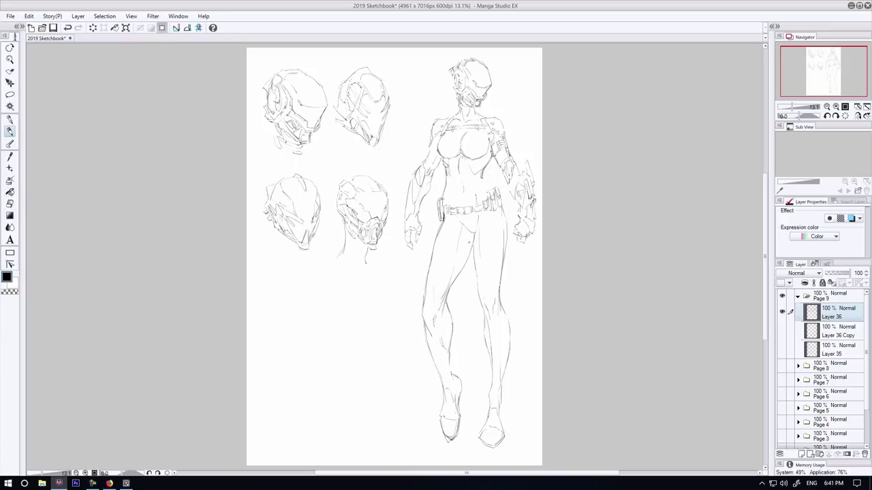
- Erase and redraw the bent right leg's outer thigh contour from the hip to the knee
key("e")
left_click_drag(429, 259, 425, 307)
key("p")
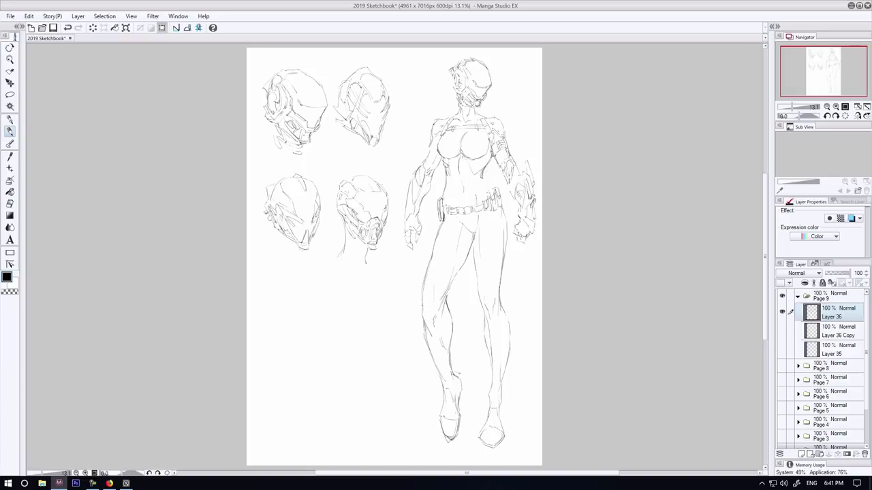
key("e")
left_click_drag(444, 435, 448, 438)
left_click_drag(440, 228, 425, 299)
key("p")
left_click_drag(427, 263, 422, 313)
left_click_drag(427, 262, 422, 311)
left_click_drag(433, 243, 427, 273)
- Erase stray lines along the bent leg's calf and redraw the upper thigh and hip lines
key("e")
mouse_move(452, 324)
left_mouse_down()
mouse_move(449, 351)
mouse_move(431, 336)
left_mouse_up()
left_click_drag(423, 335, 439, 428)
key("p")
left_click_drag(455, 237, 454, 263)
left_click_drag(444, 218, 431, 262)
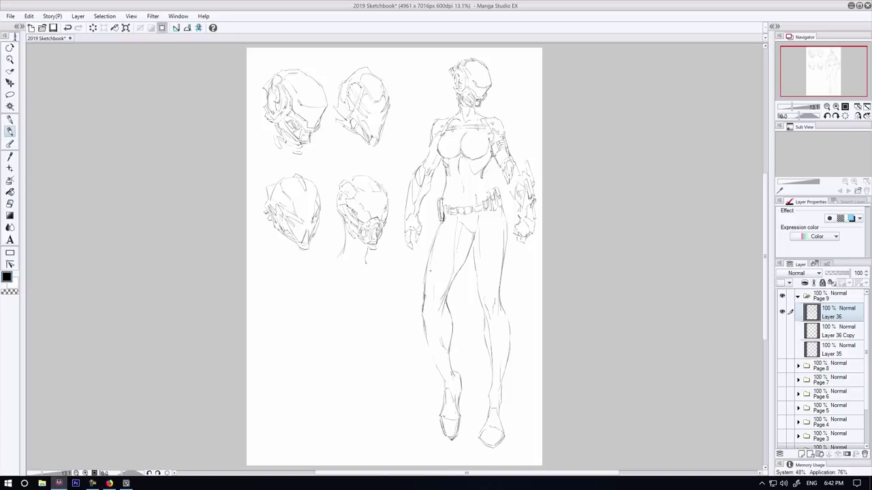
- Draw the hip curve above the belt, checking the figure against Layer 36 Copy
left_click(782, 331)
left_click_drag(482, 178, 493, 186)
left_click(783, 332)
left_click(782, 331)
left_click(783, 331)
- Erase the bent right leg's knee, calf and foot lines and redraw the lower leg
key("e")
mouse_move(451, 278)
left_mouse_down()
mouse_move(442, 298)
mouse_move(454, 321)
mouse_move(450, 351)
left_mouse_up()
key("p")
key("e")
left_click_drag(447, 307, 462, 433)
key("p")
- Redraw the bent right leg's ankle and pointed foot with a slimmer outline
key("e")
key("p")
key("e")
key("p")
mouse_move(445, 389)
left_mouse_down()
mouse_move(446, 429)
mouse_move(458, 433)
left_mouse_up()
left_click_drag(446, 380, 445, 439)
key("e")
key("p")
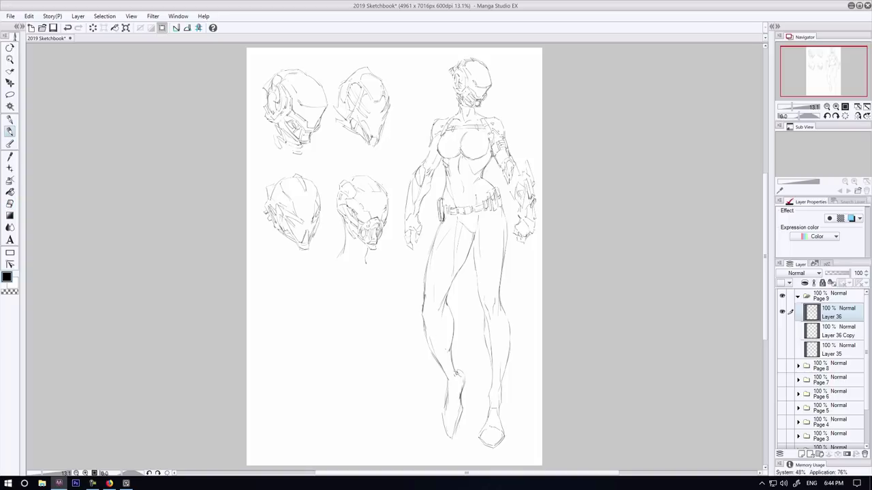
- Rework the pointed foot's heel and side contours, and undo the last strokes
left_click_drag(456, 370, 458, 386)
mouse_move(462, 372)
left_mouse_down()
mouse_move(466, 404)
mouse_move(455, 439)
left_mouse_up()
key("e")
mouse_move(463, 383)
left_mouse_down()
mouse_move(453, 438)
mouse_move(454, 405)
left_mouse_up()
key("p")
mouse_move(447, 416)
left_mouse_down()
mouse_move(460, 415)
mouse_move(440, 434)
mouse_move(453, 440)
left_mouse_up()
key("ctrl+z")
key("ctrl+z")
key("ctrl+z")
key("ctrl+z")
key("ctrl+z")
key("ctrl+z")
- Erase the inner side of the pointed foot and redraw its heel, sole and toe outline
left_click(10, 203)
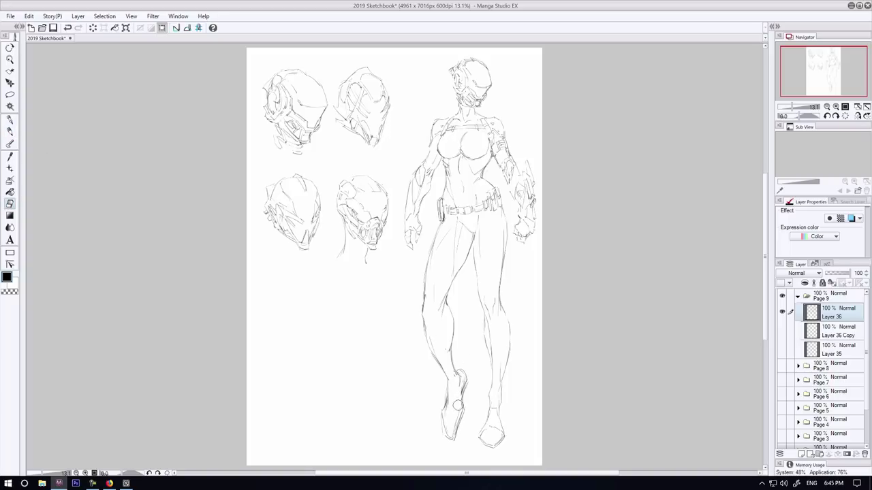
left_click_drag(466, 384, 455, 410)
left_click_drag(458, 410, 454, 437)
left_click(9, 131)
mouse_move(456, 372)
left_mouse_down()
mouse_move(466, 384)
mouse_move(449, 389)
left_mouse_up()
mouse_move(450, 385)
left_mouse_down()
mouse_move(452, 442)
mouse_move(462, 413)
mouse_move(460, 428)
left_mouse_up()
key("e")
key("p")
left_click_drag(460, 424, 450, 439)
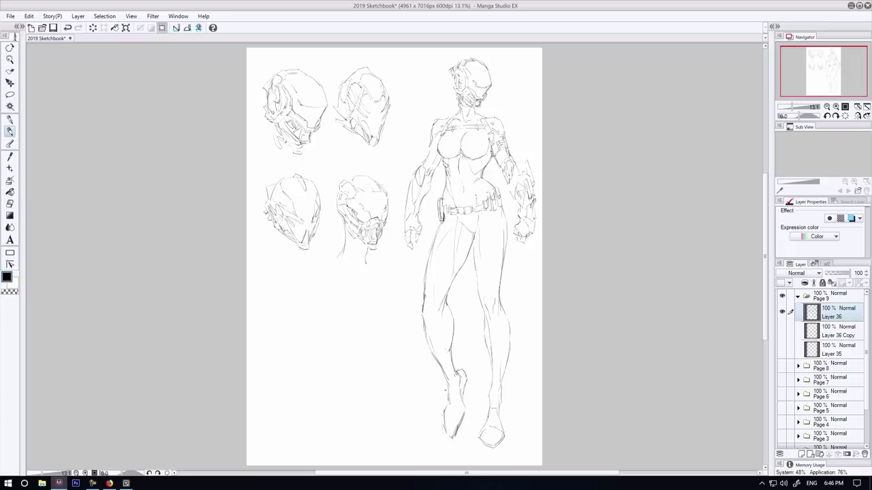
- Clean up the pointed foot's heel and toe lines with alternating erasing and redrawing
key("e")
left_click_drag(463, 369, 454, 437)
key("p")
key("e")
key("p")
key("e")
key("p")
- Strengthen the straight left leg's outer calf contour and erase lines at the bent leg's ankle
key("e")
key("p")
left_click_drag(509, 331, 500, 402)
key("e")
left_click_drag(451, 354, 448, 401)
key("p")
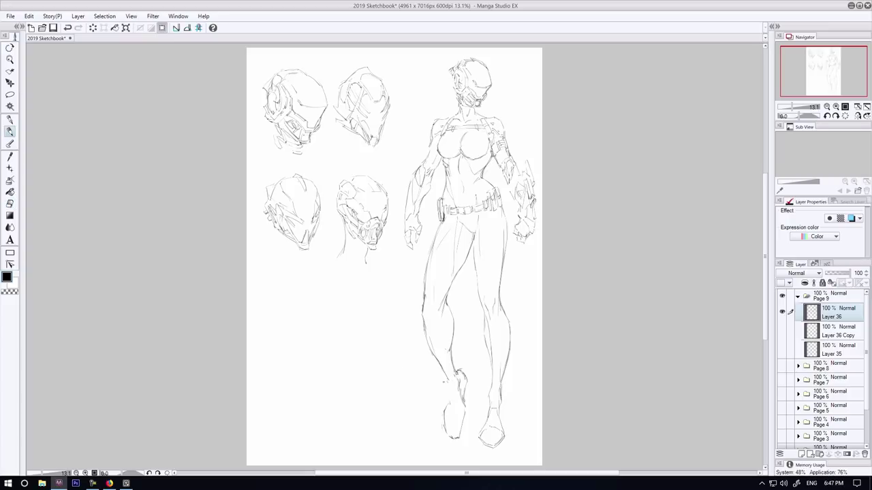
- Clean up the bent leg's calf and heel, try a new lower-leg contour, and undo the last strokes
left_click(9, 203)
left_click_drag(455, 339, 450, 374)
left_click_drag(458, 370, 463, 391)
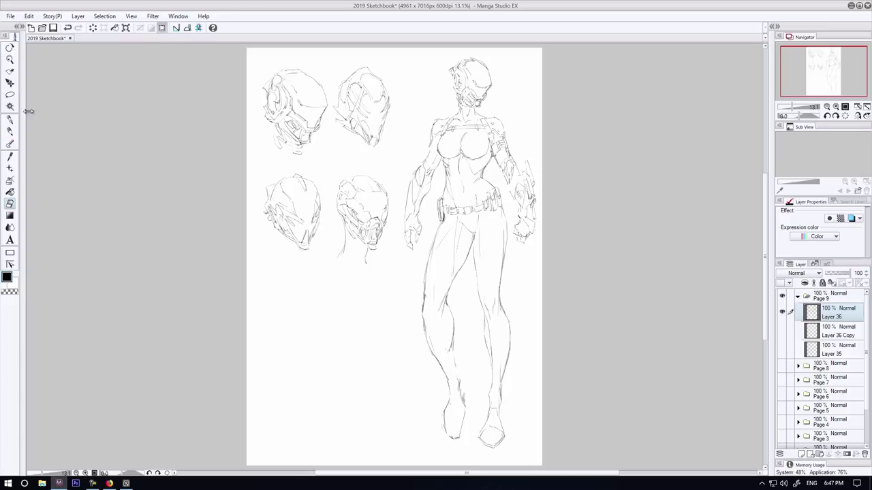
left_click(9, 132)
left_click_drag(452, 350, 466, 405)
key("ctrl+z")
key("ctrl+z")
key("ctrl+z")
- Mirror the canvas view horizontally and touch up the pointed foot's outline
left_click(858, 116)
left_click_drag(340, 410, 326, 436)
left_click(10, 203)
left_click(9, 132)
key("e")
key("p")
- Erase and redraw the straight leg's inner thigh contour in the mirrored view
left_click_drag(315, 237, 315, 284)
left_click(10, 203)
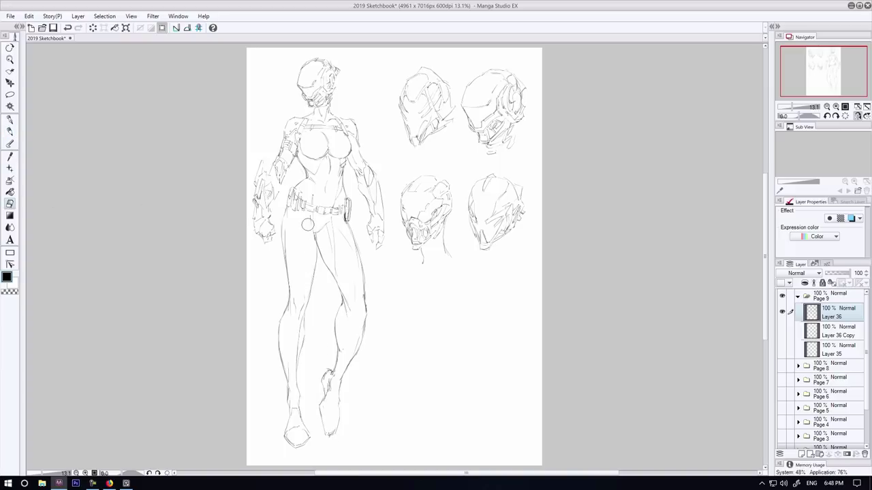
left_click_drag(308, 222, 312, 285)
left_click(10, 132)
left_click_drag(318, 252, 309, 302)
left_click(10, 204)
left_click_drag(312, 235, 310, 293)
left_click(9, 131)
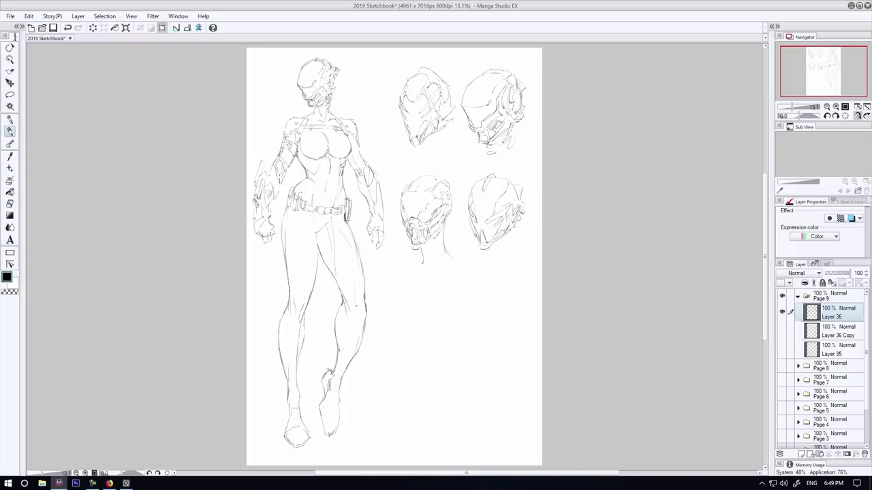
- Erase the bent leg's outer calf line and redraw the calf, ankle and foot contours
left_click(10, 204)
mouse_move(364, 277)
left_mouse_down()
mouse_move(363, 340)
mouse_move(343, 380)
left_mouse_up()
key("p")
mouse_move(361, 340)
left_mouse_down()
mouse_move(337, 382)
mouse_move(323, 377)
left_mouse_up()
left_click_drag(341, 378, 327, 433)
mouse_move(325, 391)
left_mouse_down()
mouse_move(317, 434)
mouse_move(327, 387)
left_mouse_up()
- Erase the bent leg's outer thigh line and redraw it from the hip past the knee
key("e")
left_click_drag(357, 255, 366, 303)
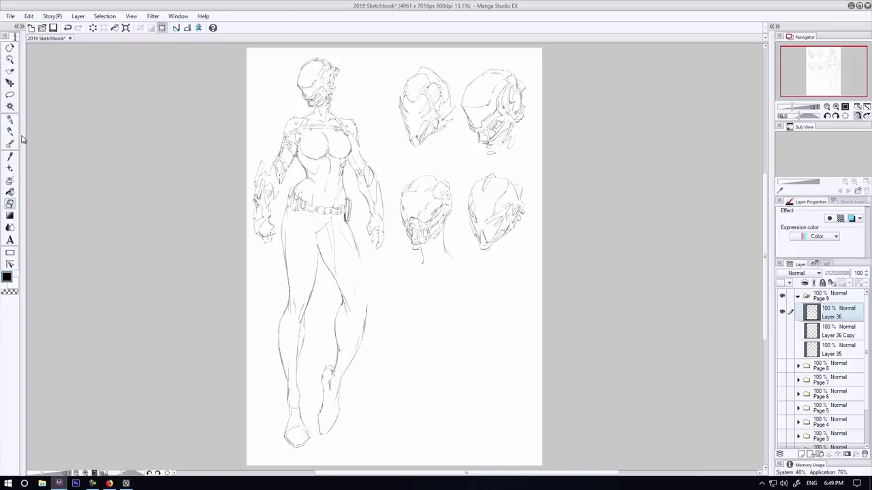
left_click(10, 131)
left_click_drag(351, 235, 368, 320)
left_click_drag(369, 297, 362, 330)
- Erase the armored figure's bent leg and redraw it as a straighter leg with thigh, knee, calf and foot contours
left_click_drag(341, 231, 334, 402)
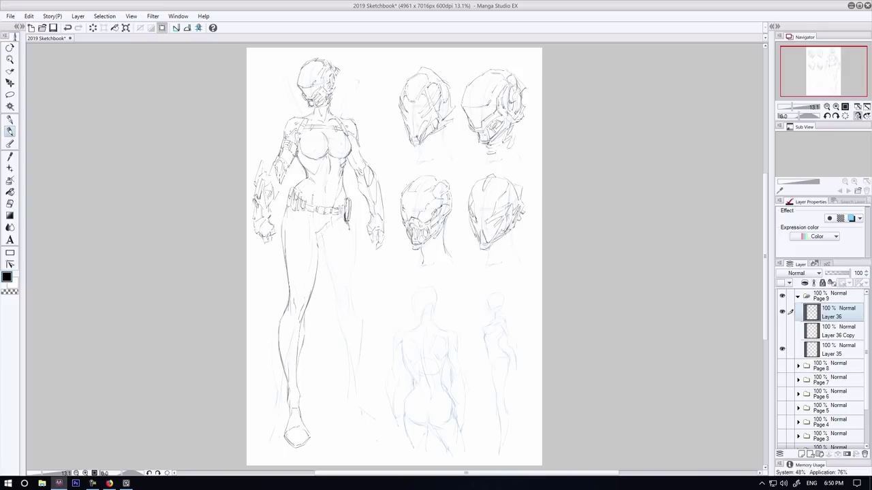
left_click_drag(348, 222, 355, 300)
left_click_drag(325, 235, 322, 299)
left_click_drag(342, 300, 337, 336)
left_click_drag(355, 300, 355, 363)
mouse_move(359, 348)
left_mouse_down()
mouse_move(343, 392)
mouse_move(363, 419)
left_mouse_up()
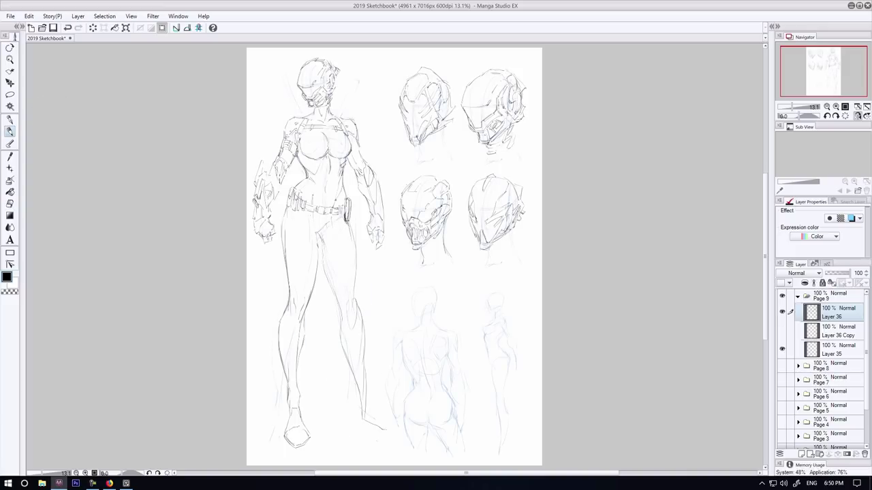
- Erase the straightened leg and redraw its thigh, knee and calf so the leg slants further outward
key("e")
left_click_drag(361, 286, 374, 424)
key("p")
left_click_drag(353, 247, 363, 299)
left_click_drag(356, 293, 374, 396)
left_click_drag(369, 306, 397, 434)
left_click_drag(331, 274, 355, 309)
left_click_drag(360, 290, 367, 321)
left_click_drag(363, 273, 367, 305)
- Erase the slanted leg's inner thigh line and redraw the inner contour from the crotch down to the calf
key("e")
left_click_drag(350, 255, 344, 293)
key("p")
left_click_drag(325, 231, 335, 269)
left_click_drag(336, 263, 373, 358)
left_click_drag(359, 336, 379, 406)
- Clean up the slanted leg's knee and calf lines and redraw its outer thigh and foot
key("e")
left_click_drag(359, 282, 340, 300)
left_click_drag(375, 378, 364, 335)
key("p")
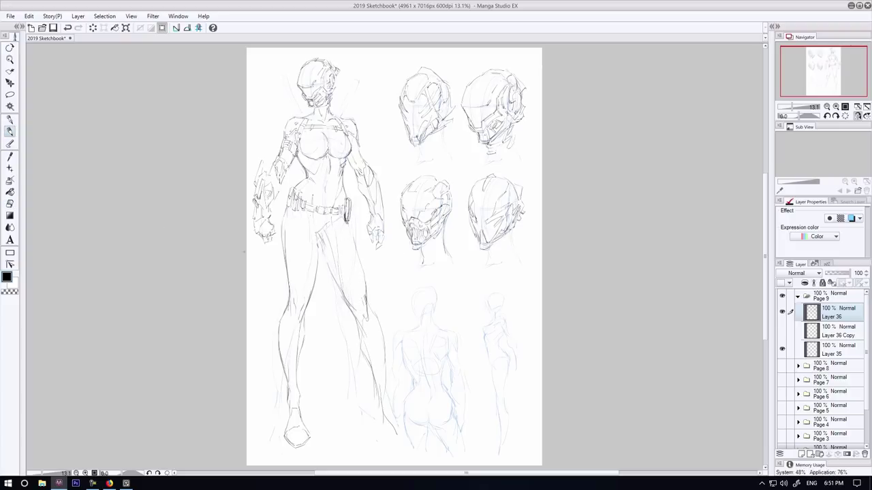
left_click_drag(347, 221, 366, 302)
left_click_drag(384, 414, 401, 429)
left_click_drag(377, 409, 411, 429)
- Erase the slanted leg and redraw it with a more upright thigh, knee, lower leg and sideways foot
left_click(10, 204)
left_click_drag(371, 295, 335, 238)
left_click(10, 132)
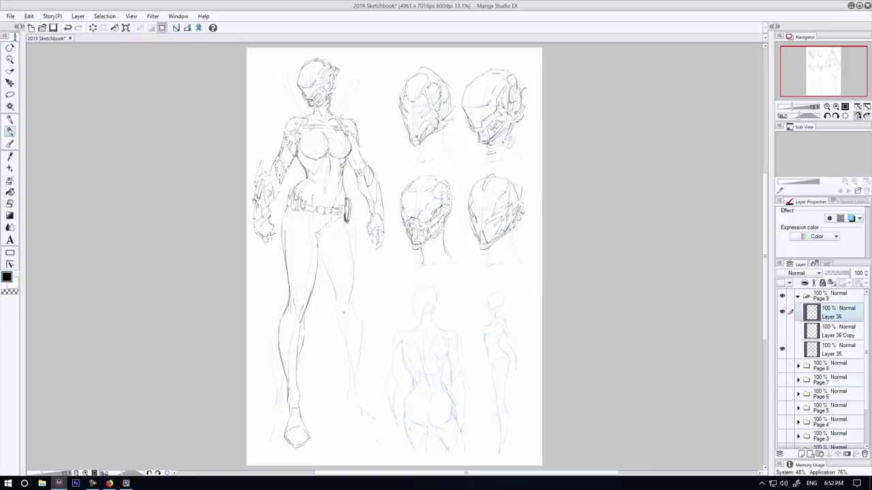
left_click_drag(342, 297, 349, 324)
left_click_drag(355, 315, 357, 365)
left_click_drag(353, 403, 371, 415)
left_click_drag(346, 348, 384, 404)
left_click_drag(358, 312, 393, 410)
- Erase the armored standing figure from Layer 36 and, with the view mirrored, its rough sketch from Layer 35
key("e")
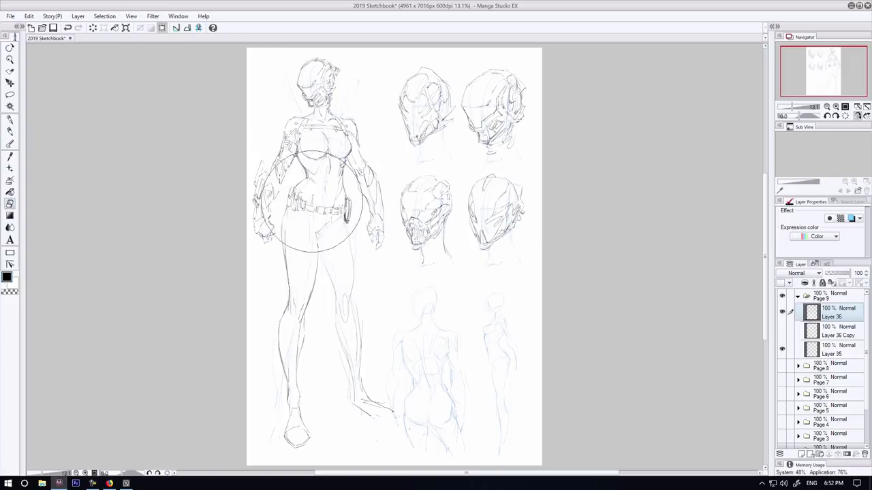
left_click_drag(312, 202, 323, 330)
left_click(858, 115)
left_click(832, 350)
left_click_drag(464, 94, 463, 340)
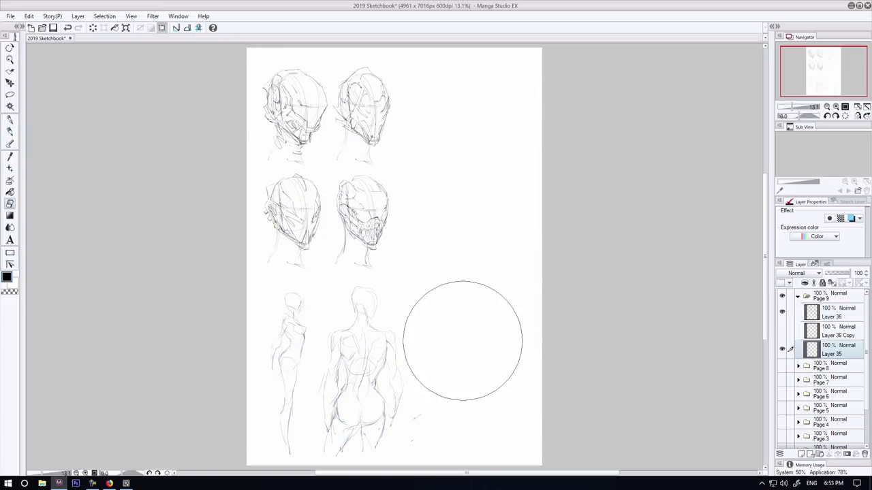
- Sketch a new rough standing figure's head, neck, shoulders and ribcage in the cleared area beside the helmets
key("p")
left_click_drag(456, 130, 474, 131)
left_click_drag(485, 138, 481, 166)
left_click_drag(443, 144, 442, 164)
left_click_drag(459, 137, 460, 159)
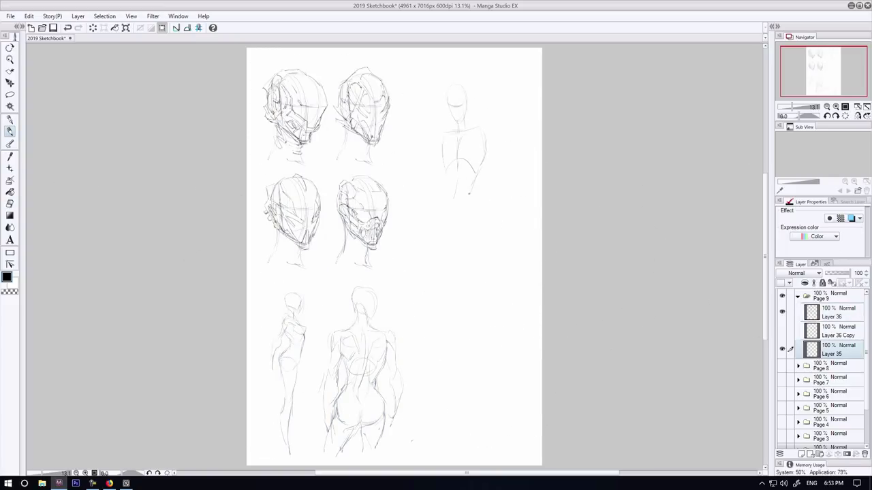
- Sketch the new rough figure's pelvis and both long legs down to the feet
left_click_drag(436, 212, 446, 230)
left_click_drag(475, 205, 456, 227)
mouse_move(446, 227)
left_mouse_down()
mouse_move(441, 395)
mouse_move(430, 408)
left_mouse_up()
left_click_drag(484, 222, 489, 399)
left_click_drag(492, 299, 501, 409)
- Sketch the rough figure's hanging arm, raised bent arm with hand and chest shapes, undoing the last stroke
left_click_drag(480, 126, 492, 157)
left_click_drag(500, 165, 505, 238)
mouse_move(427, 178)
left_mouse_down()
mouse_move(398, 168)
mouse_move(403, 175)
left_mouse_up()
left_click_drag(395, 162, 406, 170)
left_click_drag(479, 145, 470, 161)
mouse_move(442, 143)
left_mouse_down()
mouse_move(450, 164)
mouse_move(439, 213)
left_mouse_up()
key("ctrl+z")
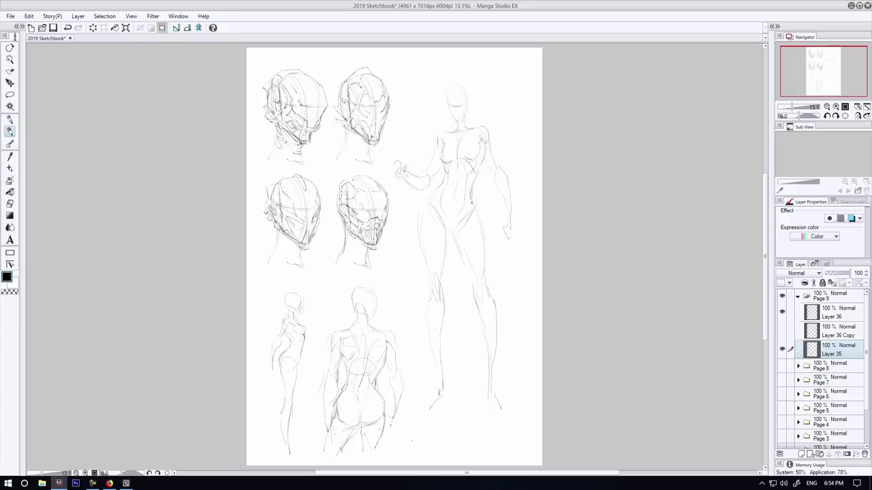
- Darken the side of the rough figure's waist and check the pose in a horizontally flipped view
left_click_drag(475, 184, 472, 200)
left_click_drag(478, 171, 473, 187)
left_click(858, 116)
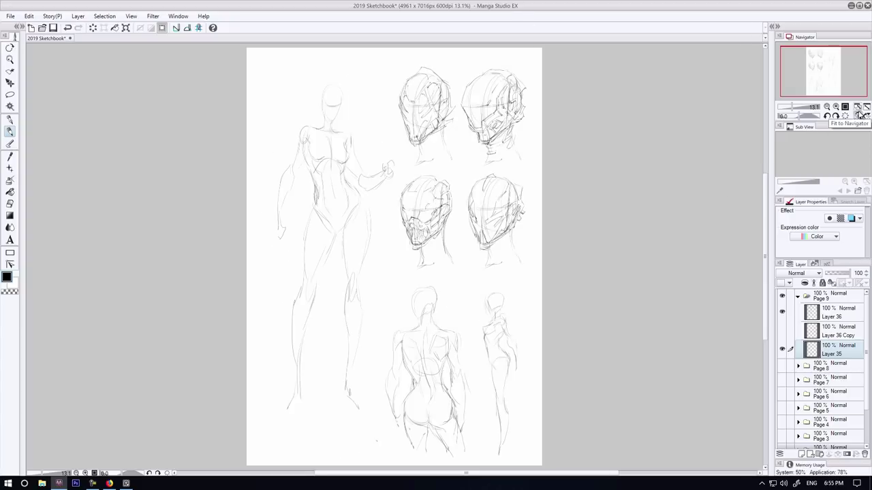
left_click(858, 116)
- Lasso the rough standing figure, enlarge it to nearly the full page height, and deselect it
key("m")
mouse_move(491, 117)
left_mouse_down()
mouse_move(416, 322)
mouse_move(506, 105)
left_mouse_up()
key("ctrl+t")
left_click_drag(525, 444, 542, 486)
left_click_drag(450, 65, 441, 52)
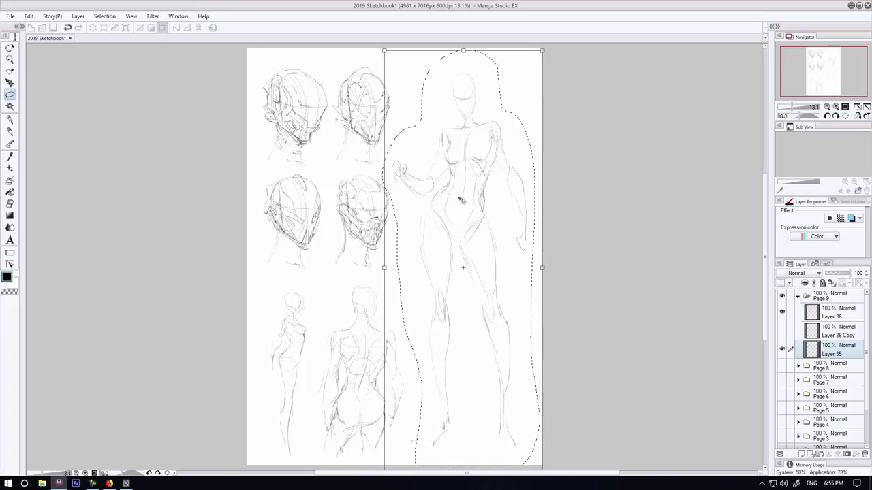
key("Return")
key("ctrl+d")
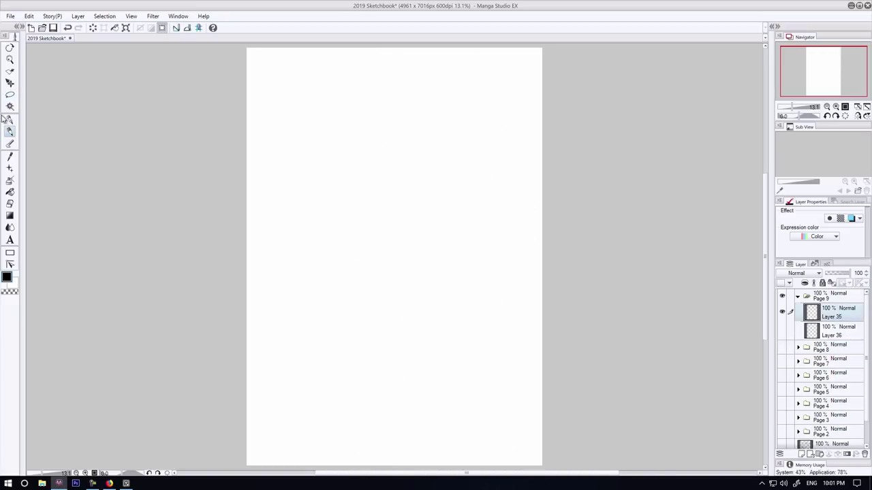
- Sketch a rough front-facing figure with a wide stance and lowered arms on the blank page's Layer 35
mouse_move(399, 125)
left_mouse_down()
mouse_move(399, 140)
mouse_move(382, 141)
mouse_move(392, 152)
left_mouse_up()
left_click_drag(411, 226, 355, 343)
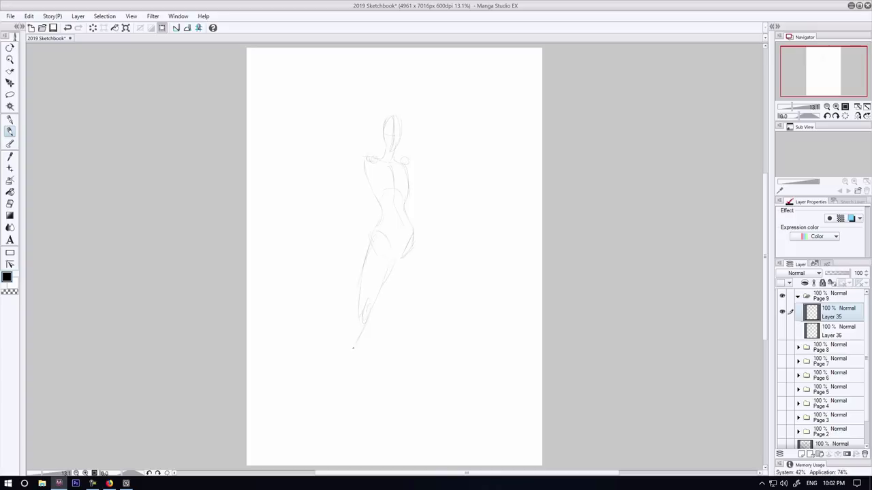
left_click_drag(361, 306, 343, 416)
left_click_drag(396, 268, 429, 407)
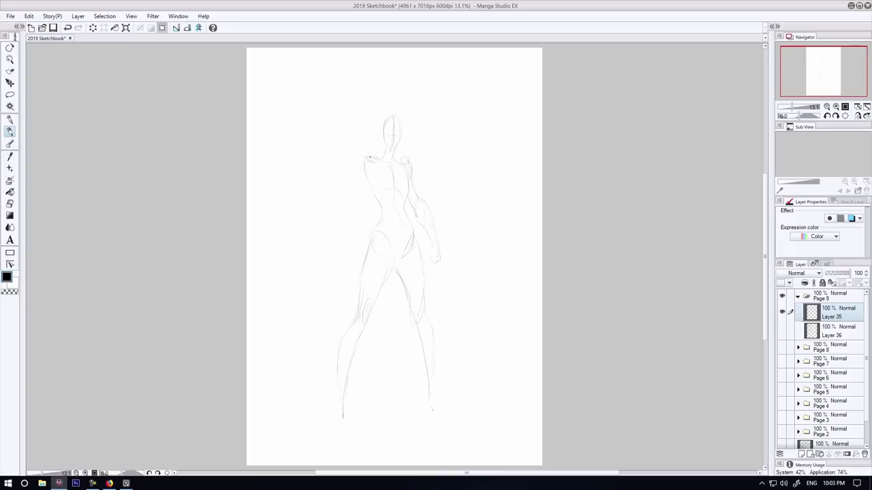
left_click_drag(363, 155, 361, 173)
- Enlarge the rough wide-stance figure with a free transform
key("ctrl+t")
left_click_drag(442, 419, 450, 441)
mouse_move(417, 385)
left_mouse_down()
mouse_move(432, 369)
mouse_move(424, 343)
left_mouse_up()
key("Return")
- Tint the rough sketch layer blue with the layer color effect and add a new layer above it
left_click(9, 83)
left_click(851, 219)
left_click(801, 454)
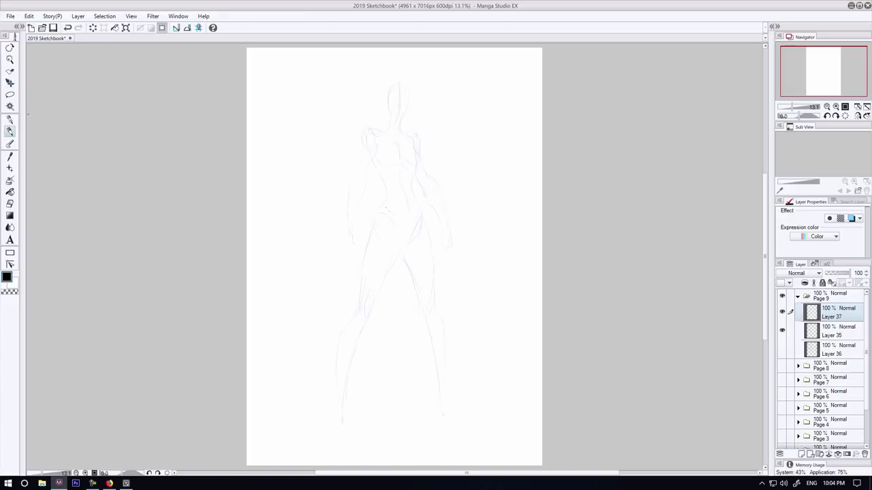
- Draw the figure's masked head and neck, the shoulder and chest contour, and the sword hilts behind the shoulders
key("e")
mouse_move(387, 113)
left_mouse_down()
mouse_move(396, 126)
mouse_move(411, 109)
mouse_move(384, 106)
left_mouse_up()
key("p")
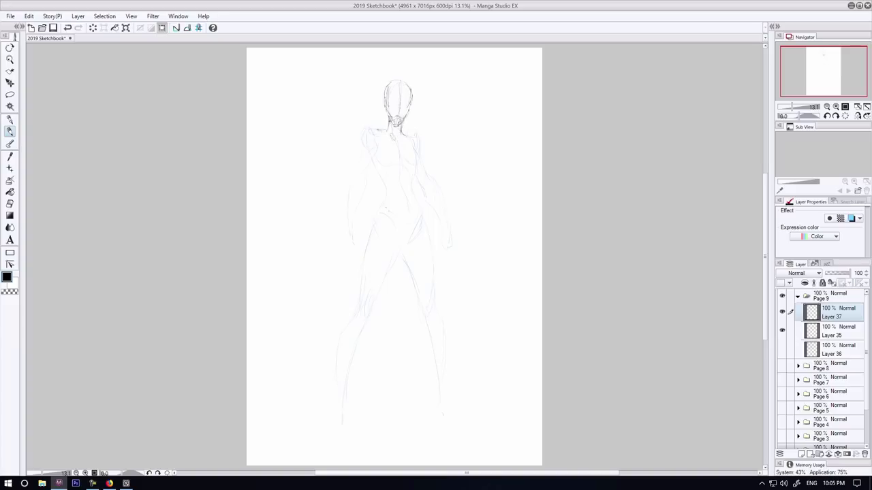
left_click_drag(372, 134, 392, 165)
left_click_drag(371, 111, 366, 107)
left_click_drag(416, 106, 418, 116)
- Correct the head and torso lines, undoing stray strokes, and complete the waist with a pouched belt
left_click(10, 203)
left_click(11, 129)
key("ctrl+z")
key("ctrl+z")
key("e")
left_click_drag(393, 106, 402, 111)
key("p")
key("ctrl+z")
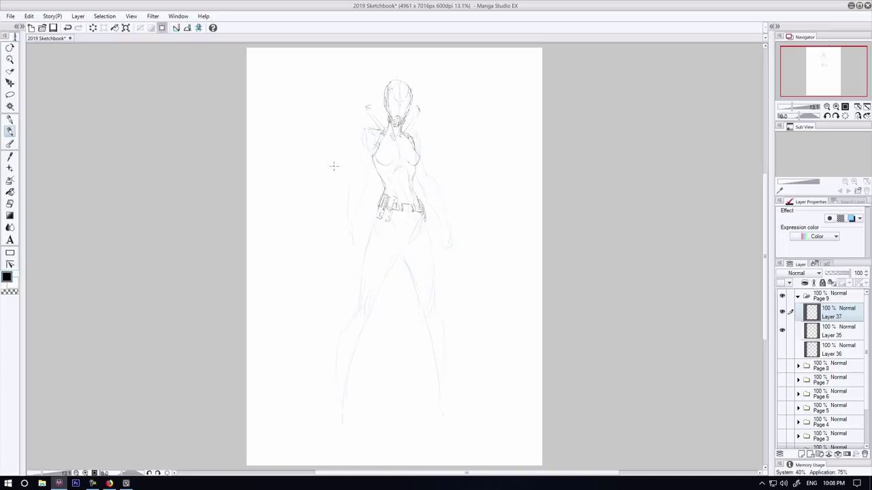
- Draw the crotch line and the figure's right leg with thigh, knee, calf, ankle and pointed foot
key("e")
key("p")
left_click_drag(402, 244, 394, 262)
mouse_move(395, 227)
left_mouse_down()
mouse_move(364, 318)
mouse_move(371, 232)
mouse_move(336, 372)
left_mouse_up()
left_click_drag(365, 321, 341, 407)
left_click_drag(348, 422, 335, 439)
left_click_drag(348, 401, 346, 423)
left_click_drag(335, 412, 331, 424)
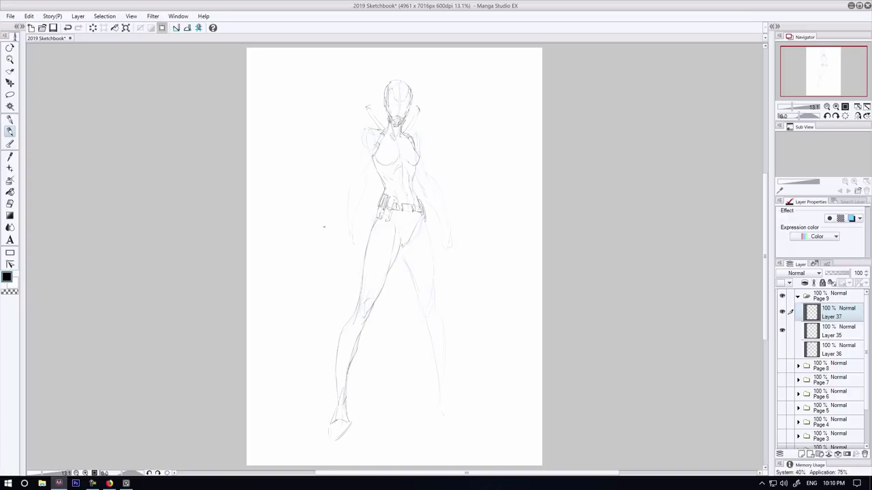
- Draw the figure's left foot, ankle, thigh and calf contours over the rough sketch
left_click_drag(434, 407, 462, 421)
left_click_drag(442, 383, 444, 402)
left_click_drag(436, 391, 437, 411)
left_click_drag(398, 247, 437, 378)
left_click_drag(423, 225, 431, 302)
mouse_move(435, 367)
left_mouse_down()
mouse_move(432, 406)
mouse_move(432, 394)
left_mouse_up()
left_click_drag(422, 340, 430, 361)
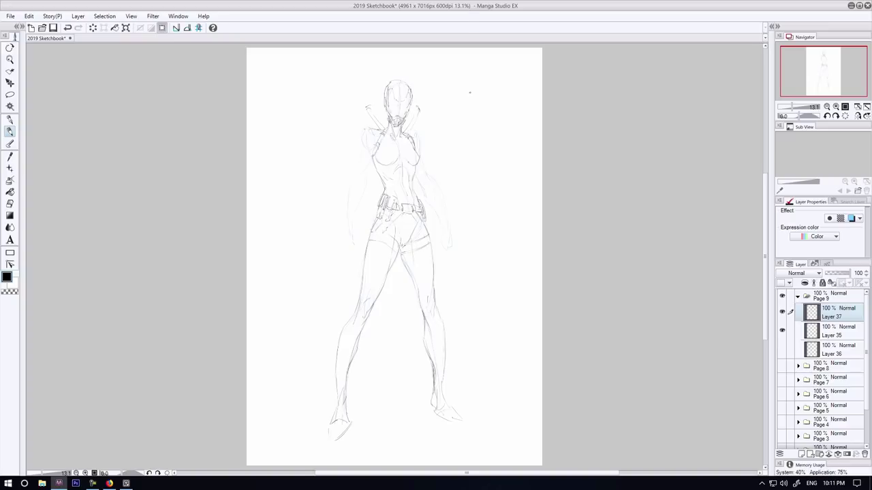
- Draw the curved band around the figure's left upper thigh
left_click_drag(403, 253, 429, 240)
mouse_move(411, 241)
left_mouse_down()
mouse_move(428, 233)
mouse_move(418, 240)
left_mouse_up()
left_click(10, 203)
- Outline the shoulder guards and the strap across the upper chest, undoing and correcting a stray arm stroke
left_click(10, 133)
mouse_move(380, 144)
left_mouse_down()
mouse_move(414, 145)
mouse_move(378, 145)
mouse_move(413, 142)
mouse_move(364, 175)
left_mouse_up()
key("ctrl+z")
left_click(10, 203)
left_click(11, 132)
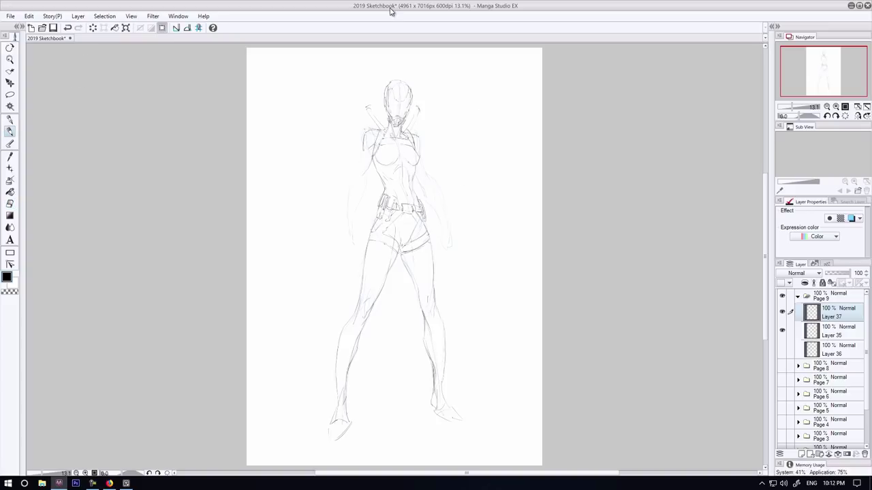
- Rework the helmet's crown and side outlines and redraw the mask over the lower face
left_click_drag(410, 93, 410, 106)
left_click_drag(388, 88, 410, 81)
left_click(10, 204)
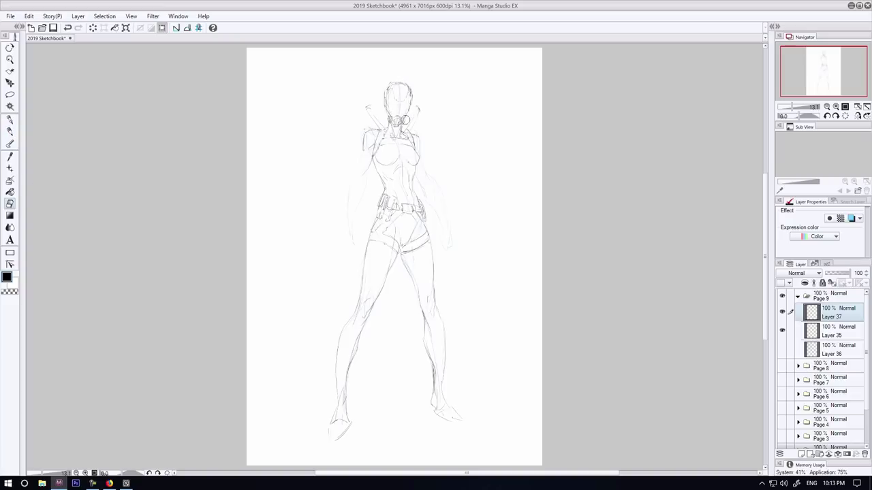
left_click(10, 131)
mouse_move(387, 99)
left_mouse_down()
mouse_move(392, 116)
mouse_move(402, 117)
left_mouse_up()
left_click(10, 204)
left_click_drag(389, 102, 394, 116)
left_click(10, 132)
- Draw the figure's left forearm and hand as a segmented armored gauntlet
left_click_drag(440, 182, 453, 239)
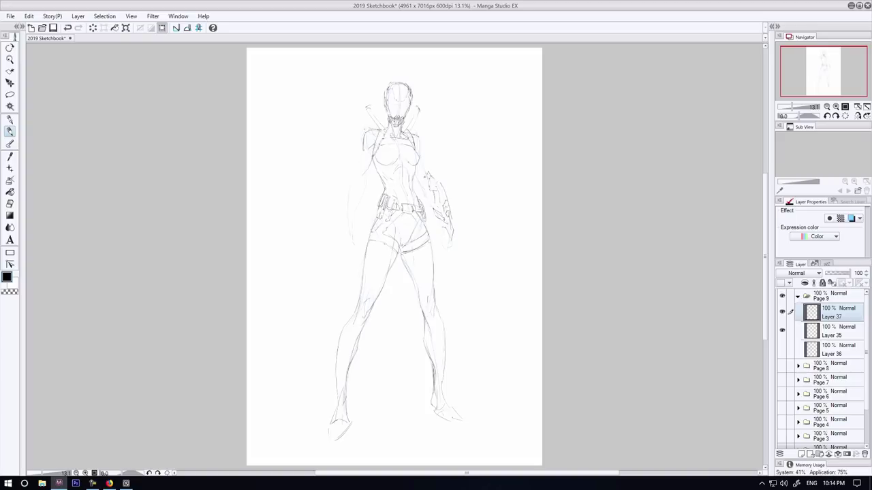
left_click_drag(414, 174, 442, 225)
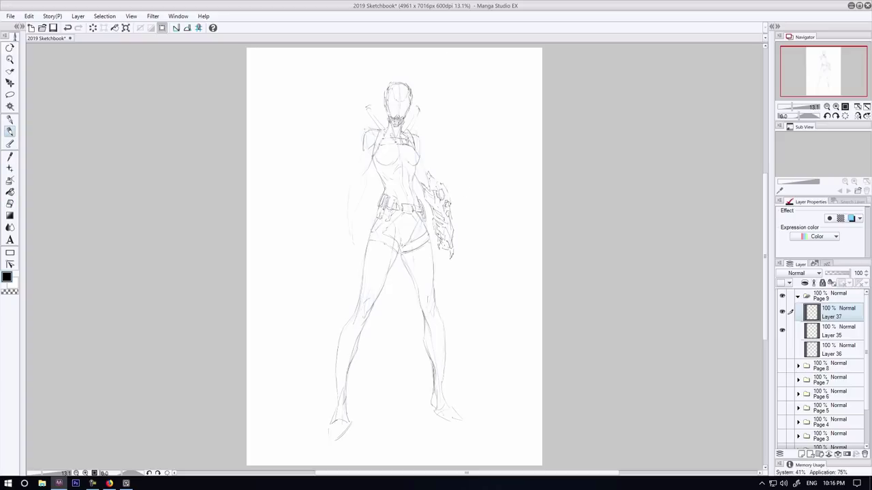
- Erase the strap across the upper chest and redraw it as a detailed harness below the neck
key("e")
mouse_move(393, 139)
left_mouse_down()
mouse_move(402, 142)
mouse_move(387, 142)
left_mouse_up()
left_click_drag(387, 141, 402, 142)
key("p")
- Erase the bands around the upper thighs and rework the hip pouches on the belt, undoing the last stroke
key("e")
left_click_drag(385, 233, 393, 257)
left_click(9, 132)
mouse_move(380, 196)
left_mouse_down()
mouse_move(376, 217)
mouse_move(390, 221)
left_mouse_up()
key("ctrl+z")
mouse_move(386, 149)
left_mouse_down()
mouse_move(380, 160)
mouse_move(413, 174)
left_mouse_up()
key("ctrl+z")
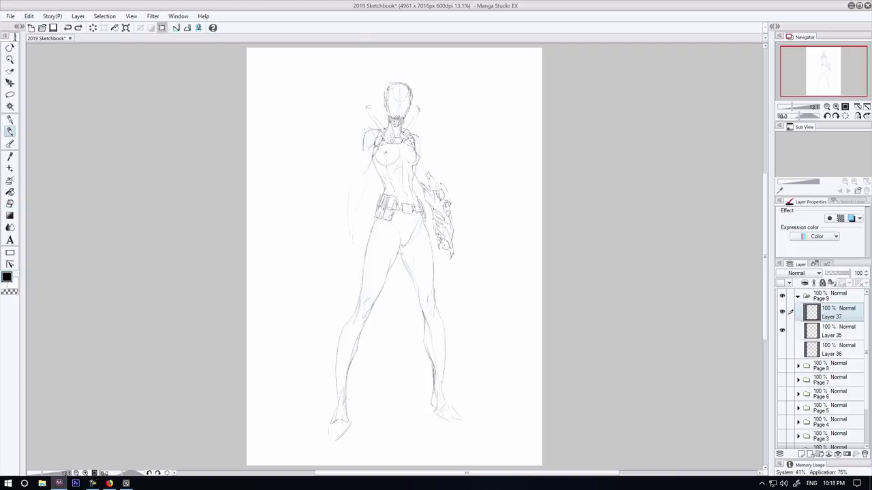
left_click_drag(386, 148, 387, 153)
key("ctrl+z")
- Draw armor panel lines along the side of the waist and add detail to the chest and shoulder guards
left_click_drag(385, 188, 393, 192)
key("e")
key("p")
mouse_move(386, 144)
left_mouse_down()
mouse_move(399, 140)
mouse_move(374, 142)
mouse_move(416, 152)
left_mouse_up()
key("e")
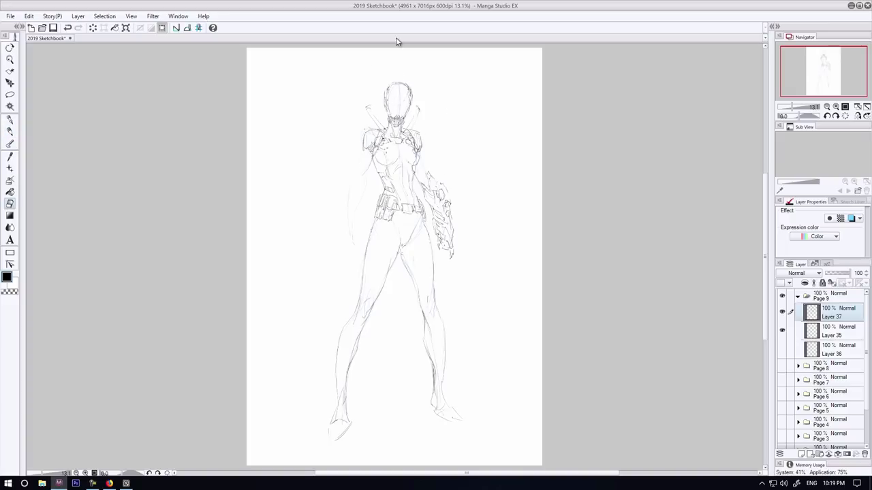
- Erase the detailed mask and outline on the figure's head, leaving faint guide lines
key("p")
key("e")
mouse_move(404, 70)
left_mouse_down()
mouse_move(380, 94)
mouse_move(389, 126)
left_mouse_up()
key("p")
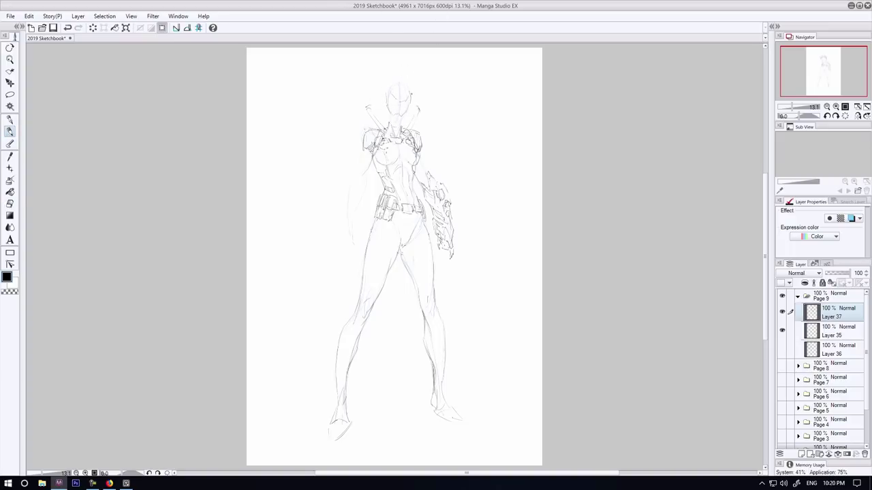
left_click_drag(412, 87, 413, 105)
mouse_move(402, 79)
left_mouse_down()
mouse_move(383, 106)
mouse_move(389, 98)
left_mouse_up()
mouse_move(404, 86)
left_mouse_down()
mouse_move(410, 101)
mouse_move(398, 121)
mouse_move(389, 113)
mouse_move(411, 114)
mouse_move(395, 123)
left_mouse_up()
key("ctrl+z")
key("ctrl+z")
key("ctrl+z")
- Redraw the figure's head as a plain oval with face guide lines, side contours and a narrow jaw and neck
key("e")
key("p")
mouse_move(403, 81)
left_mouse_down()
mouse_move(386, 102)
mouse_move(400, 121)
mouse_move(410, 100)
mouse_move(397, 124)
left_mouse_up()
key("e")
key("p")
left_click_drag(407, 91, 412, 109)
left_click_drag(385, 92, 386, 107)
left_click_drag(394, 108, 408, 123)
- Draw the bare arm opposite the gauntlet, from the shoulder guard down to the hand and fingers
left_click_drag(361, 147, 365, 201)
left_click_drag(355, 170, 350, 198)
mouse_move(359, 171)
left_mouse_down()
mouse_move(360, 213)
mouse_move(346, 214)
left_mouse_up()
mouse_move(351, 219)
left_mouse_down()
mouse_move(348, 252)
mouse_move(343, 243)
left_mouse_up()
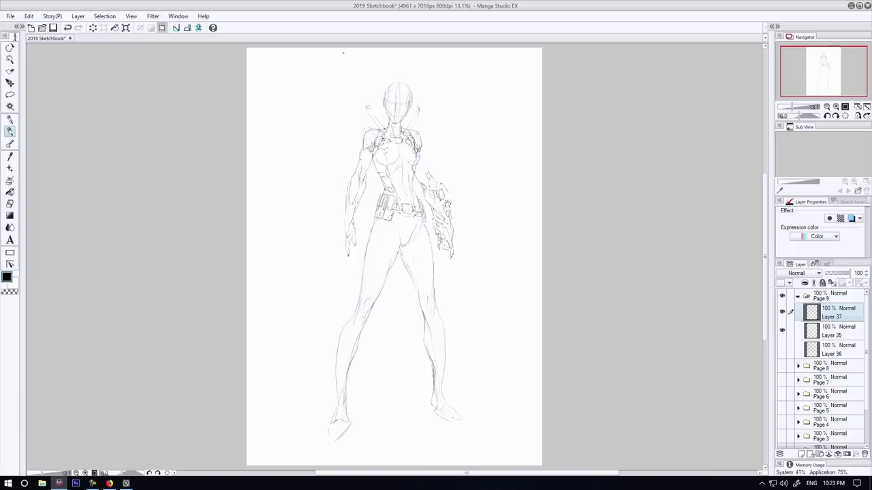
- Draw strap lines from the belt to the crotch, add an upper-arm band and refine the inner thigh line
mouse_move(401, 210)
left_mouse_down()
mouse_move(392, 229)
mouse_move(400, 245)
left_mouse_up()
left_click_drag(422, 214, 408, 243)
key("e")
key("p")
left_click_drag(361, 164, 368, 169)
left_click_drag(395, 226, 415, 283)
key("ctrl+z")
key("e")
key("p")
left_click_drag(401, 247, 411, 276)
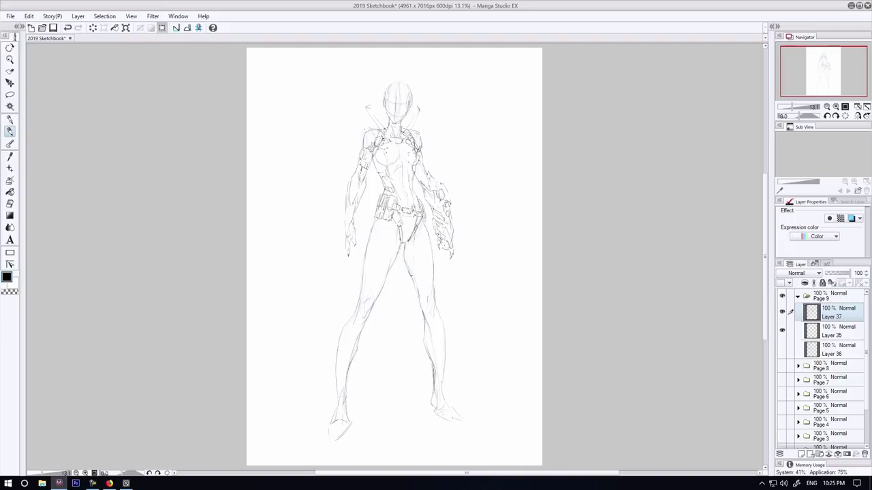
- Strengthen the outer thigh contour and draw armored pads on both knees
left_click_drag(428, 233, 434, 272)
left_click_drag(432, 255, 433, 288)
left_click_drag(367, 297, 353, 320)
mouse_move(373, 307)
left_mouse_down()
mouse_move(367, 320)
mouse_move(361, 304)
left_mouse_up()
mouse_move(429, 294)
left_mouse_down()
mouse_move(427, 318)
mouse_move(437, 317)
left_mouse_up()
left_click_drag(431, 304, 418, 316)
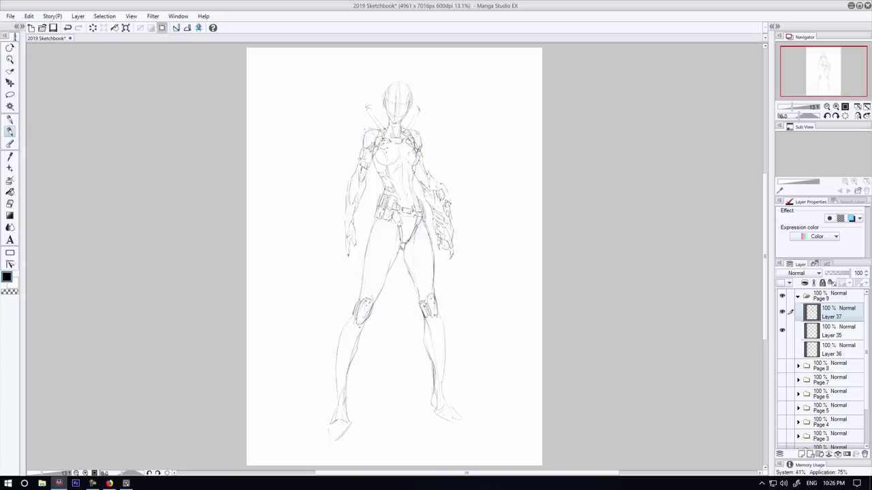
- Draw segmented armored boots with shin panels and cuffs on both lower legs
left_click_drag(349, 368, 348, 394)
mouse_move(338, 369)
left_mouse_down()
mouse_move(337, 384)
mouse_move(348, 388)
left_mouse_up()
mouse_move(340, 368)
left_mouse_down()
mouse_move(349, 369)
mouse_move(348, 421)
mouse_move(346, 413)
mouse_move(336, 420)
left_mouse_up()
key("ctrl+z")
left_click_drag(349, 369, 347, 416)
left_click_drag(334, 368, 333, 415)
mouse_move(443, 357)
left_mouse_down()
mouse_move(434, 380)
mouse_move(462, 421)
mouse_move(437, 383)
mouse_move(447, 384)
left_mouse_up()
mouse_move(435, 388)
left_mouse_down()
mouse_move(444, 391)
mouse_move(440, 407)
left_mouse_up()
left_click_drag(429, 354, 445, 353)
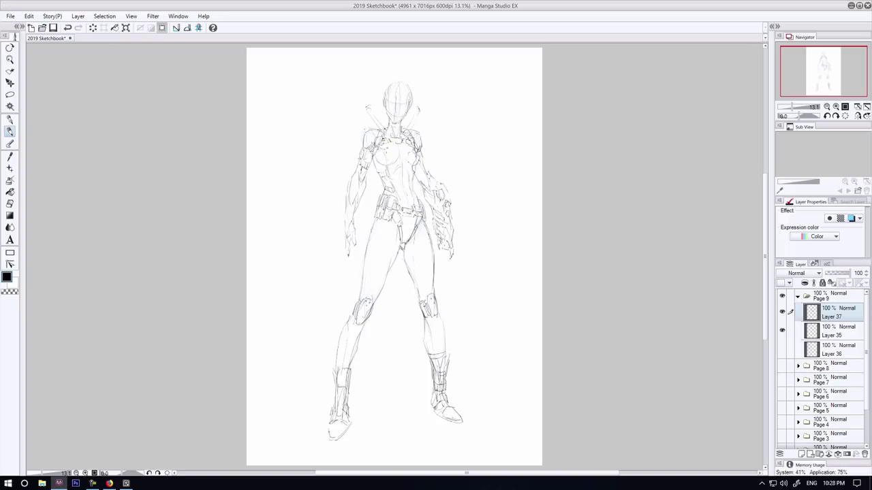
mouse_move(335, 361)
left_mouse_down()
mouse_move(352, 359)
mouse_move(337, 370)
left_mouse_up()
- Clean up the leg lines and refine the calf contour below the knee pad
left_click(10, 203)
left_click(7, 133)
left_click_drag(436, 314, 445, 347)
key("e")
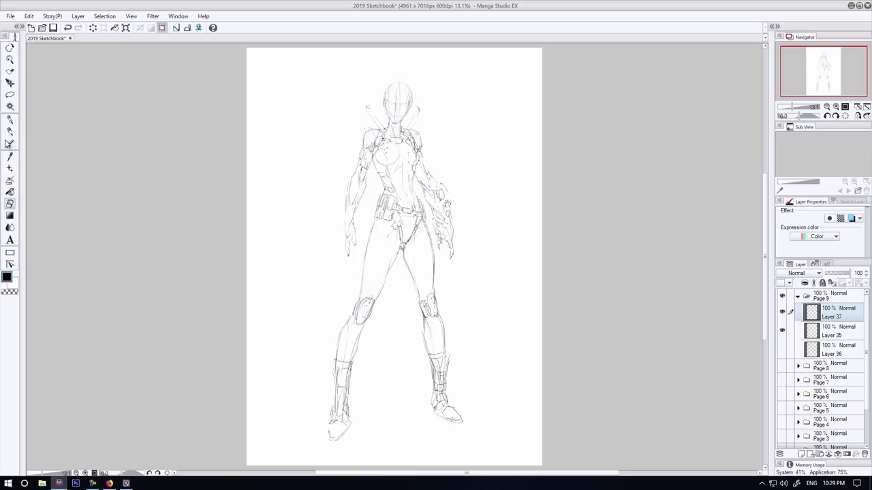
key("p")
key("e")
key("p")
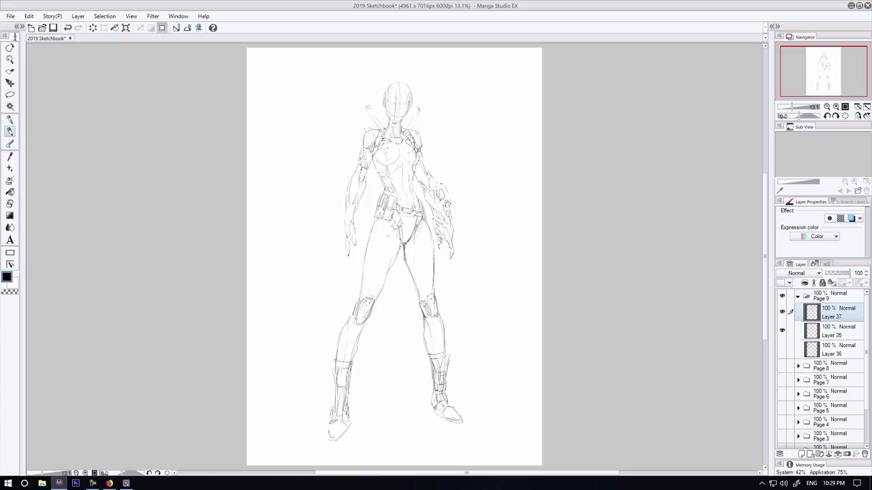
- Draw a thigh strap with pouches hanging from the belt on the leg below the hip pouches
left_click_drag(395, 227, 371, 243)
mouse_move(383, 233)
left_mouse_down()
mouse_move(367, 245)
mouse_move(380, 264)
mouse_move(370, 247)
mouse_move(371, 263)
mouse_move(364, 261)
mouse_move(371, 252)
left_mouse_up()
left_click(10, 203)
left_click(11, 131)
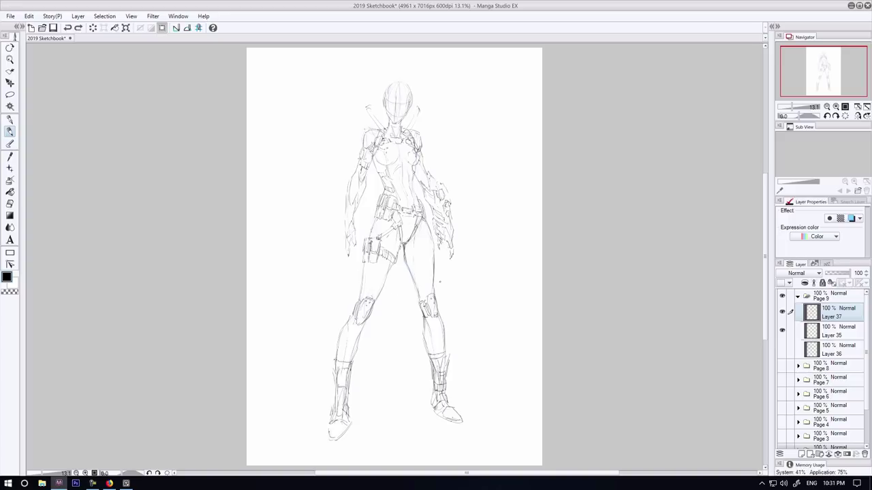
left_click_drag(418, 304, 425, 334)
left_click(10, 203)
left_click(10, 131)
- Add a new layer above the figure drawing and tint Layer 37 with the blue layer color
scroll(405, 83, "up", 2)
key("ctrl+shift+n")
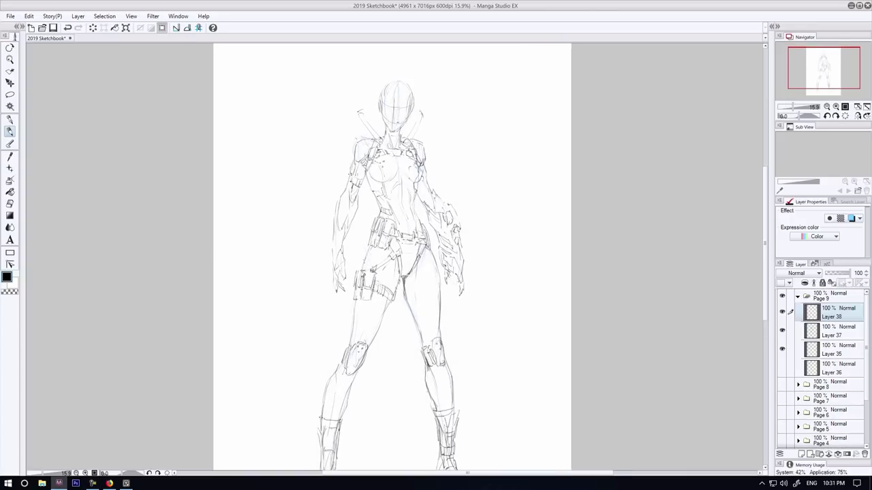
left_click(833, 331)
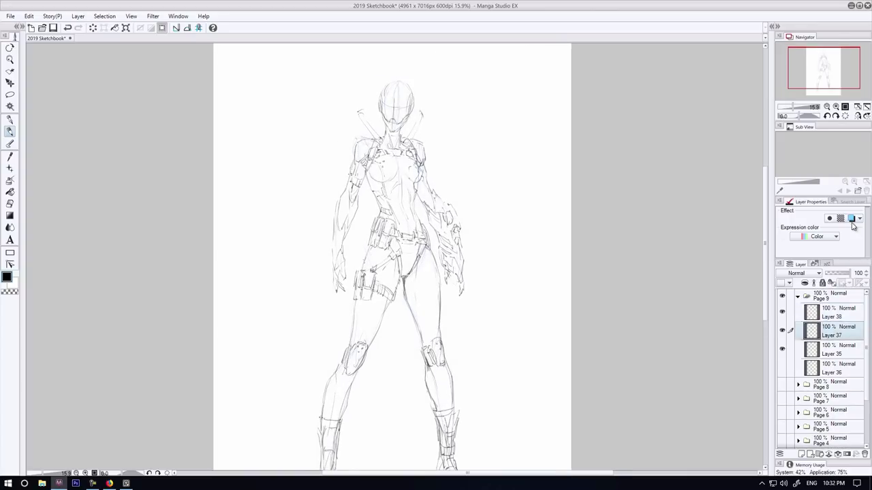
left_click(851, 218)
key("e")
left_click(830, 312)
key("p")
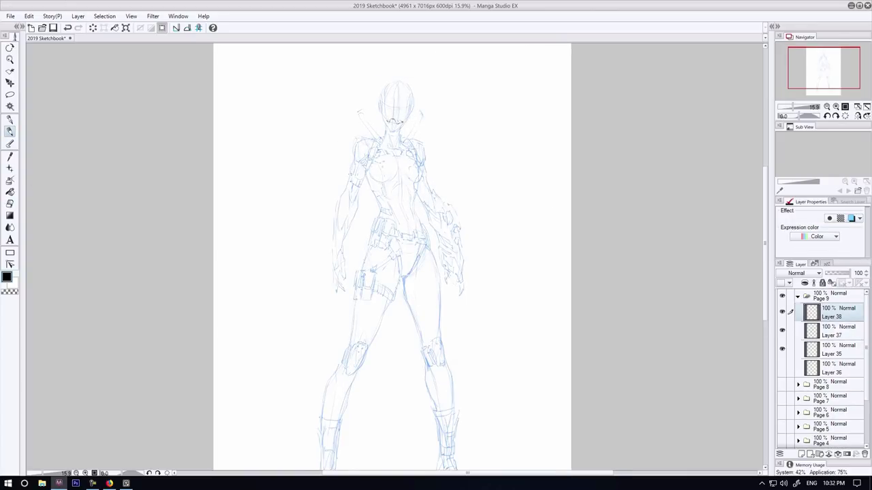
- Draw a detailed helmet with a segmented jaw mask over the tinted head, undoing the last stroke
left_click_drag(399, 123, 406, 120)
key("ctrl+z")
key("e")
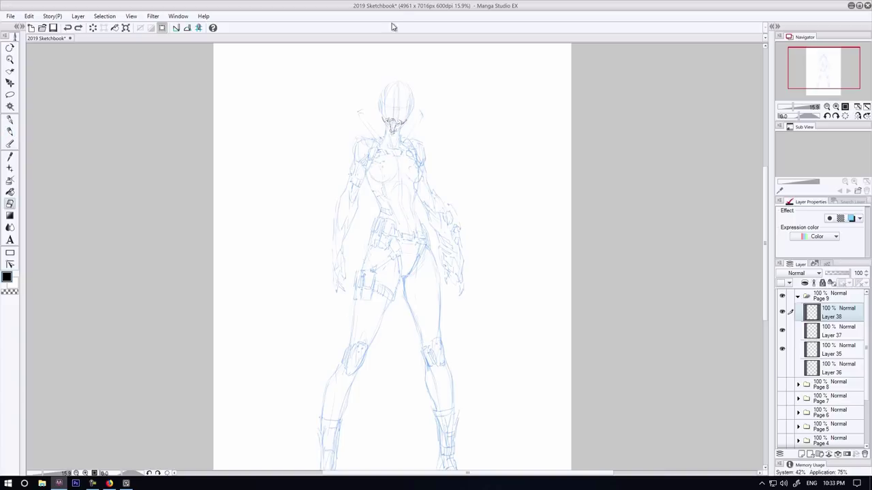
left_click_drag(391, 130, 394, 134)
key("p")
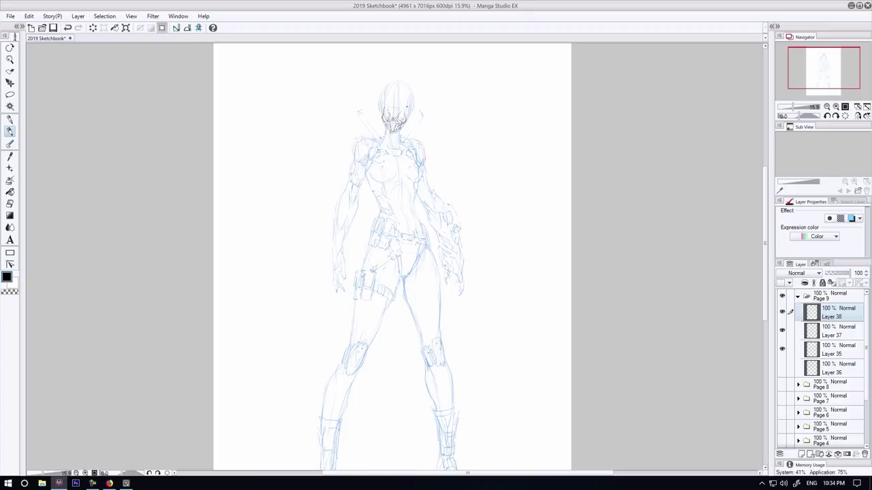
key("e")
key("p")
mouse_move(390, 84)
left_mouse_down()
mouse_move(386, 94)
mouse_move(410, 99)
mouse_move(413, 111)
left_mouse_up()
key("e")
left_click(15, 135)
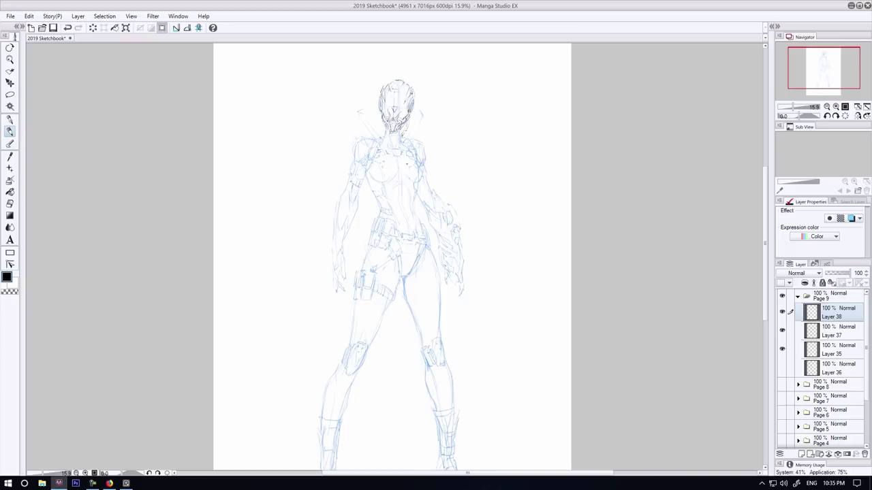
key("ctrl+z")
- Turn off Layer 37's blue layer color and move Layers 38, 37 and 35 together to the right
left_click(831, 330)
left_click(851, 218)
left_click(831, 312)
left_click(831, 331, "ctrl")
left_click(829, 351, "ctrl")
left_click(10, 83)
left_click_drag(402, 218, 429, 217)
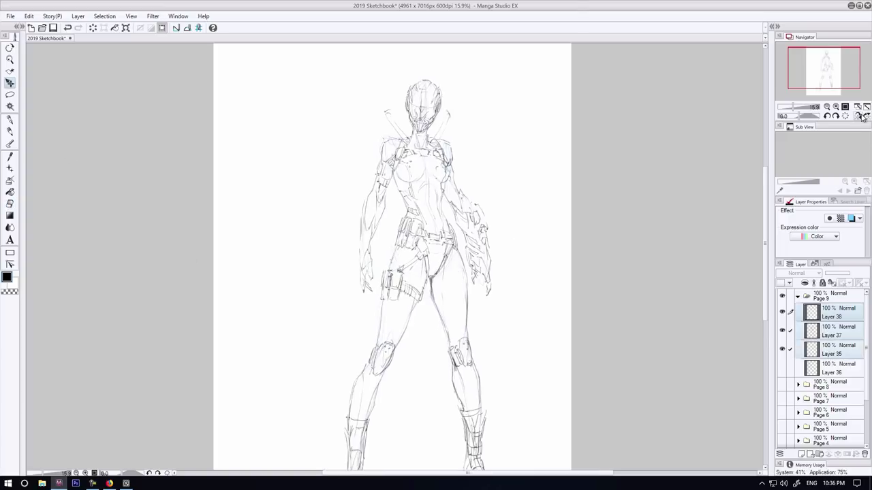
- Transform the selected figure layers, enlarging the figure and placing it on the left half of the page
left_click(857, 106)
key("ctrl+t")
left_click_drag(453, 374, 368, 359)
left_click_drag(402, 434, 408, 451)
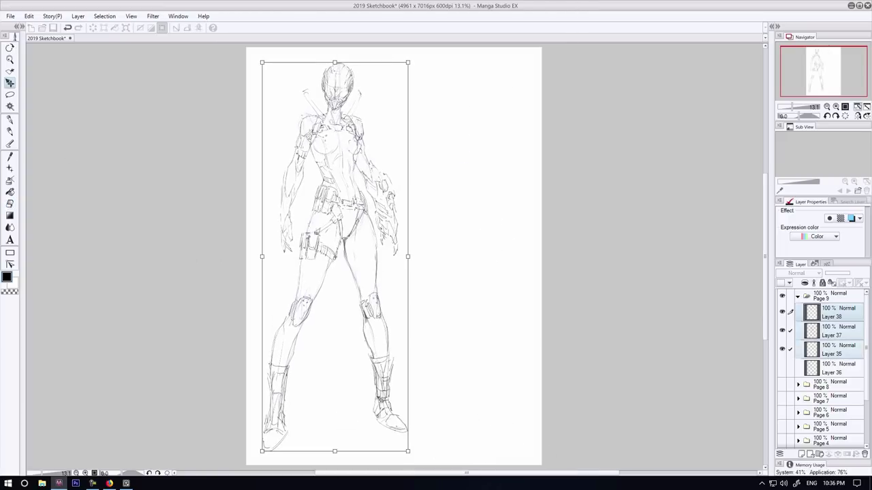
left_click_drag(347, 154, 497, 143)
key("Return")
- Show and select Layer 36 with the helmet head sketches beside the figure
left_click(782, 367)
left_click(831, 369)
key("k")
- Erase the head linework from Layer 37
left_click(832, 331)
key("e")
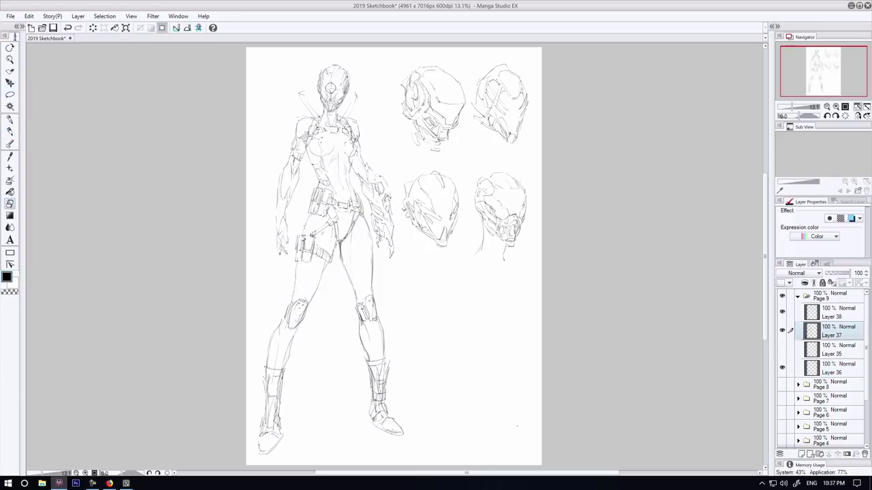
left_click_drag(330, 88, 327, 103)
left_click_drag(347, 70, 345, 93)
mouse_move(320, 94)
left_mouse_down()
mouse_move(317, 80)
mouse_move(331, 66)
mouse_move(326, 104)
left_mouse_up()
left_click(9, 131)
key("e")
- Merge Layers 37 and 38 into one layer and show Layer 35 again
left_click(836, 313, "ctrl")
right_click(837, 317)
left_click(825, 301)
left_click(782, 331)
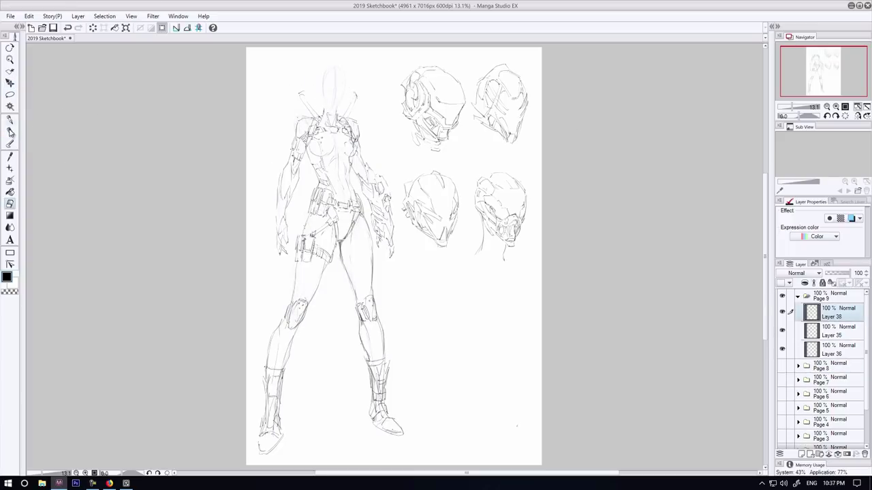
- Draw a new helmet with a visor and jaw mask over the figure's faint head guide
left_click(10, 132)
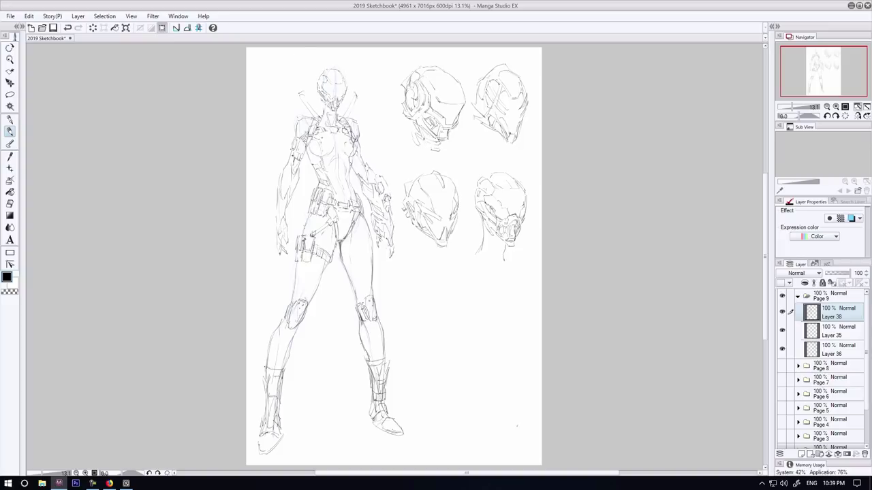
key("e")
key("p")
left_click(10, 203)
left_click(10, 131)
- Lasso the figure's helmet, adjust it with a free transform and deselect it
mouse_move(326, 76)
left_mouse_down()
mouse_move(343, 76)
mouse_move(340, 69)
mouse_move(350, 87)
mouse_move(356, 60)
left_mouse_up()
left_click(9, 95)
key("ctrl+t")
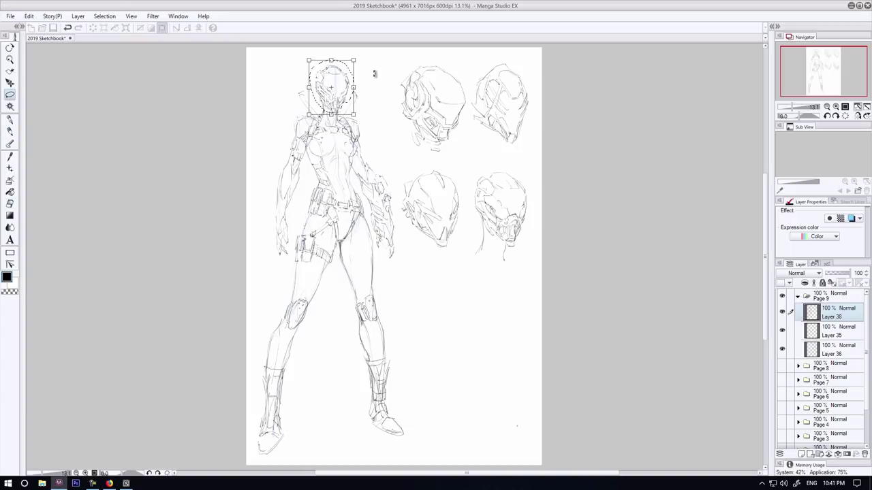
key("Return")
key("ctrl+d")
key("e")
key("p")
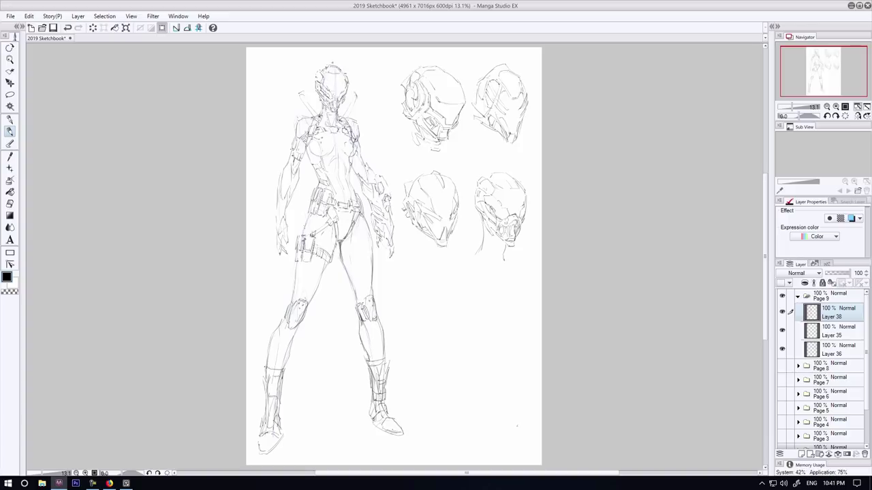
- Erase the figure's helmet and redraw the head as a plain shape with face guide lines
left_click(10, 204)
left_click_drag(329, 70, 340, 68)
left_click(10, 131)
left_click(10, 95)
left_click(10, 203)
mouse_move(333, 107)
left_mouse_down()
mouse_move(335, 64)
mouse_move(320, 99)
mouse_move(346, 88)
mouse_move(321, 109)
left_mouse_up()
left_click(10, 132)
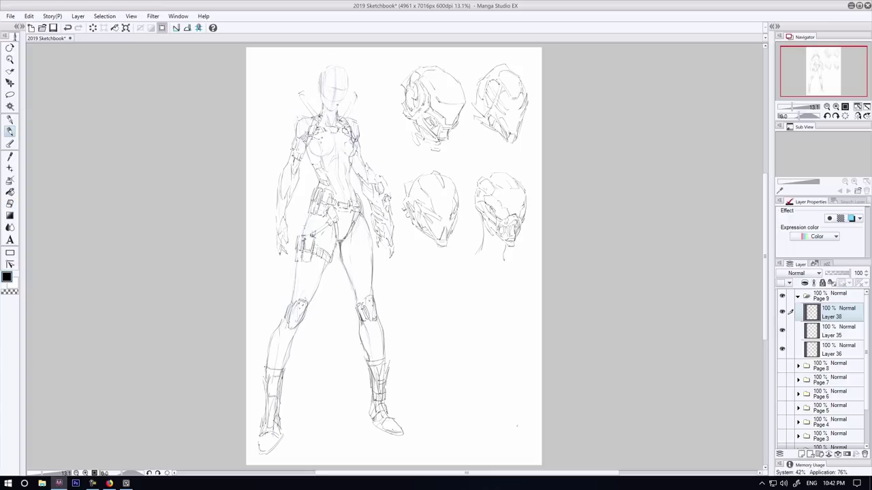
mouse_move(341, 79)
left_mouse_down()
mouse_move(349, 108)
mouse_move(342, 90)
left_mouse_up()
- Tint the figure layer with the blue layer color and add a new layer above it
left_click(851, 218)
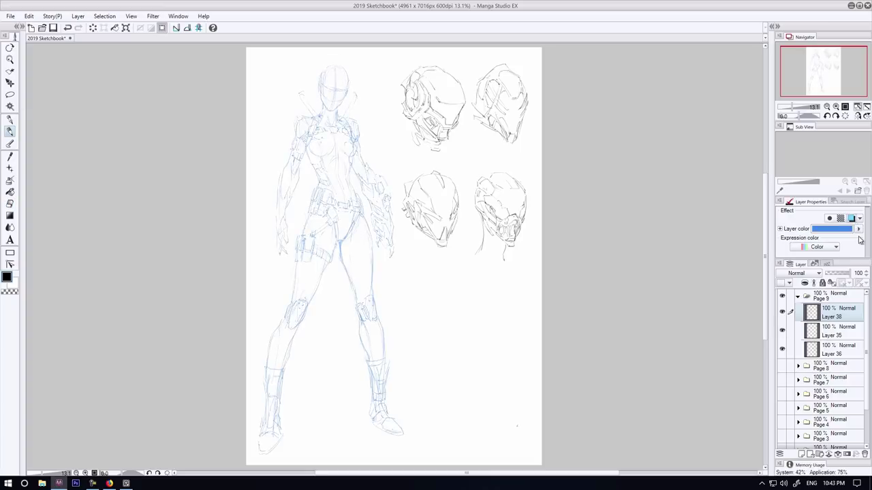
left_click(802, 455)
scroll(329, 101, "up", 1)
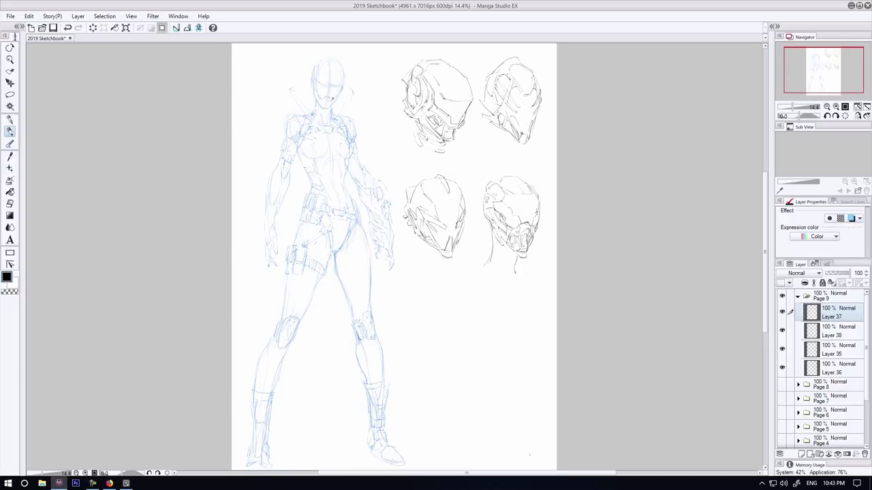
- Draw a helmet with a jaw mask, side pieces and crown over the tinted head, undoing the last face stroke
left_click_drag(323, 100, 335, 108)
mouse_move(319, 97)
left_mouse_down()
mouse_move(324, 105)
mouse_move(317, 97)
mouse_move(339, 94)
left_mouse_up()
left_click_drag(317, 63, 314, 76)
mouse_move(343, 68)
left_mouse_down()
mouse_move(343, 80)
mouse_move(321, 72)
mouse_move(342, 73)
mouse_move(311, 95)
mouse_move(343, 101)
mouse_move(319, 101)
mouse_move(335, 106)
left_mouse_up()
key("e")
key("p")
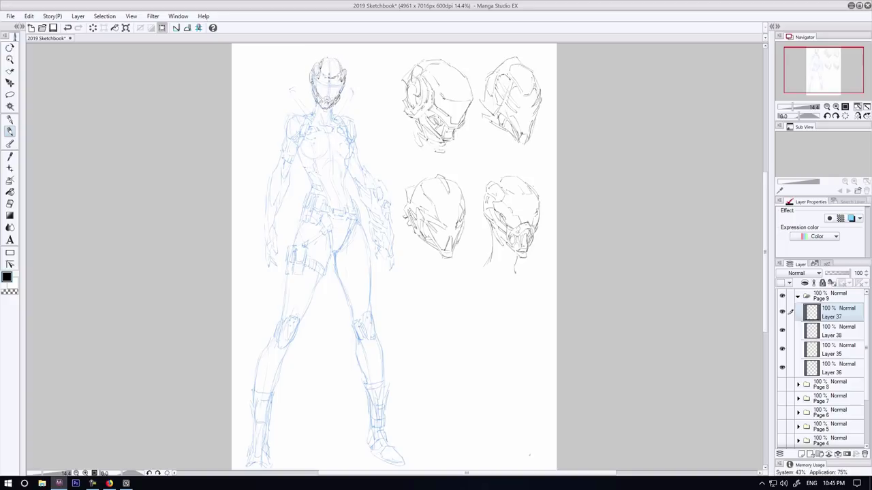
key("e")
key("p")
left_click_drag(343, 77, 325, 96)
key("ctrl+z")
key("e")
key("p")
- Turn off Layer 38's blue layer color and erase its head guide lines beneath the new helmet
left_click(834, 331)
left_click(853, 219)
key("e")
mouse_move(332, 75)
left_mouse_down()
mouse_move(323, 68)
mouse_move(316, 97)
left_mouse_up()
key("p")
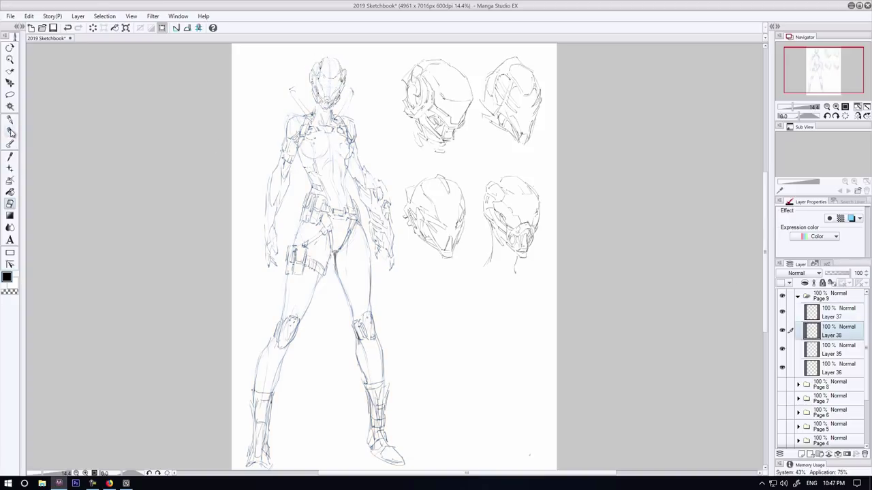
- Refine the lines of the helmet's crown and cheek, undoing one stroke on the crown
left_click_drag(332, 57, 340, 67)
left_click_drag(325, 56, 336, 56)
key("ctrl+z")
left_click_drag(313, 83, 320, 94)
- Erase the upper two and lower-left helmet heads on Layer 36, keeping only the lower-right one
left_click(832, 368)
left_click(834, 350)
scroll(865, 330, "down", 1)
left_click(857, 109)
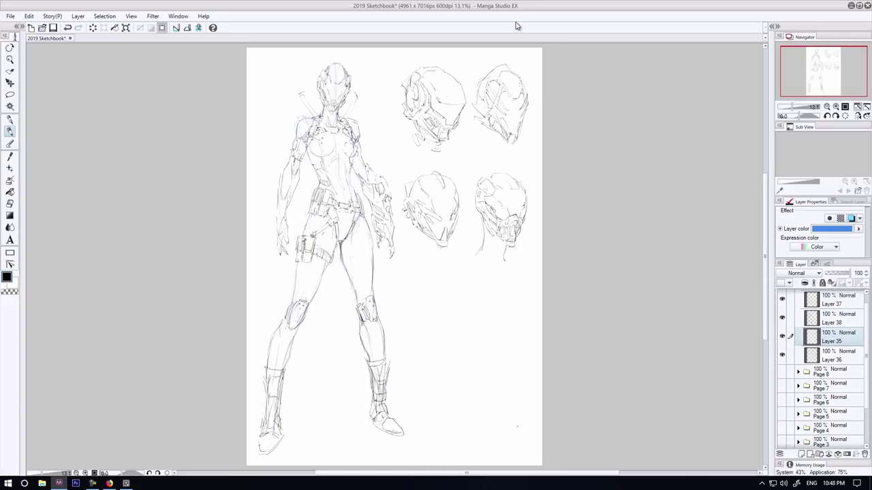
key("e")
left_click(832, 318)
left_click(832, 356)
mouse_move(455, 235)
left_mouse_down()
mouse_move(448, 182)
mouse_move(503, 109)
left_mouse_up()
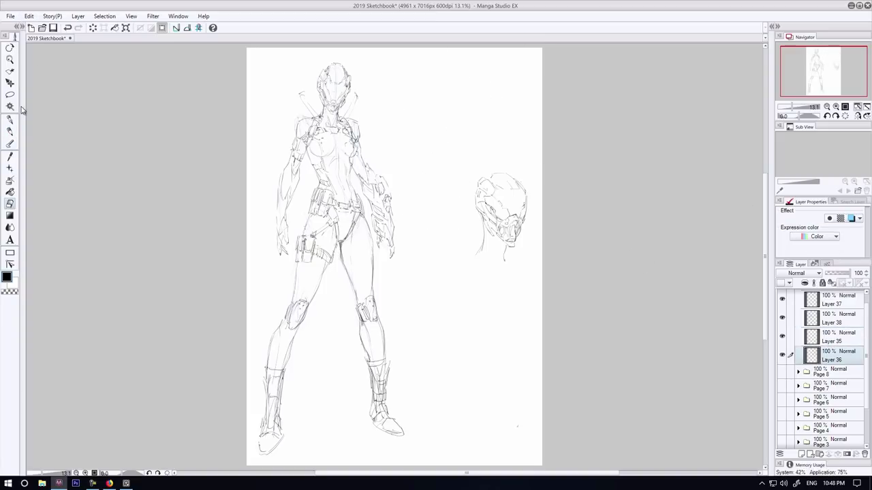
- Select the remaining helmet head, move it up beside the figure's head, adjust its size and clear the selection
left_click(9, 95)
left_click_drag(470, 142, 464, 145)
key("ctrl+t")
left_click_drag(494, 211, 410, 113)
mouse_move(448, 187)
left_mouse_down()
mouse_move(474, 226)
mouse_move(427, 169)
left_mouse_up()
left_click_drag(463, 214, 440, 183)
left_click_drag(454, 202, 448, 193)
key("Return")
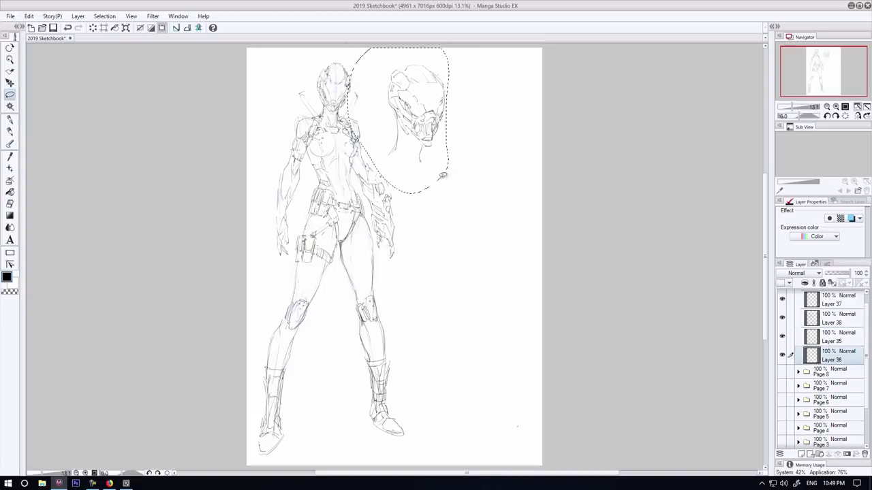
key("ctrl+d")
- Sketch a round guide head with an inner side circle and jaw lines below the helmet head, and reposition it
key("p")
left_click_drag(467, 134, 503, 137)
left_click_drag(450, 176, 470, 227)
mouse_move(502, 149)
left_mouse_down()
mouse_move(473, 177)
mouse_move(496, 194)
left_mouse_up()
left_click(9, 94)
mouse_move(527, 185)
left_mouse_down()
mouse_move(467, 116)
mouse_move(528, 182)
left_mouse_up()
key("ctrl+t")
left_click_drag(529, 115, 525, 121)
key("Return")
- Draw the new head's lower face mask with a round filter and pointed chin, undoing one stroke and erasing stray lines
left_click(10, 132)
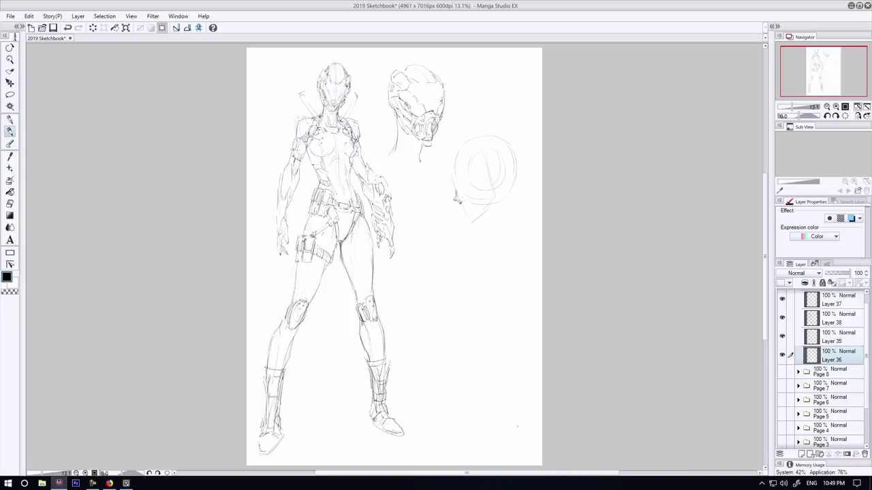
key("ctrl+z")
left_click_drag(501, 165, 516, 159)
left_click_drag(453, 186, 477, 211)
key("e")
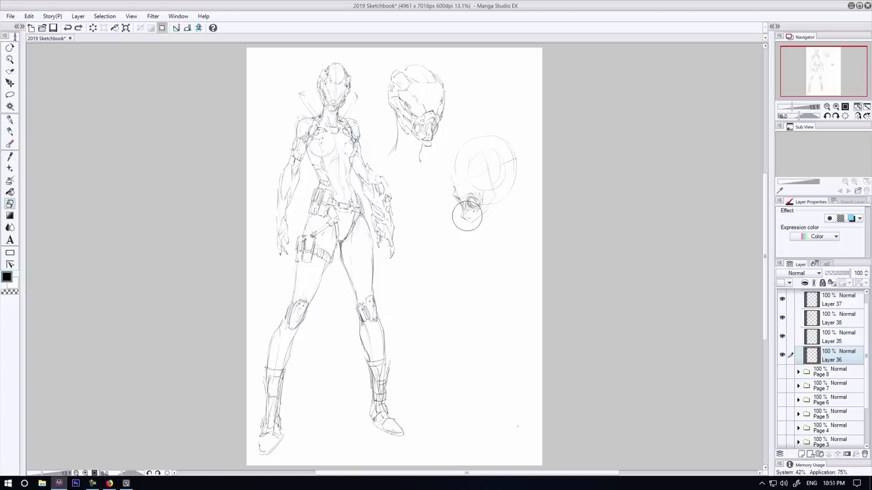
mouse_move(467, 216)
left_mouse_down()
mouse_move(463, 206)
mouse_move(463, 221)
left_mouse_up()
key("p")
key("e")
key("p")
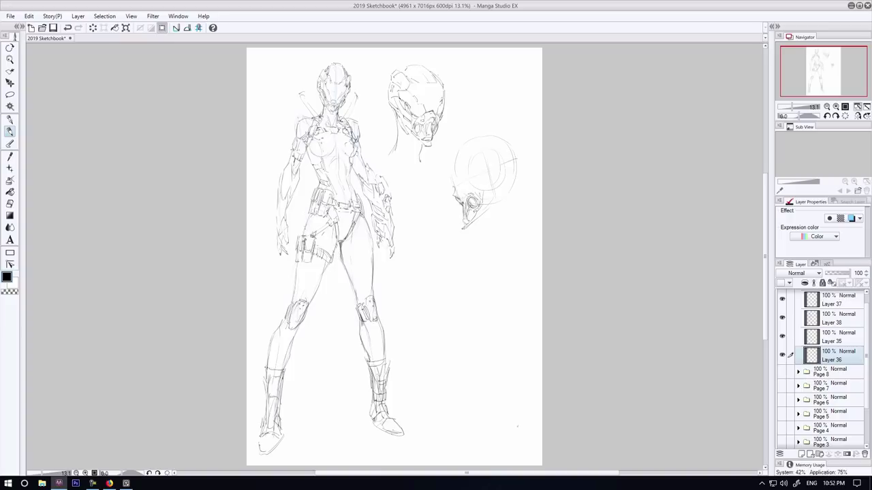
left_click(10, 204)
left_click_drag(455, 199, 462, 209)
- Sketch the first crest and face-side lines over the new head's guide circle
left_click(9, 131)
left_click_drag(482, 151, 470, 179)
key("e")
- Merge Layer 37 and Layer 36 into a single layer
left_click(824, 335)
left_click(822, 297)
left_click(831, 355, "ctrl")
key("shift+alt+e")
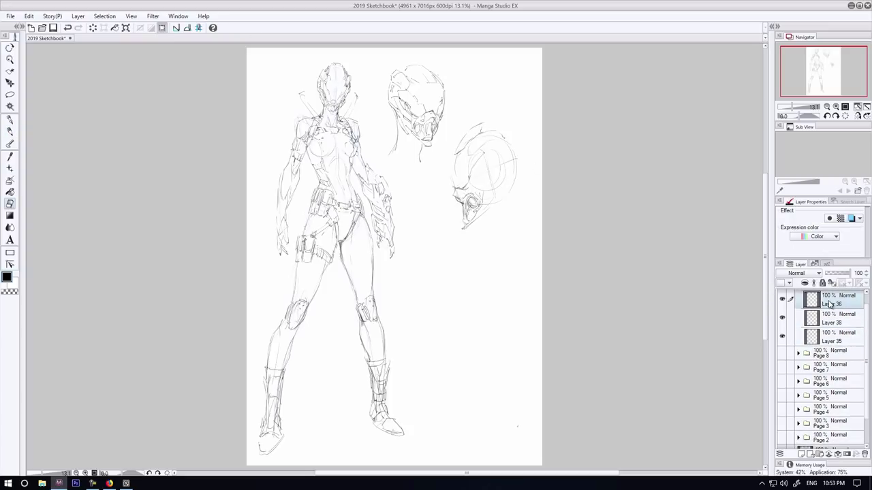
- Draw the front dome outline of the new helmet and erase guide lines inside its side area
key("p")
left_click_drag(470, 133, 448, 186)
key("e")
key("p")
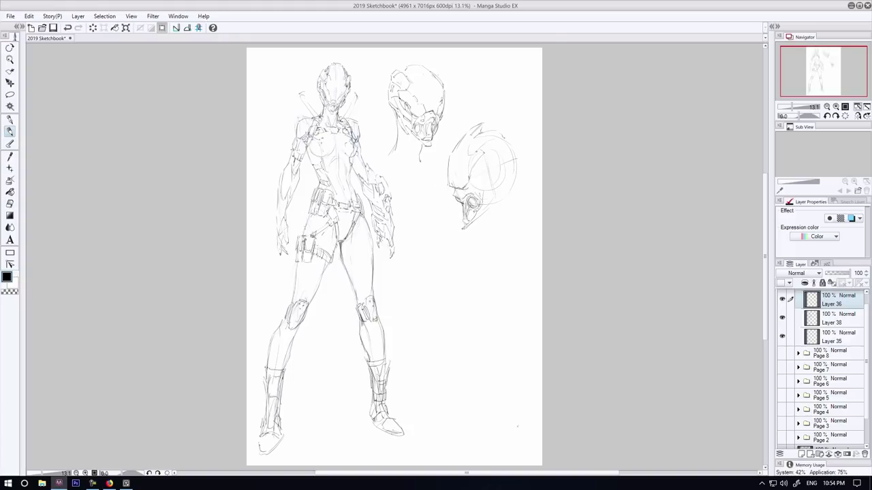
left_click(10, 204)
mouse_move(474, 147)
left_mouse_down()
mouse_move(469, 160)
mouse_move(479, 190)
mouse_move(465, 187)
mouse_move(481, 196)
left_mouse_up()
left_click(10, 131)
left_click(9, 204)
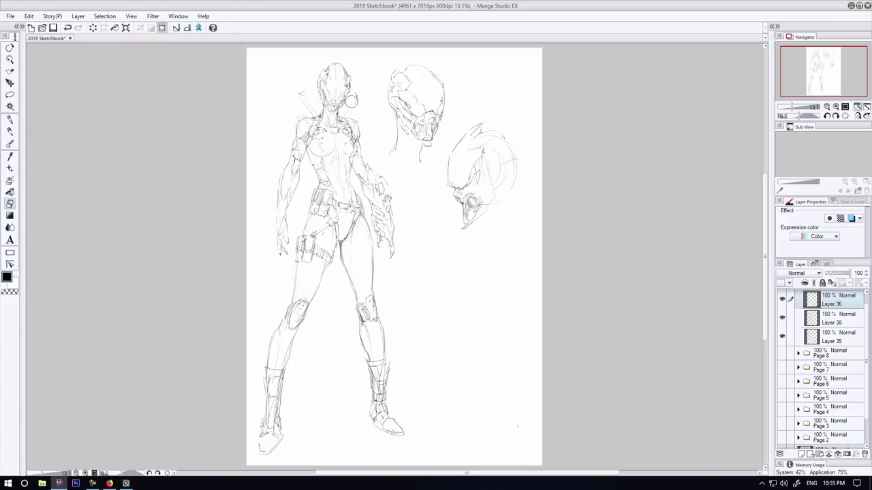
- Draw the helmet's side panel and rear crown lines, erasing the guide circle beneath them
left_click(9, 131)
key("e")
mouse_move(485, 147)
left_mouse_down()
mouse_move(471, 179)
mouse_move(489, 183)
left_mouse_up()
key("p")
key("e")
key("p")
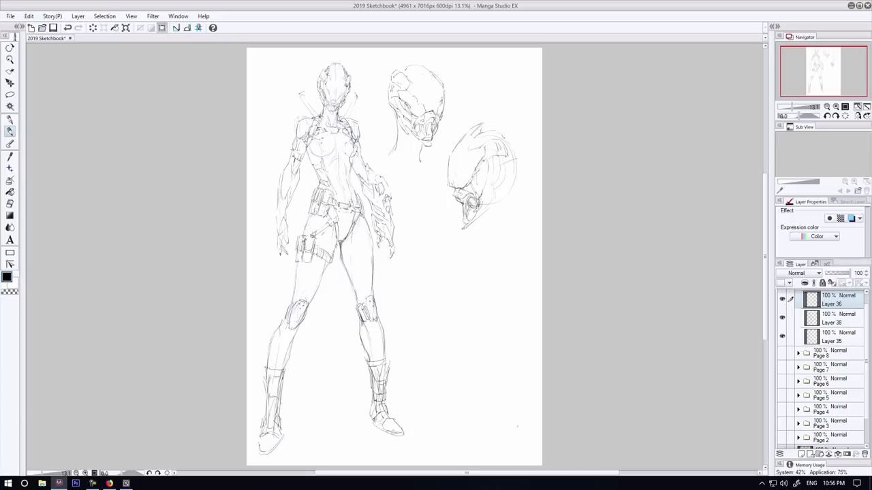
mouse_move(486, 160)
left_mouse_down()
mouse_move(466, 187)
mouse_move(482, 194)
mouse_move(467, 186)
mouse_move(493, 173)
mouse_move(488, 178)
left_mouse_up()
- Draw the helmet's rounded back outline and rear side details, alternating strokes with erasing
key("e")
key("p")
key("e")
key("p")
key("e")
key("p")
key("e")
key("p")
key("e")
mouse_move(511, 146)
left_mouse_down()
mouse_move(515, 162)
mouse_move(496, 154)
left_mouse_up()
key("p")
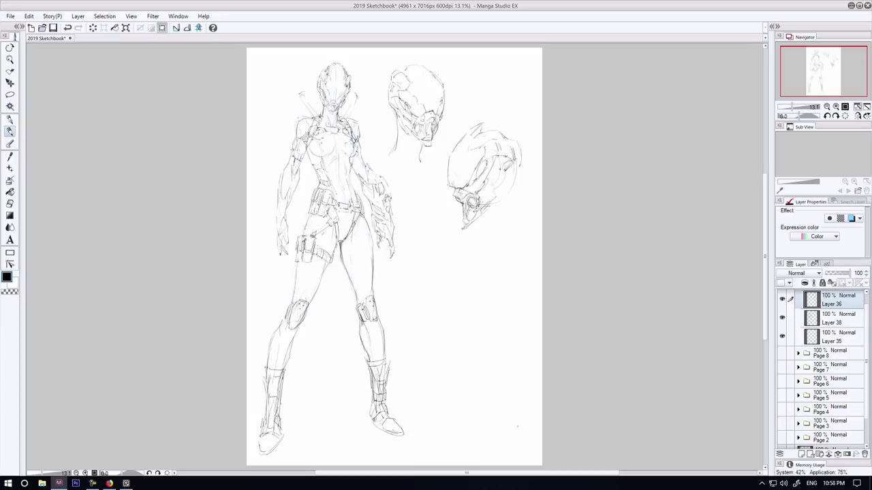
- Draw the helmet's rear jaw edge and the neck lines, erasing the leftover guide circle at the back
mouse_move(509, 182)
left_mouse_down()
mouse_move(489, 214)
mouse_move(499, 167)
mouse_move(479, 203)
mouse_move(499, 195)
left_mouse_up()
key("e")
key("p")
key("e")
left_click(6, 134)
left_click(11, 204)
left_click_drag(515, 162, 511, 147)
mouse_move(499, 151)
left_mouse_down()
mouse_move(496, 143)
mouse_move(514, 141)
mouse_move(470, 148)
mouse_move(493, 137)
left_mouse_up()
left_click(10, 131)
key("e")
key("p")
left_click_drag(515, 164, 519, 214)
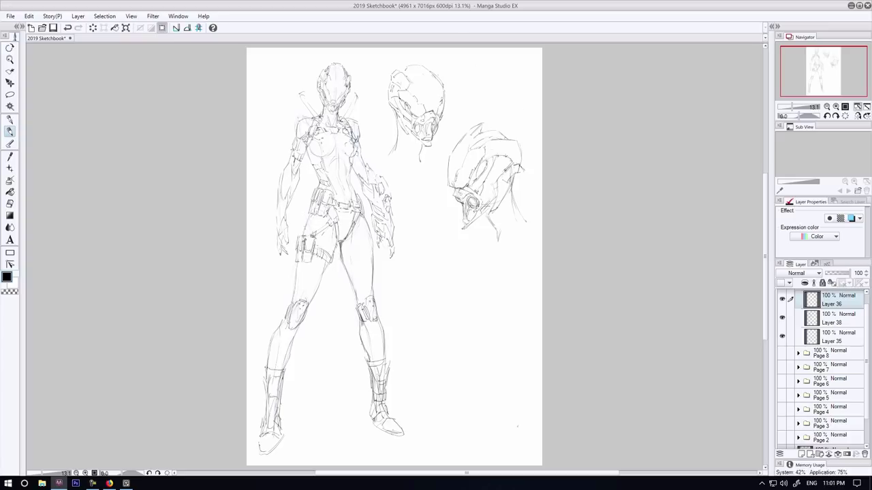
- Lighten the lines on the helmet's side and redraw the panel edges behind the face
key("e")
left_click_drag(484, 149, 458, 188)
key("p")
left_click(10, 204)
left_click_drag(496, 159, 519, 166)
left_click(10, 132)
left_click(9, 204)
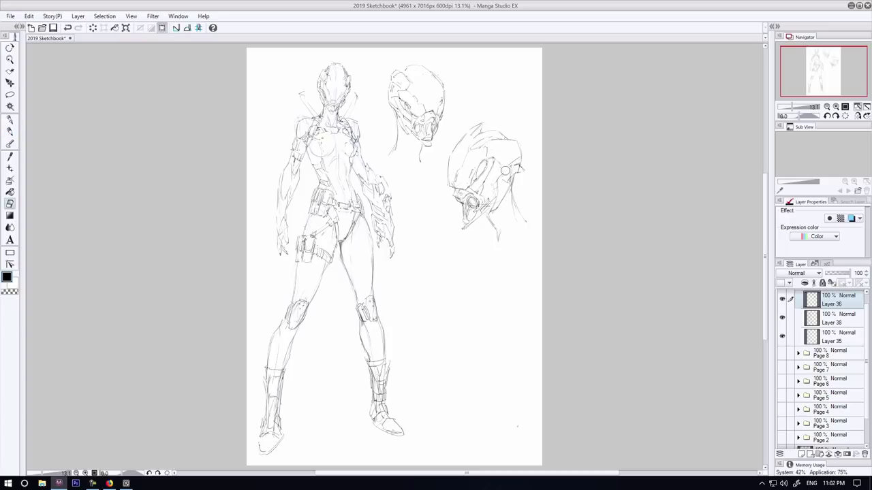
key("p")
left_click_drag(505, 162, 499, 173)
left_click_drag(494, 161, 488, 194)
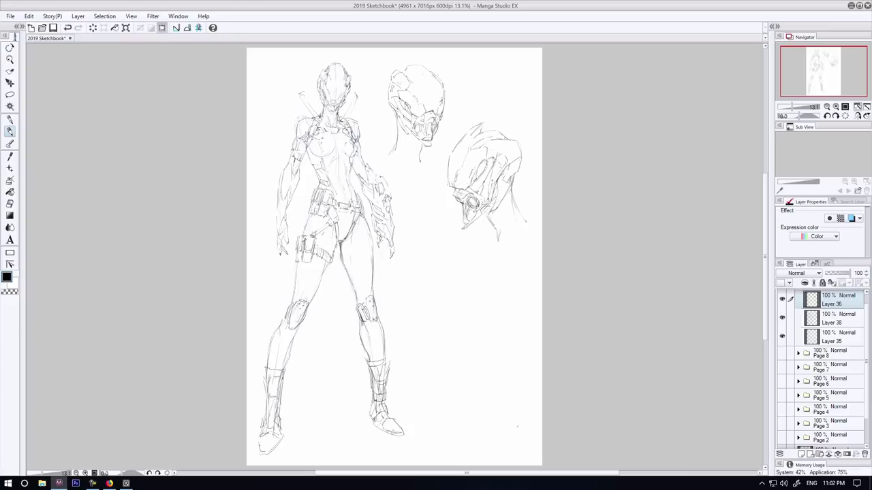
- Erase the helmet's old front edge and redraw a tighter front dome outline, cleaning the side panel lines
left_click(9, 204)
mouse_move(484, 159)
left_mouse_down()
mouse_move(468, 190)
mouse_move(451, 186)
left_mouse_up()
left_click(10, 132)
key("e")
key("p")
left_click(9, 204)
left_click(9, 132)
left_click_drag(450, 154, 452, 184)
left_click_drag(460, 141, 452, 185)
left_click(10, 204)
left_click_drag(486, 150, 477, 180)
key("p")
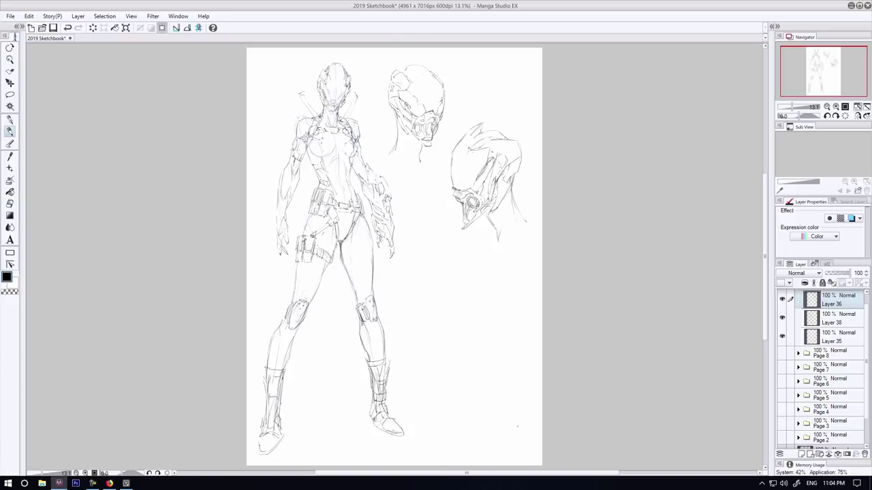
- Replace the spiky crest with a smooth rounded crown outline and a raised top plate
key("e")
key("p")
mouse_move(485, 121)
left_mouse_down()
mouse_move(466, 138)
mouse_move(484, 132)
mouse_move(463, 140)
mouse_move(511, 141)
mouse_move(451, 151)
left_mouse_up()
left_click(13, 205)
left_click(10, 132)
key("e")
key("p")
mouse_move(465, 139)
left_mouse_down()
mouse_move(452, 160)
mouse_move(483, 130)
mouse_move(452, 152)
left_mouse_up()
key("e")
key("p")
key("e")
key("p")
key("e")
key("p")
mouse_move(492, 132)
left_mouse_down()
mouse_move(455, 149)
mouse_move(478, 137)
left_mouse_up()
key("e")
key("p")
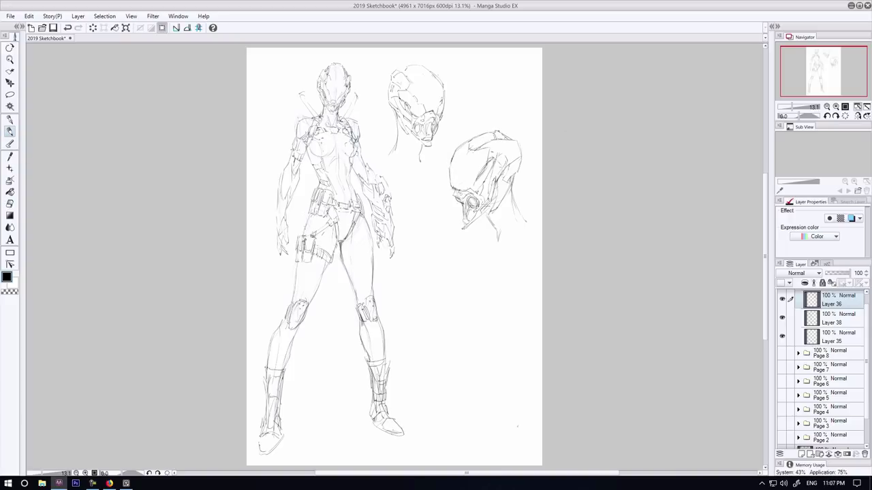
- Extend the helmet's top plate backward into a projecting rear crest, undoing one stroke
key("e")
key("p")
key("e")
key("p")
key("e")
key("p")
left_click_drag(479, 128, 525, 135)
key("ctrl+z")
mouse_move(525, 136)
left_mouse_down()
mouse_move(521, 150)
mouse_move(502, 131)
left_mouse_up()
- Erase the old crown and inner lines beneath the extended top plate
left_click(11, 205)
left_click(10, 132)
left_click(10, 205)
mouse_move(456, 146)
left_mouse_down()
mouse_move(479, 133)
mouse_move(488, 158)
left_mouse_up()
left_click_drag(476, 139, 466, 142)
left_click(10, 132)
left_click(10, 204)
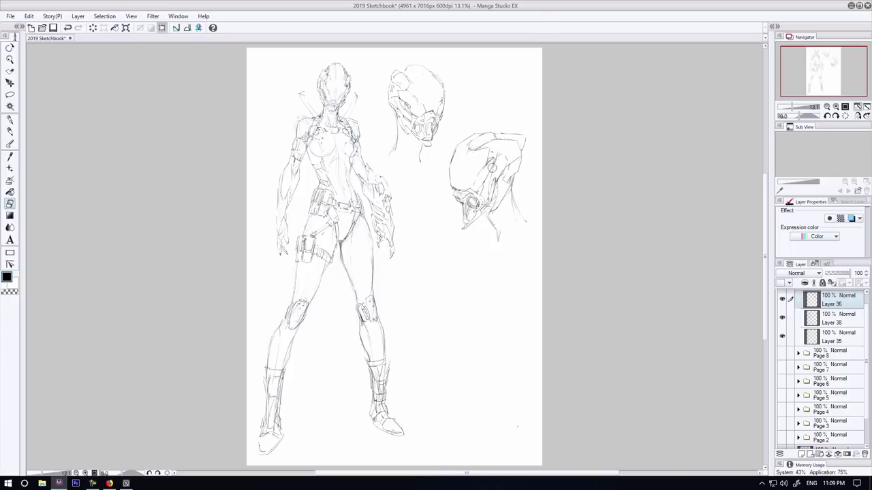
- Redraw the helmet's side panel lines and its rear edge detail, undoing one stroke
key("p")
left_click_drag(491, 166, 475, 192)
left_click(10, 203)
mouse_move(499, 155)
left_mouse_down()
mouse_move(479, 191)
mouse_move(478, 183)
left_mouse_up()
left_click(10, 131)
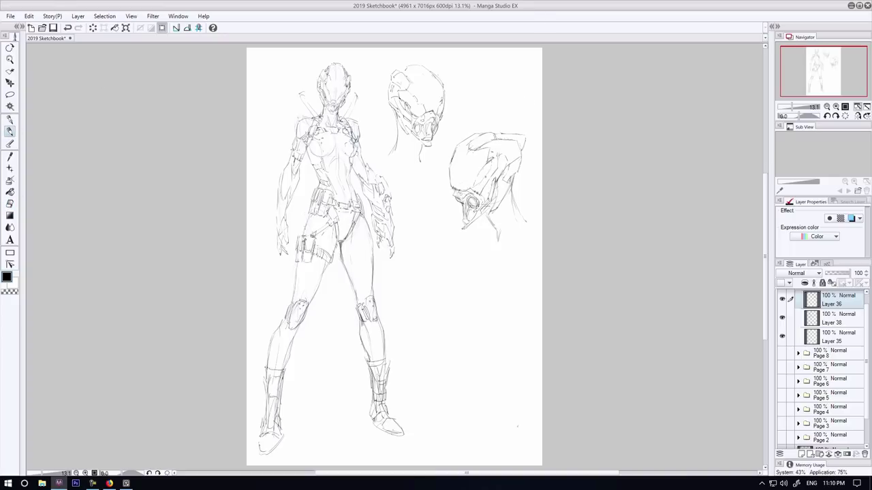
key("ctrl+z")
left_click_drag(521, 159, 510, 167)
- Reshape the rear crest into an upturned point and clean the lines around its tip, undoing one stroke
left_click(10, 204)
left_click_drag(498, 136, 527, 126)
left_click(9, 131)
key("ctrl+z")
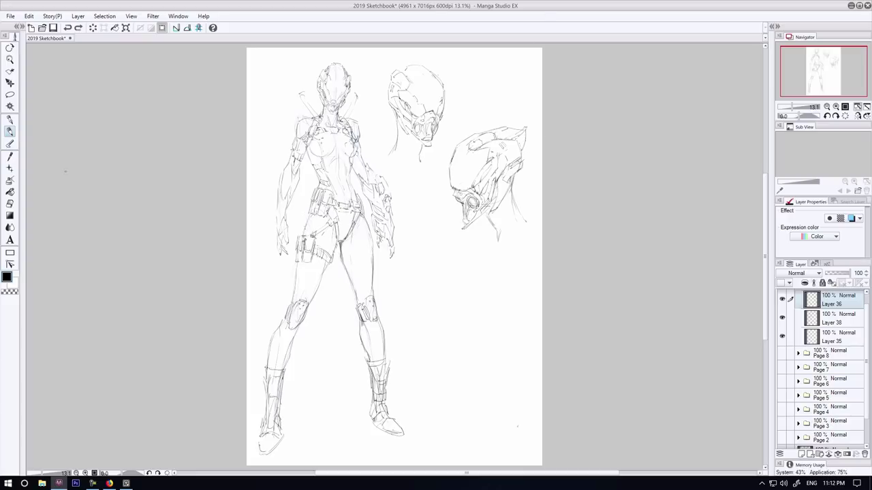
key("e")
key("p")
key("e")
left_click_drag(528, 130, 526, 147)
key("p")
- Select the upper helmet head, enlarge it slightly and clear the selection
left_click(10, 94)
mouse_move(442, 165)
left_mouse_down()
mouse_move(397, 60)
mouse_move(446, 162)
left_mouse_up()
key("ctrl+t")
key("Return")
key("ctrl+d")
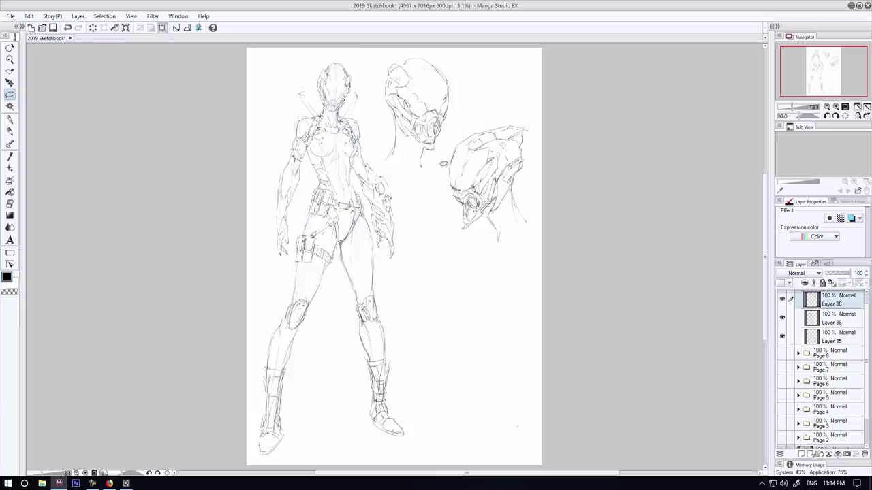
- Discard the first rough stroke beneath the helmet heads and make Layer 35 the active layer
key("p")
mouse_move(430, 255)
left_mouse_down()
mouse_move(453, 240)
mouse_move(467, 305)
mouse_move(474, 259)
mouse_move(448, 300)
mouse_move(463, 313)
mouse_move(402, 351)
left_mouse_up()
key("m")
key("Delete")
left_click(832, 337)
- Rough in a back-view figure beneath the helmet heads, outlining its torso, waist, buttocks and upper thighs
key("p")
mouse_move(465, 316)
left_mouse_down()
mouse_move(433, 352)
mouse_move(490, 384)
mouse_move(449, 401)
left_mouse_up()
left_click_drag(433, 365, 429, 404)
left_click_drag(498, 390, 498, 413)
left_click_drag(428, 417, 441, 429)
left_click_drag(493, 392, 450, 433)
left_click_drag(495, 417, 489, 449)
left_click_drag(422, 420, 419, 454)
left_click_drag(458, 435, 459, 453)
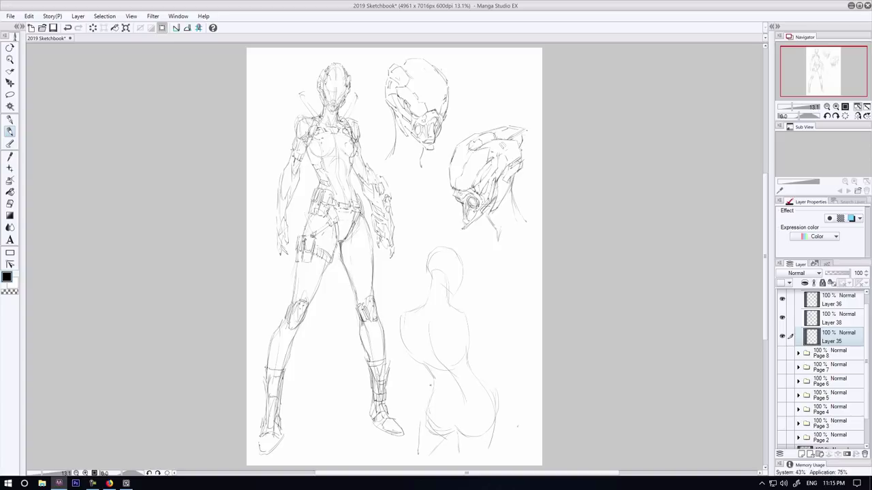
- Strengthen the waist and hip contours of the back-view figure
left_click_drag(434, 375, 429, 394)
left_click_drag(427, 399, 420, 423)
left_click_drag(482, 380, 492, 417)
left_click_drag(461, 374, 453, 395)
- Select the back-view figure, scale it down slightly and clear the selection
key("m")
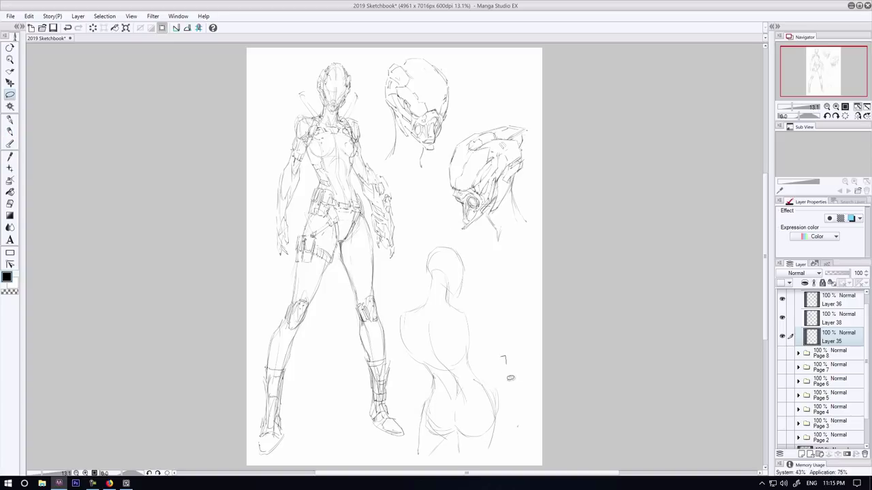
left_click_drag(502, 358, 507, 354)
key("ctrl+t")
left_click_drag(393, 461, 406, 436)
key("Return")
key("ctrl+d")
- Sketch both arms and hands hanging beside the back-view figure's torso and hips
key("p")
left_click_drag(470, 301, 487, 354)
left_click_drag(485, 350, 495, 369)
left_click_drag(499, 344, 517, 409)
left_click_drag(512, 405, 519, 430)
left_click_drag(503, 398, 510, 428)
left_click_drag(415, 359, 407, 373)
left_click_drag(403, 371, 400, 394)
left_click_drag(421, 365, 417, 417)
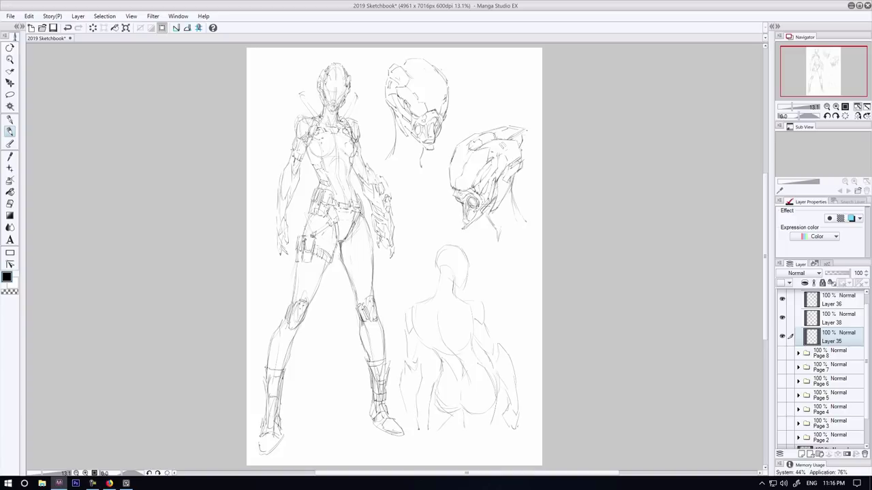
- Flip the canvas horizontally, then select and delete the back-view figure sketch
key("h")
left_click_drag(313, 142, 326, 155)
key("e")
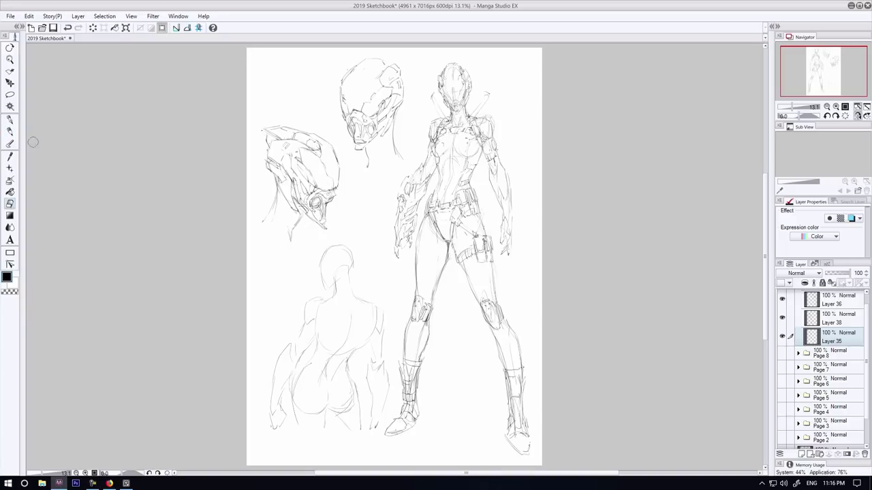
key("p")
left_click_drag(317, 338, 299, 378)
key("m")
mouse_move(374, 257)
left_mouse_down()
mouse_move(389, 428)
mouse_move(368, 254)
mouse_move(304, 305)
left_mouse_up()
key("Delete")
key("ctrl+d")
- Sketch a new back-view figure in the same area, starting with the torso, waist and hip contours
key("p")
left_click_drag(300, 310, 318, 377)
left_click_drag(333, 349, 335, 388)
left_click_drag(291, 385, 283, 416)
left_click_drag(338, 373, 321, 422)
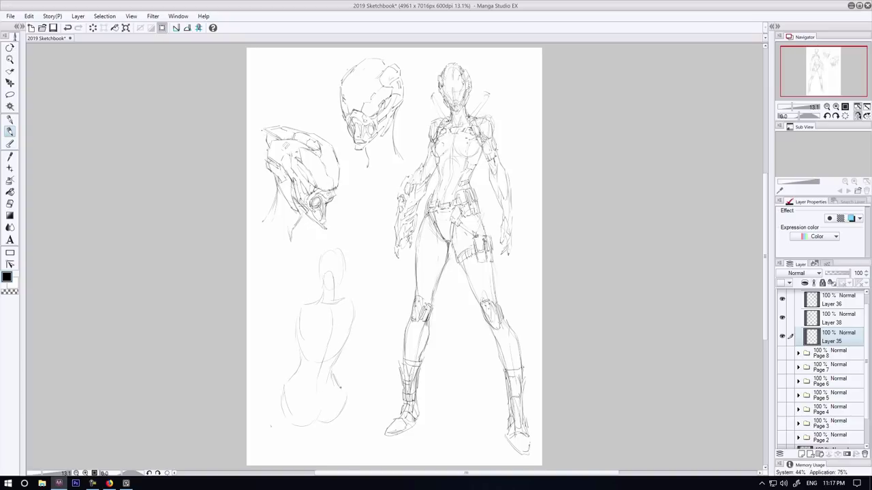
- Add the buttocks and upper thighs to the new back-view figure and flip the canvas back
left_click_drag(345, 394, 305, 431)
left_click_drag(279, 400, 277, 453)
left_click_drag(347, 422, 346, 440)
left_click_drag(324, 438, 331, 452)
left_click_drag(314, 425, 337, 447)
key("h")
mouse_move(445, 394)
left_mouse_down()
mouse_move(441, 416)
mouse_move(455, 457)
left_mouse_up()
left_click_drag(482, 433, 489, 454)
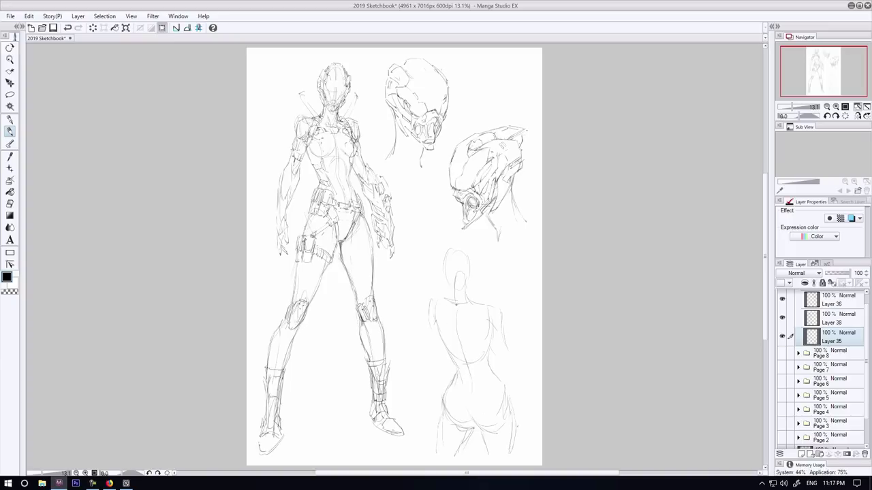
- Sketch the figure's near-side arm from shoulder to hand and begin the opposite shoulder
left_click_drag(425, 310, 428, 331)
left_click_drag(438, 334, 435, 373)
left_click_drag(427, 370, 433, 392)
left_click_drag(423, 396, 416, 429)
left_click_drag(426, 322, 421, 357)
left_click_drag(496, 298, 497, 324)
- Try to redraw the outline of the figure's head and neck, and undo those strokes
key("e")
key("p")
left_click_drag(455, 281, 451, 303)
left_click_drag(454, 249, 448, 277)
mouse_move(474, 257)
left_mouse_down()
mouse_move(477, 272)
mouse_move(460, 286)
mouse_move(476, 284)
left_mouse_up()
key("ctrl+z")
mouse_move(467, 252)
left_mouse_down()
mouse_move(473, 291)
mouse_move(446, 267)
left_mouse_up()
mouse_move(444, 256)
left_mouse_down()
mouse_move(452, 305)
mouse_move(484, 304)
left_mouse_up()
key("ctrl+z")
key("ctrl+z")
key("ctrl+z")
key("ctrl+z")
key("ctrl+z")
key("ctrl+z")
key("ctrl+z")
key("ctrl+z")
key("ctrl+z")
key("ctrl+z")
- Outline both forearms and hands of the back-view figure and add lines at the upper thighs
key("e")
key("p")
left_click_drag(435, 357, 427, 421)
left_click_drag(505, 334, 523, 401)
mouse_move(508, 387)
left_mouse_down()
mouse_move(516, 411)
mouse_move(506, 403)
left_mouse_up()
mouse_move(505, 392)
left_mouse_down()
mouse_move(514, 448)
mouse_move(459, 449)
left_mouse_up()
- Clean up the overlapping lines around the hips and redraw the outer thigh contour
key("e")
mouse_move(455, 427)
left_mouse_down()
mouse_move(474, 429)
mouse_move(455, 456)
left_mouse_up()
key("p")
left_click_drag(438, 417, 435, 456)
key("e")
mouse_move(441, 401)
left_mouse_down()
mouse_move(435, 437)
mouse_move(435, 427)
left_mouse_up()
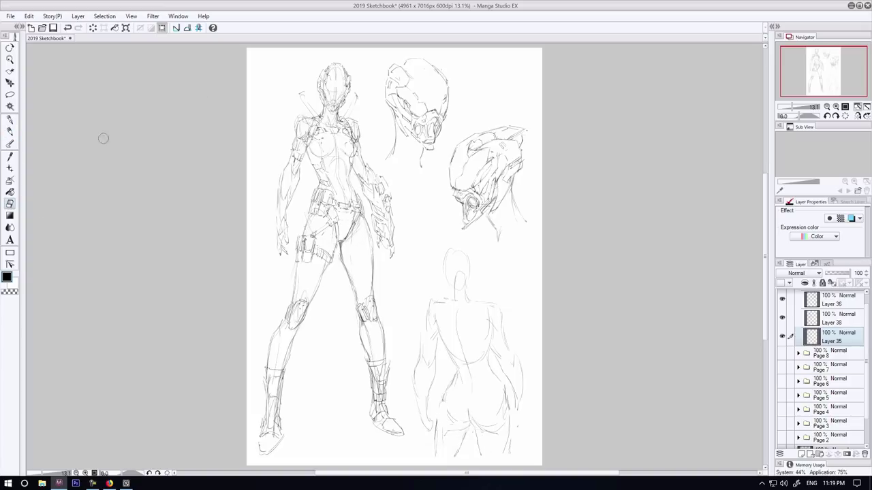
- Add shoulder blade contours and a shoulder line across the figure's upper back
key("p")
mouse_move(488, 324)
left_mouse_down()
mouse_move(480, 336)
mouse_move(448, 338)
left_mouse_up()
left_click_drag(466, 334, 474, 341)
mouse_move(489, 304)
left_mouse_down()
mouse_move(469, 317)
mouse_move(433, 302)
left_mouse_up()
- Redraw the back of the head with a rounded crown and a defined neck, undoing the first strokes
mouse_move(466, 275)
left_mouse_down()
mouse_move(483, 303)
mouse_move(445, 292)
mouse_move(453, 287)
left_mouse_up()
key("ctrl+z")
key("ctrl+z")
left_click_drag(471, 275, 465, 289)
left_click_drag(446, 252, 446, 277)
mouse_move(460, 247)
left_mouse_down()
mouse_move(467, 289)
mouse_move(453, 292)
left_mouse_up()
mouse_move(457, 245)
left_mouse_down()
mouse_move(446, 276)
mouse_move(476, 261)
left_mouse_up()
key("e")
left_click_drag(446, 274, 453, 289)
key("p")
left_click_drag(469, 248, 476, 263)
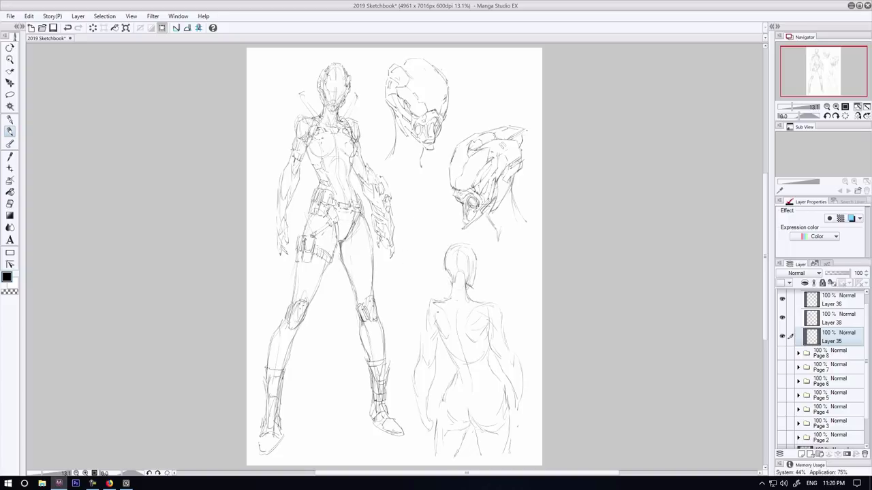
- Define the upper arm and torso side contours, and clean up the head and neck lines
mouse_move(432, 311)
left_mouse_down()
mouse_move(447, 323)
mouse_move(424, 352)
left_mouse_up()
mouse_move(500, 304)
left_mouse_down()
mouse_move(504, 353)
mouse_move(493, 367)
left_mouse_up()
mouse_move(468, 247)
left_mouse_down()
mouse_move(477, 260)
mouse_move(433, 302)
left_mouse_up()
key("e")
left_click_drag(444, 266, 453, 290)
key("p")
left_click_drag(465, 280, 468, 298)
- Refine the hand, back muscles, hips and shoulder of the back-view figure, undoing one back stroke
left_click_drag(521, 396, 510, 423)
mouse_move(440, 314)
left_mouse_down()
mouse_move(431, 337)
mouse_move(457, 347)
left_mouse_up()
left_click_drag(465, 332, 463, 354)
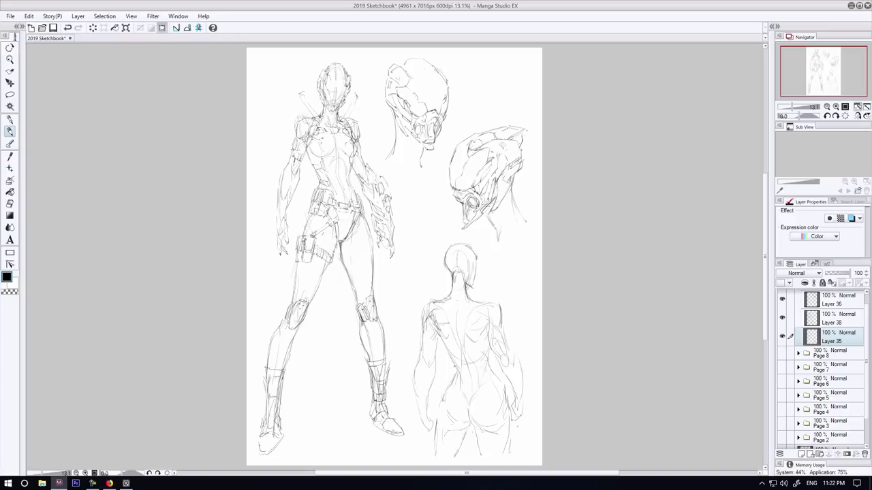
mouse_move(440, 337)
left_mouse_down()
mouse_move(457, 382)
mouse_move(450, 359)
left_mouse_up()
key("ctrl+z")
left_click_drag(501, 385, 507, 411)
left_click_drag(441, 403, 440, 421)
left_click_drag(495, 305, 500, 312)
- Flip the canvas horizontally and reshape the figure's head so it turns further to the side
left_click(857, 116)
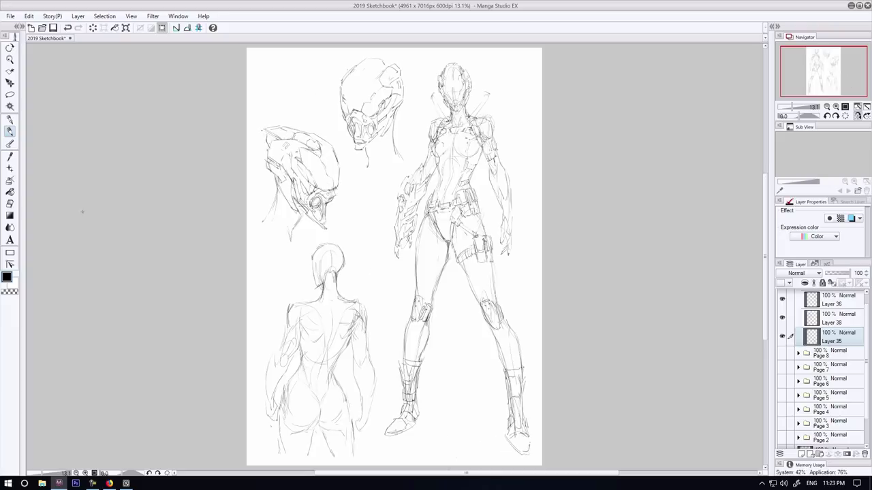
key("e")
left_click_drag(340, 248, 340, 282)
key("p")
mouse_move(342, 253)
left_mouse_down()
mouse_move(319, 246)
mouse_move(337, 295)
left_mouse_up()
left_click_drag(306, 257, 311, 288)
left_click_drag(323, 247, 335, 295)
- Refine the contours of both arms and sketch the hand and fingers beside the hip
left_click_drag(356, 300, 371, 364)
left_click_drag(298, 329, 276, 389)
left_click_drag(284, 339, 263, 413)
mouse_move(264, 399)
left_mouse_down()
mouse_move(260, 429)
mouse_move(275, 407)
mouse_move(266, 443)
left_mouse_up()
key("e")
key("p")
left_click_drag(274, 413, 267, 441)
left_click_drag(278, 387, 270, 418)
left_click_drag(263, 384, 260, 415)
left_click_drag(353, 364, 357, 419)
left_click_drag(374, 374, 367, 400)
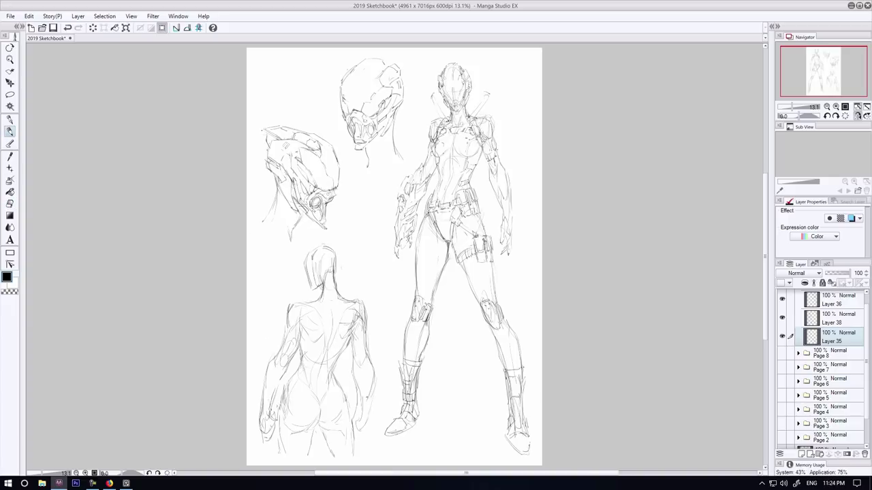
- Erase and redraw the outer contour of the upper arm, and clean up stray lines near the hip
key("e")
left_click_drag(367, 327, 369, 355)
key("p")
left_click_drag(362, 316, 365, 373)
left_click_drag(363, 323, 364, 369)
mouse_move(370, 368)
left_mouse_down()
mouse_move(358, 424)
mouse_move(375, 383)
left_mouse_up()
key("e")
left_click_drag(287, 416, 300, 376)
- Move the back-view figure slightly upward and toward the full-body figure
mouse_move(533, 369)
left_mouse_down()
mouse_move(527, 451)
mouse_move(533, 368)
left_mouse_up()
key("k")
left_click_drag(457, 315, 451, 311)
- Select both helmet heads, include Layer 36 in the layer selection, scale them down slightly and clear the selection
key("m")
mouse_move(498, 252)
left_mouse_down()
mouse_move(473, 232)
mouse_move(500, 251)
mouse_move(536, 244)
left_mouse_up()
key("ctrl+t")
key("Escape")
left_click(837, 301, "shift")
key("ctrl+t")
left_click_drag(515, 207, 520, 213)
key("Return")
key("ctrl+d")
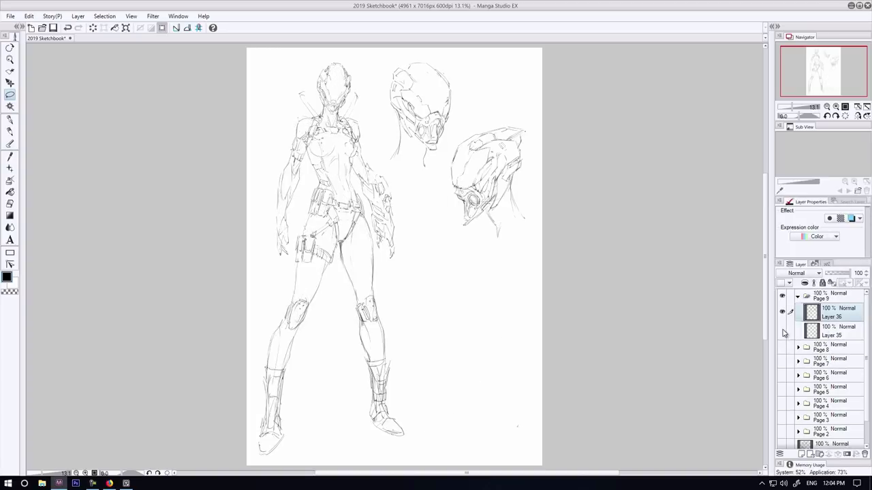
- Show Layer 35 containing the back-view figure
left_click(782, 331)
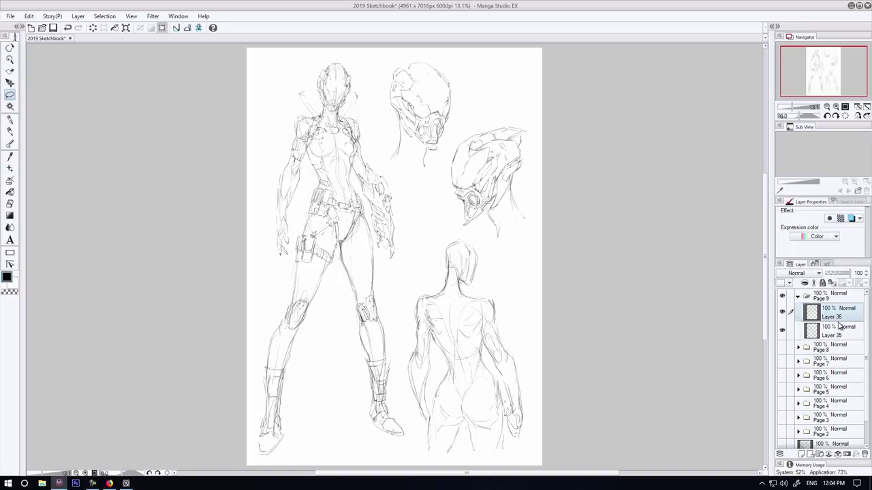
- Sketch the helmet over the back-view figure's head and carry the lines down the neck to the upper back
key("p")
mouse_move(473, 252)
left_mouse_down()
mouse_move(461, 265)
mouse_move(472, 284)
left_mouse_up()
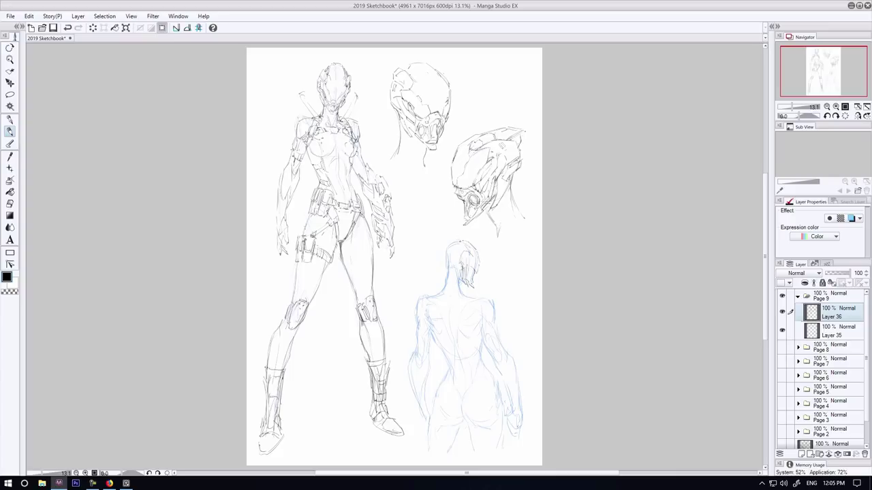
left_click_drag(457, 244, 445, 259)
mouse_move(446, 257)
left_mouse_down()
mouse_move(468, 261)
mouse_move(459, 272)
mouse_move(470, 283)
mouse_move(441, 291)
mouse_move(468, 297)
mouse_move(440, 296)
left_mouse_up()
mouse_move(452, 289)
left_mouse_down()
mouse_move(467, 294)
mouse_move(480, 331)
mouse_move(476, 302)
mouse_move(426, 334)
mouse_move(424, 309)
mouse_move(467, 313)
left_mouse_up()
key("e")
key("p")
- Sketch the collar and harness straps across the back-view figure's upper back, removing the unwanted mid-back lines
left_click_drag(440, 290, 463, 291)
mouse_move(441, 306)
left_mouse_down()
mouse_move(434, 312)
mouse_move(452, 332)
mouse_move(447, 339)
mouse_move(456, 325)
mouse_move(447, 345)
left_mouse_up()
left_click_drag(437, 319, 449, 342)
left_click_drag(462, 326, 450, 358)
left_click_drag(455, 346, 461, 358)
key("ctrl+z")
key("ctrl+z")
key("ctrl+z")
key("ctrl+z")
key("ctrl+z")
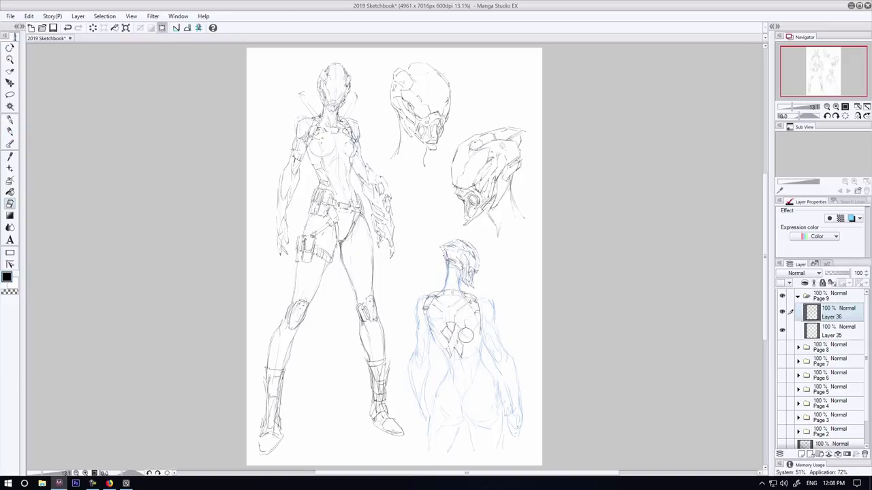
left_click_drag(467, 304, 454, 319)
mouse_move(468, 310)
left_mouse_down()
mouse_move(455, 329)
mouse_move(444, 327)
left_mouse_up()
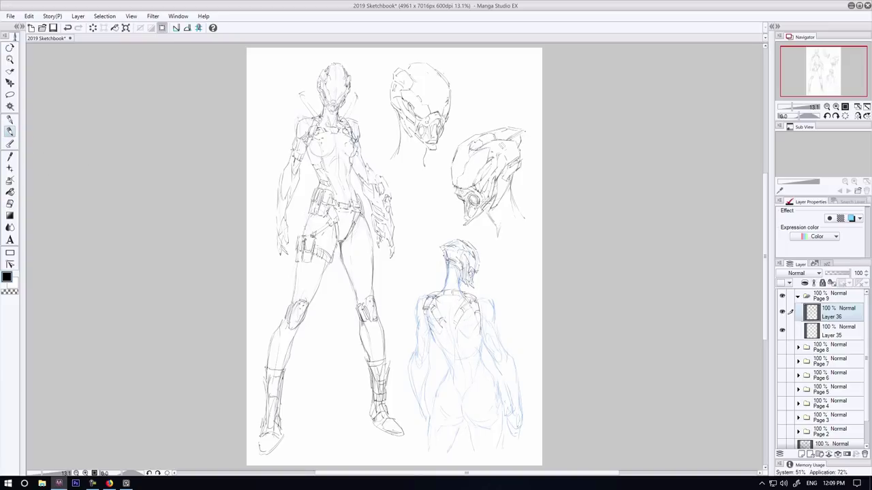
- Draw sword hilts behind both shoulders of the back-view figure and extend one sword diagonally down across the back
left_click_drag(428, 273, 433, 296)
left_click_drag(424, 276, 430, 296)
left_click_drag(423, 276, 428, 272)
left_click_drag(426, 311, 438, 300)
left_click_drag(482, 277, 463, 305)
left_click_drag(481, 288, 467, 307)
left_click_drag(480, 279, 486, 284)
mouse_move(459, 301)
left_mouse_down()
mouse_move(471, 312)
mouse_move(449, 324)
left_mouse_up()
mouse_move(448, 324)
left_mouse_down()
mouse_move(454, 331)
mouse_move(429, 357)
mouse_move(410, 409)
left_mouse_up()
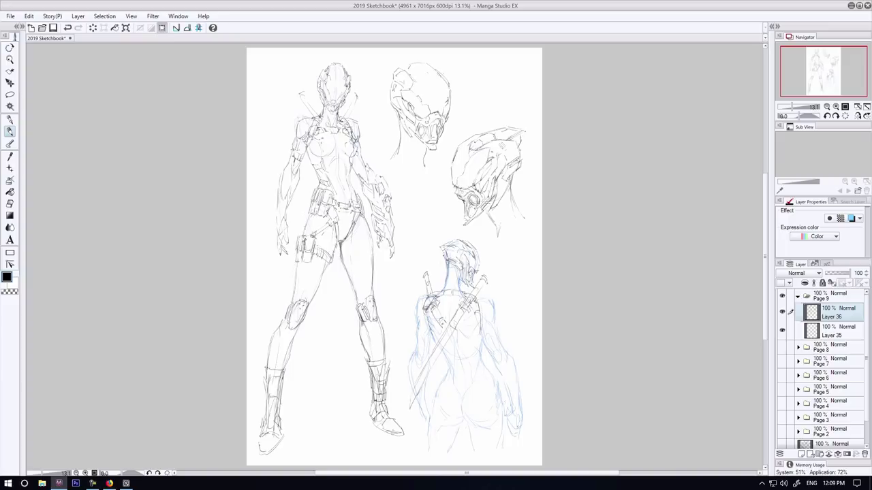
- Draw the second sword diagonally down the back so it crosses the first, detailing its upper end at the shoulder
left_click_drag(444, 308, 431, 330)
left_click_drag(479, 374, 471, 385)
left_click_drag(454, 334, 482, 377)
left_click_drag(483, 379, 497, 400)
left_click_drag(466, 367, 486, 393)
left_click_drag(438, 320, 445, 332)
left_click_drag(437, 304, 449, 325)
left_click_drag(434, 310, 440, 321)
left_click(10, 204)
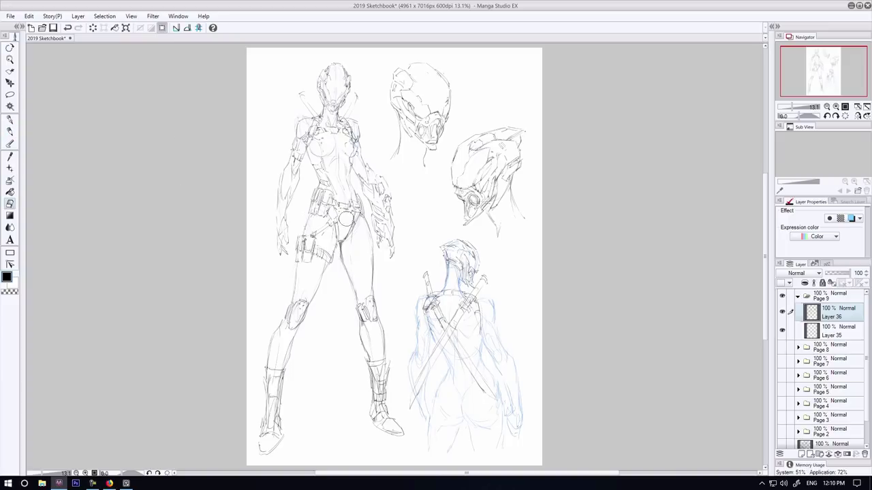
- Finish the first sword's tip and add back straps and a waist band around the crossed swords
key("p")
left_click_drag(415, 388, 413, 397)
mouse_move(442, 312)
left_mouse_down()
mouse_move(435, 331)
mouse_move(457, 327)
left_mouse_up()
mouse_move(471, 309)
left_mouse_down()
mouse_move(455, 334)
mouse_move(429, 337)
mouse_move(481, 341)
mouse_move(469, 349)
mouse_move(472, 367)
mouse_move(451, 364)
left_mouse_up()
left_click_drag(455, 355, 473, 363)
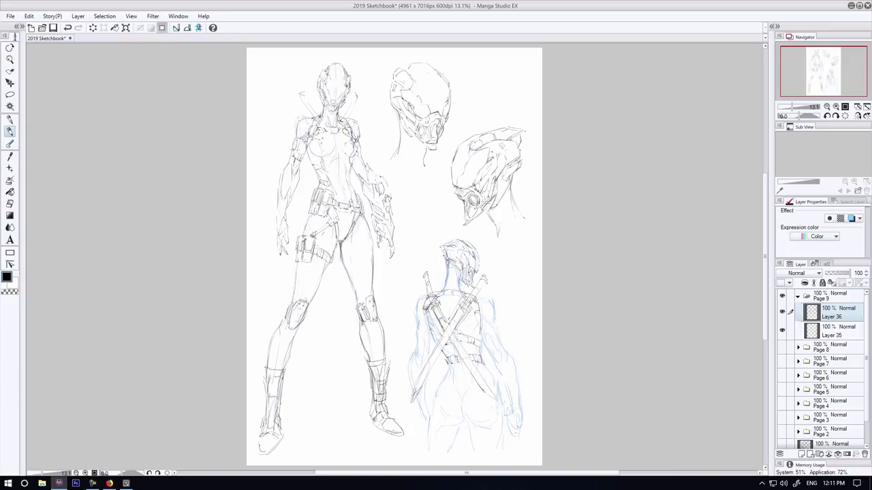
- Detail the suit panels on the side of the torso and draw the pointed lower-back piece beneath the waist band
mouse_move(474, 319)
left_mouse_down()
mouse_move(467, 336)
mouse_move(438, 336)
left_mouse_up()
left_click_drag(472, 344, 471, 354)
key("ctrl+z")
left_click_drag(475, 316, 465, 337)
mouse_move(470, 343)
left_mouse_down()
mouse_move(465, 390)
mouse_move(453, 380)
left_mouse_up()
mouse_move(455, 382)
left_mouse_down()
mouse_move(479, 392)
mouse_move(483, 370)
mouse_move(500, 383)
left_mouse_up()
left_click_drag(492, 369, 490, 375)
key("ctrl+z")
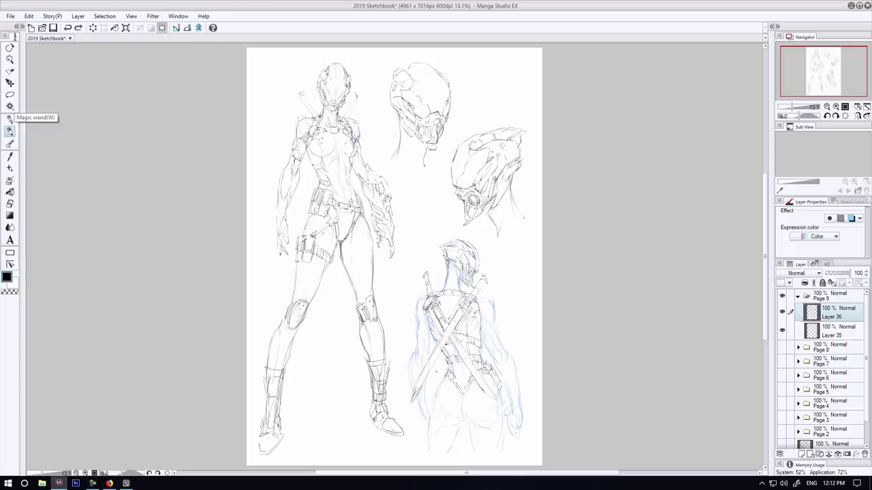
- Outline the hips, buttocks and upper thighs of the back-view figure
mouse_move(437, 365)
left_mouse_down()
mouse_move(435, 396)
mouse_move(473, 420)
mouse_move(449, 426)
left_mouse_up()
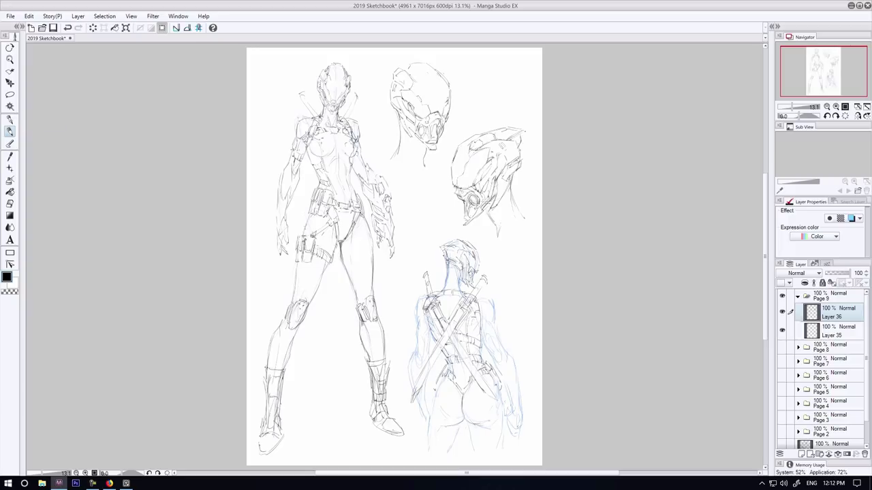
left_click_drag(501, 389, 500, 412)
mouse_move(502, 424)
left_mouse_down()
mouse_move(499, 452)
mouse_move(470, 454)
left_mouse_up()
left_click_drag(468, 421, 455, 440)
left_click_drag(445, 373, 437, 393)
left_click_drag(455, 437, 450, 452)
left_click_drag(433, 402, 426, 452)
key("e")
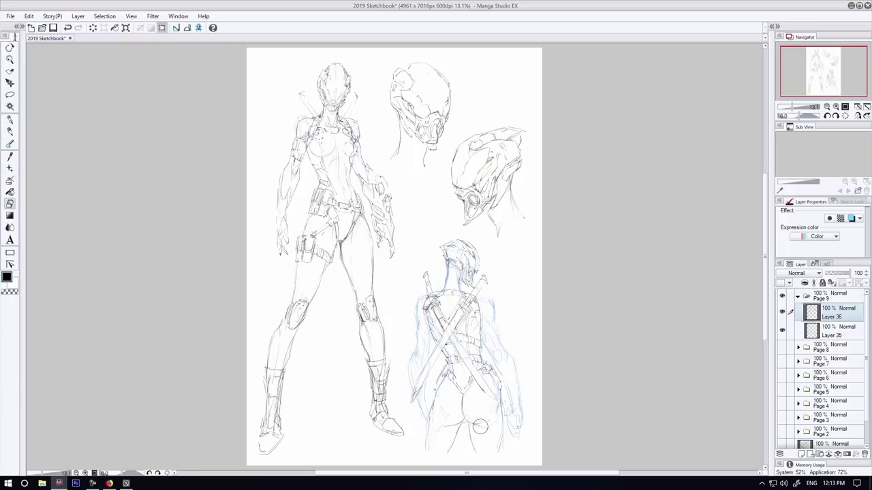
left_click_drag(481, 424, 487, 421)
key("p")
left_click_drag(484, 394, 478, 407)
mouse_move(481, 402)
left_mouse_down()
mouse_move(467, 421)
mouse_move(444, 425)
left_mouse_up()
left_click_drag(437, 383, 446, 412)
left_click_drag(444, 410, 464, 425)
key("ctrl+z")
key("ctrl+z")
mouse_move(445, 378)
left_mouse_down()
mouse_move(464, 423)
mouse_move(446, 420)
left_mouse_up()
key("ctrl+z")
key("ctrl+z")
key("ctrl+z")
key("ctrl+z")
key("ctrl+z")
- Draw the straps running over the back-view figure's buttocks and a strapped band around one upper thigh
left_click_drag(483, 392, 467, 423)
left_click_drag(475, 404, 466, 423)
left_click_drag(449, 389, 442, 406)
mouse_move(442, 380)
left_mouse_down()
mouse_move(437, 401)
mouse_move(443, 397)
left_mouse_up()
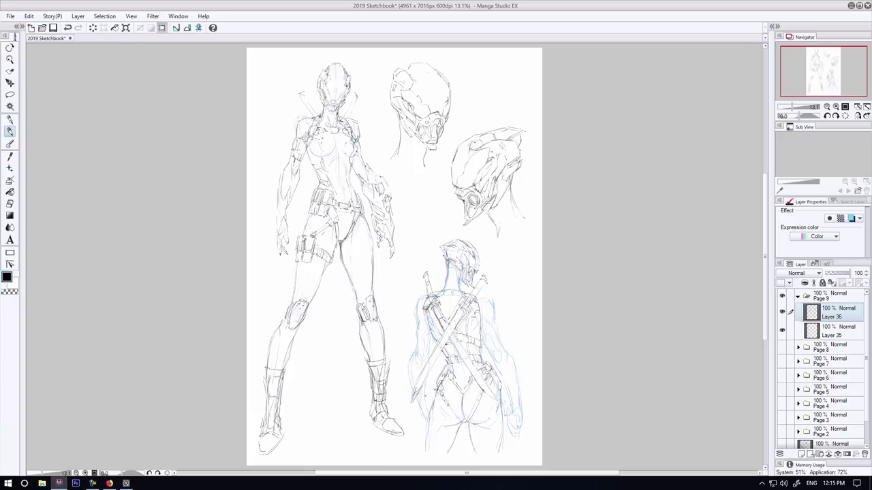
mouse_move(468, 434)
left_mouse_down()
mouse_move(499, 439)
mouse_move(502, 448)
left_mouse_up()
left_click_drag(496, 436, 506, 454)
left_click_drag(498, 444, 502, 454)
- Outline the back-view figure's shoulder, arm and hand on the side with the thigh band
left_click_drag(475, 295, 491, 301)
mouse_move(491, 301)
left_mouse_down()
mouse_move(494, 320)
mouse_move(480, 319)
mouse_move(502, 365)
mouse_move(512, 360)
mouse_move(520, 408)
left_mouse_up()
left_click_drag(519, 373, 522, 405)
left_click_drag(489, 354, 513, 402)
left_click_drag(522, 393, 519, 429)
left_click_drag(508, 406, 514, 436)
key("ctrl+z")
key("ctrl+z")
- Outline the back-view figure's opposite arm from the shoulder down to the forearm and hand
left_click_drag(424, 297, 414, 323)
left_click_drag(416, 323, 415, 340)
mouse_move(431, 334)
left_mouse_down()
mouse_move(423, 361)
mouse_move(409, 369)
left_mouse_up()
left_click_drag(430, 368, 426, 403)
left_click_drag(409, 358, 409, 386)
left_click_drag(412, 385, 414, 418)
- Hide Layer 35 containing the back-view underdrawing
left_click(782, 331)
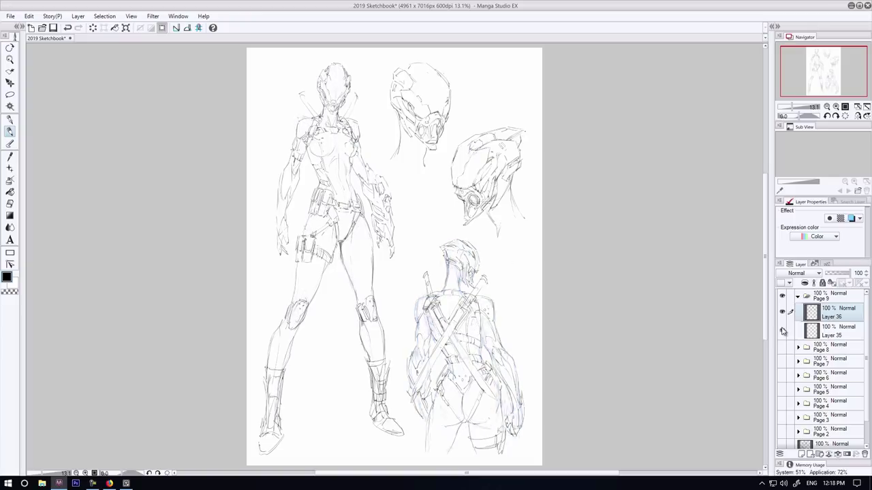
key("e")
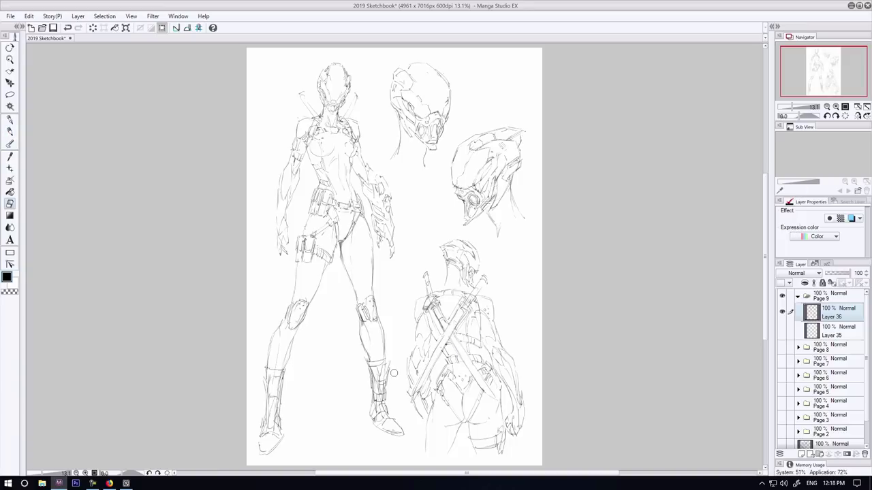
left_click(13, 132)
- Clean up and redraw the brow line and round lens on the lower of the two helmet head studies
scroll(438, 99, "up", 1)
scroll(438, 99, "up", 1)
key("e")
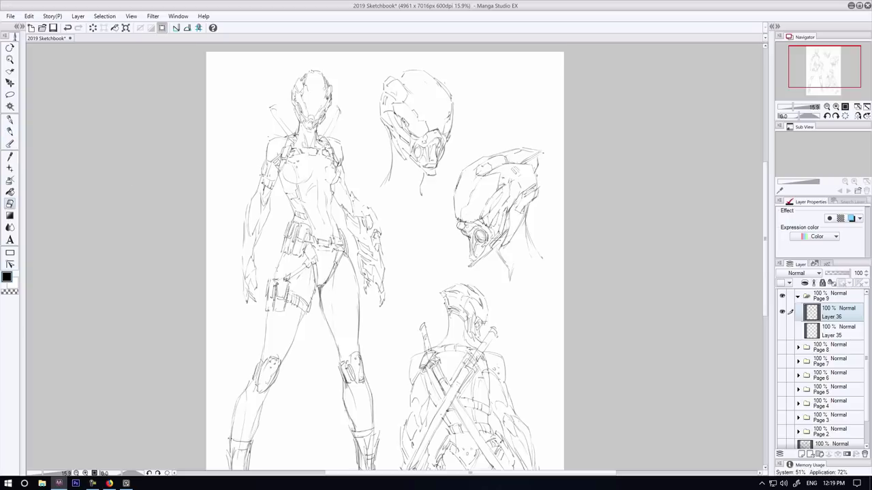
key("p")
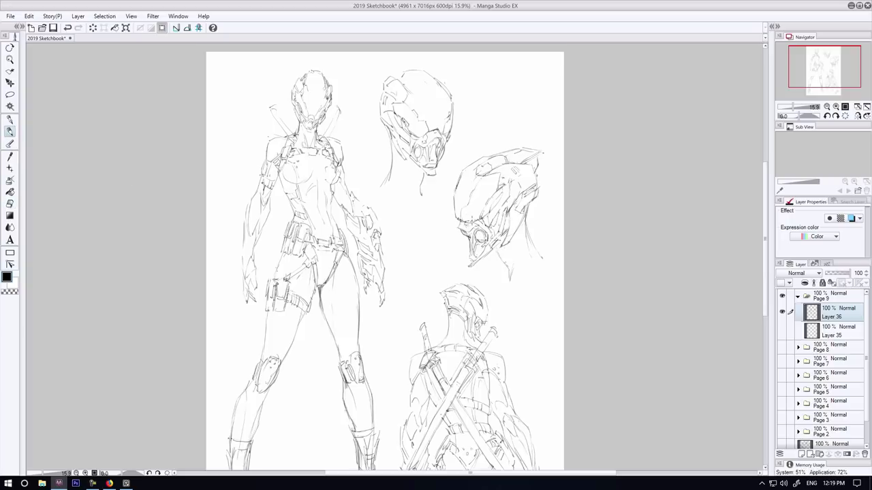
mouse_move(476, 223)
left_mouse_down()
mouse_move(487, 233)
mouse_move(483, 247)
mouse_move(509, 197)
left_mouse_up()
key("ctrl+z")
key("e")
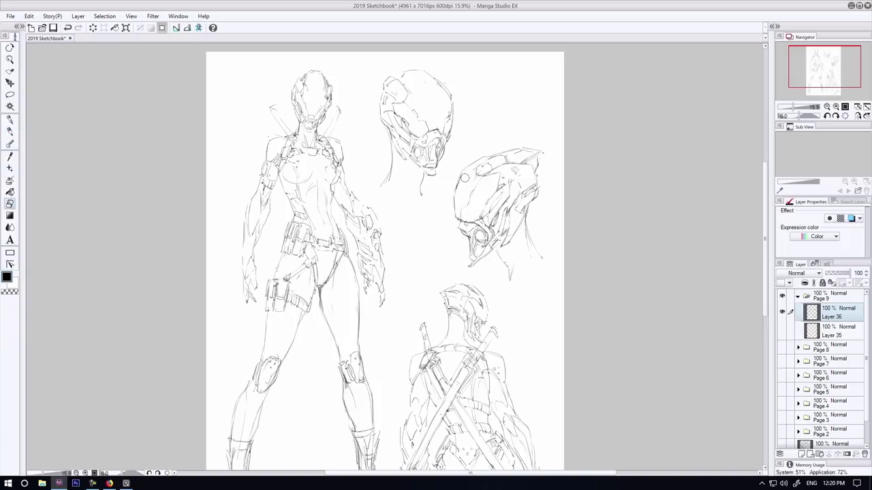
mouse_move(483, 214)
left_mouse_down()
mouse_move(472, 224)
mouse_move(495, 192)
mouse_move(455, 179)
left_mouse_up()
left_click(10, 132)
key("ctrl+z")
key("ctrl+z")
key("e")
left_click(9, 131)
left_click_drag(484, 205, 480, 219)
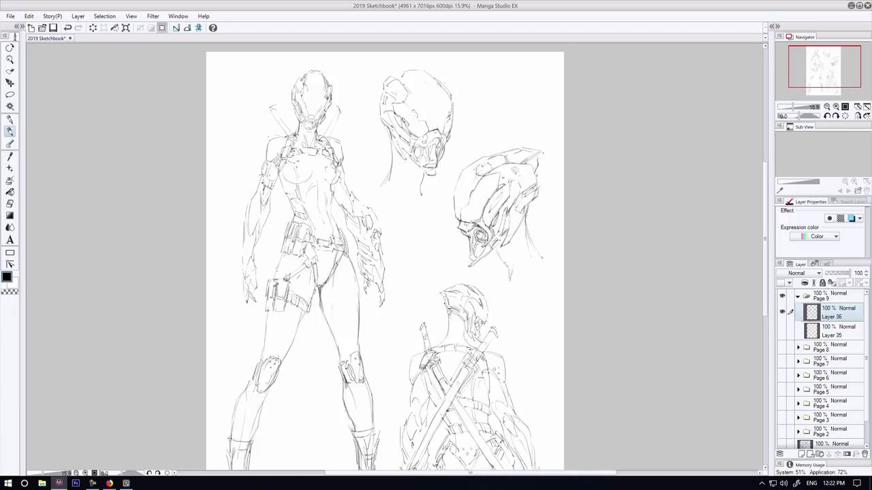
- Refine the pointed mouthpiece below the lower helmet's lens, alternating between erasing and redrawing its lines
key("e")
key("p")
key("e")
key("p")
key("e")
key("p")
mouse_move(473, 234)
left_mouse_down()
mouse_move(478, 227)
mouse_move(483, 257)
left_mouse_up()
key("e")
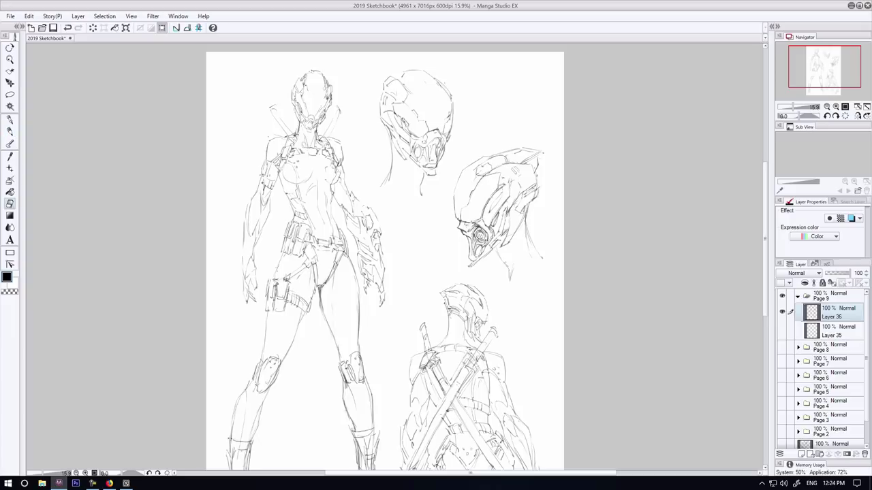
- Add small inner details to the lower helmet's round lens and darken the lines inside its mouthpiece
left_click_drag(478, 234, 479, 237)
left_click(10, 131)
key("ctrl+z")
left_click_drag(480, 234, 481, 236)
key("e")
key("p")
left_click_drag(480, 251, 475, 257)
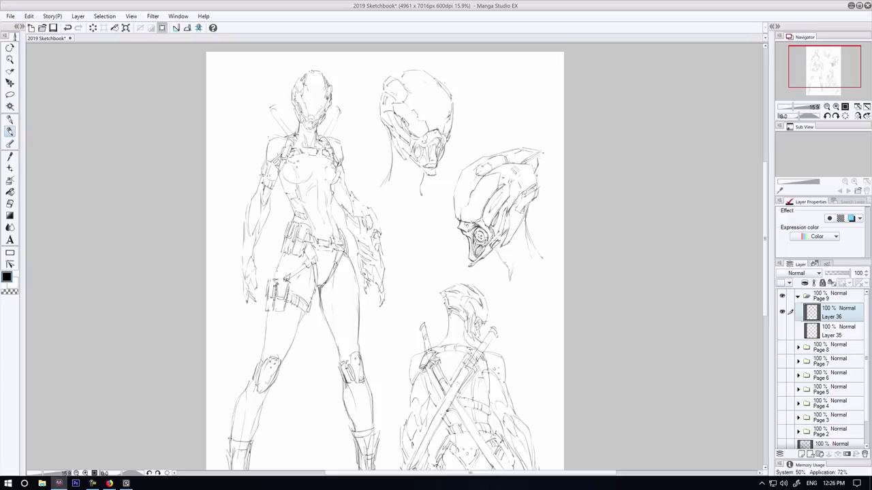
- Draw the long cheek panels behind the lower helmet's lens and erase rough lines on the shell and jaw
left_click_drag(502, 192, 476, 242)
left_click_drag(505, 211, 504, 234)
left_click(10, 203)
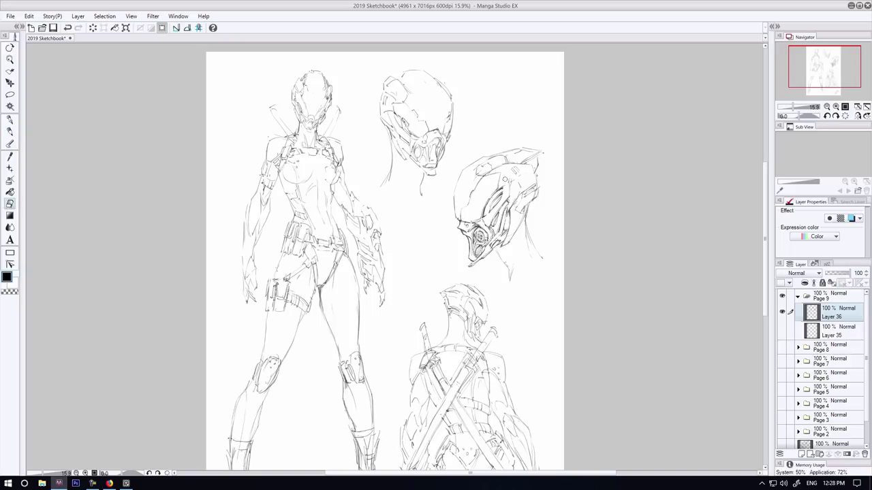
left_click_drag(504, 181, 483, 174)
left_click(10, 131)
left_click(10, 204)
mouse_move(518, 228)
left_mouse_down()
mouse_move(506, 245)
mouse_move(472, 238)
mouse_move(476, 260)
left_mouse_up()
left_click(9, 130)
key("ctrl+z")
left_click_drag(506, 215, 500, 234)
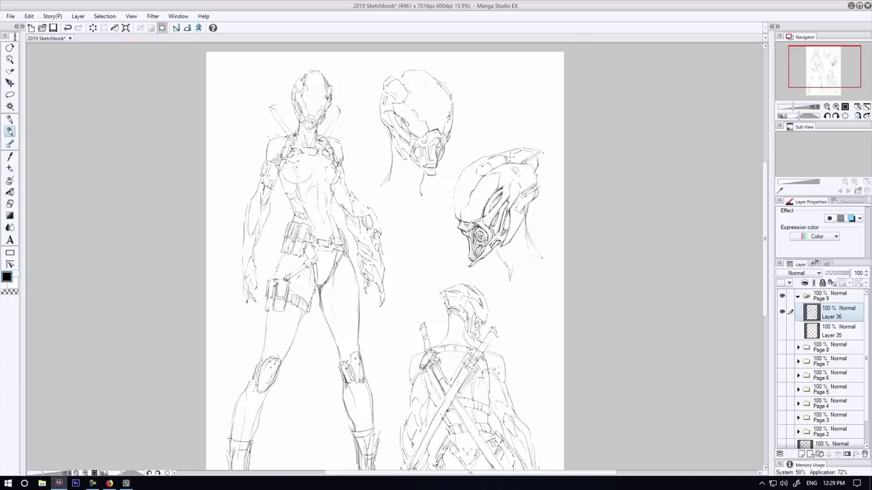
- Rework the rear side panels of the lower helmet by erasing rough edges and redrawing them more cleanly
mouse_move(507, 202)
left_mouse_down()
mouse_move(499, 212)
mouse_move(493, 205)
mouse_move(521, 213)
mouse_move(536, 192)
mouse_move(502, 185)
mouse_move(537, 188)
mouse_move(522, 153)
mouse_move(512, 162)
left_mouse_up()
key("ctrl+z")
key("ctrl+z")
key("e")
key("p")
key("e")
key("p")
key("e")
key("p")
key("e")
key("p")
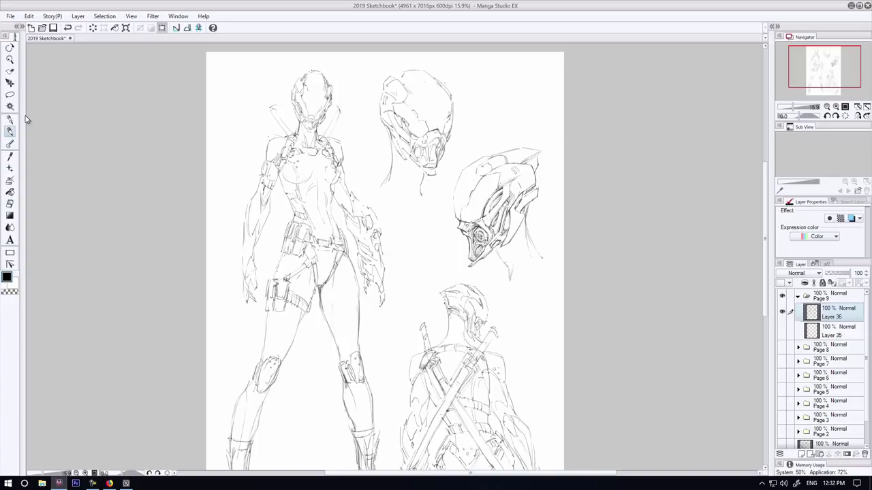
- Darken the lower helmet's pointed rear crest and the outer contour of its dome
left_click_drag(509, 218, 504, 230)
key("ctrl+z")
mouse_move(541, 152)
left_mouse_down()
mouse_move(525, 163)
mouse_move(495, 155)
left_mouse_up()
left_click_drag(526, 149, 542, 151)
mouse_move(482, 157)
left_mouse_down()
mouse_move(455, 187)
mouse_move(455, 216)
left_mouse_up()
key("ctrl+z")
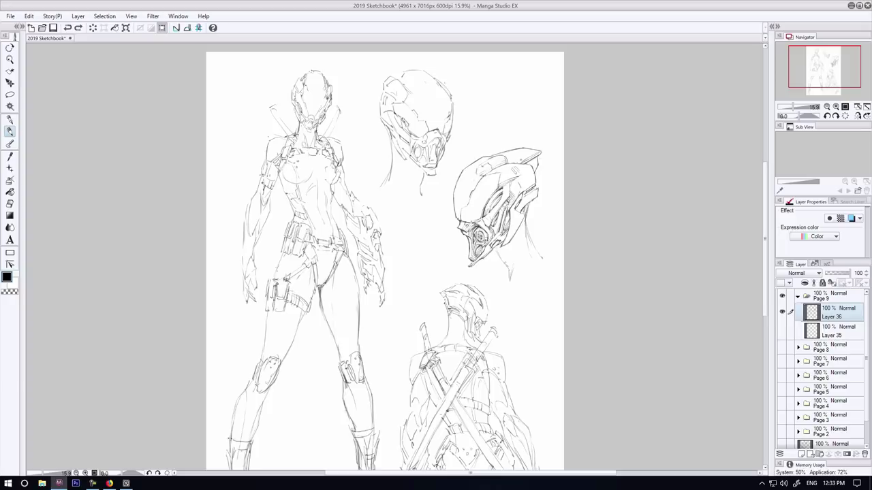
- Refine the panel line on the lower helmet's dome and erase rough marks beneath its pointed rear crest
mouse_move(494, 169)
left_mouse_down()
mouse_move(507, 164)
mouse_move(482, 167)
mouse_move(499, 186)
mouse_move(488, 159)
mouse_move(471, 178)
left_mouse_up()
left_click(10, 204)
left_click(10, 131)
key("e")
mouse_move(538, 152)
left_mouse_down()
mouse_move(525, 161)
mouse_move(534, 173)
left_mouse_up()
key("p")
- Sketch the neck lines below the lower helmet and erase the rough back-of-neck line
left_click_drag(524, 216, 516, 231)
left_click_drag(502, 259, 508, 274)
key("e")
mouse_move(531, 204)
left_mouse_down()
mouse_move(522, 212)
mouse_move(543, 256)
left_mouse_up()
key("p")
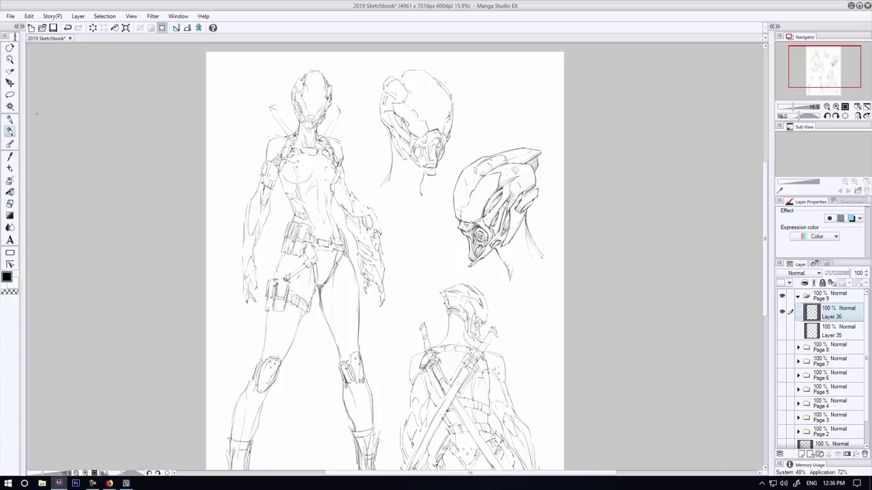
- Clean up the neck area under the lower helmet and redraw the short line beneath its jaw
key("e")
left_click_drag(525, 219, 531, 263)
left_click(10, 132)
mouse_move(496, 246)
left_mouse_down()
mouse_move(506, 258)
mouse_move(501, 252)
left_mouse_up()
- Darken the rear side panel lines of the lower helmet, undoing the strokes that do not fit
left_click_drag(528, 180, 519, 191)
key("ctrl+z")
key("ctrl+z")
key("ctrl+y")
left_click_drag(518, 195, 513, 205)
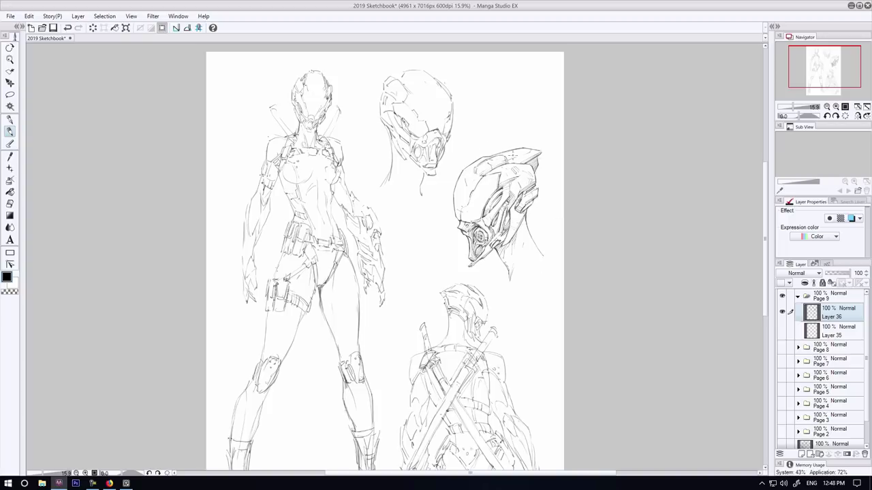
left_click_drag(483, 163, 498, 156)
key("ctrl+z")
- Redraw the top of the upper helmet with a pointed rear crest and erase the old dome lines
mouse_move(392, 65)
left_mouse_down()
mouse_move(413, 69)
mouse_move(382, 72)
mouse_move(410, 66)
mouse_move(399, 95)
mouse_move(407, 84)
mouse_move(379, 111)
mouse_move(408, 90)
left_mouse_up()
key("e")
key("p")
key("e")
left_click(10, 131)
key("e")
key("p")
- Shape the rear contour below the upper helmet's crest, alternately erasing rough edges and redrawing them
mouse_move(388, 89)
left_mouse_down()
mouse_move(395, 81)
mouse_move(385, 93)
mouse_move(411, 88)
mouse_move(389, 88)
mouse_move(394, 112)
mouse_move(412, 93)
mouse_move(448, 95)
mouse_move(414, 69)
mouse_move(370, 78)
mouse_move(380, 92)
mouse_move(371, 109)
mouse_move(380, 113)
mouse_move(377, 94)
left_mouse_up()
key("e")
key("p")
key("e")
key("p")
key("e")
key("p")
key("ctrl+z")
key("e")
key("p")
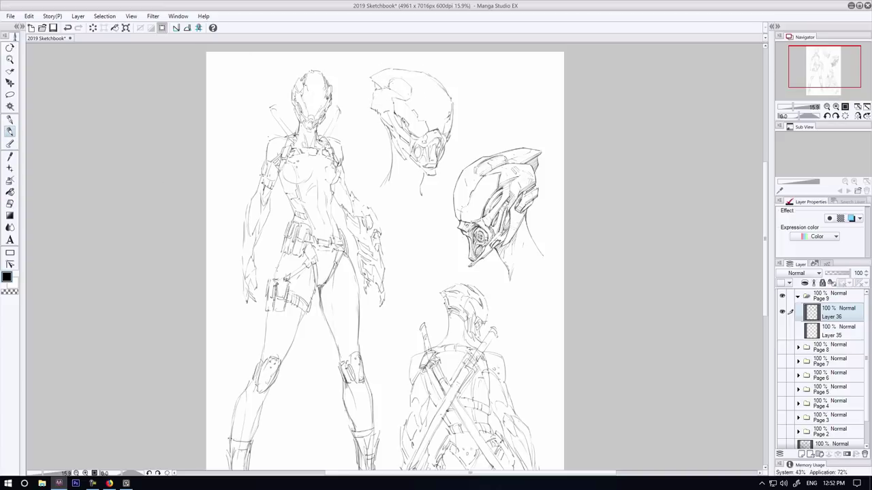
- Refine the upper helmet's side panel edges and erase the old lines around the ear and cheek
key("e")
key("p")
key("e")
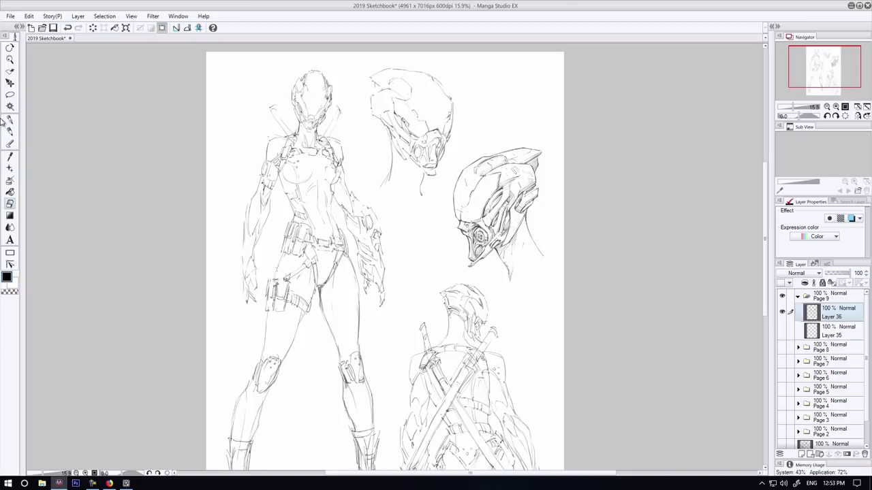
key("p")
key("e")
key("p")
key("e")
left_click_drag(383, 121, 397, 139)
key("p")
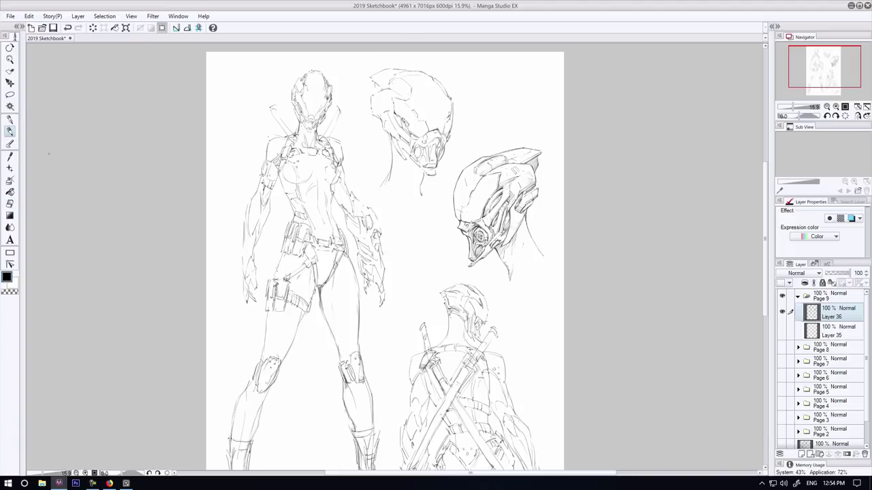
- Rework the cheek line behind the upper helmet's faceplate, undoing the poor strokes and drawing it again
key("e")
key("p")
key("e")
key("p")
key("ctrl+z")
key("ctrl+z")
left_click_drag(389, 123, 399, 138)
- Draw the upper helmet's lower jaw edge toward the chin and erase the overlapping rough lines
key("e")
key("p")
key("e")
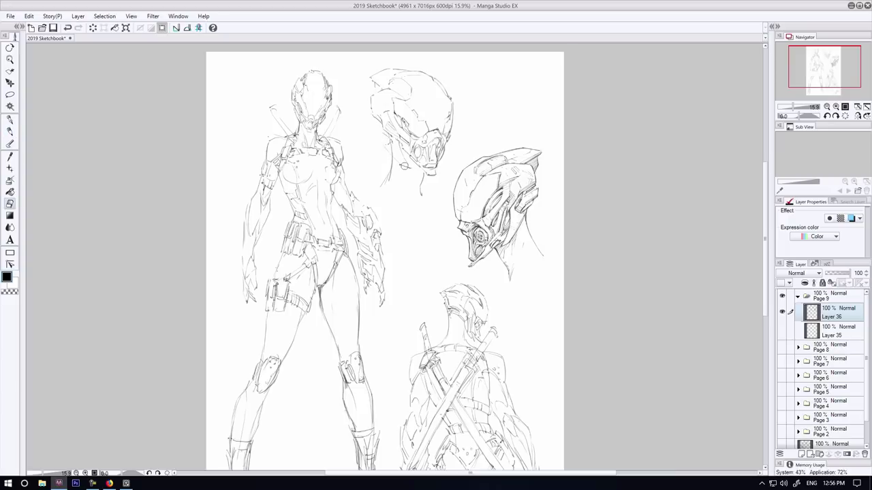
key("p")
mouse_move(384, 143)
left_mouse_down()
mouse_move(438, 179)
mouse_move(411, 169)
left_mouse_up()
key("e")
key("p")
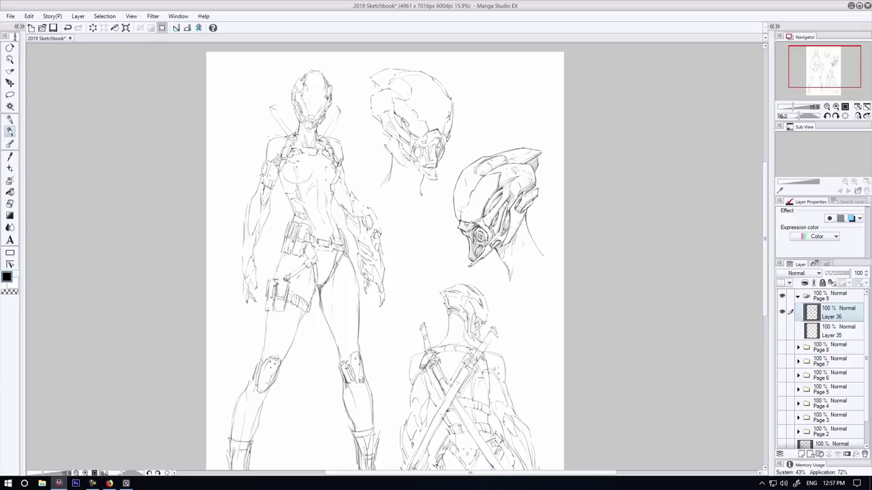
- Redraw the rear side edge of the upper helmet and clean up the lines around it
mouse_move(381, 136)
left_mouse_down()
mouse_move(388, 142)
mouse_move(382, 126)
left_mouse_up()
key("e")
key("p")
key("e")
key("p")
- Reshape the upper helmet's mouthpiece into a narrow snout by erasing the old mask and redrawing it
mouse_move(436, 152)
left_mouse_down()
mouse_move(439, 170)
mouse_move(428, 168)
mouse_move(437, 145)
mouse_move(437, 155)
left_mouse_up()
key("e")
key("p")
key("e")
key("p")
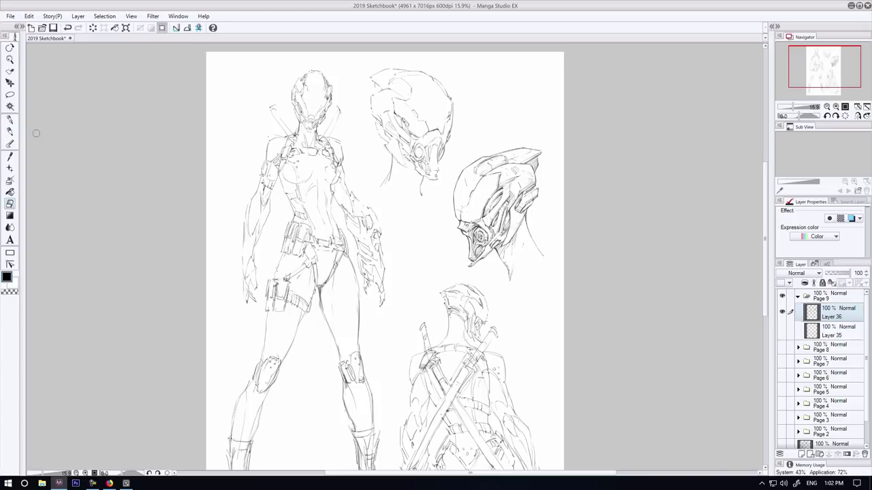
key("p")
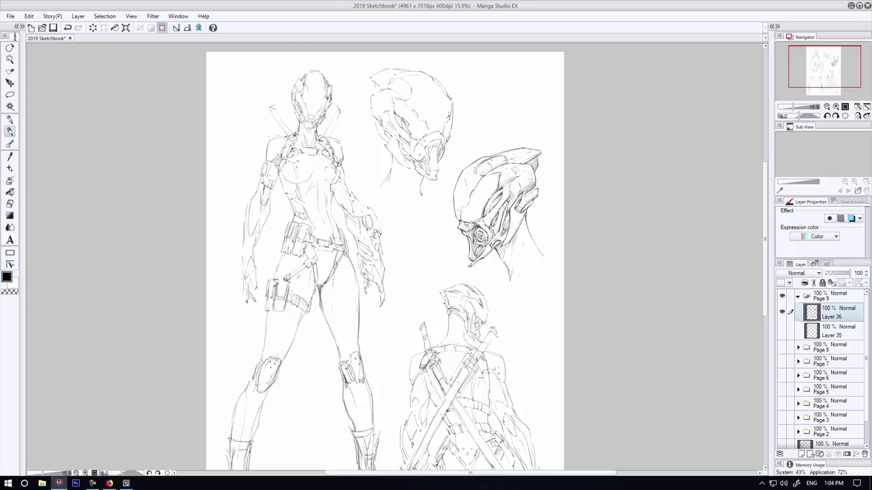
- Redraw the round lens beside the upper helmet's mouthpiece and save the sketchbook
left_click_drag(415, 151, 422, 160)
key("j")
key("p")
key("j")
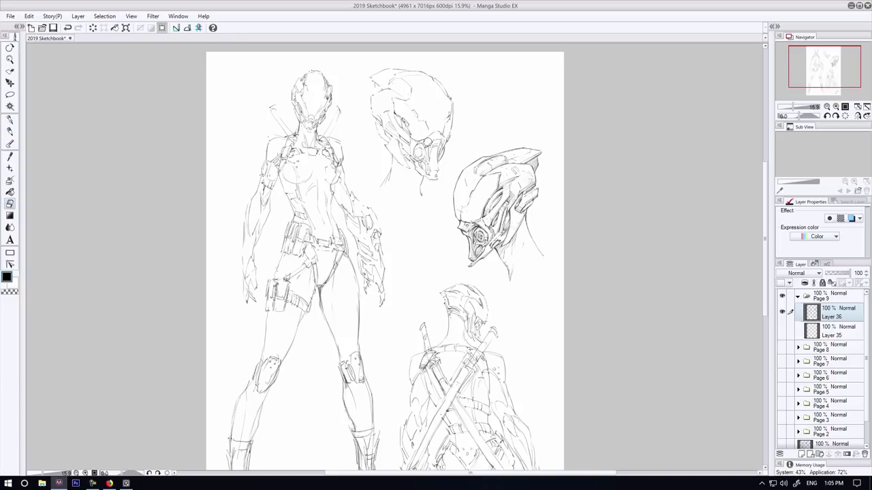
key("ctrl+s")
key("j")
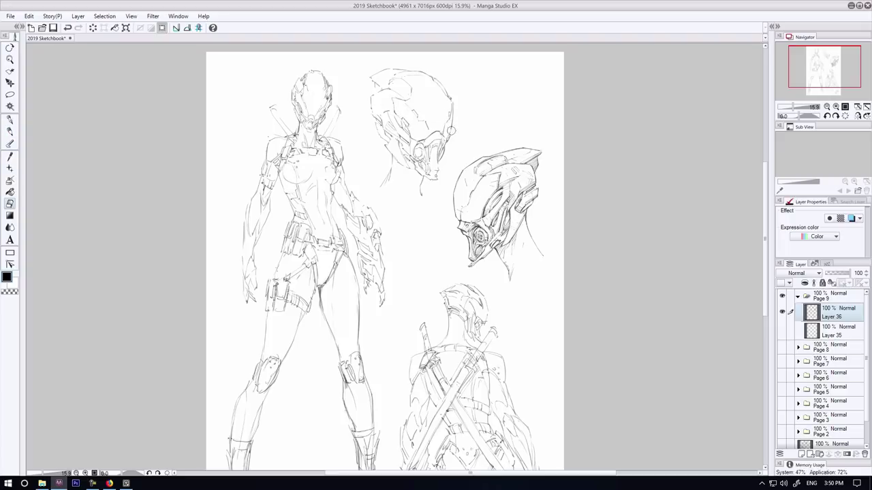
- Darken the upper helmet's lens and mouthpiece and draw the long panel lines behind them
key("p")
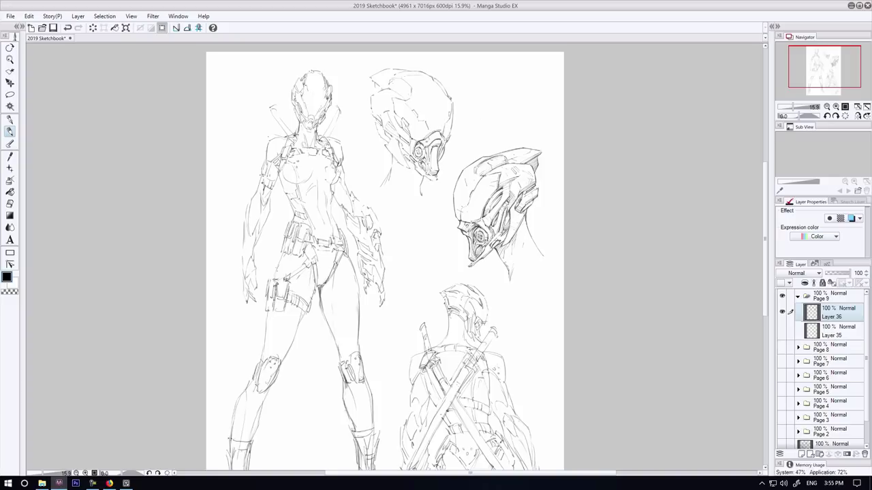
left_click_drag(395, 114, 409, 133)
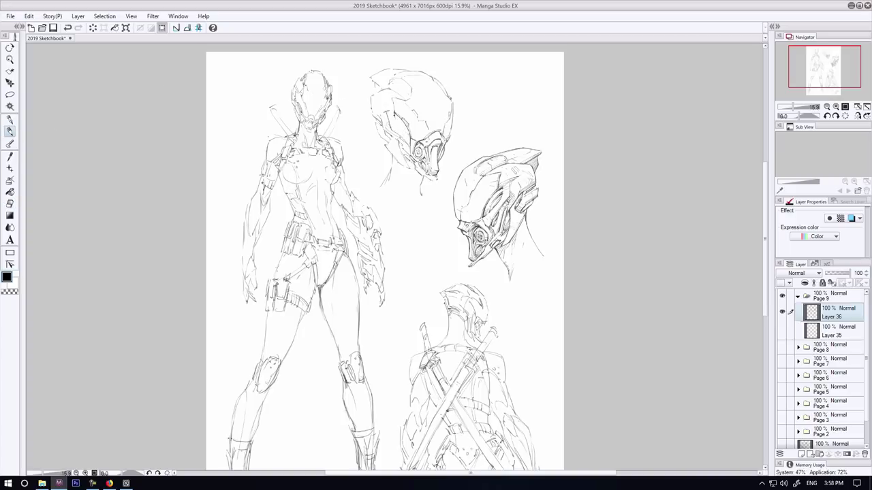
left_click_drag(398, 126, 409, 137)
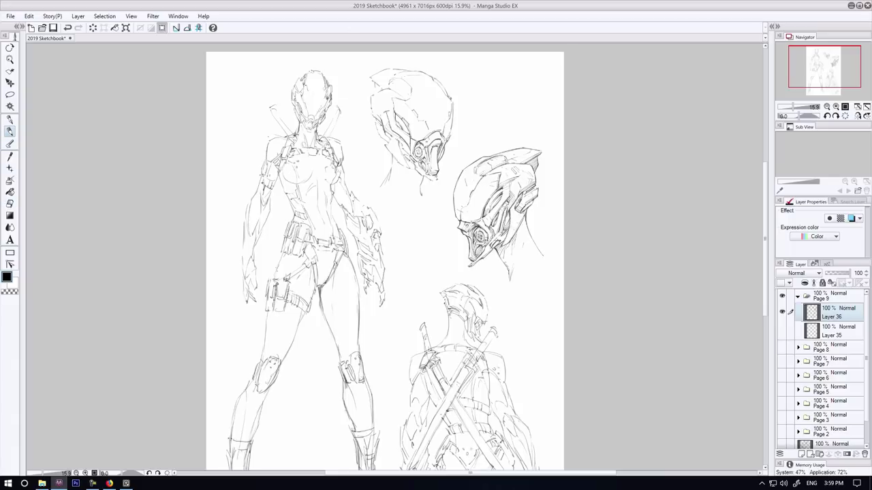
key("j")
key("p")
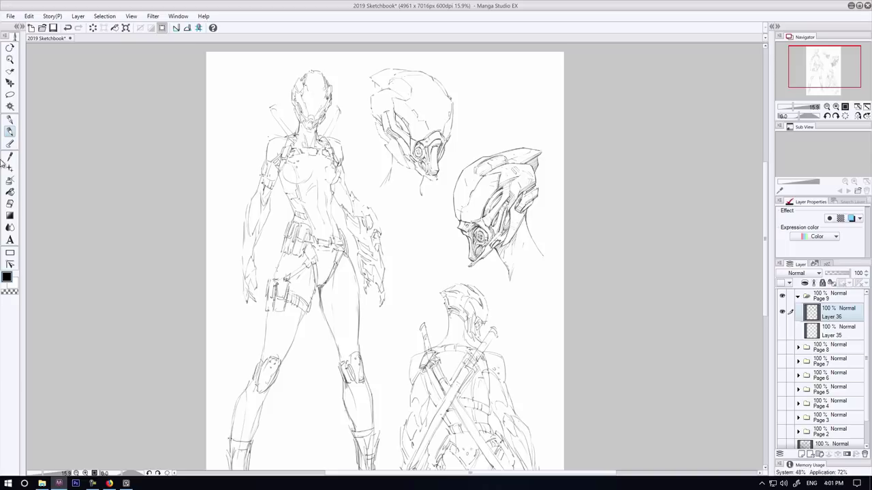
- Draw the upper helmet's lower cheek panels and rear jaw edge, erasing the neck line that crosses them
key("e")
key("p")
left_click_drag(397, 134, 406, 152)
left_click_drag(382, 147, 393, 161)
left_click(10, 204)
left_click_drag(386, 142, 401, 168)
left_click(10, 132)
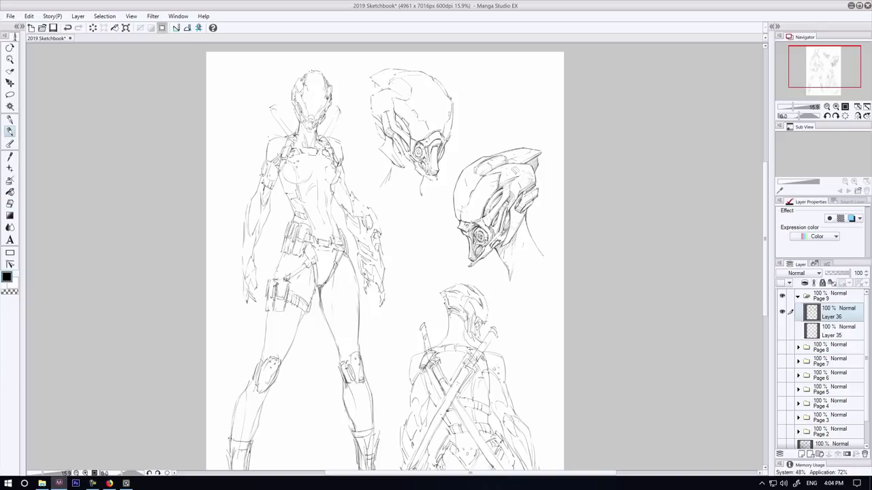
- Clean up the upper helmet's rear jaw panels by alternately erasing rough edges and redrawing them
key("e")
key("p")
key("e")
key("p")
key("e")
key("p")
key("e")
key("p")
key("e")
key("p")
- Undo the last jaw stroke and redraw the inner line of the upper helmet's lower cheek panel
key("ctrl+z")
left_click_drag(392, 148, 398, 160)
key("e")
key("p")
key("e")
key("p")
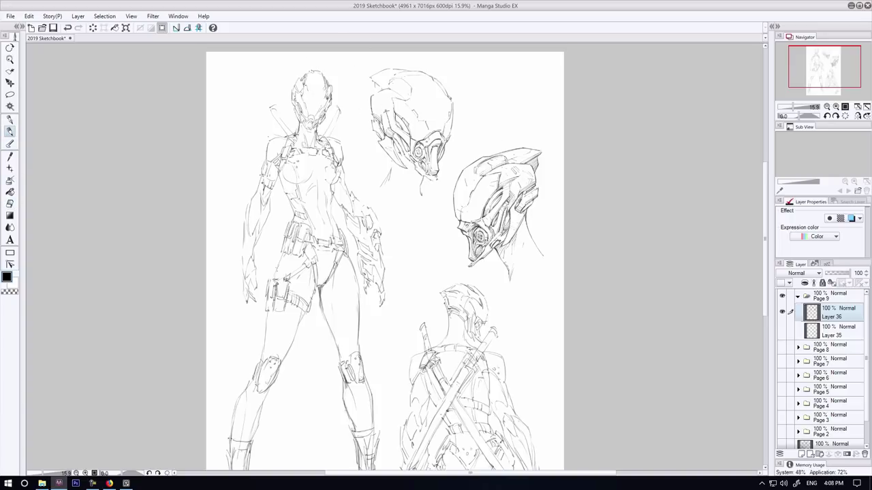
- Add the curved ear panel line to the upper helmet and darken its cheek and rear jaw lines
left_click_drag(395, 98, 380, 112)
key("ctrl+z")
key("ctrl+y")
left_click_drag(395, 142, 403, 157)
left_click_drag(384, 148, 402, 162)
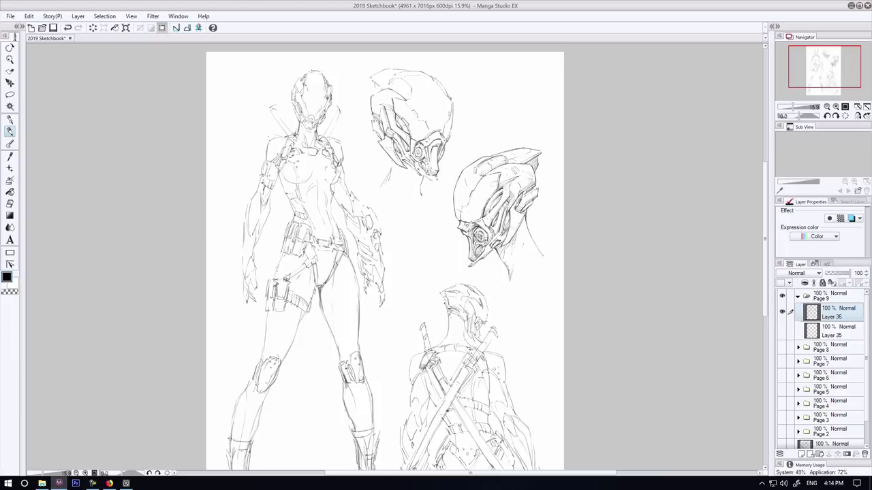
- Darken the upper helmet's chin contour and refine the mouthpiece and the edge of the round lens
left_click_drag(418, 169, 430, 181)
mouse_move(431, 178)
left_mouse_down()
mouse_move(416, 170)
mouse_move(429, 179)
left_mouse_up()
key("e")
key("p")
key("e")
key("p")
key("e")
key("p")
key("ctrl+z")
left_click_drag(416, 148, 418, 156)
- Rework the upper helmet's front dome contour by erasing and redrawing it, and save the sketchbook
left_click_drag(453, 112, 452, 125)
left_click_drag(454, 120, 453, 134)
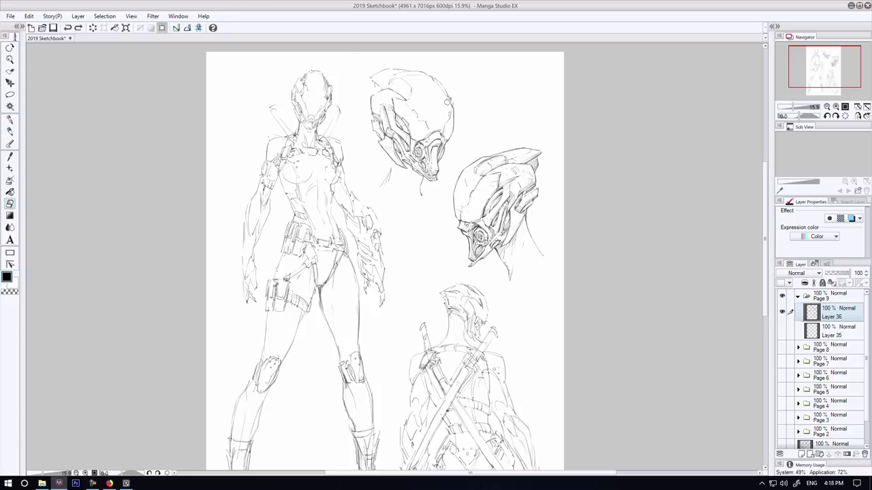
key("ctrl+s")
key("e")
left_click_drag(454, 115, 453, 135)
key("p")
left_click_drag(453, 117, 453, 135)
left_click_drag(451, 100, 453, 121)
key("e")
left_click_drag(451, 139, 450, 95)
key("p")
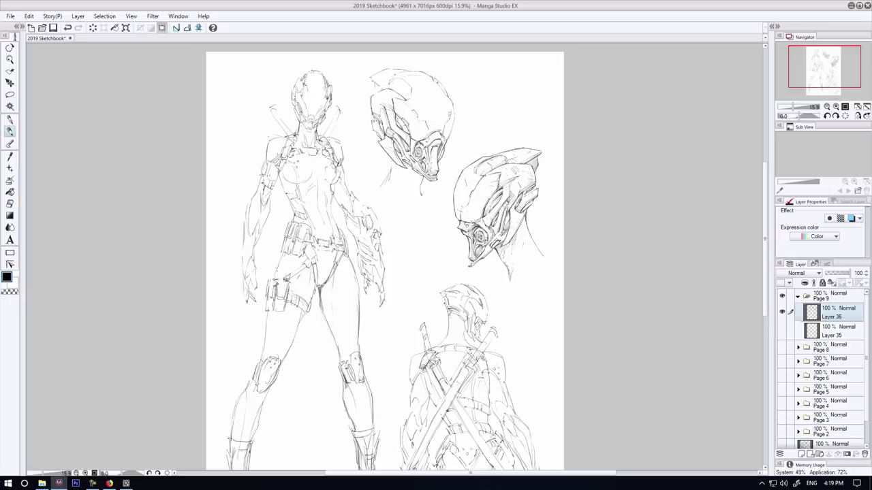
- Redraw the upper helmet's forehead contour with a cleaner curve and erase the leftover marks
left_click_drag(451, 99, 455, 116)
key("e")
key("p")
key("j")
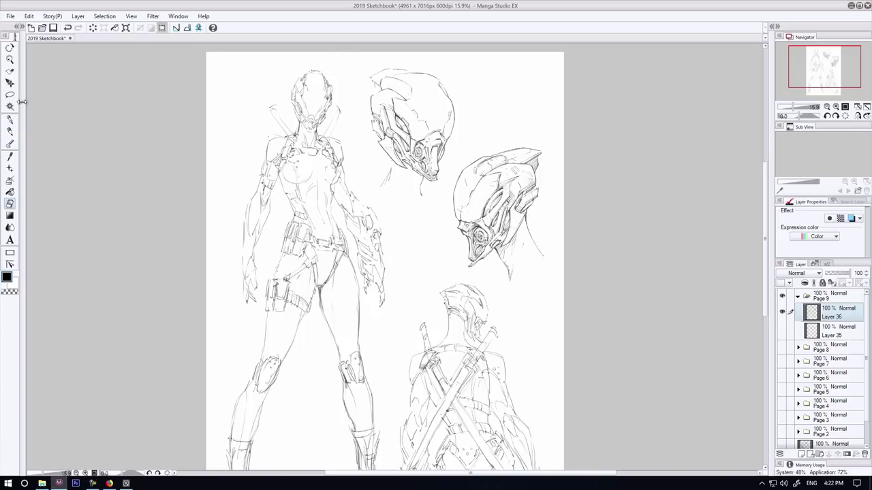
- Extend the upper helmet's pointed rear crest and redraw the top contour leading into it
key("p")
left_click_drag(363, 83, 378, 71)
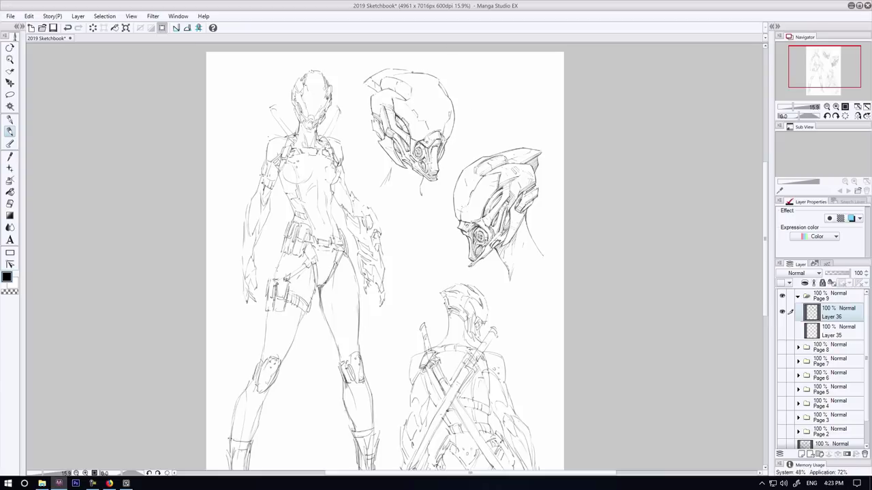
key("e")
key("p")
left_click_drag(397, 71, 416, 73)
mouse_move(393, 71)
left_mouse_down()
mouse_move(411, 72)
mouse_move(383, 71)
mouse_move(367, 83)
left_mouse_up()
- Clean up and darken the crest plate on the upper helmet by alternately erasing and redrawing its edges
key("e")
key("p")
key("e")
key("p")
key("e")
key("p")
key("e")
key("p")
key("e")
key("p")
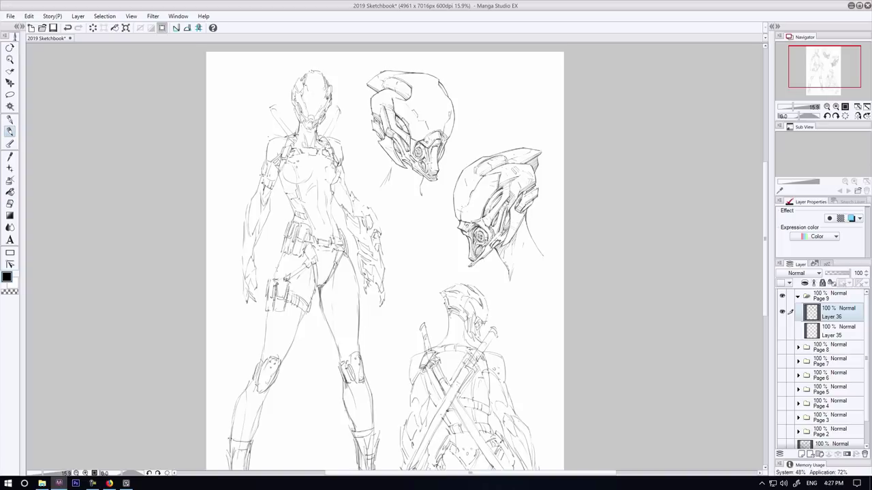
- Erase and redraw the upper helmet's front dome contour, bringing the curve slightly inward
key("e")
key("p")
key("ctrl+z")
left_click_drag(453, 121, 448, 137)
left_click_drag(453, 105, 450, 137)
key("e")
left_click_drag(446, 86, 454, 125)
key("p")
key("e")
key("p")
- Clean up the upper helmet's side panel and jaw underside by erasing stray marks and redrawing the edges
left_click(11, 205)
key("p")
left_click(11, 204)
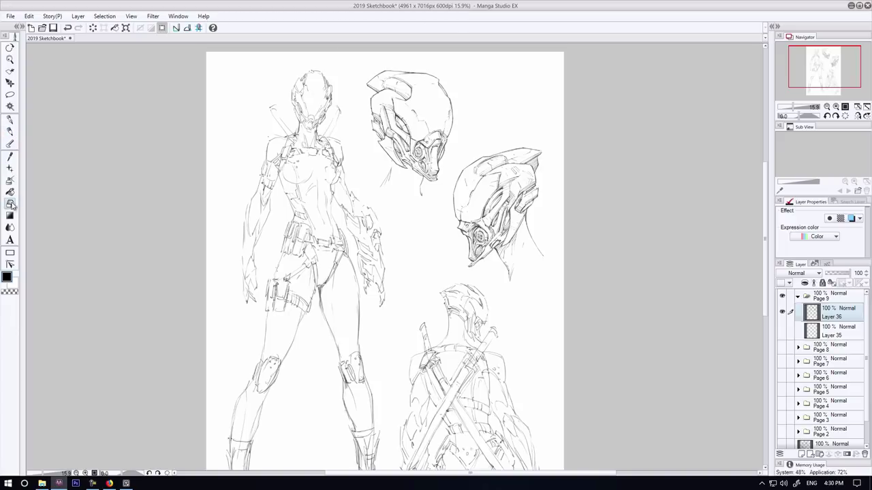
key("p")
left_click_drag(392, 158, 400, 162)
left_click_drag(378, 108, 382, 129)
left_click(11, 204)
left_click(10, 133)
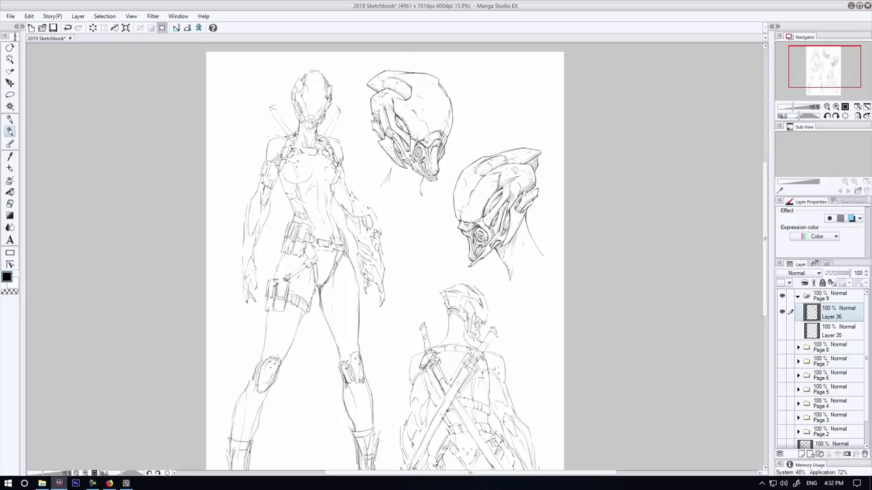
- Redraw the neck lines beneath the upper helmet with a pointed throat shape and cleaner nape line
left_click_drag(410, 182, 416, 198)
left_click_drag(391, 162, 388, 179)
left_click(10, 204)
left_click(10, 132)
key("e")
key("p")
left_click(10, 203)
left_click(11, 132)
left_click(11, 192)
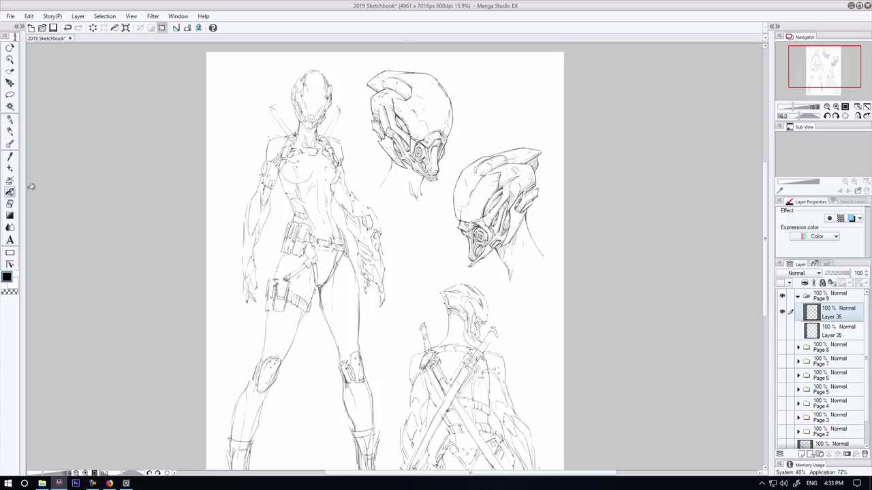
- Erase the rear edge of the upper helmet below the crest and redraw its side plate slightly wider
left_click(10, 204)
key("p")
key("e")
key("p")
key("e")
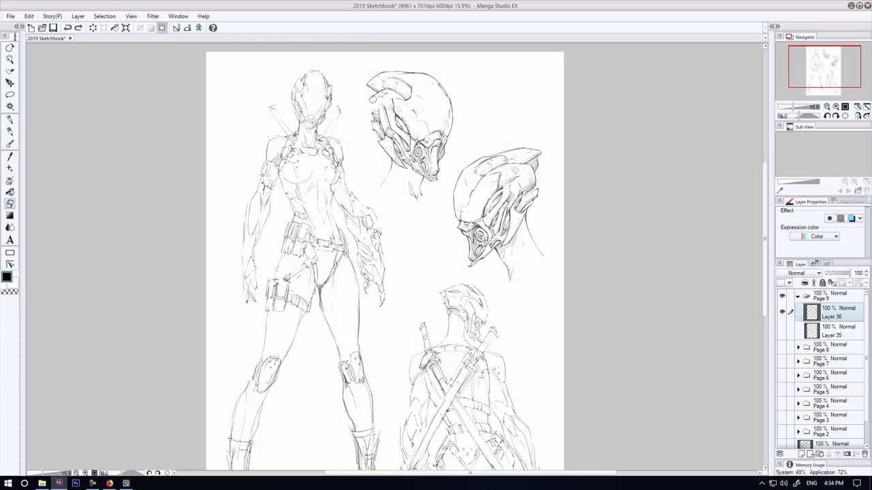
key("p")
left_click_drag(370, 100, 368, 112)
mouse_move(367, 112)
left_mouse_down()
mouse_move(375, 130)
mouse_move(377, 119)
left_mouse_up()
key("e")
key("p")
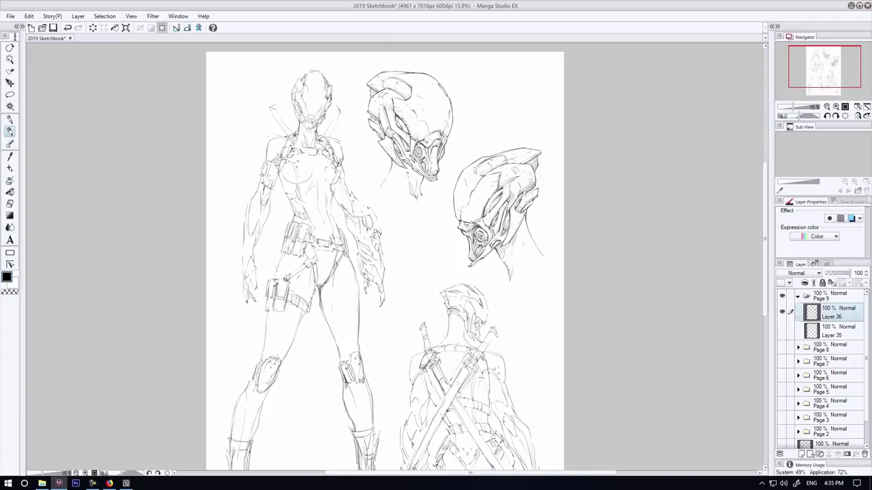
- Add strokes under the upper helmet's jaw and along the neck, and refine the contour above the brow
left_click_drag(411, 170, 418, 181)
mouse_move(408, 168)
left_mouse_down()
mouse_move(418, 179)
mouse_move(407, 175)
left_mouse_up()
mouse_move(394, 164)
left_mouse_down()
mouse_move(412, 173)
mouse_move(383, 182)
left_mouse_up()
mouse_move(450, 121)
left_mouse_down()
mouse_move(448, 136)
mouse_move(452, 121)
left_mouse_up()
left_click(11, 203)
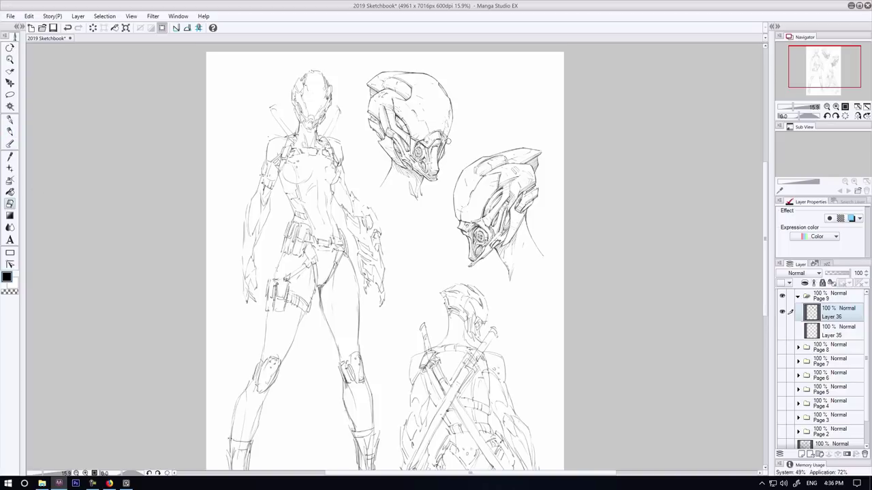
left_click(10, 132)
key("m")
key("e")
left_click_drag(450, 120, 444, 156)
left_click_drag(451, 100, 449, 135)
key("p")
key("p")
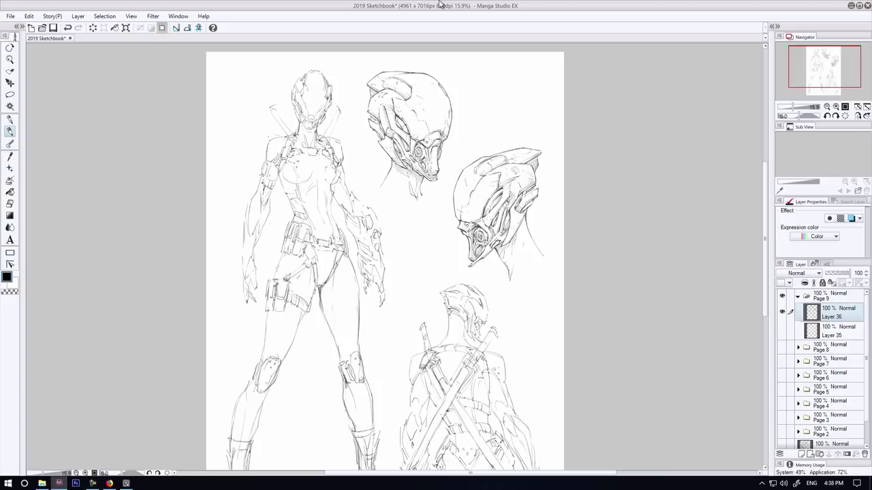
- Erase the upper helmet's forehead contour and redraw it as a slimmer curve from crown to brow
key("e")
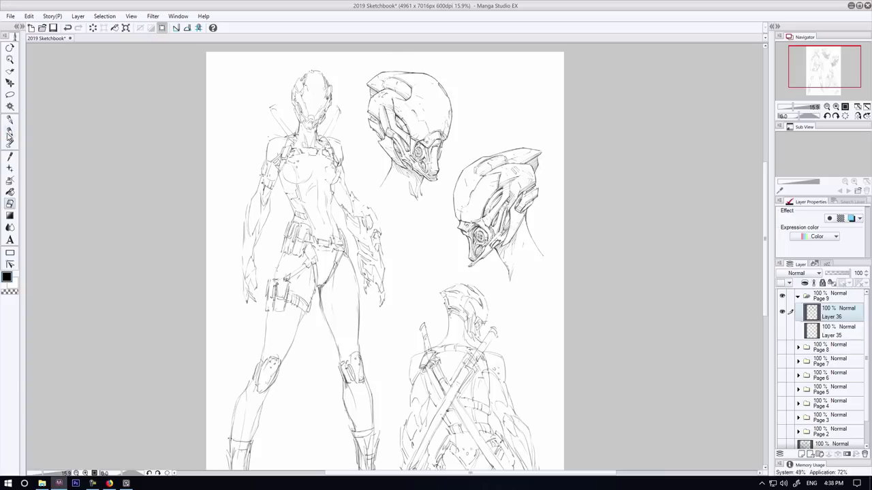
left_click(9, 132)
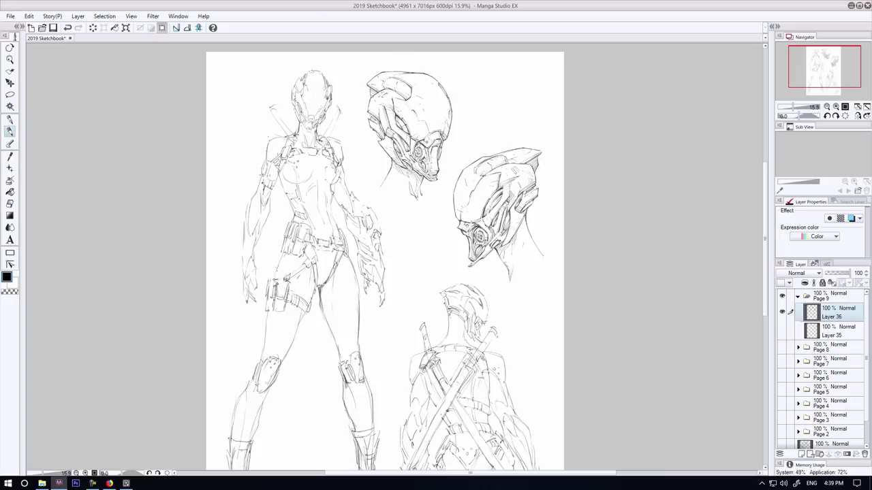
key("e")
left_click_drag(446, 140, 437, 81)
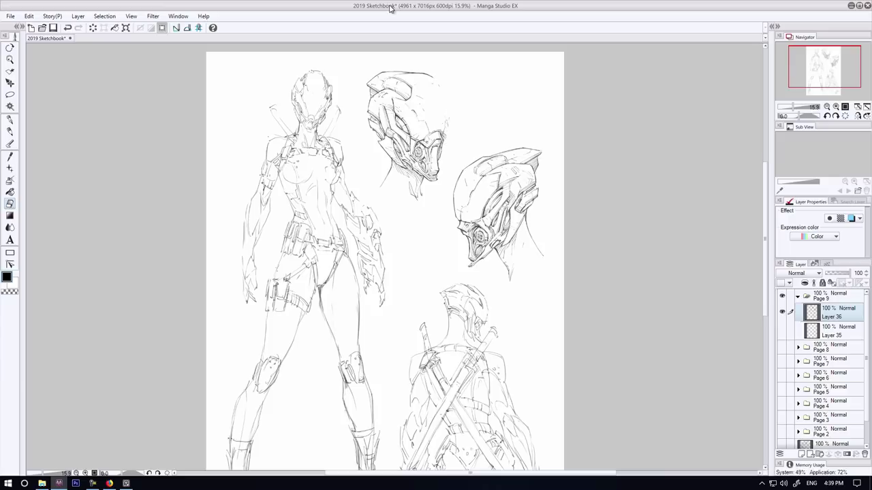
key("p")
left_click_drag(449, 139, 440, 86)
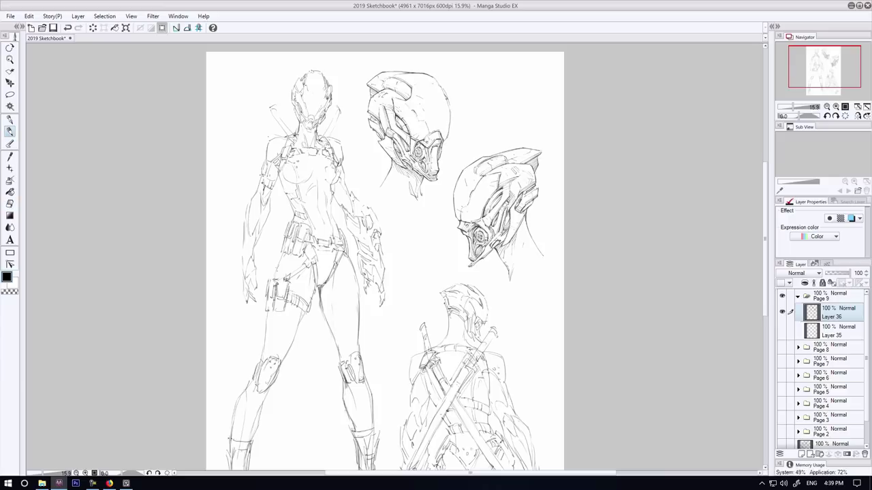
- Erase and redraw the upper helmet's crown contour between the forehead and the crest
key("e")
mouse_move(449, 138)
left_mouse_down()
mouse_move(437, 75)
mouse_move(429, 82)
left_mouse_up()
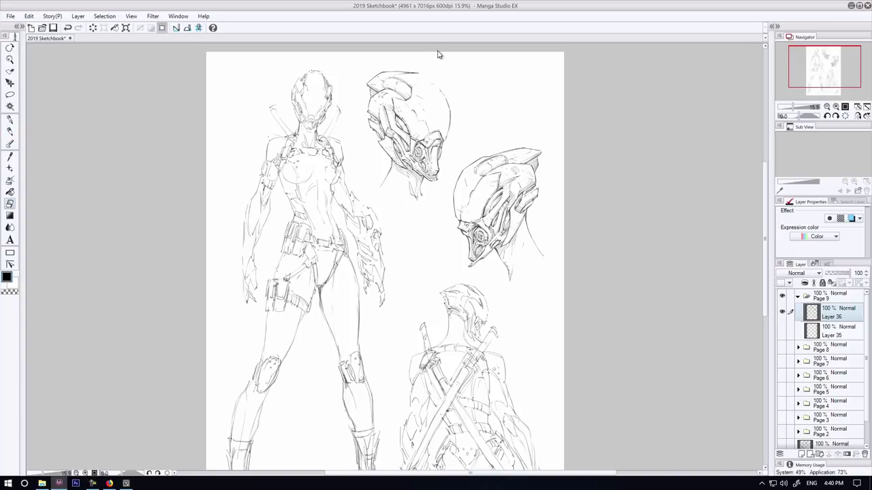
key("p")
key("e")
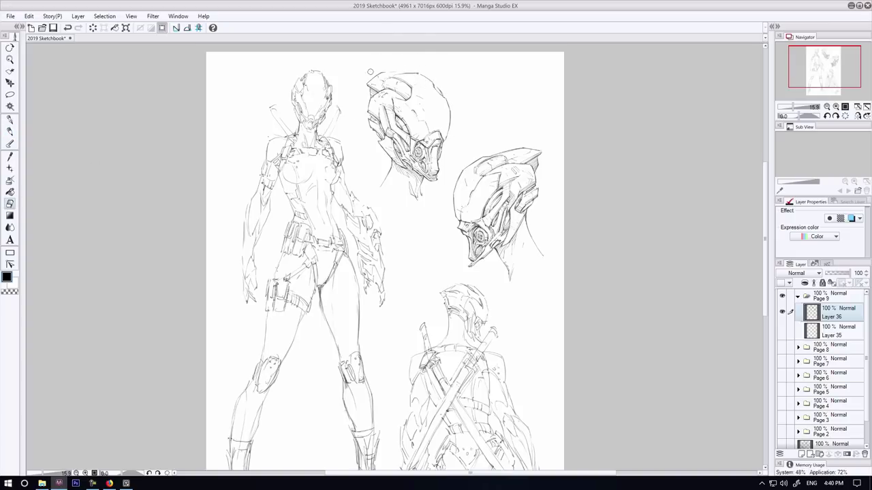
key("p")
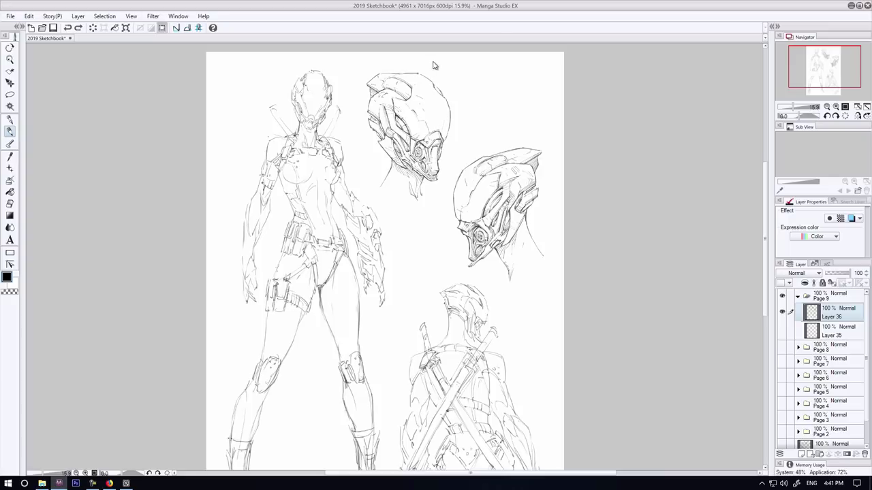
- Rework the pointed tip of the upper helmet's rear crest and darken the dome and brow outlines
key("e")
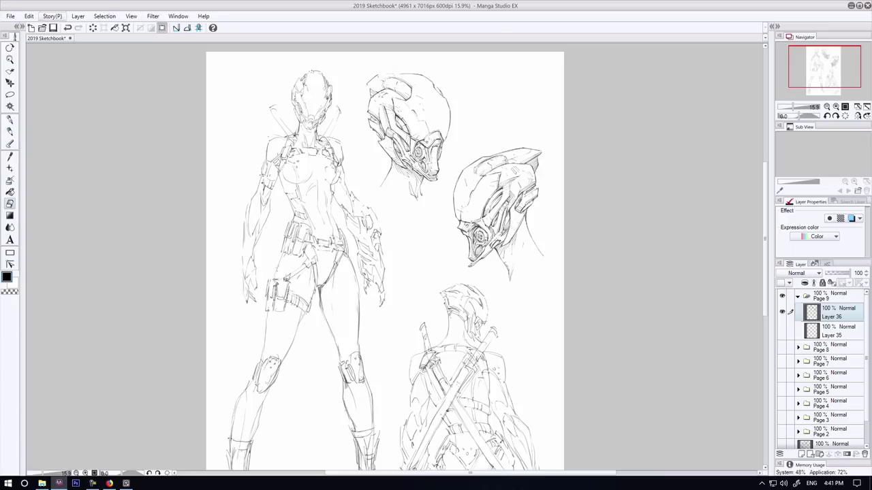
left_click(10, 132)
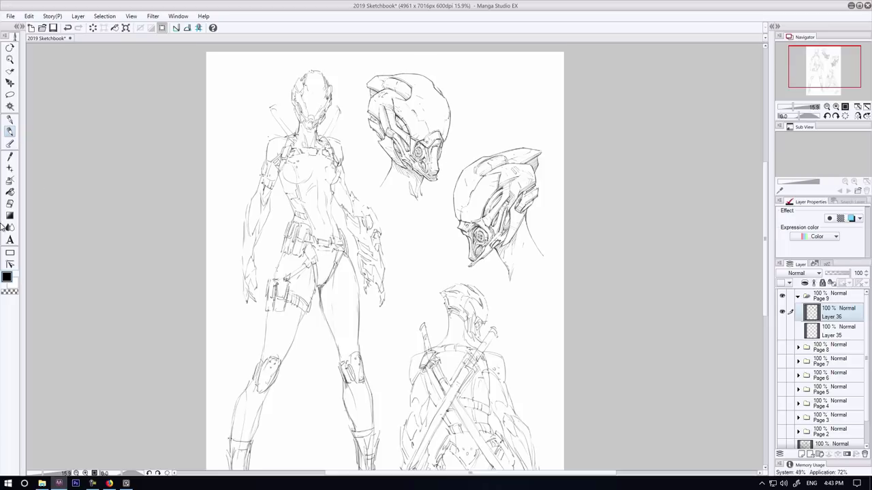
key("e")
key("p")
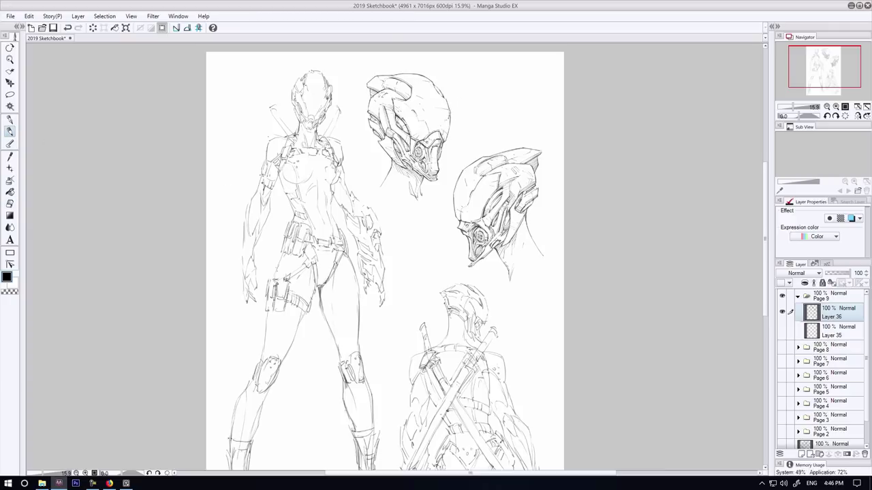
- Erase the upper helmet's round eye detail and redraw it as a narrower eye facing forward
key("j")
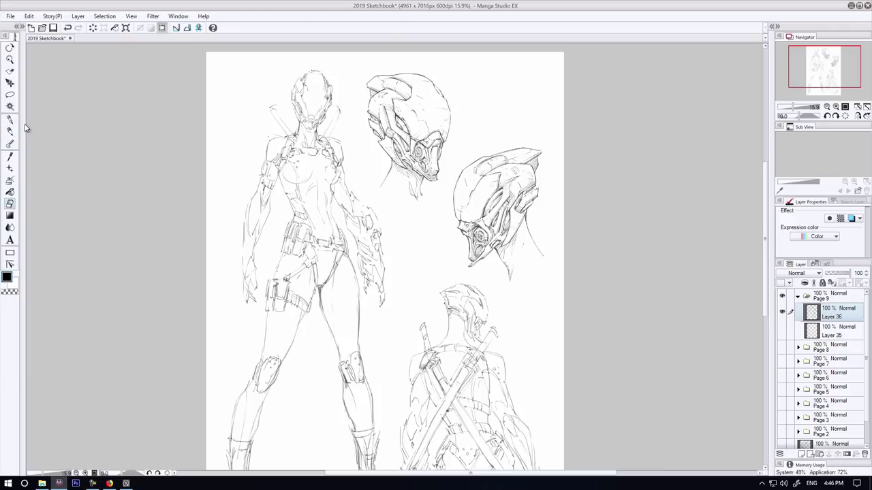
left_click(10, 132)
key("j")
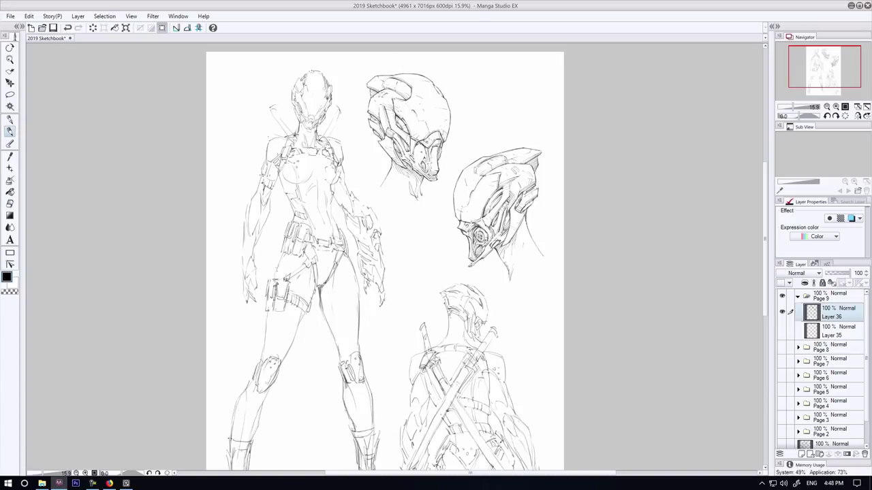
left_click(10, 132)
left_click_drag(414, 151, 422, 160)
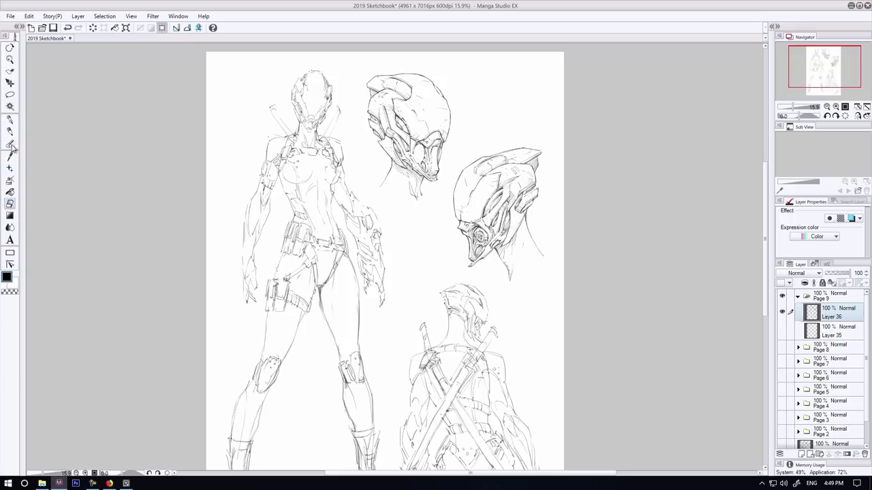
left_click(10, 131)
left_click_drag(415, 149, 421, 159)
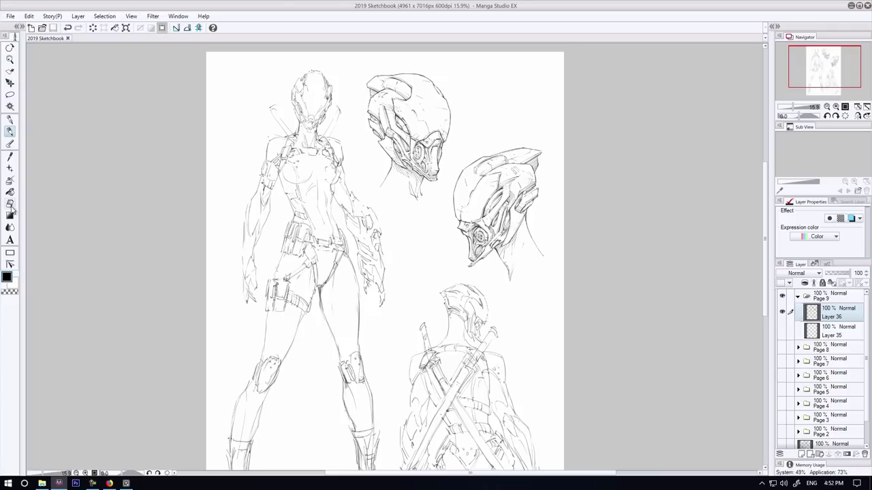
- Undo the last stroke, redraw the upper helmet's front contour, and save the sketchbook
key("p")
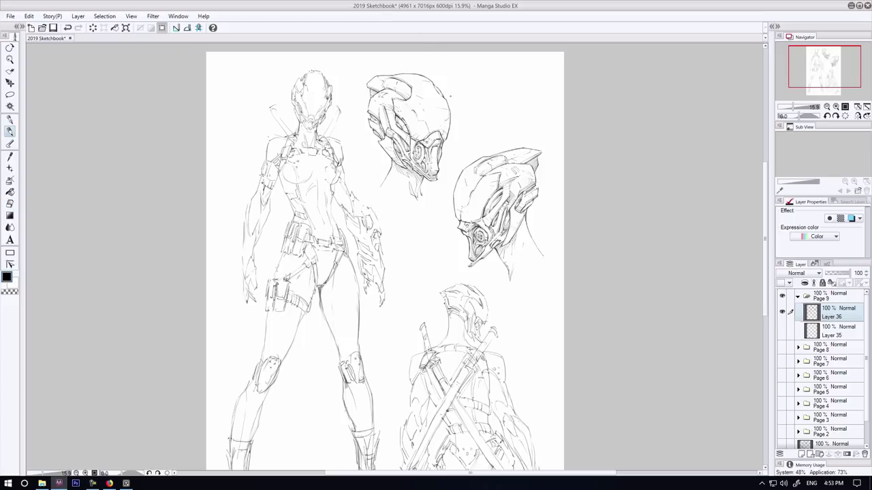
key("ctrl+z")
left_click_drag(444, 93, 450, 112)
key("ctrl+s")
- Flip the canvas horizontally, touch up the upper helmet's front contour, restore the orientation and save
left_click(857, 116)
left_click(9, 203)
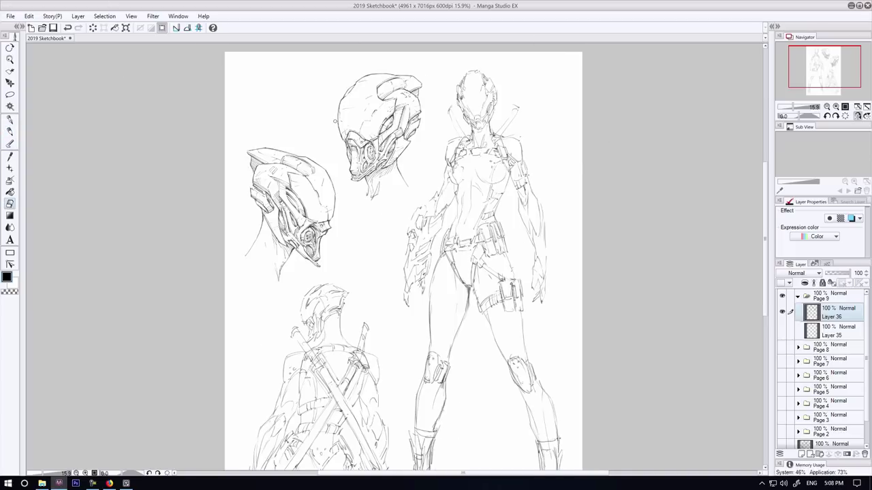
key("p")
key("h")
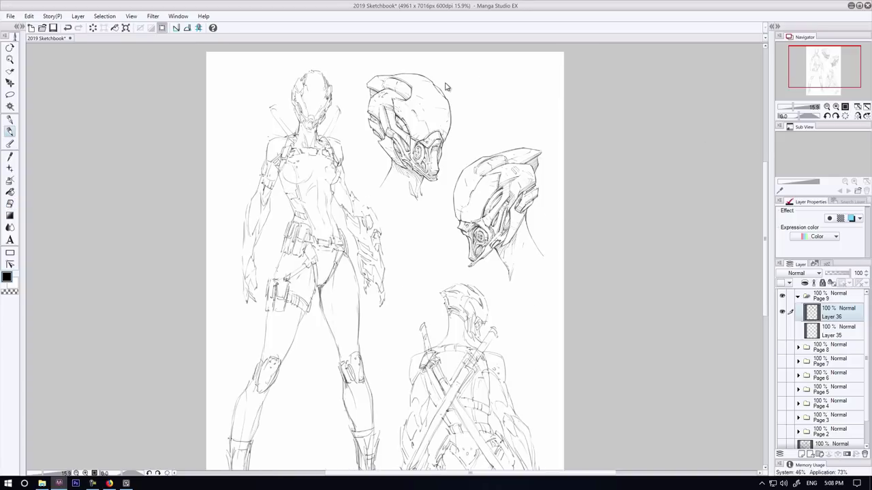
key("ctrl+s")
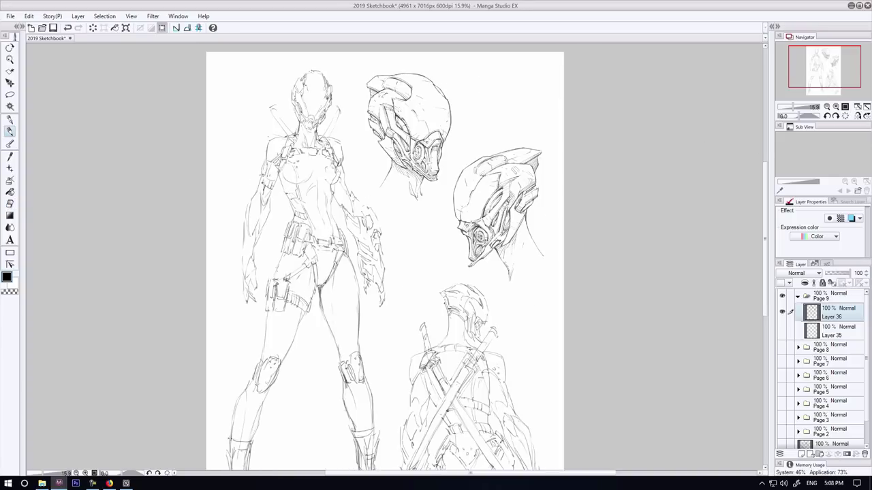
- Add fine shading lines to the crest plate of the upper helmet
key("e")
key("p")
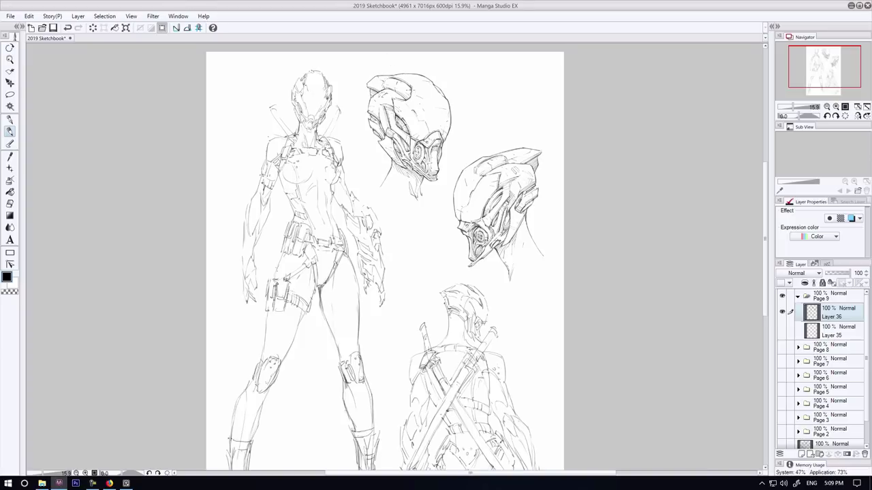
left_click_drag(410, 89, 394, 80)
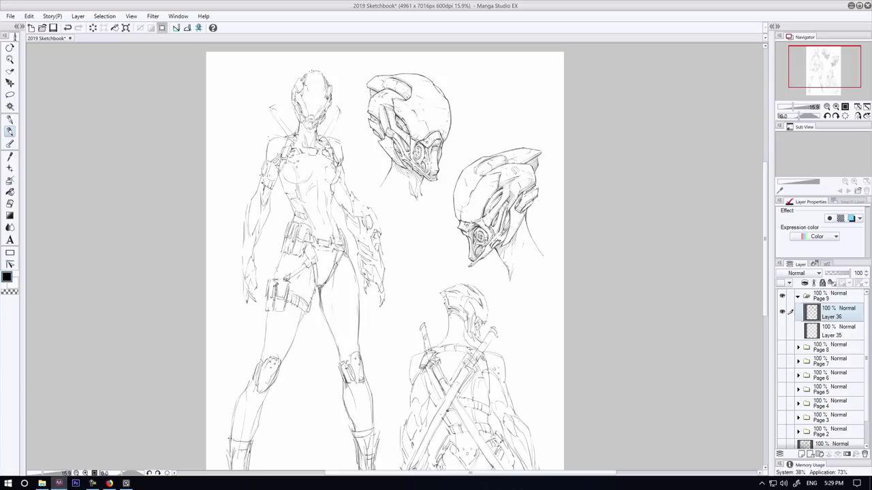
- Erase the side and face details of the full-body figure's helmet and start redrawing the visor outline
key("e")
mouse_move(301, 81)
left_mouse_down()
mouse_move(300, 92)
mouse_move(306, 84)
mouse_move(339, 91)
mouse_move(323, 115)
left_mouse_up()
key("p")
left_click(10, 203)
left_click(9, 132)
key("e")
key("p")
key("e")
key("p")
key("e")
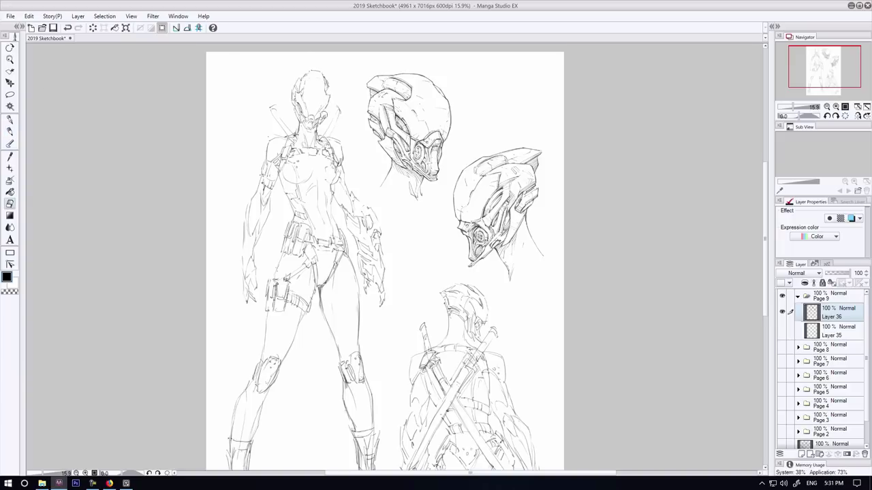
- Redraw the outer side contour of the full-body figure's helmet, undoing unwanted strokes and erasing leftover marks
key("p")
key("e")
key("p")
key("e")
left_click(11, 130)
key("e")
left_click_drag(326, 81, 328, 87)
left_click(8, 130)
key("ctrl+z")
key("ctrl+z")
key("e")
left_click_drag(329, 94, 323, 108)
left_click(10, 131)
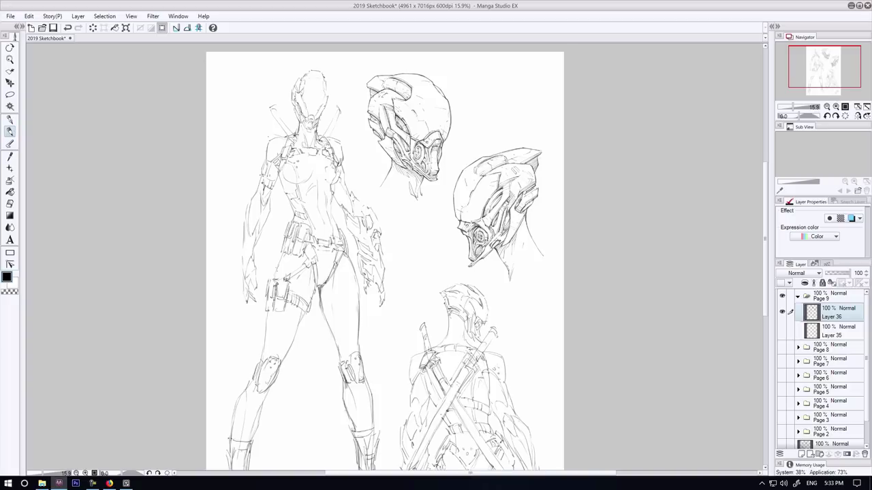
- Reshape the crown and side plates of the full-body figure's helmet by alternately erasing and redrawing lines
left_click(10, 192)
left_click(9, 204)
left_click_drag(320, 71, 325, 78)
left_click(8, 132)
left_click(12, 203)
key("p")
key("e")
key("p")
key("e")
key("p")
key("e")
key("p")
key("e")
key("p")
key("e")
key("p")
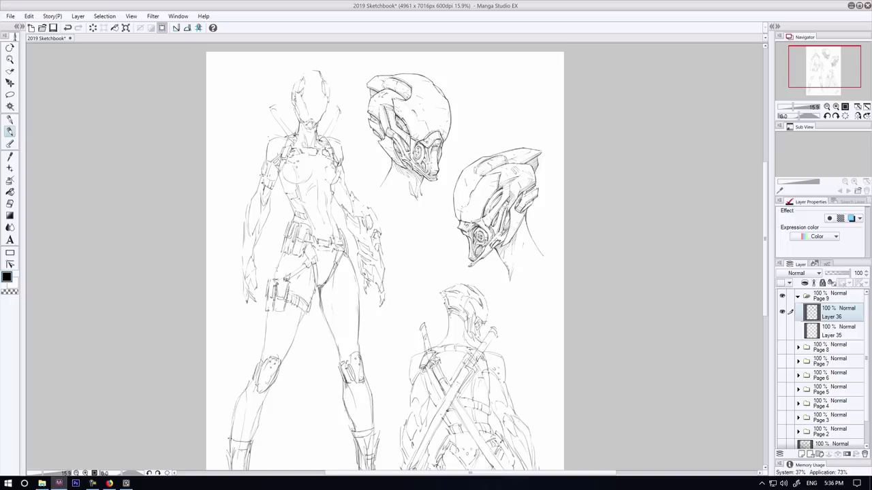
- Draw the crest and inner faceplate lines on the full-body figure's helmet, cleaning up between strokes
key("e")
key("p")
key("e")
key("p")
key("e")
key("p")
key("ctrl+z")
key("ctrl+y")
key("e")
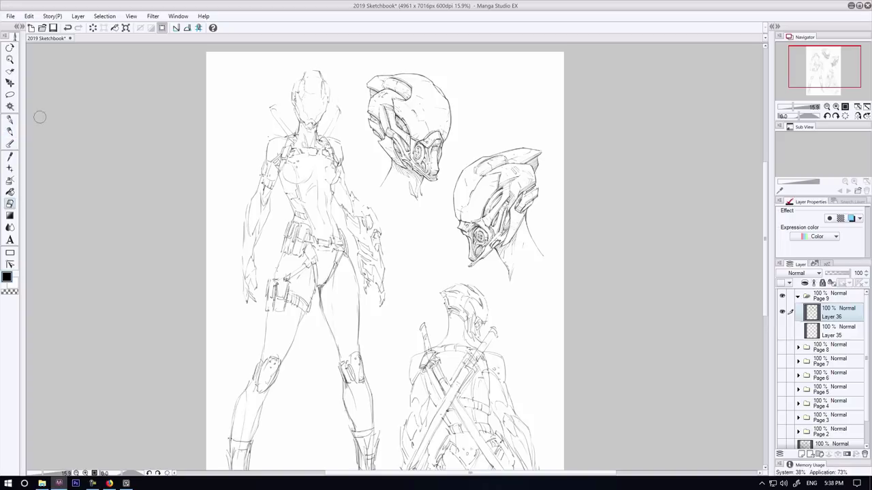
- Refine the side plate of the full-body figure's helmet and define the mouthpiece at its chin
key("p")
key("e")
left_click(300, 91)
key("p")
key("e")
key("p")
key("e")
left_click(10, 131)
key("e")
key("p")
key("e")
key("p")
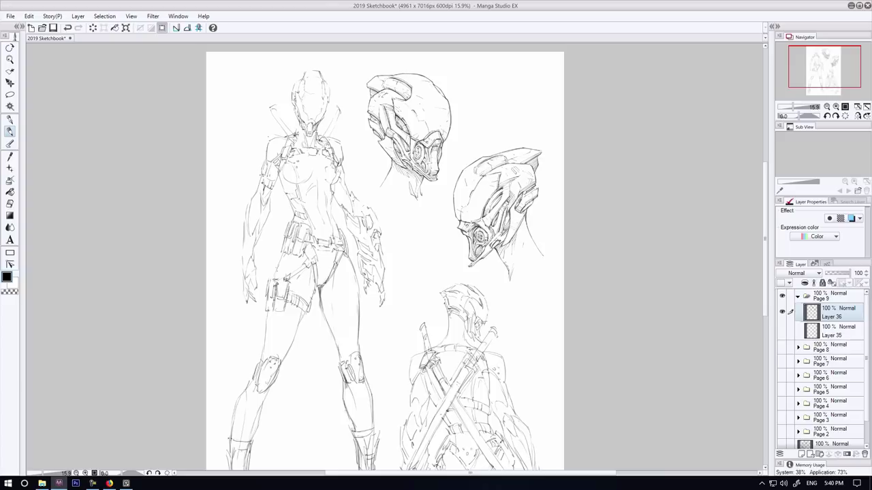
- Rework the jaw edges around the mouthpiece of the full-body figure's helmet and darken its details
key("e")
key("p")
left_click(10, 203)
left_click_drag(299, 122, 294, 115)
left_click(10, 132)
key("e")
key("p")
key("e")
key("p")
key("e")
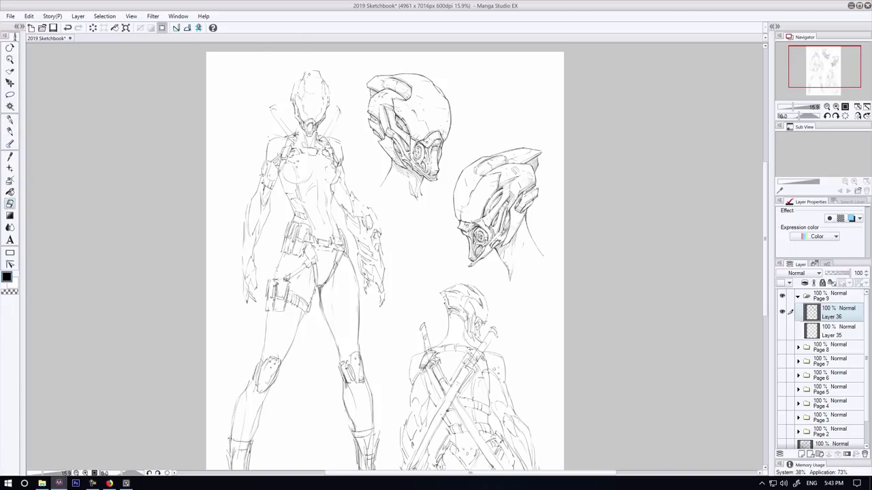
- Clean up and redraw the crown and faceplate contours of the full-body figure's helmet, alternating pen and eraser
key("p")
key("e")
key("p")
key("e")
key("p")
key("e")
key("p")
key("e")
key("p")
- Check the drawing in mirrored view and reshape the full-body figure's helmet crown into a lower, rounder dome
left_click(857, 116)
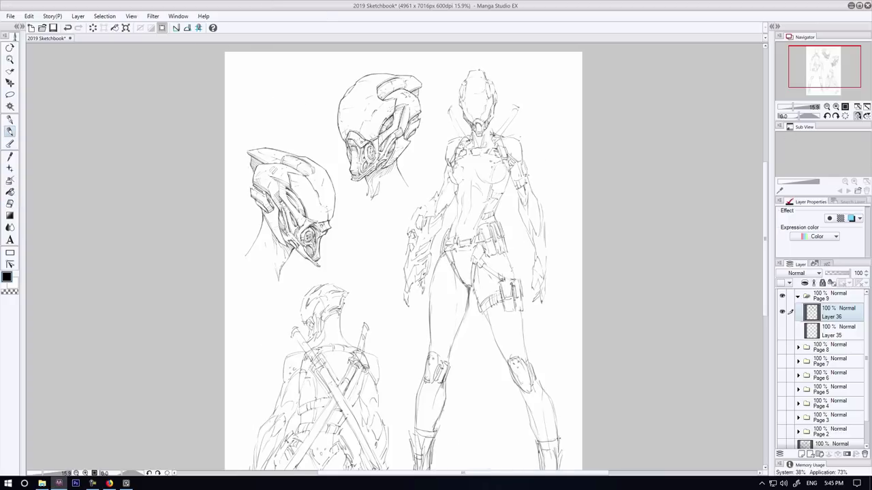
key("e")
key("p")
key("e")
key("p")
key("e")
key("p")
key("e")
key("p")
key("ctrl+z")
key("ctrl+y")
key("e")
key("p")
- Refine the mouthpiece and neighbouring faceplate edges of the full-body figure's helmet in the mirrored view
left_click_drag(477, 124, 483, 132)
key("e")
key("p")
key("e")
key("p")
key("e")
key("p")
key("e")
key("p")
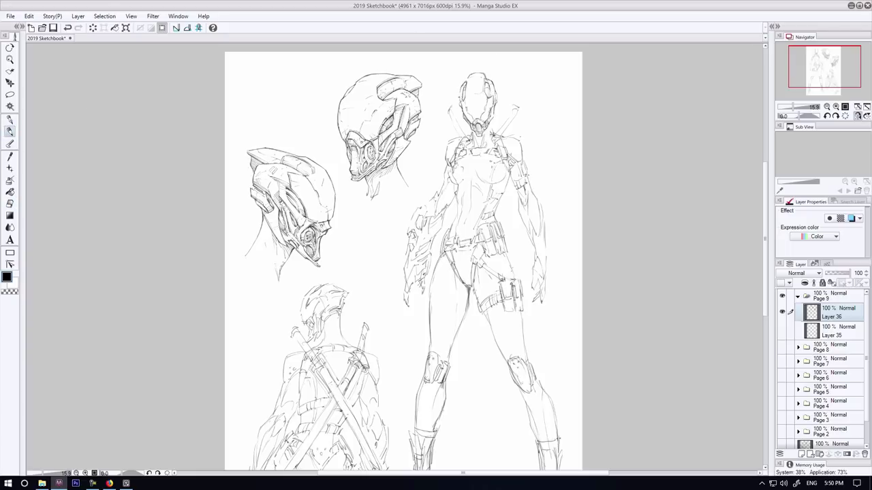
- Touch up the side plate of the full-body figure's helmet, unmirror the view, and erase stray lines along the jaw
mouse_move(465, 111)
left_mouse_down()
mouse_move(464, 122)
mouse_move(460, 110)
left_mouse_up()
key("e")
key("p")
key("e")
left_click(10, 131)
left_click(858, 116)
key("e")
mouse_move(318, 115)
left_mouse_down()
mouse_move(303, 109)
mouse_move(317, 122)
mouse_move(300, 145)
left_mouse_up()
- Redraw the chin and mouthpiece of the full-body figure's helmet, erasing excess lines between strokes
left_click(10, 131)
left_click(10, 203)
left_click(10, 132)
left_click(10, 204)
key("p")
left_click(11, 204)
left_click_drag(312, 125, 311, 134)
left_click(10, 131)
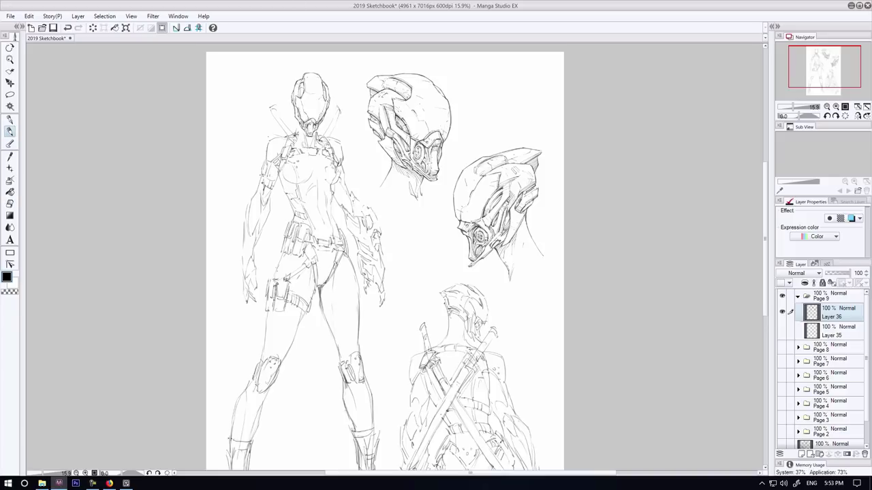
key("e")
key("p")
left_click(10, 203)
left_click(11, 133)
left_click_drag(312, 122, 312, 135)
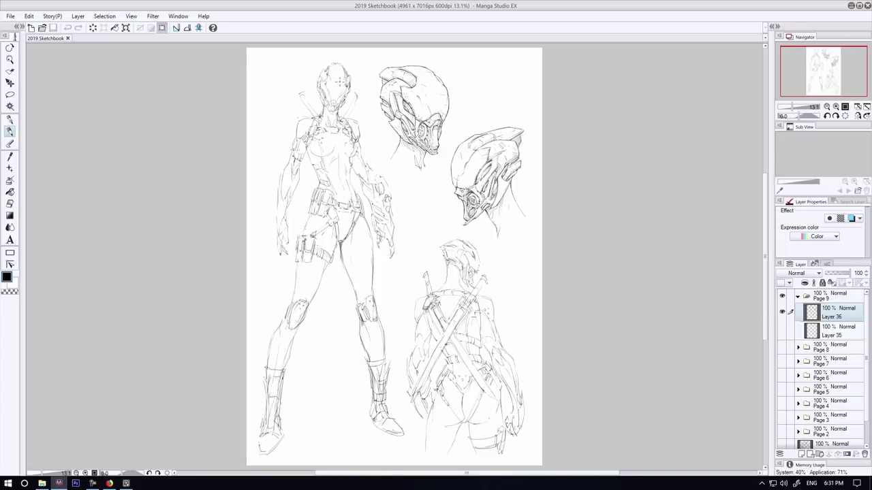
- Erase the top of the full-body figure's helmet and rework its crown and upper side plates
left_click(835, 107)
left_click(835, 106)
left_click(836, 106)
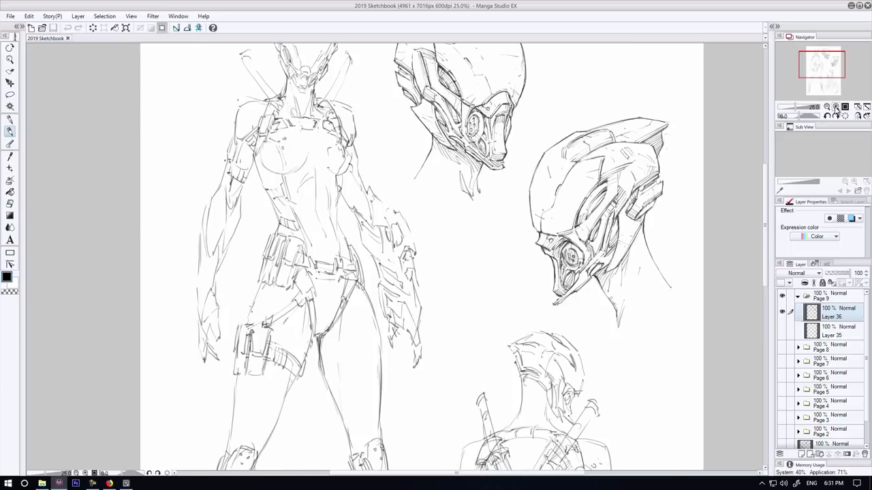
mouse_move(764, 197)
left_mouse_down()
mouse_move(765, 173)
mouse_move(765, 200)
left_mouse_up()
left_click(826, 107)
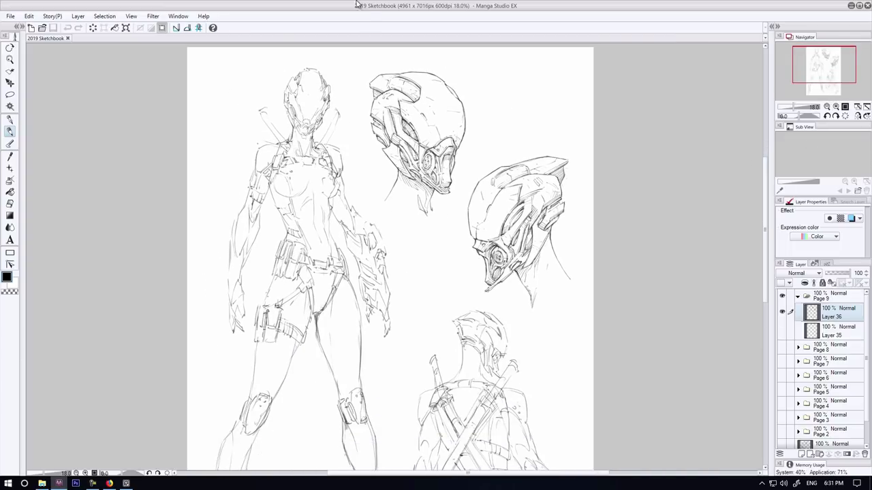
key("e")
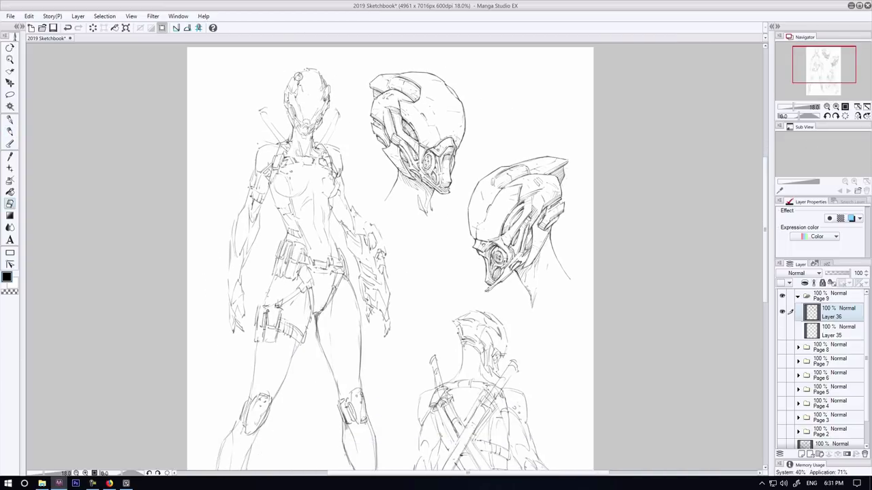
key("p")
key("e")
key("p")
key("e")
key("p")
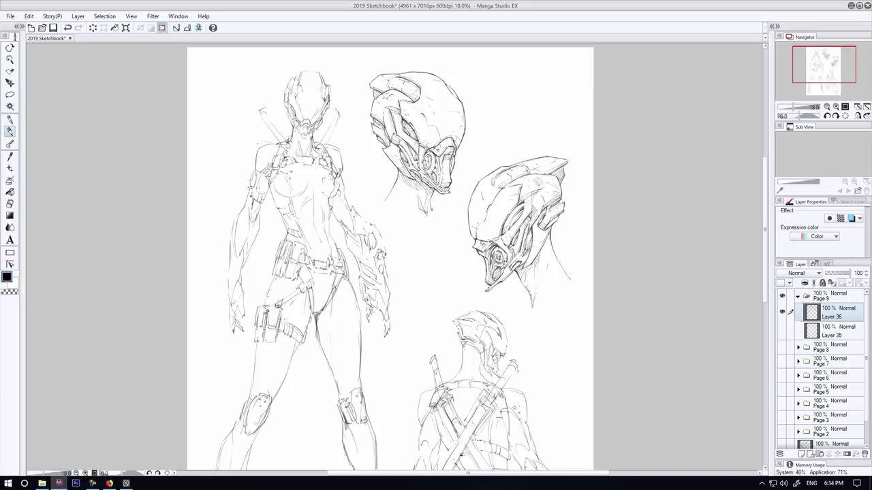
- Refine the faceplate outline and side plates of the full-body figure's helmet with alternating pen and eraser strokes
key("e")
key("p")
key("e")
key("p")
key("e")
key("p")
key("e")
key("p")
key("e")
key("p")
key("e")
key("p")
key("e")
key("p")
- Define the mouthpiece and upper side plate of the full-body figure's helmet, cleaning up between strokes
left_click_drag(305, 124, 308, 135)
left_click_drag(323, 82, 325, 91)
key("e")
key("p")
key("e")
key("p")
key("e")
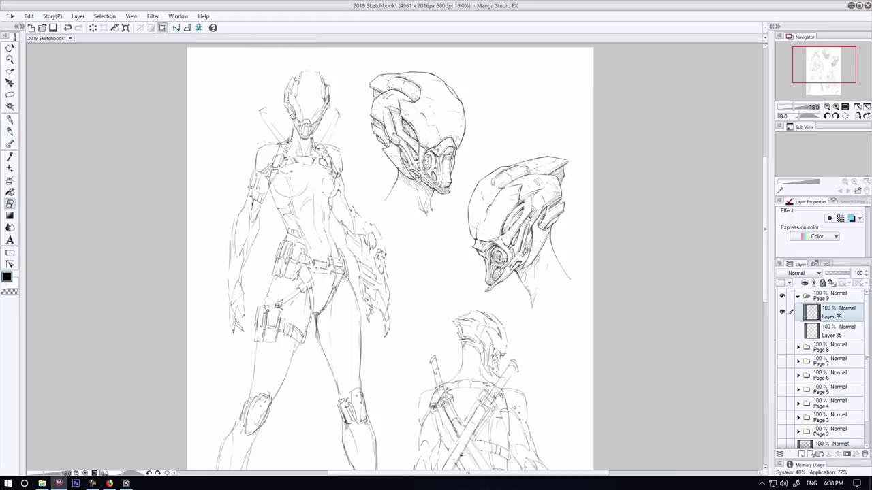
- Strengthen the jaw lines on both sides of the full-body figure's helmet mouthpiece
key("p")
key("e")
key("p")
mouse_move(289, 118)
left_mouse_down()
mouse_move(295, 135)
mouse_move(293, 127)
mouse_move(316, 131)
left_mouse_up()
key("e")
key("p")
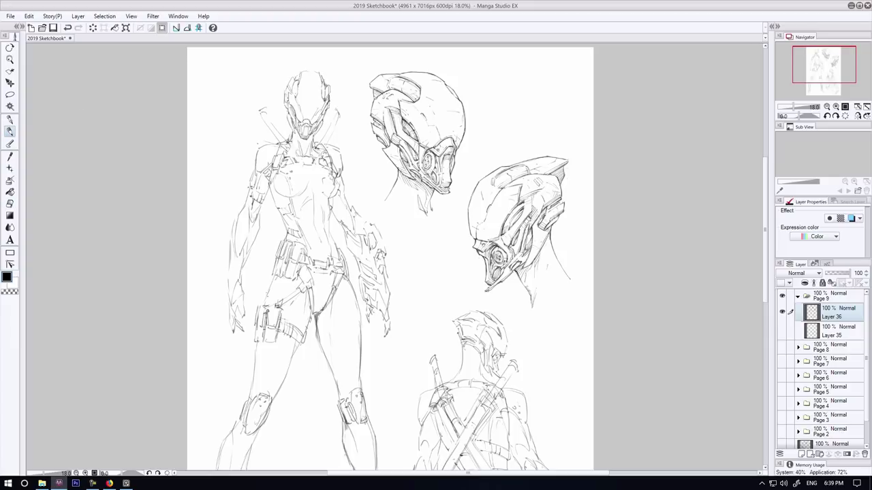
- Clean the side plate edge, close the crown outline of the full-body figure's helmet, and save the sketchbook
key("e")
mouse_move(328, 90)
left_mouse_down()
mouse_move(324, 79)
mouse_move(319, 104)
left_mouse_up()
key("p")
key("e")
key("p")
key("e")
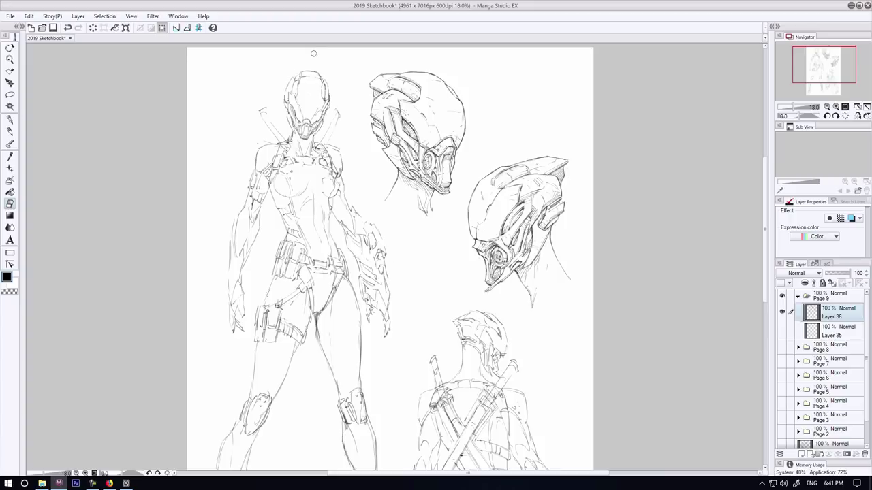
key("p")
key("ctrl+s")
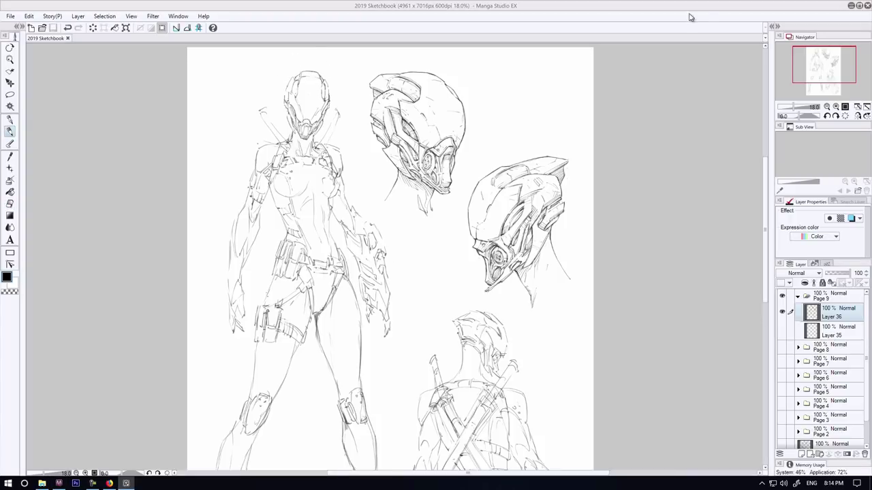
- Erase and redraw the lower faceplate edge above the mouthpiece of the full-body figure's helmet
left_click(691, 18)
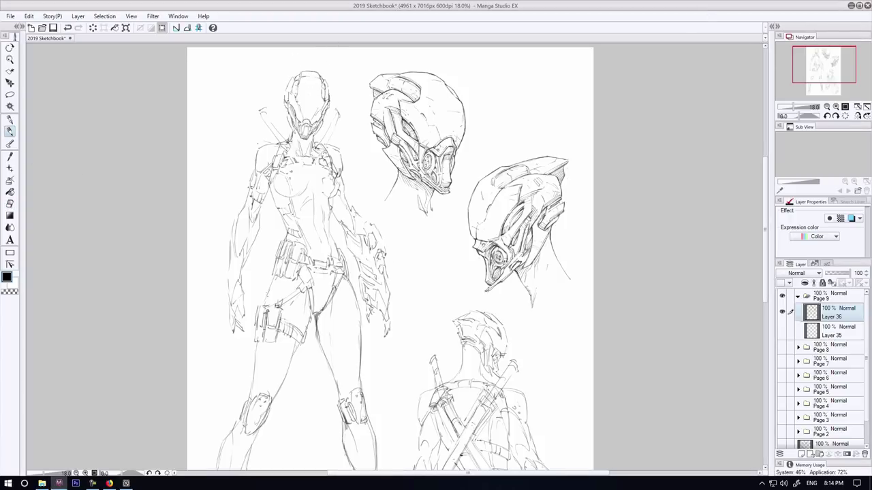
key("e")
key("p")
key("e")
left_click_drag(321, 116, 311, 123)
key("p")
key("e")
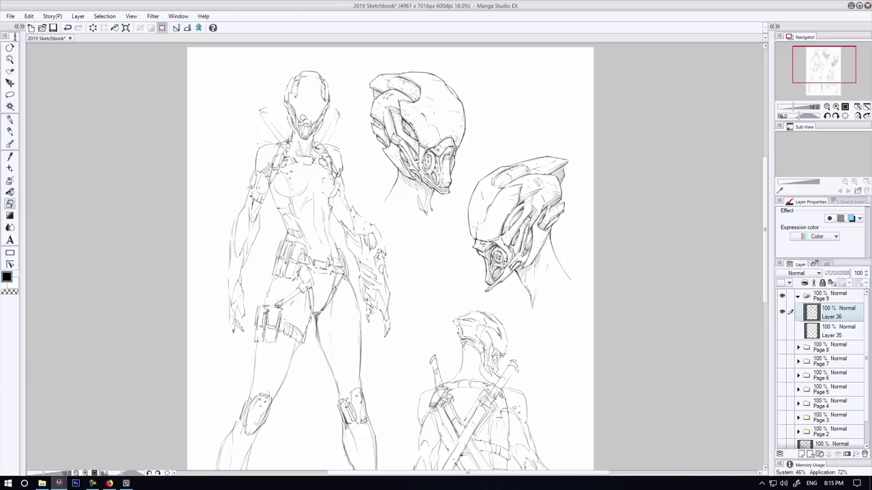
key("p")
- Adjust the faceplate and inner side contours of the full-body figure's helmet with pen and eraser
mouse_move(320, 94)
left_mouse_down()
mouse_move(323, 103)
mouse_move(301, 98)
left_mouse_up()
key("e")
key("p")
key("e")
key("p")
key("e")
key("p")
- Clean up and redraw lines on the upper part of the full-body figure
left_click(857, 106)
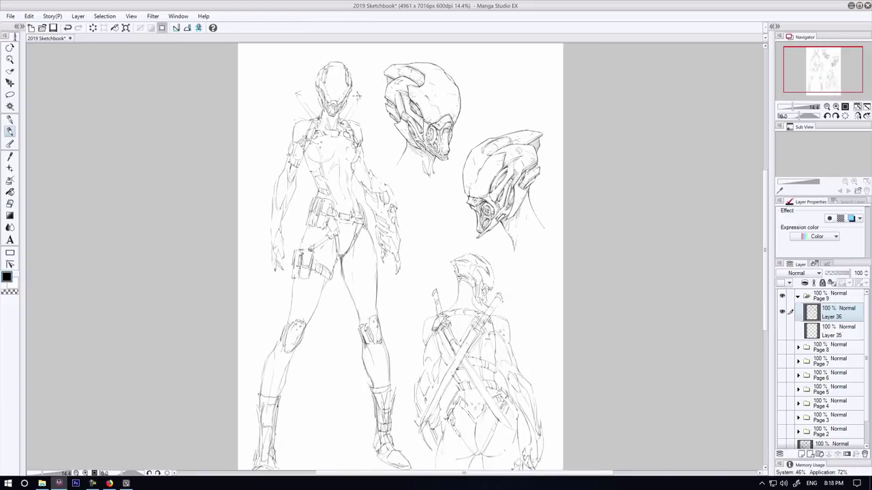
scroll(344, 82, "up", 2)
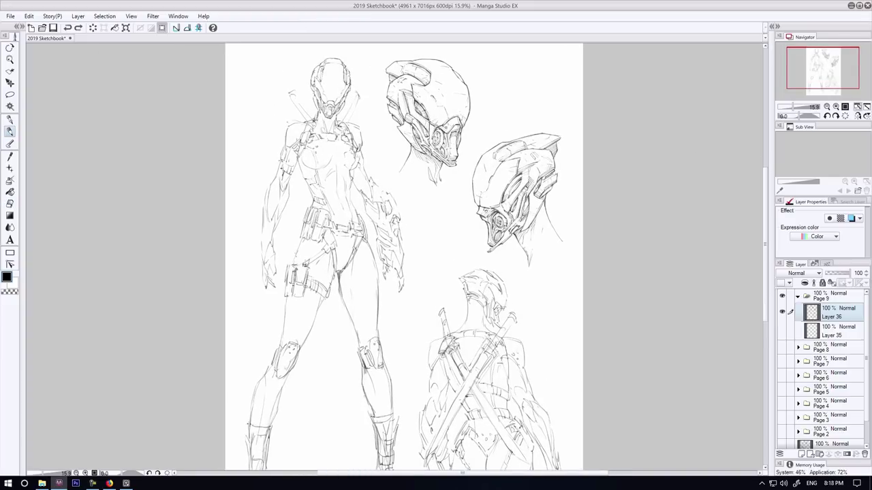
key("e")
key("p")
key("e")
key("p")
key("e")
key("p")
left_click_drag(353, 170, 355, 209)
mouse_move(333, 172)
left_mouse_down()
mouse_move(344, 198)
mouse_move(323, 187)
mouse_move(337, 194)
mouse_move(346, 227)
left_mouse_up()
key("ctrl+z")
key("ctrl+z")
key("ctrl+z")
key("ctrl+z")
key("ctrl+z")
- Hatch the abdomen and ribs of the full-body figure and clean up the lines just above its belt
mouse_move(345, 197)
left_mouse_down()
mouse_move(350, 227)
mouse_move(335, 218)
left_mouse_up()
left_click_drag(317, 173, 319, 184)
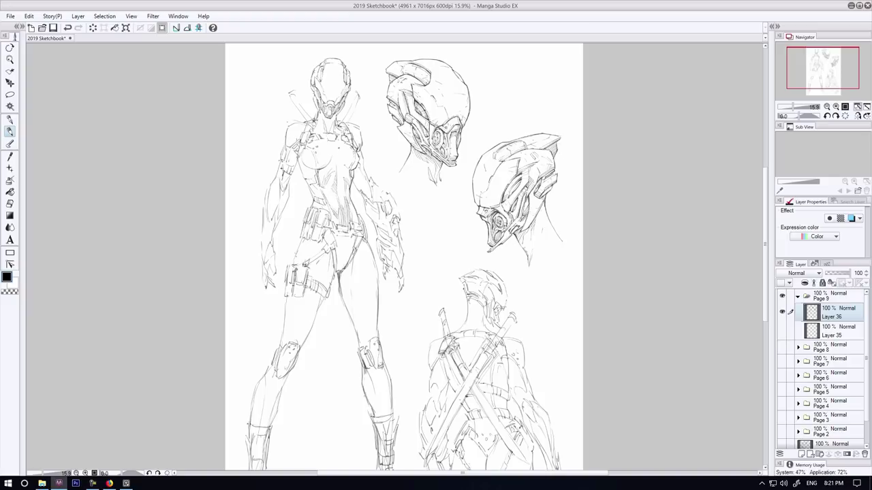
mouse_move(302, 152)
left_mouse_down()
mouse_move(303, 163)
mouse_move(316, 157)
mouse_move(329, 175)
left_mouse_up()
key("ctrl+z")
key("e")
mouse_move(323, 223)
left_mouse_down()
mouse_move(331, 231)
mouse_move(355, 223)
left_mouse_up()
key("p")
key("e")
key("p")
- Erase excess lines at the centre of the full-body figure's chest and lower abdomen
left_click_drag(318, 175, 323, 185)
key("ctrl+z")
key("e")
left_click_drag(324, 148, 333, 161)
mouse_move(340, 198)
left_mouse_down()
mouse_move(350, 224)
mouse_move(329, 224)
mouse_move(351, 224)
left_mouse_up()
key("p")
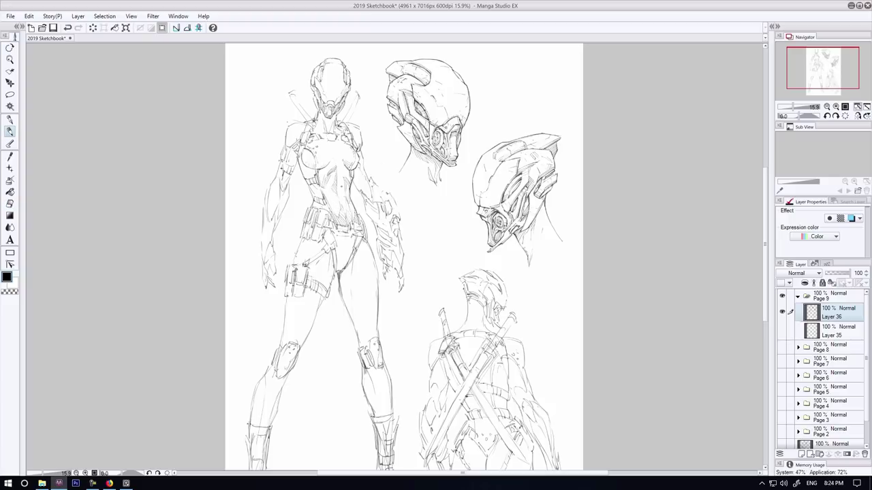
- Add shading strokes to the full-body figure's abdomen and lighten the lines beneath its chest
left_click_drag(344, 184, 339, 198)
left_click_drag(333, 147, 328, 158)
key("ctrl+z")
key("ctrl+y")
key("ctrl+z")
key("e")
left_click_drag(334, 169, 323, 188)
key("p")
key("ctrl+z")
key("ctrl+z")
- Shade the underside of the full-body figure's chest and the adjoining side of its ribs with hatching
mouse_move(315, 169)
left_mouse_down()
mouse_move(309, 176)
mouse_move(352, 170)
left_mouse_up()
key("ctrl+z")
left_click(10, 203)
left_click(9, 131)
left_click_drag(302, 169, 321, 192)
left_click_drag(315, 192, 324, 198)
left_click_drag(304, 157, 301, 167)
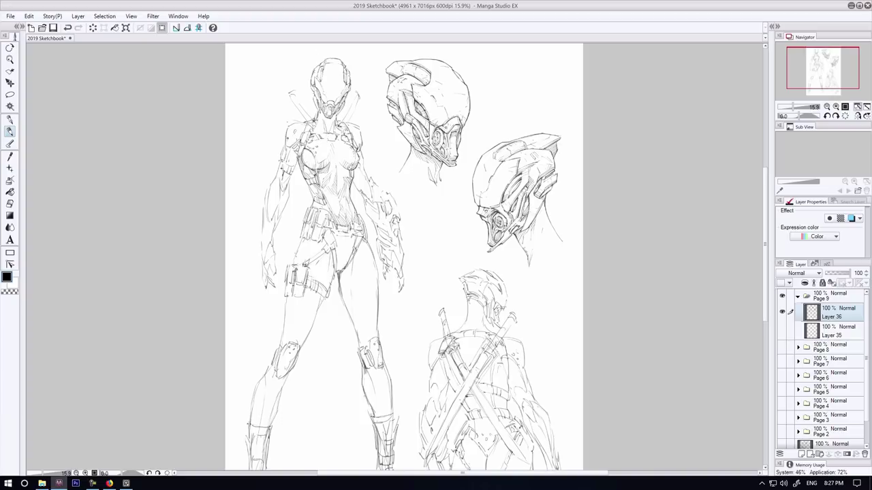
- Darken and hatch the full-body figure's shoulder pads and the upper ends of its chest harness straps
left_click_drag(304, 129, 296, 132)
mouse_move(301, 130)
left_mouse_down()
mouse_move(288, 146)
mouse_move(287, 139)
left_mouse_up()
left_click_drag(305, 122, 298, 130)
left_click_drag(359, 130, 351, 146)
mouse_move(362, 131)
left_mouse_down()
mouse_move(353, 145)
mouse_move(351, 137)
left_mouse_up()
mouse_move(343, 124)
left_mouse_down()
mouse_move(312, 129)
mouse_move(331, 128)
left_mouse_up()
- Refine the full-body figure's collar area and add shading from the upper chest to the adjoining shoulder and upper arm
key("e")
key("p")
left_click_drag(324, 117, 329, 124)
left_click_drag(334, 118, 315, 132)
key("ctrl+z")
left_click_drag(304, 54, 297, 62)
key("ctrl+z")
left_click_drag(319, 124, 299, 159)
left_click_drag(349, 132, 291, 152)
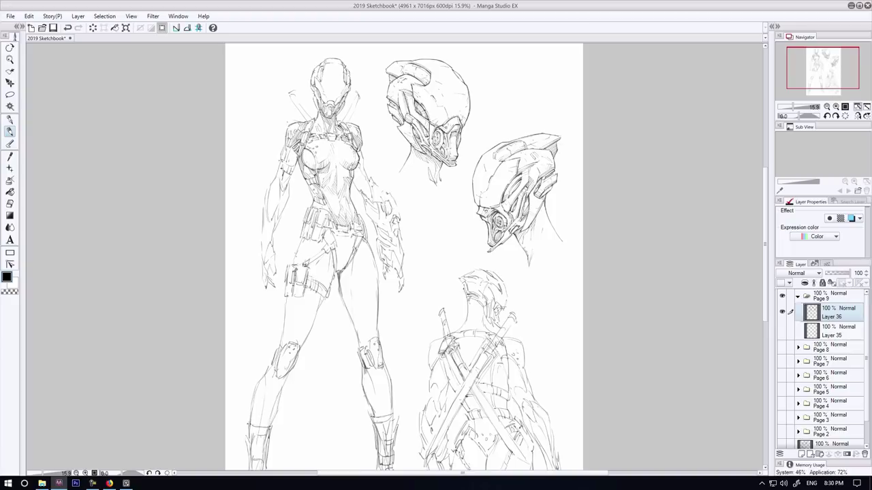
mouse_move(316, 185)
left_mouse_down()
mouse_move(308, 199)
mouse_move(305, 184)
mouse_move(320, 213)
left_mouse_up()
left_click_drag(297, 152, 276, 223)
key("ctrl+z")
mouse_move(279, 206)
left_mouse_down()
mouse_move(264, 213)
mouse_move(265, 253)
left_mouse_up()
key("ctrl+z")
key("ctrl+z")
key("ctrl+z")
key("ctrl+z")
- Draw muscle and panel lines on the forearm farther from the helmet studies and define that hand's fingers
left_click_drag(266, 219, 269, 243)
left_click_drag(273, 231, 271, 242)
left_click_drag(281, 195, 272, 219)
mouse_move(282, 188)
left_mouse_down()
mouse_move(275, 203)
mouse_move(277, 192)
left_mouse_up()
left_click_drag(274, 254, 266, 275)
left_click_drag(267, 266, 267, 288)
left_click_drag(269, 270, 271, 282)
left_click_drag(263, 228, 259, 250)
left_click_drag(258, 249, 263, 267)
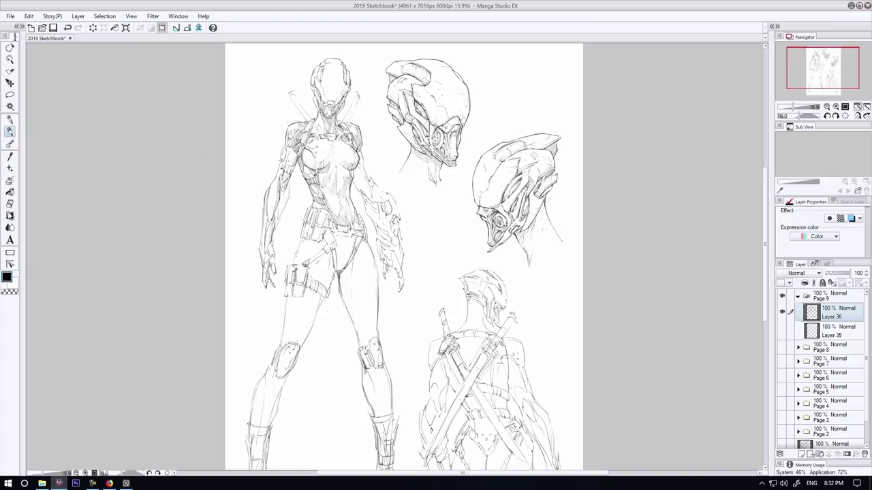
- Clean up the outer contour of the same forearm and reinforce the line of its upper arm
left_click(10, 203)
left_click(10, 132)
left_click_drag(264, 221, 262, 234)
left_click_drag(263, 225, 259, 248)
left_click_drag(285, 141, 286, 173)
left_click(10, 204)
left_click(10, 132)
left_click_drag(269, 226, 268, 245)
key("ctrl+z")
- Shade the inner side of the same forearm with strokes running from the elbow to the wrist
left_click_drag(289, 194, 277, 216)
left_click_drag(284, 206, 279, 217)
left_click_drag(282, 215, 264, 261)
left_click_drag(271, 250, 267, 260)
left_click_drag(270, 208, 270, 217)
key("ctrl+z")
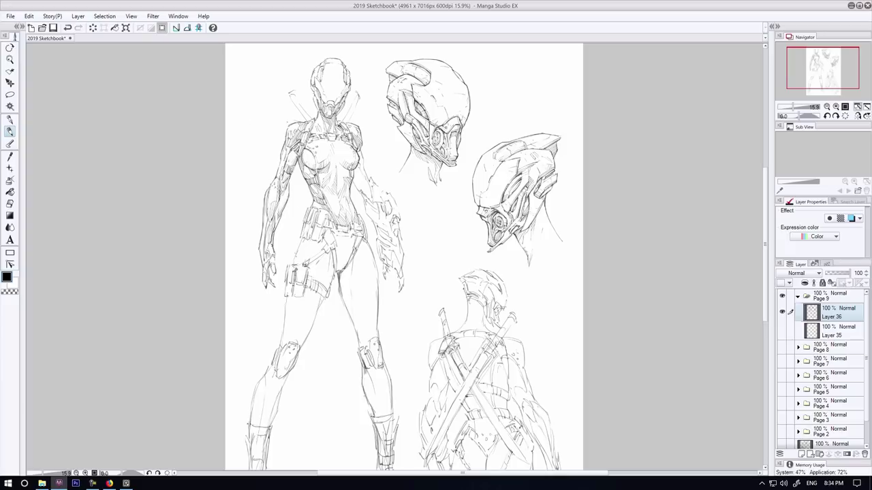
- Touch up the hand, shoulder edge and inner elbow of the arm farther from the helmet studies
left_click_drag(262, 264, 263, 276)
left_click_drag(273, 265, 270, 273)
key("ctrl+z")
left_click(11, 205)
left_click_drag(293, 118, 289, 123)
left_click(10, 132)
key("ctrl+z")
left_click_drag(294, 183, 288, 197)
- Rework the upper arm nearer the helmet studies where it meets the side of the full-body figure's chest
mouse_move(355, 177)
left_mouse_down()
mouse_move(363, 189)
mouse_move(358, 184)
left_mouse_up()
mouse_move(355, 168)
left_mouse_down()
mouse_move(371, 200)
mouse_move(362, 186)
left_mouse_up()
key("ctrl+z")
key("ctrl+z")
left_click(7, 205)
left_click(9, 131)
mouse_move(352, 165)
left_mouse_down()
mouse_move(360, 185)
mouse_move(353, 180)
left_mouse_up()
left_click(10, 203)
key("ctrl+z")
key("ctrl+z")
left_click(9, 132)
- Draw the elbow and upper forearm plating on the arm nearer the helmet studies
left_click_drag(352, 180, 366, 195)
left_click_drag(363, 186, 373, 209)
left_click_drag(381, 179, 372, 203)
mouse_move(380, 188)
left_mouse_down()
mouse_move(359, 206)
mouse_move(368, 223)
left_mouse_up()
left_click_drag(380, 211, 366, 222)
key("ctrl+z")
key("ctrl+z")
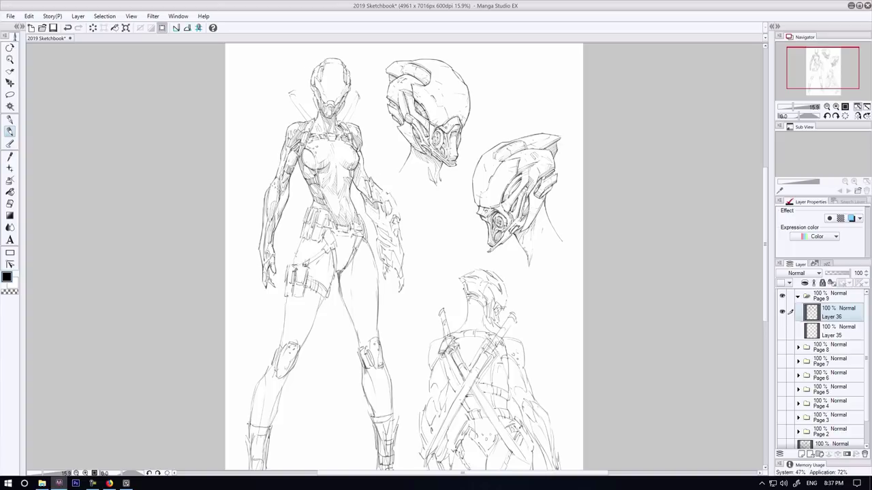
- Erase stray lines along the same upper arm and define the armor plates in the middle of its forearm
left_click(9, 204)
mouse_move(363, 162)
left_mouse_down()
mouse_move(372, 202)
mouse_move(363, 193)
left_mouse_up()
left_click(9, 131)
key("e")
key("p")
key("ctrl+z")
mouse_move(392, 215)
left_mouse_down()
mouse_move(399, 225)
mouse_move(379, 219)
mouse_move(370, 236)
left_mouse_up()
key("ctrl+z")
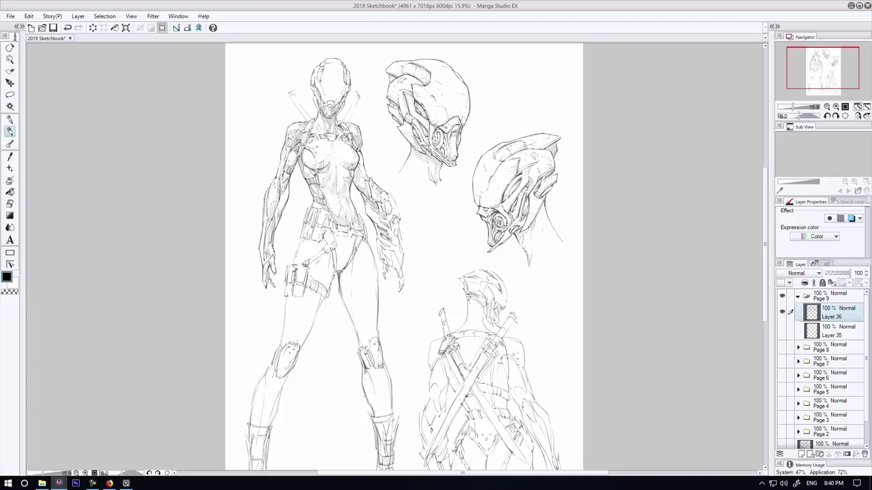
- Strengthen the outer edge of the armored forearm from the elbow to the wrist and clean up its lines
mouse_move(398, 202)
left_mouse_down()
mouse_move(386, 222)
mouse_move(396, 269)
left_mouse_up()
left_click(10, 204)
left_click(10, 132)
key("ctrl+z")
key("ctrl+z")
left_click(9, 203)
left_click(10, 131)
key("ctrl+z")
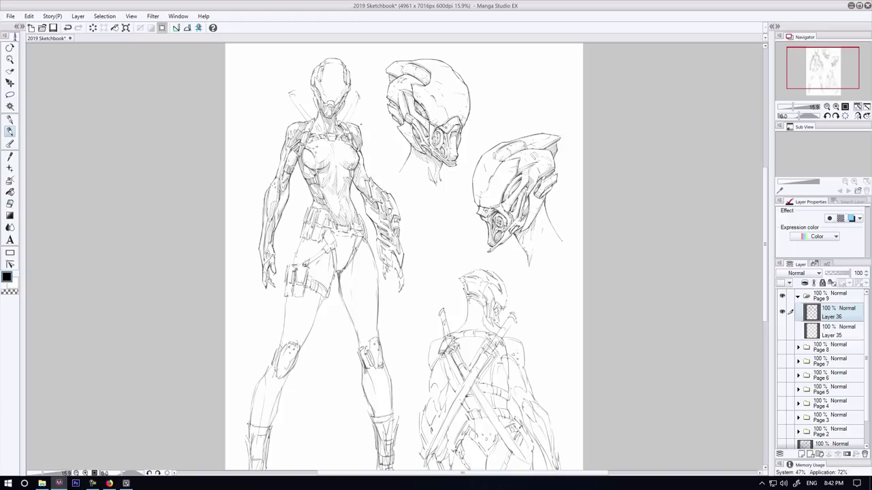
- Darken the armored forearm's lower plates and shade its wrist and hand
key("ctrl+z")
left_click_drag(399, 236, 404, 253)
mouse_move(393, 198)
left_mouse_down()
mouse_move(401, 219)
mouse_move(377, 258)
left_mouse_up()
mouse_move(381, 240)
left_mouse_down()
mouse_move(376, 261)
mouse_move(384, 267)
left_mouse_up()
key("e")
key("ctrl+z")
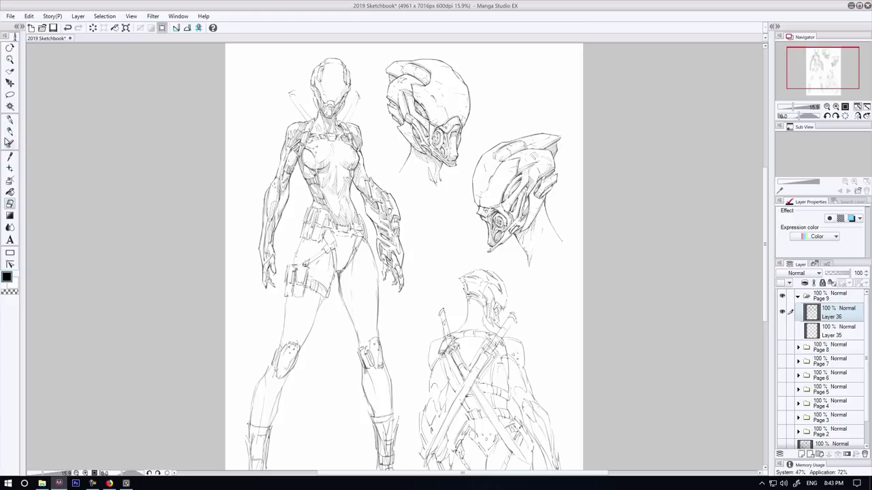
key("p")
left_click_drag(397, 256, 393, 263)
key("ctrl+z")
key("ctrl+y")
key("ctrl+z")
- Define and shade the pouches on the side of the full-body figure's belt
mouse_move(323, 216)
left_mouse_down()
mouse_move(329, 226)
mouse_move(321, 212)
mouse_move(322, 229)
mouse_move(316, 225)
left_mouse_up()
key("e")
key("p")
mouse_move(320, 228)
left_mouse_down()
mouse_move(318, 241)
mouse_move(311, 238)
left_mouse_up()
key("ctrl+z")
left_click(9, 204)
key("p")
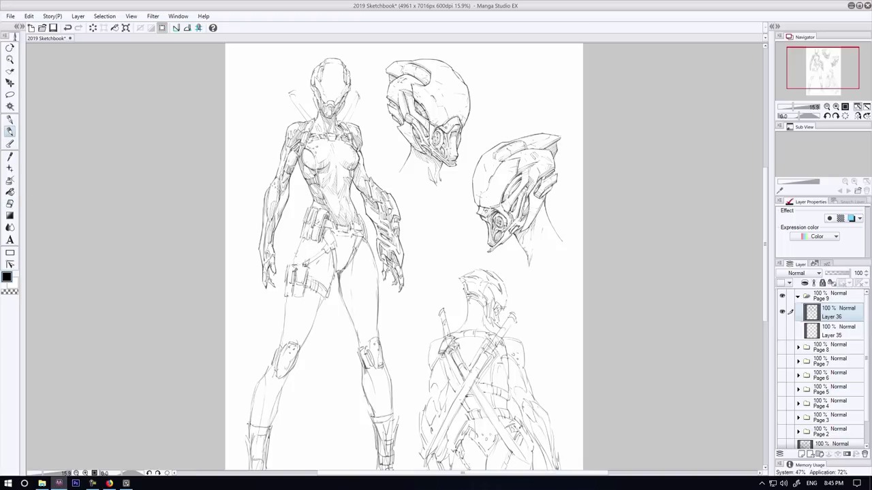
- Erase the rough lines along the outer edge of the full-body figure's hip pouches
key("e")
key("p")
key("e")
key("p")
key("e")
left_click_drag(310, 203, 307, 222)
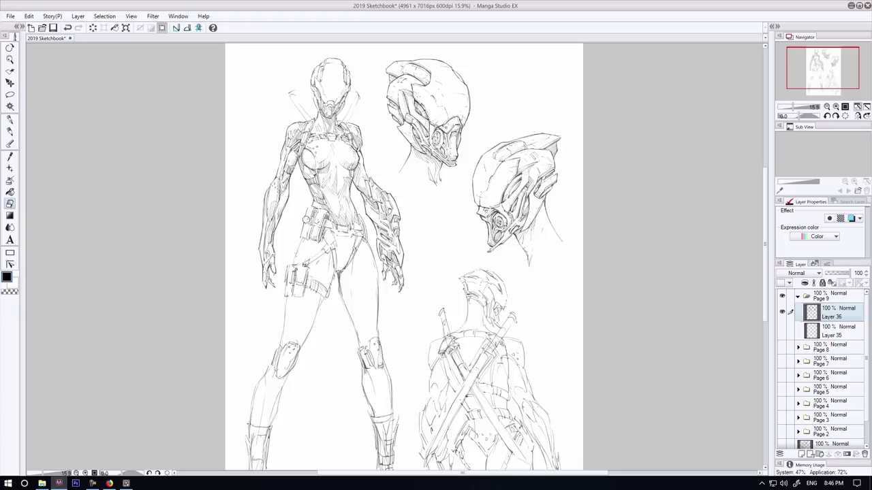
- Redraw the outer hip pouch and darken the belt across the full-body figure's waist
key("p")
key("e")
key("p")
key("e")
key("p")
mouse_move(304, 222)
left_mouse_down()
mouse_move(305, 237)
mouse_move(354, 236)
left_mouse_up()
left_click_drag(336, 234, 348, 235)
key("e")
key("p")
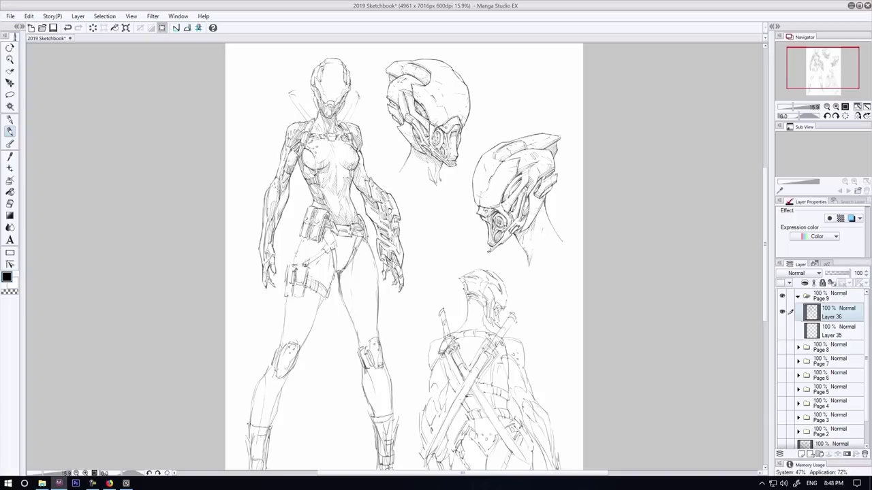
mouse_move(266, 228)
left_mouse_down()
mouse_move(263, 246)
mouse_move(271, 225)
left_mouse_up()
key("e")
key("p")
key("e")
key("p")
mouse_move(273, 225)
left_mouse_down()
mouse_move(270, 241)
mouse_move(271, 210)
left_mouse_up()
key("ctrl+z")
key("ctrl+z")
- Draw and darken the strap hanging from the belt beside the full-body figure's groin
key("e")
key("p")
left_click_drag(330, 229, 333, 241)
left_click_drag(326, 236, 333, 241)
left_click_drag(327, 228, 334, 267)
key("e")
- Clean up the full-body figure's groin contour and hatch its inner edge beside the thigh
mouse_move(351, 238)
left_mouse_down()
mouse_move(364, 231)
mouse_move(357, 246)
mouse_move(346, 231)
mouse_move(339, 270)
left_mouse_up()
key("p")
key("e")
key("p")
key("e")
key("p")
key("ctrl+z")
key("ctrl+z")
left_click_drag(350, 253, 344, 266)
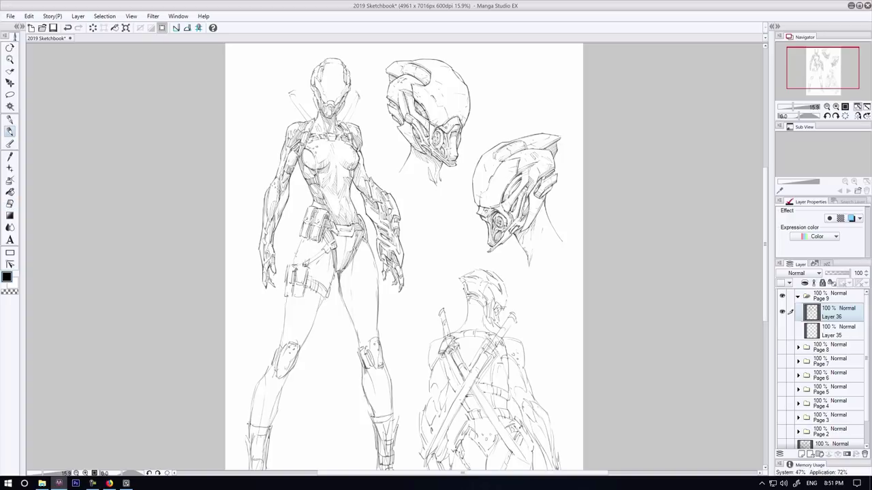
- Define the diagonal strap from the belt to the thigh holster and the upper thigh contour beside it
mouse_move(345, 235)
left_mouse_down()
mouse_move(338, 249)
mouse_move(353, 227)
mouse_move(306, 265)
left_mouse_up()
key("e")
key("p")
mouse_move(324, 251)
left_mouse_down()
mouse_move(307, 263)
mouse_move(292, 264)
mouse_move(294, 255)
left_mouse_up()
key("e")
key("p")
- Reinforce the inner contour of the holstered thigh from the groin down to the knee pad
left_click_drag(335, 264, 329, 288)
key("e")
key("ctrl+z")
key("p")
mouse_move(324, 257)
left_mouse_down()
mouse_move(328, 287)
mouse_move(301, 349)
left_mouse_up()
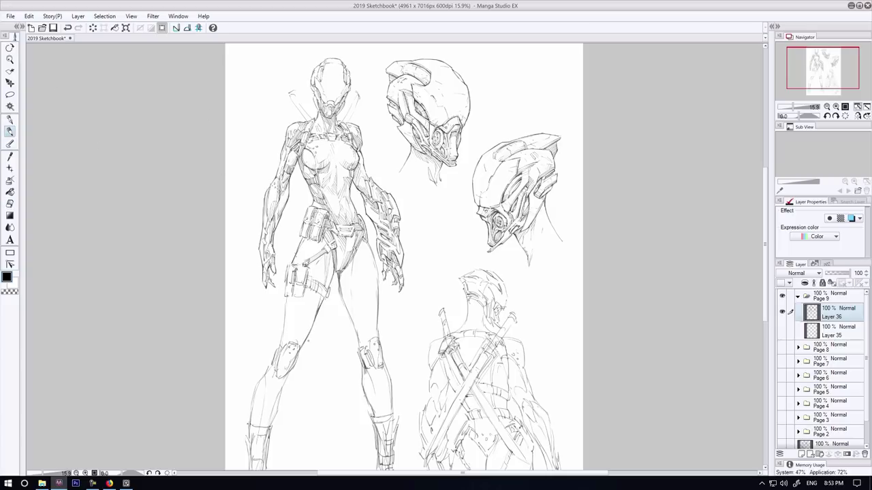
- Firm up the holstered thigh's outer contour and lighten the rough holster lines around the pouch edges
mouse_move(286, 296)
left_mouse_down()
mouse_move(280, 346)
mouse_move(305, 340)
mouse_move(282, 347)
left_mouse_up()
key("ctrl+z")
key("ctrl+z")
key("e")
mouse_move(312, 280)
left_mouse_down()
mouse_move(305, 271)
mouse_move(303, 286)
left_mouse_up()
key("p")
left_click_drag(296, 272, 302, 297)
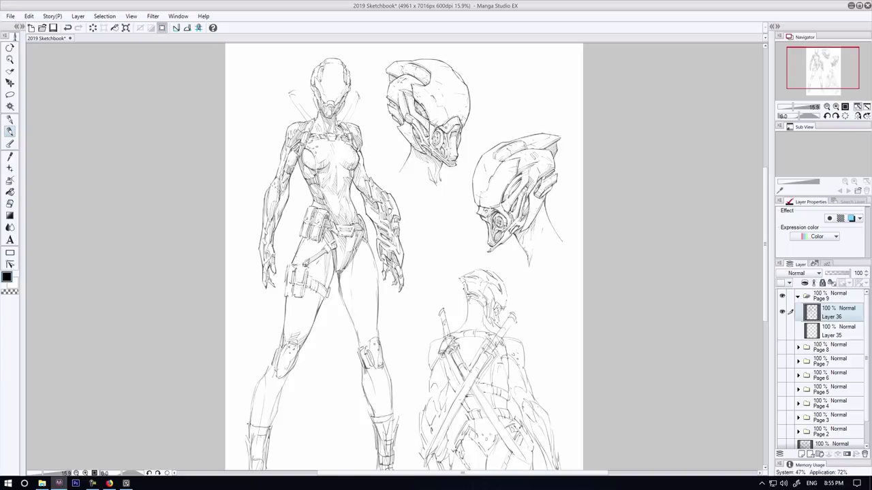
- Erase the rough thigh strap and redraw the holster pouches and strap with darker, cleaner lines
left_click(10, 204)
mouse_move(287, 262)
left_mouse_down()
mouse_move(290, 294)
mouse_move(288, 284)
mouse_move(326, 288)
left_mouse_up()
left_click(11, 130)
left_click(10, 204)
left_click(10, 134)
key("ctrl+z")
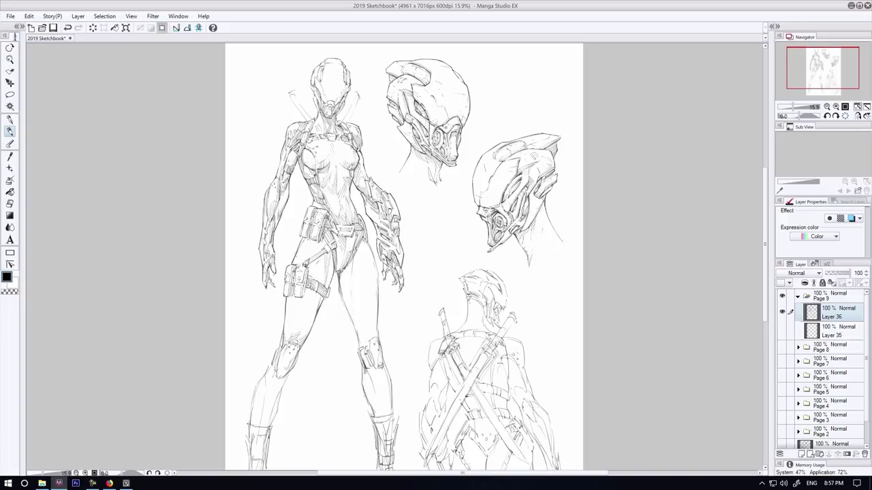
- Refine the thigh pouches and define the end of the strap wrapping around the inner thigh
key("e")
key("p")
left_click_drag(329, 277, 325, 288)
left_click_drag(333, 269, 326, 289)
key("ctrl+z")
left_click_drag(316, 319, 309, 336)
key("ctrl+z")
key("e")
key("p")
key("e")
key("p")
key("e")
key("p")
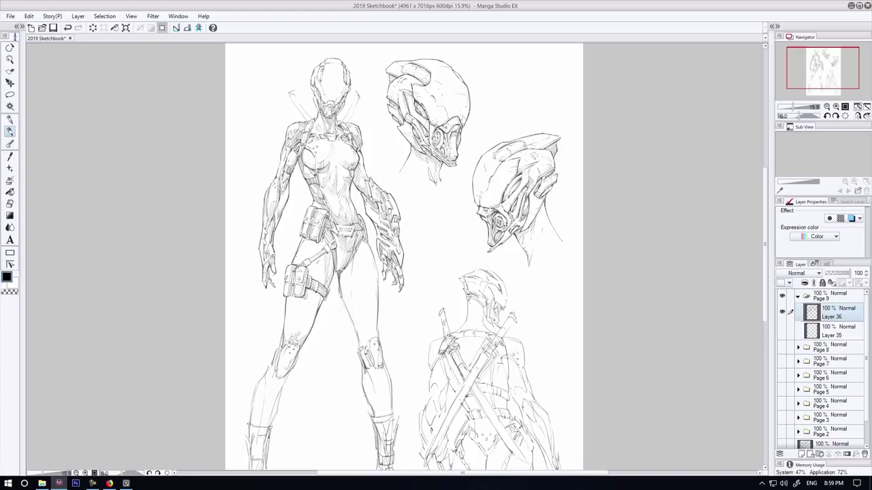
- Clean up the groin piece and hatch it along the edge of the thigh without the holster
key("e")
key("p")
mouse_move(355, 233)
left_mouse_down()
mouse_move(342, 297)
mouse_move(339, 276)
mouse_move(341, 286)
mouse_move(348, 264)
mouse_move(339, 291)
mouse_move(357, 249)
mouse_move(342, 274)
left_mouse_up()
key("e")
key("p")
key("e")
key("ctrl+z")
key("p")
key("e")
key("p")
key("ctrl+z")
key("e")
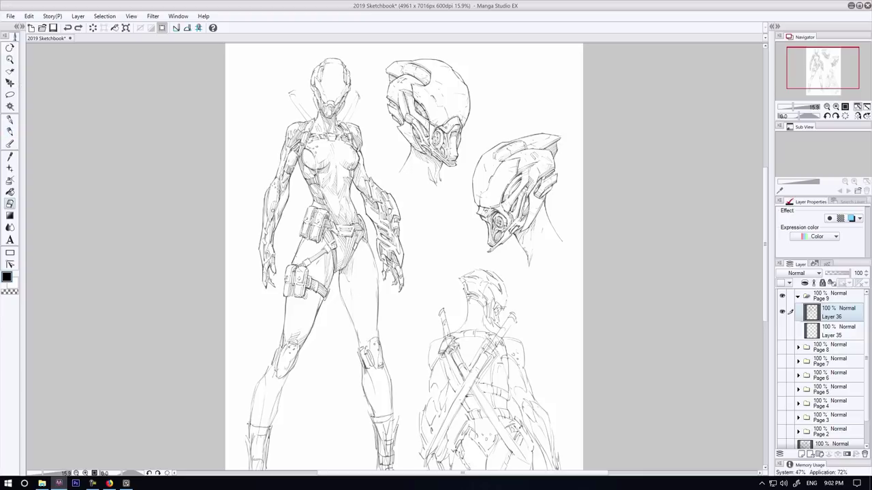
- Darken the outer contour of the thigh without the holster and erase the rough lines above its knee
key("p")
left_click_drag(364, 238, 379, 297)
key("e")
mouse_move(355, 332)
left_mouse_down()
mouse_move(358, 352)
mouse_move(357, 332)
mouse_move(357, 342)
mouse_move(374, 339)
left_mouse_up()
key("p")
key("ctrl+z")
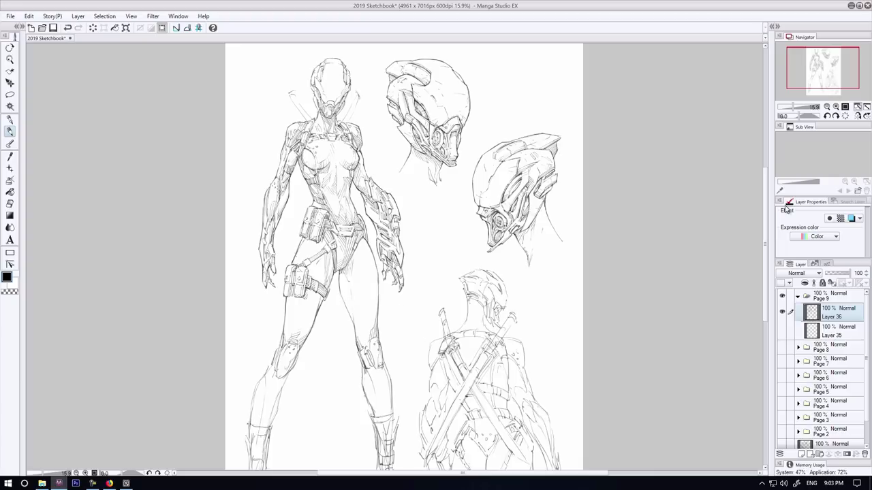
- Erase rough lines around both knees and begin redrawing the knee pad outlines
scroll(783, 206, "down", 2)
key("e")
left_click_drag(373, 237, 380, 293)
left_click_drag(291, 269, 286, 286)
key("p")
left_click_drag(377, 263, 382, 292)
mouse_move(370, 284)
left_mouse_down()
mouse_move(377, 295)
mouse_move(368, 271)
mouse_move(379, 292)
left_mouse_up()
mouse_move(296, 282)
left_mouse_down()
mouse_move(291, 301)
mouse_move(296, 274)
mouse_move(280, 299)
mouse_move(290, 289)
left_mouse_up()
key("e")
key("p")
key("ctrl+z")
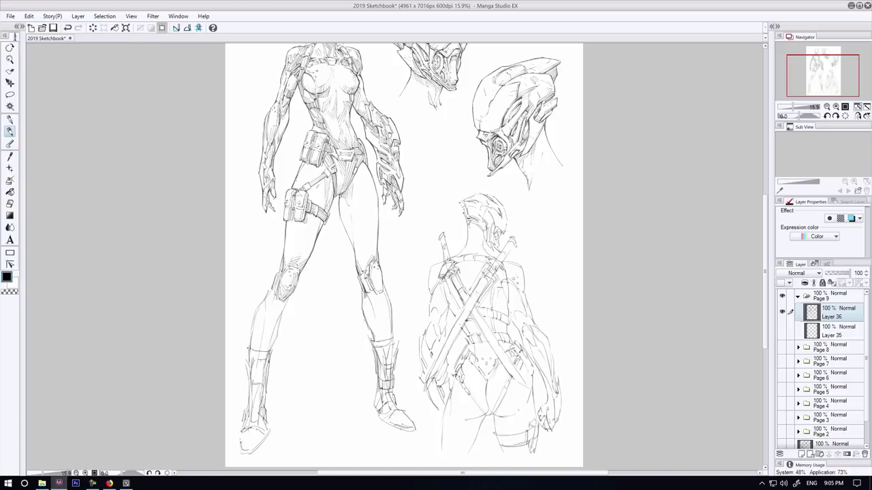
- Redraw both knee pads with firm outlines and inner plate details
left_click_drag(377, 278, 376, 291)
left_click_drag(295, 289, 286, 302)
left_click(10, 204)
left_click_drag(362, 274, 374, 291)
left_click(9, 132)
mouse_move(367, 276)
left_mouse_down()
mouse_move(372, 290)
mouse_move(365, 275)
mouse_move(360, 288)
left_mouse_up()
left_click_drag(367, 276, 358, 291)
key("e")
key("p")
mouse_move(275, 293)
left_mouse_down()
mouse_move(277, 274)
mouse_move(293, 296)
left_mouse_up()
left_click_drag(279, 273, 274, 291)
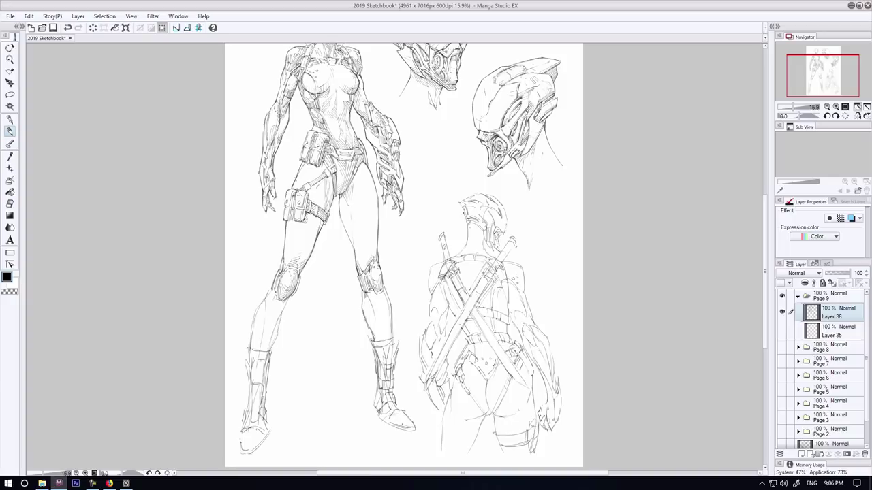
- Darken the opposite leg's inner thigh contour and both shin contours of the holstered leg down to the boot
left_click_drag(342, 218, 355, 259)
left_click_drag(286, 298, 270, 348)
left_click_drag(284, 307, 271, 350)
key("ctrl+z")
left_click_drag(271, 291, 250, 347)
key("e")
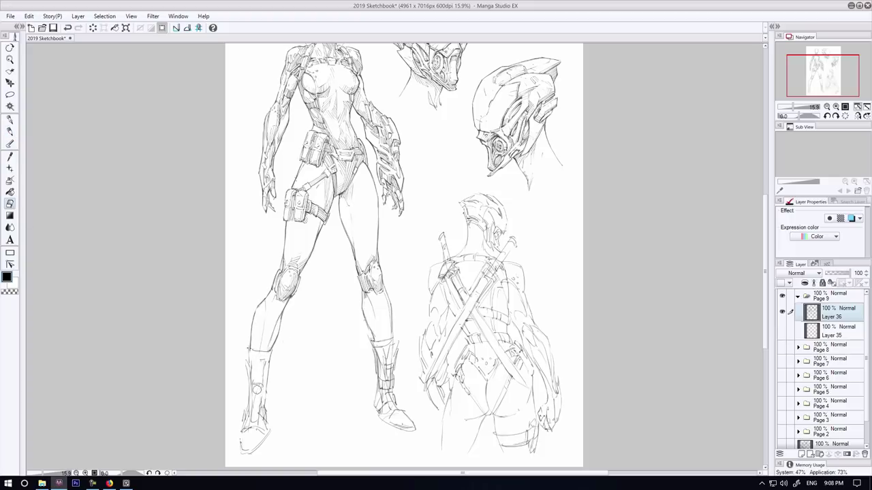
- Draw the strap segments and ankle lines on the front of the holstered leg's boot
left_click(11, 131)
left_click_drag(266, 372, 262, 384)
mouse_move(252, 370)
left_mouse_down()
mouse_move(260, 402)
mouse_move(249, 401)
left_mouse_up()
mouse_move(264, 405)
left_mouse_down()
mouse_move(259, 419)
mouse_move(249, 417)
left_mouse_up()
key("e")
key("p")
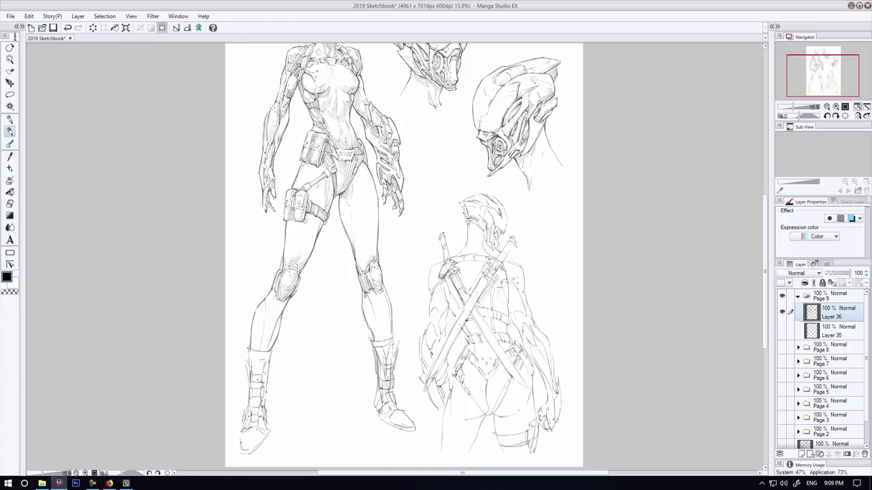
- Redraw the side contours and flared upper edge of the holstered leg's boot, erasing stray lines
left_click_drag(272, 360, 265, 396)
left_click(8, 204)
left_click(11, 134)
left_click(10, 204)
left_click_drag(247, 359, 247, 372)
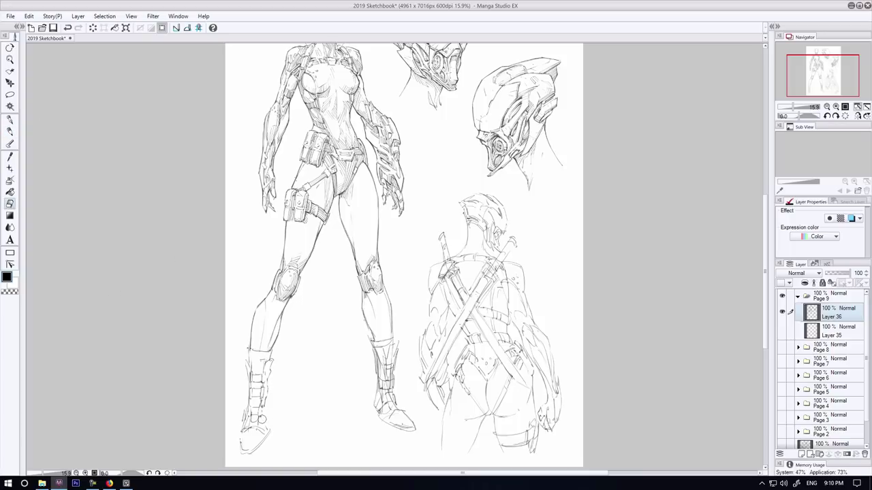
key("p")
left_click_drag(246, 406, 242, 425)
left_click_drag(245, 357, 250, 366)
- Detail the holstered leg's boot shaft with crossing straps, plates and darker edges down to the ankle
left_click_drag(297, 279, 290, 288)
key("ctrl+z")
left_click_drag(250, 359, 257, 370)
left_click_drag(263, 361, 253, 375)
left_click_drag(263, 367, 257, 373)
mouse_move(251, 372)
left_mouse_down()
mouse_move(261, 373)
mouse_move(258, 384)
left_mouse_up()
mouse_move(255, 375)
left_mouse_down()
mouse_move(258, 398)
mouse_move(262, 378)
left_mouse_up()
key("ctrl+z")
key("ctrl+z")
key("ctrl+z")
mouse_move(252, 390)
left_mouse_down()
mouse_move(264, 399)
mouse_move(265, 388)
left_mouse_up()
key("ctrl+z")
key("ctrl+z")
key("ctrl+z")
mouse_move(267, 379)
left_mouse_down()
mouse_move(264, 386)
mouse_move(265, 376)
left_mouse_up()
left_click_drag(262, 413, 268, 420)
mouse_move(264, 404)
left_mouse_down()
mouse_move(269, 427)
mouse_move(261, 369)
left_mouse_up()
- Erase the rough foot of the holstered leg's boot and redraw its toe with a clean outline
left_click(10, 204)
mouse_move(254, 423)
left_mouse_down()
mouse_move(241, 449)
mouse_move(269, 440)
left_mouse_up()
left_click(10, 131)
left_click(10, 204)
left_click(9, 132)
left_click_drag(267, 429, 268, 440)
left_click_drag(276, 284, 279, 302)
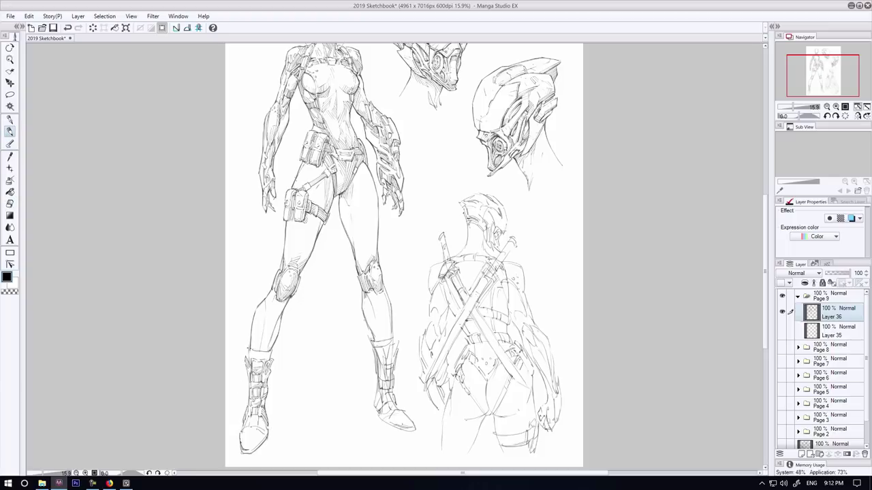
- Define the cuff of the holstered leg's boot and hatch the ankle and toe
left_click_drag(249, 353, 270, 353)
left_click_drag(258, 416, 256, 426)
left_click_drag(256, 415, 252, 426)
key("ctrl+z")
key("ctrl+z")
left_click_drag(264, 419, 249, 448)
key("ctrl+z")
key("ctrl+z")
key("ctrl+z")
mouse_move(263, 430)
left_mouse_down()
mouse_move(242, 449)
mouse_move(267, 431)
left_mouse_up()
key("ctrl+z")
key("ctrl+z")
key("ctrl+z")
key("ctrl+z")
key("ctrl+z")
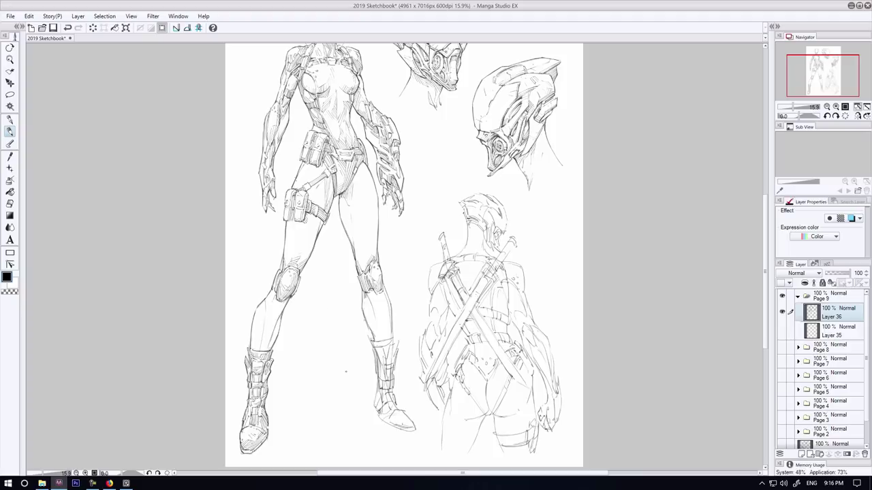
- Trim the toe of the holstered leg's boot and redraw its rounded lower edge
key("e")
left_click_drag(263, 439, 240, 449)
key("p")
key("ctrl+z")
key("ctrl+y")
left_click_drag(261, 442, 241, 446)
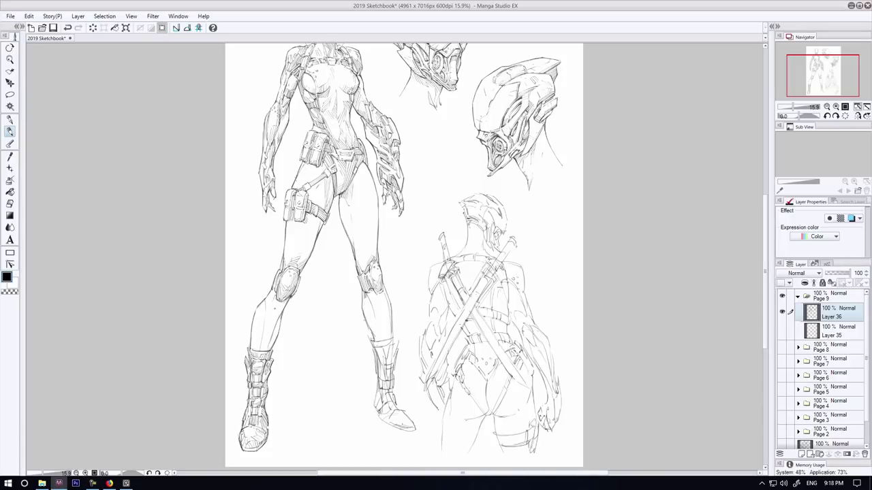
- Hatch the holstered leg's shin from below the knee pad down to the boot cuff
left_click_drag(264, 311, 259, 350)
left_click_drag(266, 320, 265, 350)
left_click_drag(262, 315, 256, 332)
mouse_move(264, 312)
left_mouse_down()
mouse_move(263, 352)
mouse_move(279, 331)
mouse_move(250, 351)
left_mouse_up()
- Reinforce and hatch the opposite leg's shin between the knee pad and the boot
mouse_move(373, 293)
left_mouse_down()
mouse_move(366, 304)
mouse_move(380, 328)
left_mouse_up()
left_click_drag(380, 312, 384, 342)
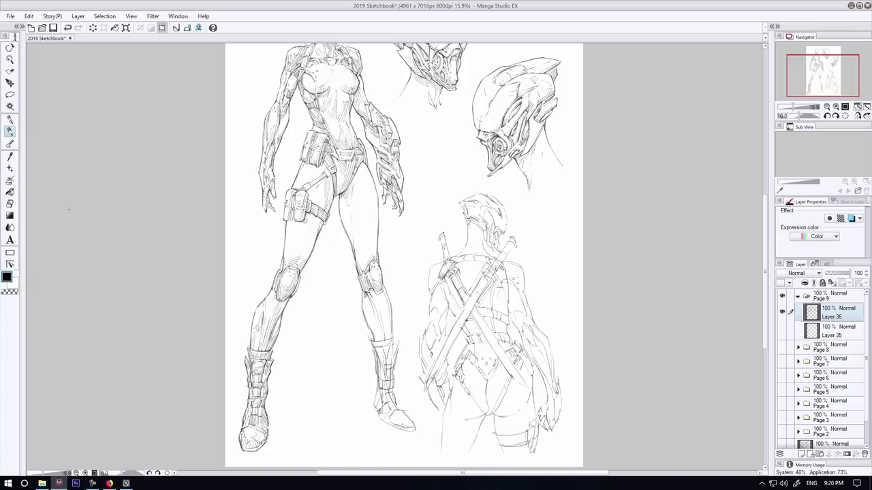
key("e")
left_click_drag(368, 298, 368, 332)
left_click(11, 132)
left_click(10, 205)
left_click(10, 133)
mouse_move(368, 295)
left_mouse_down()
mouse_move(374, 333)
mouse_move(392, 340)
mouse_move(390, 378)
left_mouse_up()
- Erase the rough shaft of the opposite leg's boot and redraw its contours, cuff and front straps
left_click(10, 204)
left_click(10, 133)
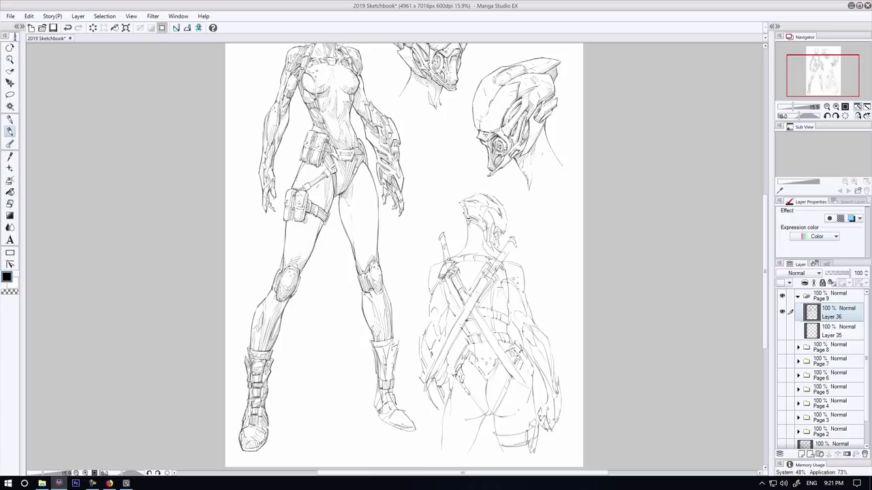
key("e")
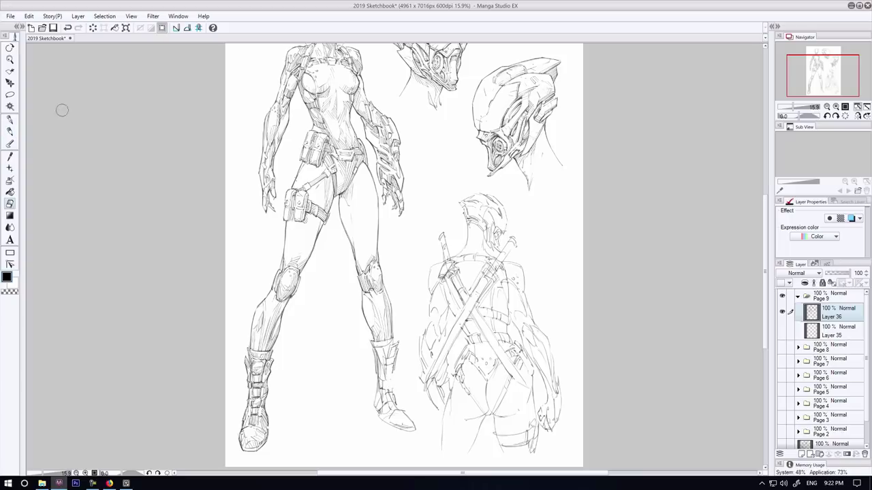
key("p")
left_click(10, 205)
left_click(10, 132)
key("e")
key("p")
key("ctrl+z")
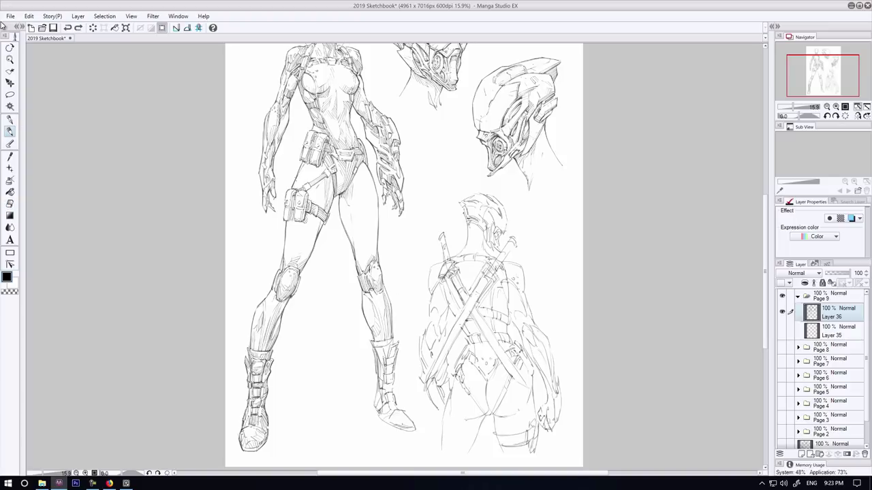
left_click_drag(391, 374, 390, 383)
left_click_drag(397, 344, 393, 357)
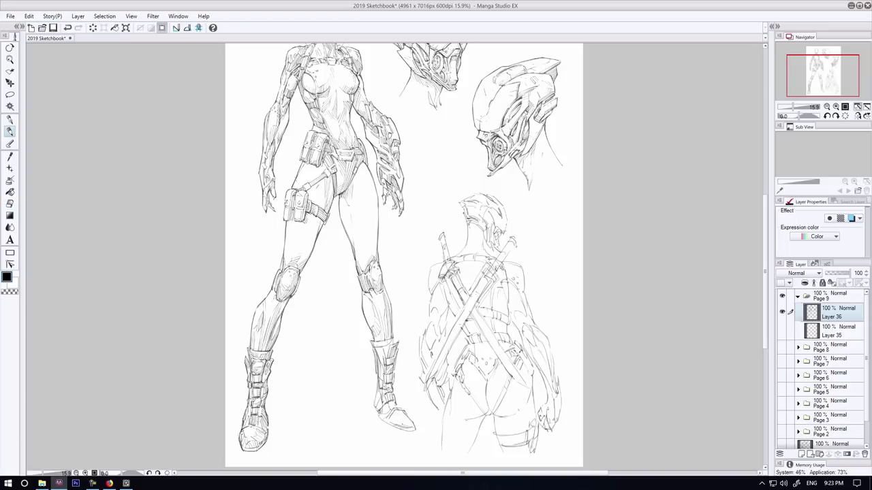
- Redraw the toe, instep and ankle of the boot on the front figure's leg without the holster
key("e")
key("p")
left_click_drag(392, 412, 404, 425)
mouse_move(402, 421)
left_mouse_down()
mouse_move(412, 426)
mouse_move(393, 402)
mouse_move(414, 430)
mouse_move(396, 427)
left_mouse_up()
left_click_drag(378, 399, 382, 408)
key("ctrl+z")
left_click(9, 204)
left_click(10, 132)
left_click_drag(383, 400, 374, 414)
left_click(9, 204)
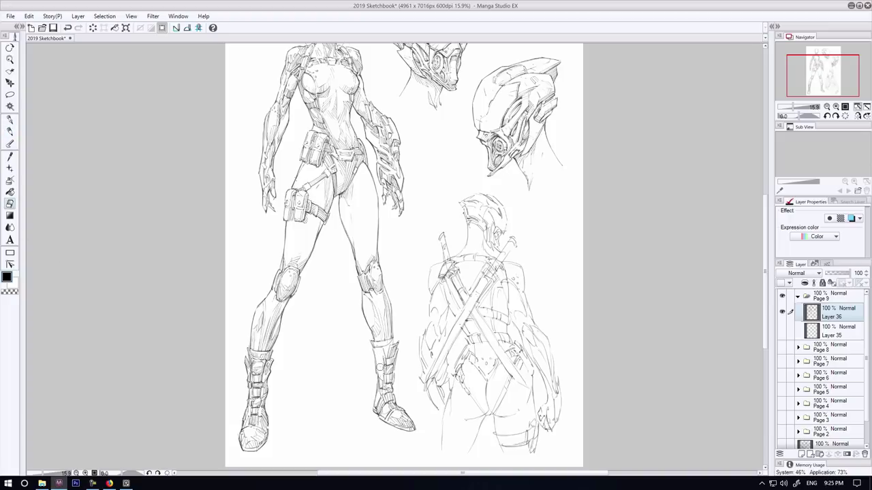
- Clean up that boot's shaft and darken its front straps, side contour and flared cuff with hatching
left_click_drag(378, 365, 374, 398)
left_click(9, 131)
left_click(9, 204)
left_click(9, 131)
left_click_drag(375, 364, 378, 369)
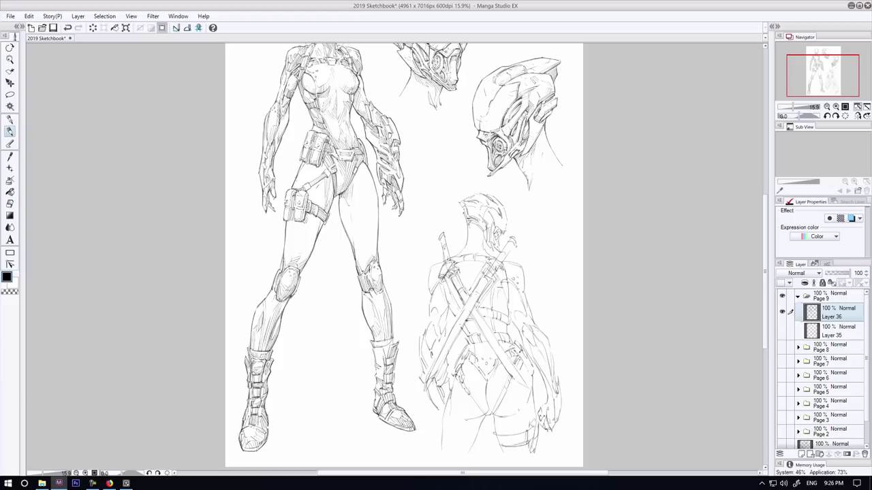
key("ctrl+z")
mouse_move(378, 368)
left_mouse_down()
mouse_move(385, 371)
mouse_move(381, 350)
mouse_move(395, 372)
mouse_move(383, 359)
left_mouse_up()
mouse_move(389, 346)
left_mouse_down()
mouse_move(385, 357)
mouse_move(390, 342)
left_mouse_up()
mouse_move(378, 346)
left_mouse_down()
mouse_move(387, 344)
mouse_move(377, 349)
mouse_move(383, 360)
left_mouse_up()
key("e")
key("p")
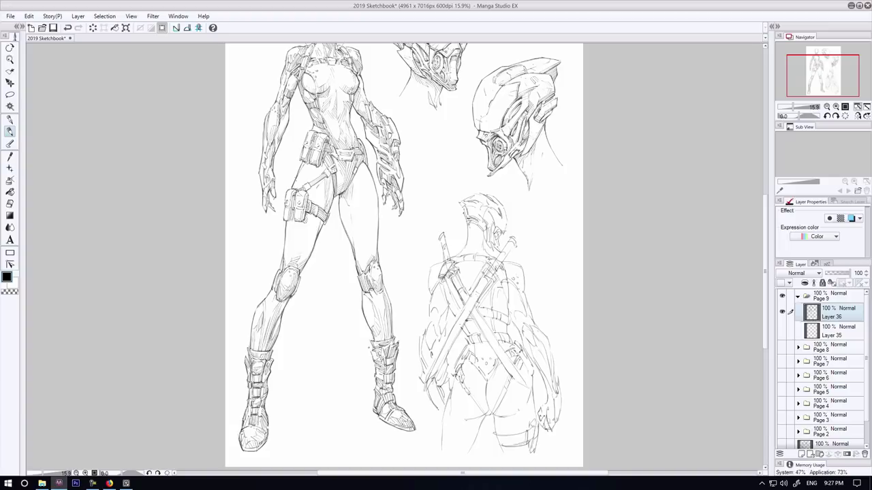
- Touch up the contours and hatching around the thigh, knee pad, shin and boot cuff of the unholstered leg
left_click_drag(383, 281, 394, 337)
left_click_drag(372, 354, 374, 365)
left_click_drag(347, 225, 352, 246)
left_click_drag(370, 290, 376, 301)
- Shade the front figure's helmet and redraw the sword hilts rising behind both shoulders
scroll(403, 256, "up", 3)
scroll(404, 257, "up", 1)
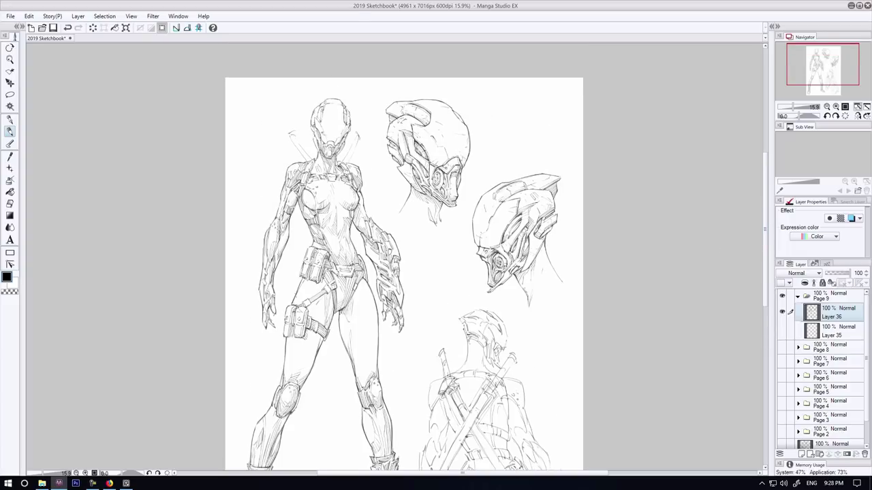
left_click_drag(318, 130, 326, 142)
left_click_drag(326, 141, 343, 136)
left_click(9, 206)
key("p")
key("ctrl+z")
left_click_drag(356, 134, 342, 162)
left_click_drag(358, 139, 348, 162)
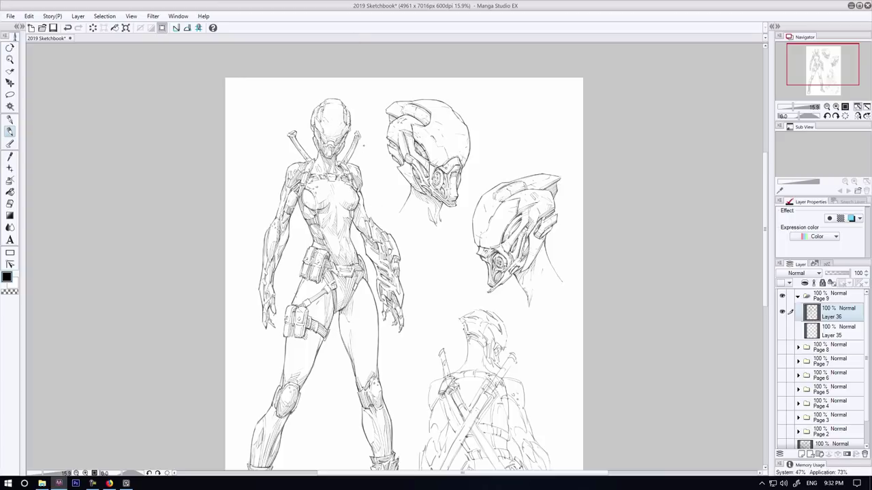
- Hatch the front figure's unholstered thigh from the hip toward the knee and save the sketchbook file
scroll(404, 257, "down", 2)
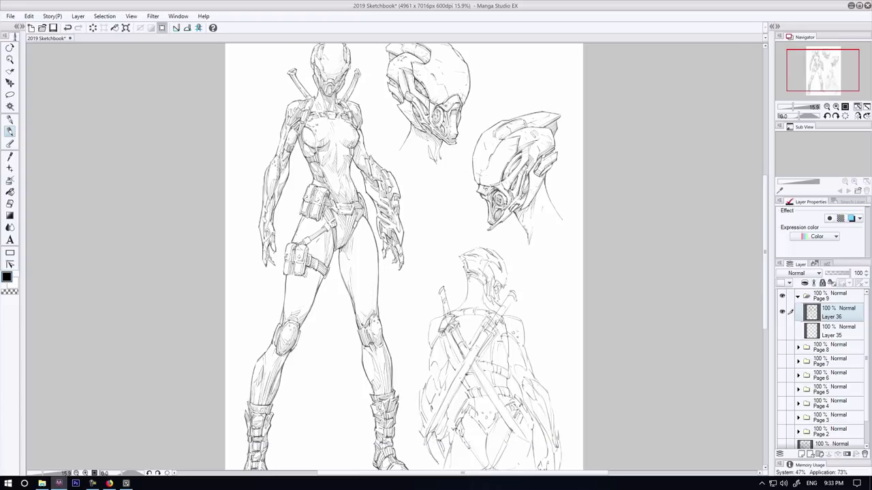
left_click_drag(375, 254, 377, 272)
key("ctrl+z")
mouse_move(354, 231)
left_mouse_down()
mouse_move(374, 292)
mouse_move(376, 248)
left_mouse_up()
key("e")
key("p")
key("ctrl+z")
key("ctrl+z")
left_click_drag(375, 290, 373, 309)
key("ctrl+z")
left_click_drag(765, 256, 766, 279)
key("ctrl+s")
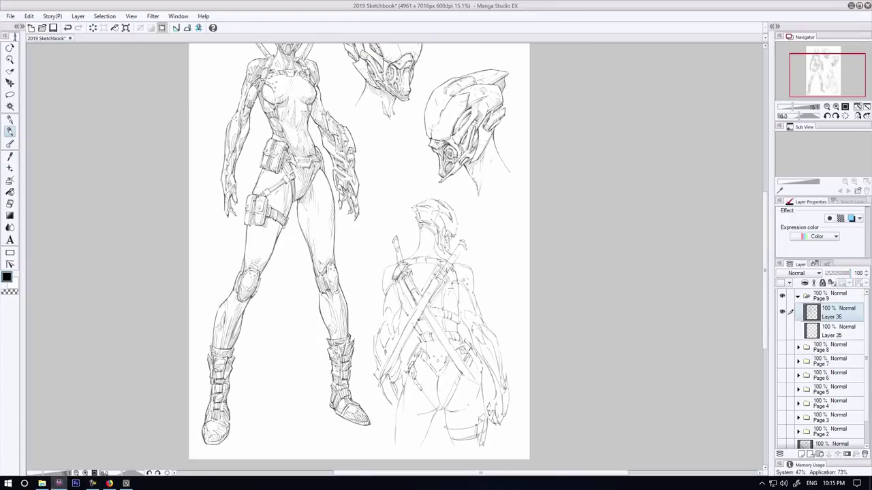
left_click_drag(309, 189, 303, 198)
mouse_move(765, 271)
left_mouse_down()
mouse_move(772, 286)
mouse_move(770, 271)
left_mouse_up()
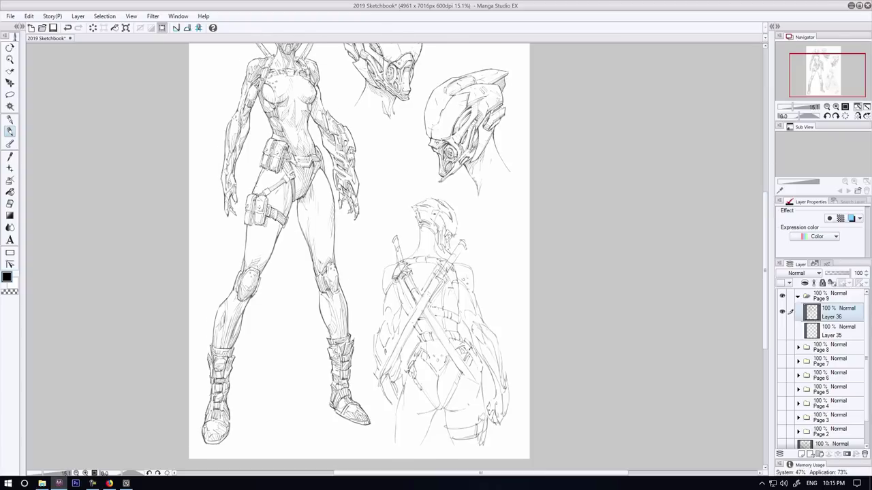
- Redraw and darken the side and jaw plating of the back-view figure's helmet
mouse_move(441, 211)
left_mouse_down()
mouse_move(450, 232)
mouse_move(448, 214)
mouse_move(435, 218)
mouse_move(447, 232)
left_mouse_up()
key("e")
key("p")
key("e")
key("p")
key("e")
key("p")
key("e")
key("p")
key("e")
left_click_drag(433, 227, 447, 249)
key("p")
key("e")
key("p")
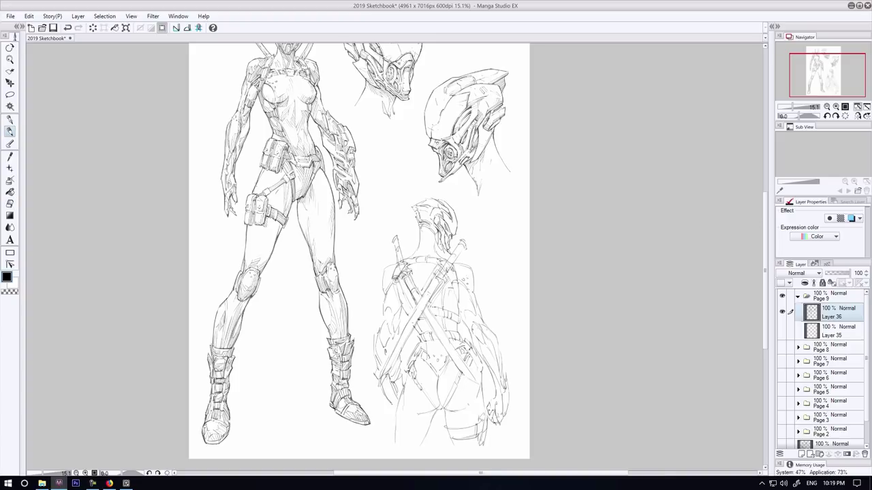
- Refine the curved crown plates of the back-view helmet, erasing rough lines between them
key("e")
left_click_drag(447, 217, 449, 205)
key("p")
key("e")
key("p")
key("e")
mouse_move(440, 201)
left_mouse_down()
mouse_move(414, 207)
mouse_move(436, 225)
left_mouse_up()
key("p")
mouse_move(419, 226)
left_mouse_down()
mouse_move(440, 231)
mouse_move(442, 247)
left_mouse_up()
- Erase the rough rear of the back-view helmet and redraw its contour with shaded horizontal bands
left_click(8, 204)
left_click(8, 133)
key("e")
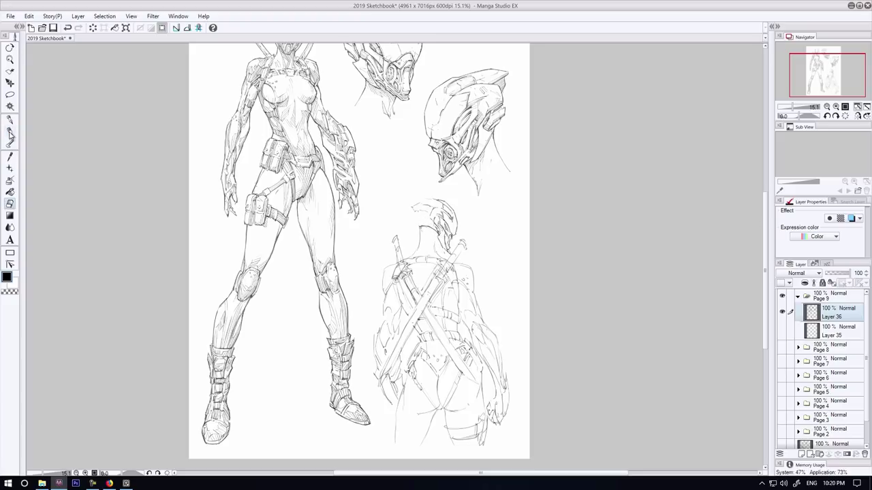
left_click(9, 133)
key("e")
key("p")
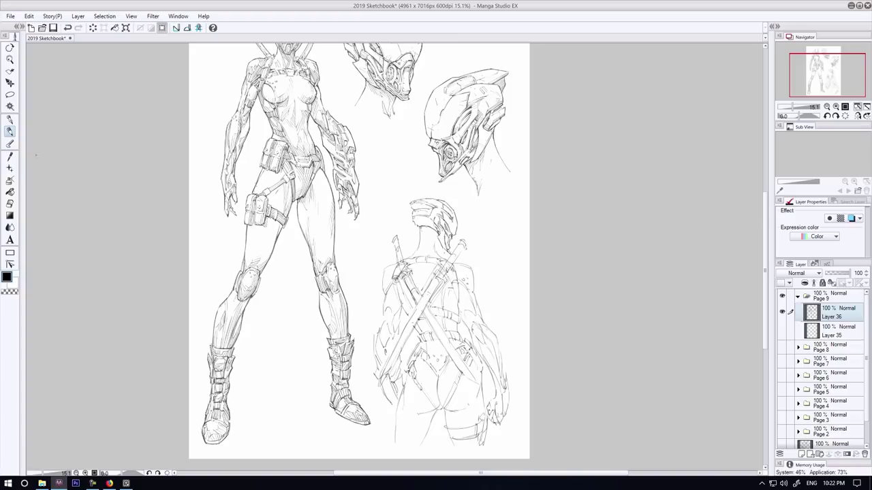
key("e")
key("p")
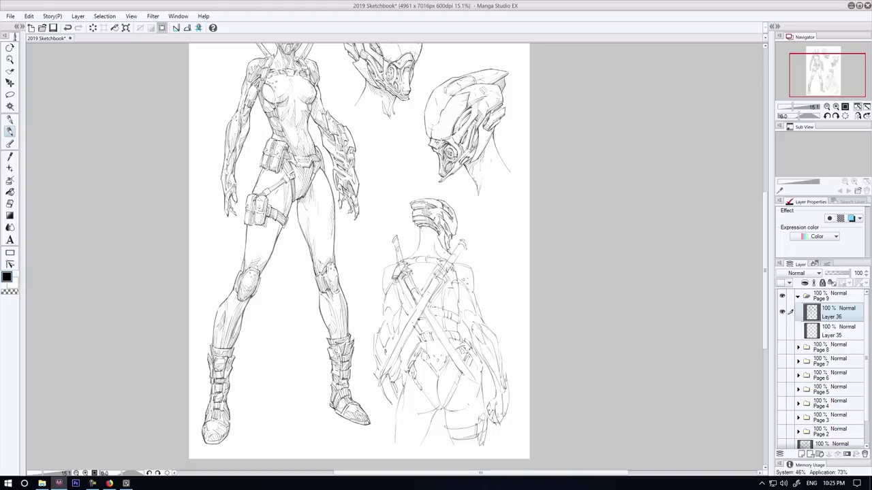
- Strengthen the back-view figure's neck contours down to the shoulders and clean up the rough lines
key("e")
key("p")
key("ctrl+z")
mouse_move(421, 226)
left_mouse_down()
mouse_move(420, 246)
mouse_move(437, 255)
left_mouse_up()
mouse_move(430, 231)
left_mouse_down()
mouse_move(447, 260)
mouse_move(405, 259)
left_mouse_up()
left_click(9, 203)
left_click(11, 132)
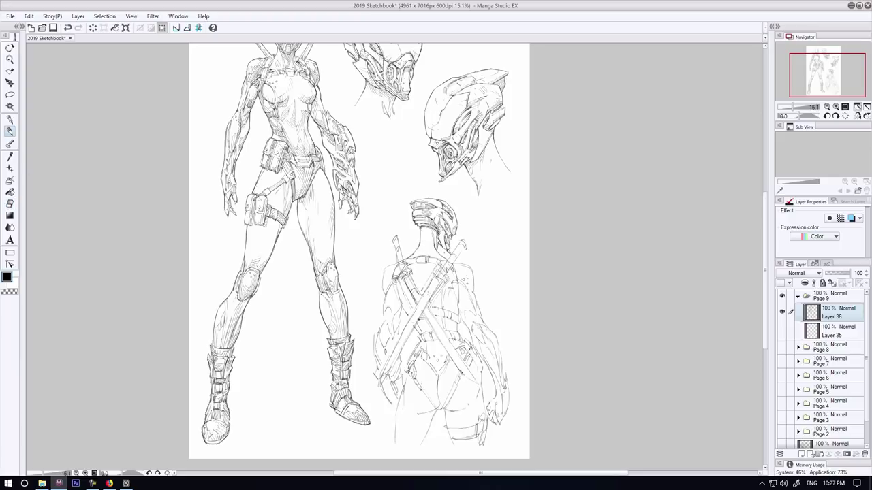
- Draw the collar strap at the base of the back-view figure's neck and hatch the upper back beneath it
left_click_drag(416, 262, 426, 263)
key("ctrl+z")
mouse_move(425, 227)
left_mouse_down()
mouse_move(422, 288)
mouse_move(429, 278)
left_mouse_up()
key("ctrl+z")
key("e")
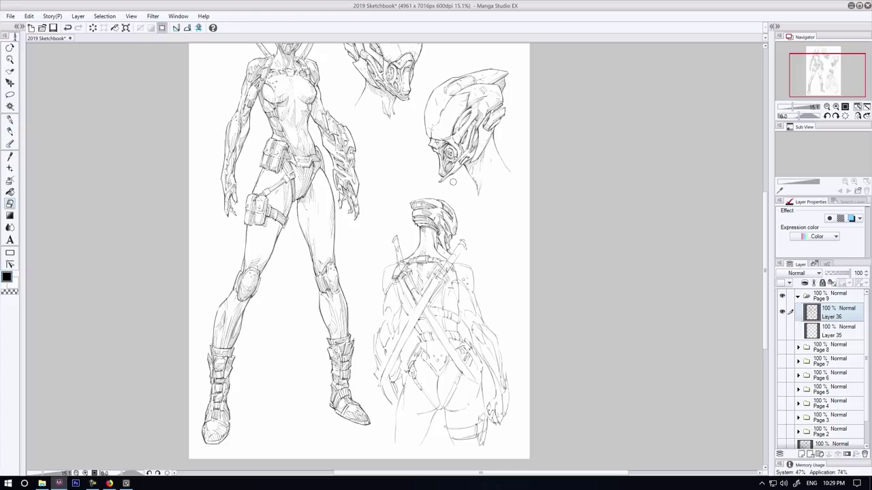
key("p")
key("ctrl+z")
- Redraw the edges of the back-view figure's scabbard running from right shoulder to left hip, erasing rough lines inside it
mouse_move(440, 285)
left_mouse_down()
mouse_move(420, 320)
mouse_move(416, 309)
mouse_move(381, 382)
left_mouse_up()
left_click_drag(419, 320, 384, 385)
key("e")
left_click_drag(436, 283, 395, 366)
key("p")
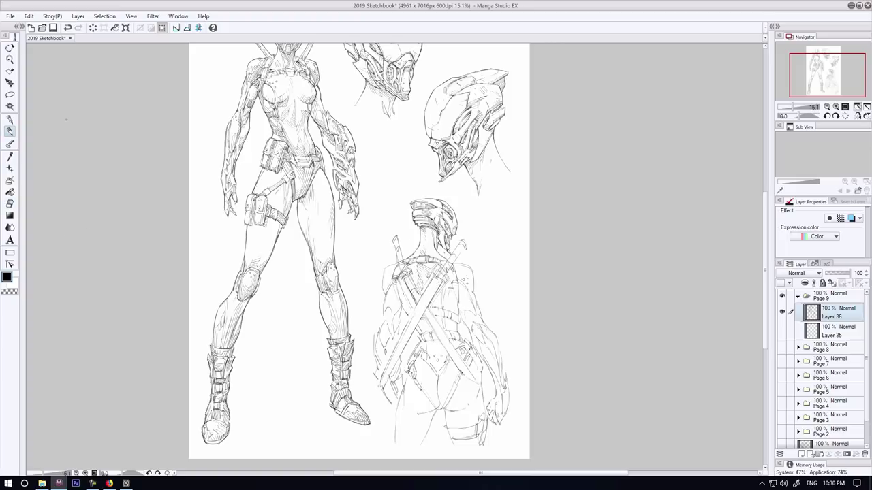
left_click_drag(435, 275, 403, 333)
mouse_move(400, 338)
left_mouse_down()
mouse_move(382, 378)
mouse_move(395, 346)
mouse_move(383, 370)
left_mouse_up()
key("ctrl+z")
left_click(9, 204)
key("p")
- Darken the outline of the front scabbard along its full length and shade it down to the tip
left_click_drag(430, 303, 391, 354)
key("e")
key("p")
left_click_drag(442, 280, 429, 302)
key("ctrl+z")
left_click_drag(405, 347, 382, 380)
key("ctrl+z")
key("e")
key("p")
mouse_move(422, 282)
left_mouse_down()
mouse_move(415, 291)
mouse_move(405, 281)
left_mouse_up()
mouse_move(405, 279)
left_mouse_down()
mouse_move(416, 301)
mouse_move(416, 282)
mouse_move(422, 312)
mouse_move(382, 386)
left_mouse_up()
key("e")
key("p")
left_click_drag(431, 301, 397, 361)
key("e")
key("p")
- Redraw and shade the second scabbard crossing behind it from left shoulder to right hip
left_click_drag(415, 269, 416, 304)
left_click_drag(423, 316, 434, 336)
left_click_drag(439, 343, 452, 358)
left_click_drag(428, 306, 447, 337)
mouse_move(442, 326)
left_mouse_down()
mouse_move(476, 382)
mouse_move(439, 339)
left_mouse_up()
key("ctrl+z")
key("e")
mouse_move(427, 308)
left_mouse_down()
mouse_move(438, 340)
mouse_move(436, 324)
left_mouse_up()
left_click(10, 132)
mouse_move(436, 322)
left_mouse_down()
mouse_move(474, 382)
mouse_move(432, 333)
left_mouse_up()
key("ctrl+z")
key("e")
key("p")
key("ctrl+z")
key("e")
key("p")
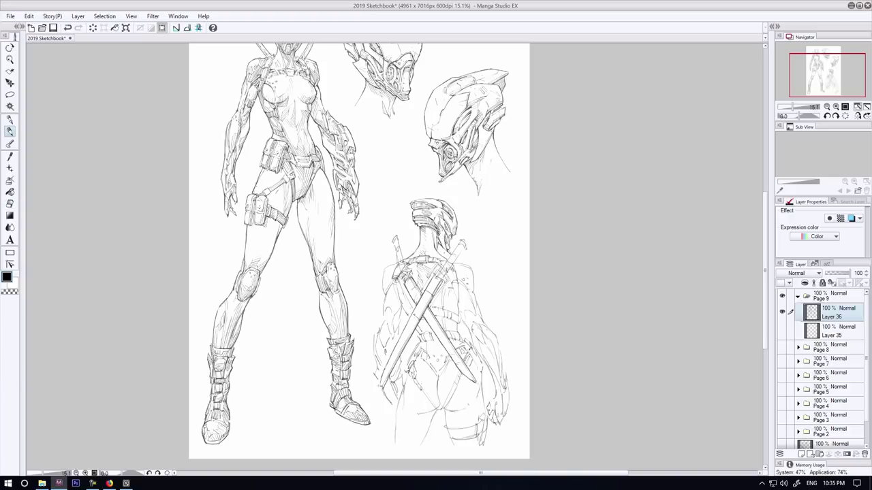
- Erase the rough sword hilt above the back-view figure's left shoulder and redraw its pommel, grip and guard
key("e")
key("ctrl+z")
left_click(10, 132)
key("e")
left_click_drag(395, 237, 400, 261)
left_click_drag(401, 264, 410, 280)
key("p")
key("e")
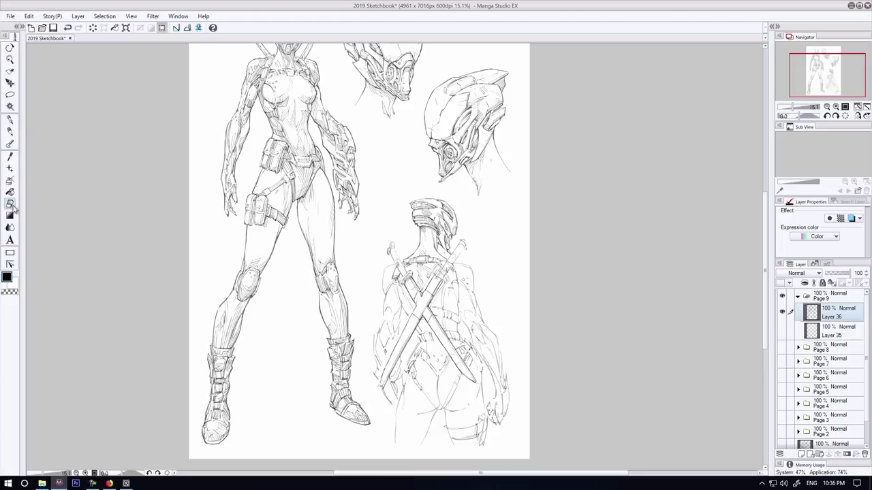
key("p")
key("e")
left_click(9, 132)
mouse_move(395, 249)
left_mouse_down()
mouse_move(407, 274)
mouse_move(402, 268)
left_mouse_up()
left_click_drag(392, 256, 401, 276)
- Erase the rough sword hilt above the back-view figure's right shoulder and redraw its grip and pommel
left_click(10, 203)
mouse_move(455, 260)
left_mouse_down()
mouse_move(435, 285)
mouse_move(454, 260)
left_mouse_up()
left_click(9, 132)
key("ctrl+z")
key("ctrl+z")
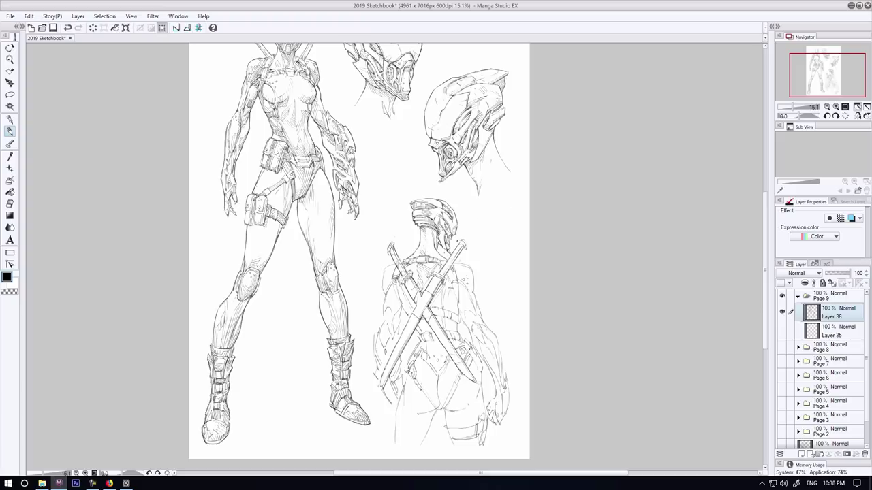
key("e")
key("p")
left_click_drag(458, 242, 448, 269)
key("ctrl+z")
- Redraw the side contours of the back-view figure's torso beside the crossed swords
mouse_move(460, 253)
left_mouse_down()
mouse_move(435, 293)
mouse_move(459, 305)
mouse_move(456, 275)
mouse_move(460, 304)
left_mouse_up()
key("ctrl+z")
left_click_drag(454, 284, 459, 303)
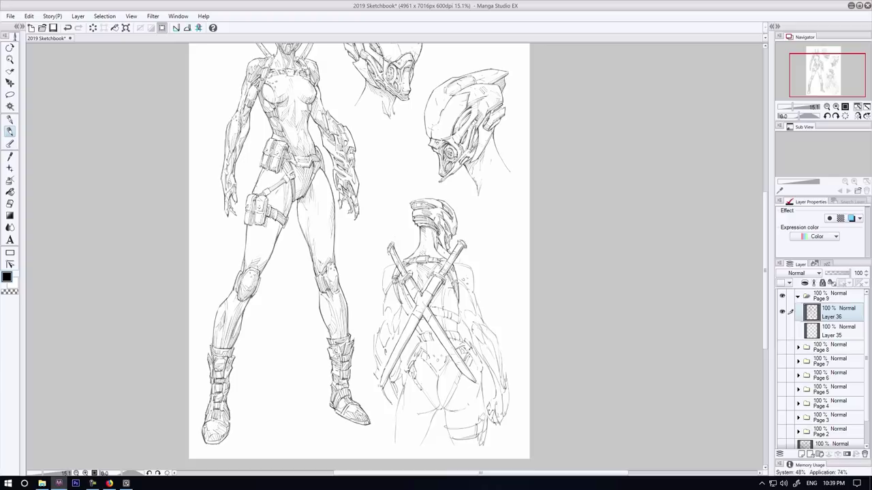
left_click(11, 203)
key("p")
left_click_drag(403, 305, 411, 316)
mouse_move(449, 278)
left_mouse_down()
mouse_move(441, 309)
mouse_move(431, 301)
mouse_move(437, 308)
mouse_move(447, 299)
left_mouse_up()
- Clean up the rough lines right of the crossed swords and draw the harness strap around the back-view figure's ribs
key("e")
key("p")
key("ctrl+z")
left_click_drag(450, 289, 450, 313)
key("ctrl+z")
key("e")
key("p")
mouse_move(458, 300)
left_mouse_down()
mouse_move(453, 315)
mouse_move(449, 304)
left_mouse_up()
key("ctrl+z")
key("ctrl+z")
key("ctrl+z")
key("ctrl+z")
- Shade the upper back between the sword hilts and refine the harness band across the mid-back
left_click_drag(448, 259, 442, 268)
left_click_drag(440, 266, 444, 307)
key("ctrl+z")
key("ctrl+z")
mouse_move(454, 298)
left_mouse_down()
mouse_move(447, 310)
mouse_move(450, 302)
mouse_move(454, 314)
left_mouse_up()
mouse_move(458, 301)
left_mouse_down()
mouse_move(451, 332)
mouse_move(455, 322)
mouse_move(437, 316)
left_mouse_up()
key("ctrl+z")
key("ctrl+z")
key("ctrl+z")
key("ctrl+z")
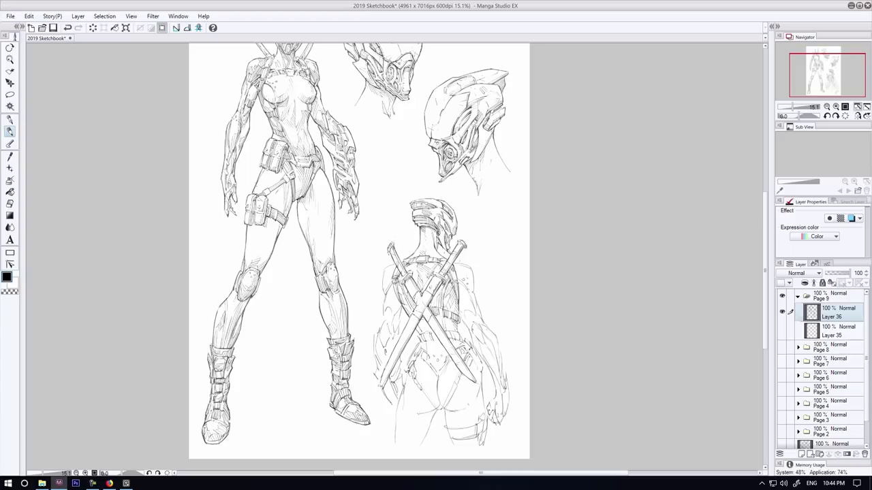
- Outline the back-view figure's waist and draw the belt across the lower back behind the scabbards
left_click_drag(419, 322, 432, 332)
left_click_drag(442, 317, 445, 326)
key("ctrl+z")
left_click_drag(443, 281, 450, 295)
key("ctrl+z")
mouse_move(417, 321)
left_mouse_down()
mouse_move(426, 330)
mouse_move(403, 333)
mouse_move(462, 341)
left_mouse_up()
left_click_drag(431, 237, 438, 244)
key("ctrl+z")
mouse_move(444, 319)
left_mouse_down()
mouse_move(463, 341)
mouse_move(449, 326)
mouse_move(438, 340)
mouse_move(421, 335)
mouse_move(470, 352)
left_mouse_up()
key("e")
key("p")
left_click(9, 204)
left_click(9, 131)
key("ctrl+z")
- Redraw the back-view figure's right hip and the straps running down under the buttocks
left_click_drag(465, 363, 473, 356)
mouse_move(455, 387)
left_mouse_down()
mouse_move(444, 407)
mouse_move(424, 407)
left_mouse_up()
mouse_move(439, 394)
left_mouse_down()
mouse_move(429, 410)
mouse_move(437, 406)
left_mouse_up()
left_click(9, 204)
left_click(10, 131)
key("ctrl+z")
left_click(9, 203)
left_click(10, 131)
key("ctrl+z")
left_click(10, 204)
left_click(9, 131)
mouse_move(441, 397)
left_mouse_down()
mouse_move(437, 408)
mouse_move(467, 413)
mouse_move(454, 406)
mouse_move(481, 371)
left_mouse_up()
left_click(10, 204)
left_click(9, 132)
key("ctrl+z")
key("ctrl+z")
key("ctrl+z")
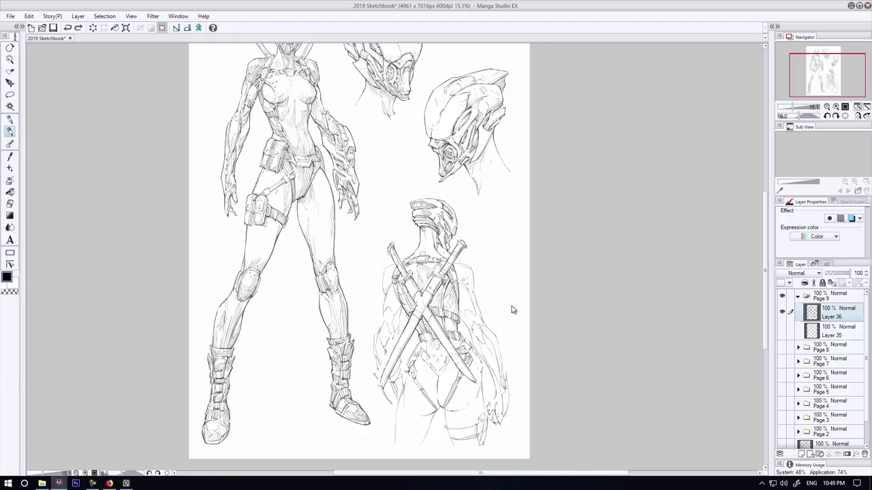
- Darken the left strap, buttock contours and inner thigh lines of the back-view figure
left_click(9, 204)
mouse_move(442, 412)
left_mouse_down()
mouse_move(454, 407)
mouse_move(434, 403)
left_mouse_up()
left_click(10, 132)
key("ctrl+z")
mouse_move(408, 372)
left_mouse_down()
mouse_move(396, 424)
mouse_move(406, 390)
mouse_move(433, 416)
left_mouse_up()
left_click(10, 204)
key("p")
key("e")
key("p")
left_click_drag(440, 410, 425, 439)
left_click_drag(446, 365, 439, 377)
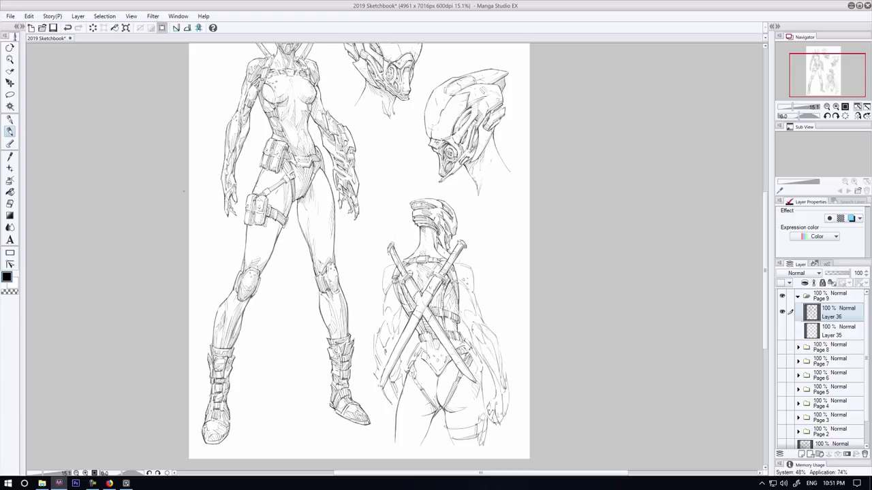
- Clean up the lower back around the crossed scabbards and detail the waist and belt
key("e")
key("p")
left_click_drag(427, 318, 423, 330)
mouse_move(432, 319)
left_mouse_down()
mouse_move(423, 333)
mouse_move(441, 346)
mouse_move(426, 324)
left_mouse_up()
key("e")
key("p")
left_click_drag(443, 329, 439, 318)
key("e")
key("p")
key("e")
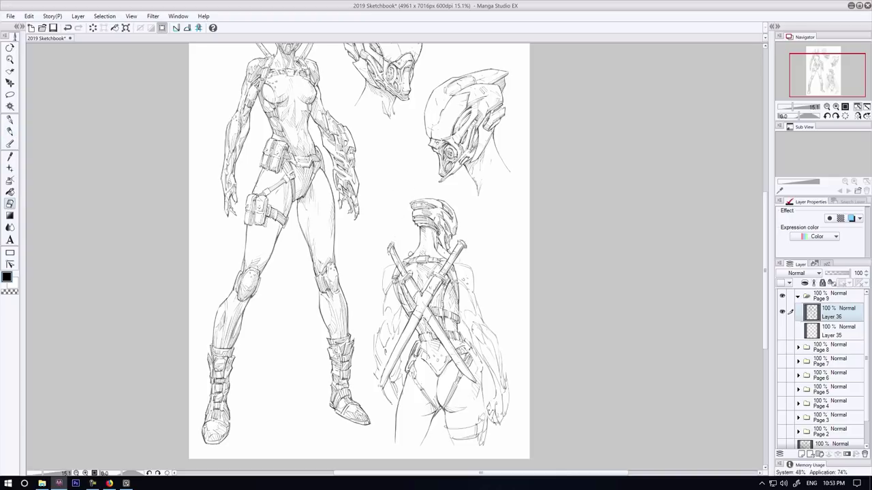
- Shade the lower back panel and darken the belt gear on the back-view figure's right hip
left_click(9, 130)
key("e")
key("p")
key("e")
key("p")
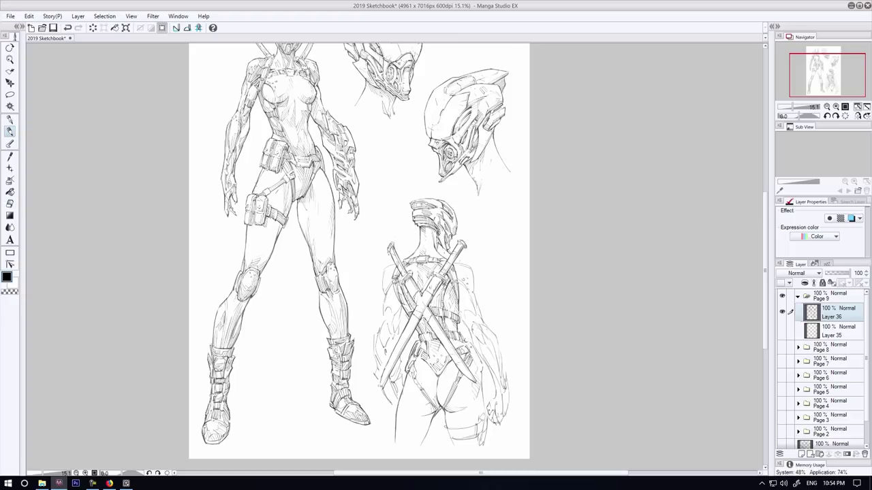
mouse_move(465, 340)
left_mouse_down()
mouse_move(482, 369)
mouse_move(446, 363)
left_mouse_up()
mouse_move(439, 347)
left_mouse_down()
mouse_move(443, 356)
mouse_move(428, 353)
left_mouse_up()
key("ctrl+z")
key("ctrl+z")
key("ctrl+z")
mouse_move(433, 376)
left_mouse_down()
mouse_move(472, 394)
mouse_move(447, 413)
left_mouse_up()
key("ctrl+z")
key("ctrl+z")
key("e")
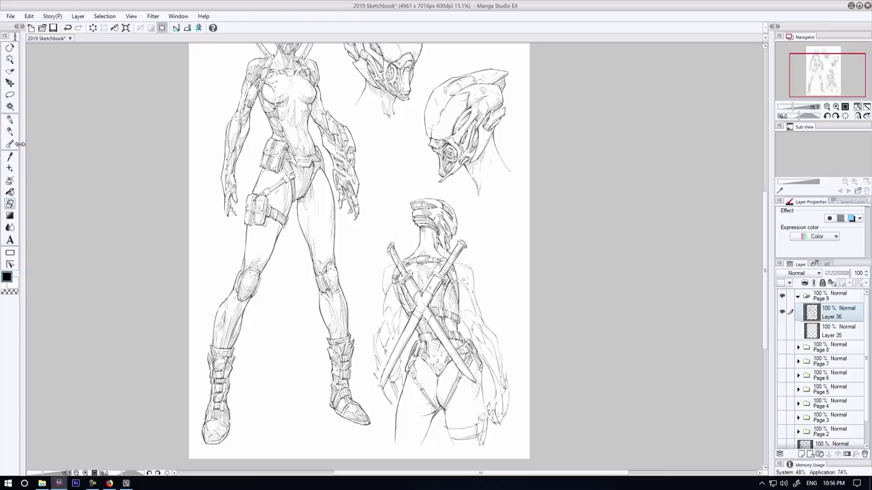
- Draw the strap around the back-view figure's right thigh and save the sketchbook
key("p")
left_click_drag(446, 429, 463, 439)
left_click_drag(476, 426, 476, 437)
key("e")
key("p")
key("ctrl+s")
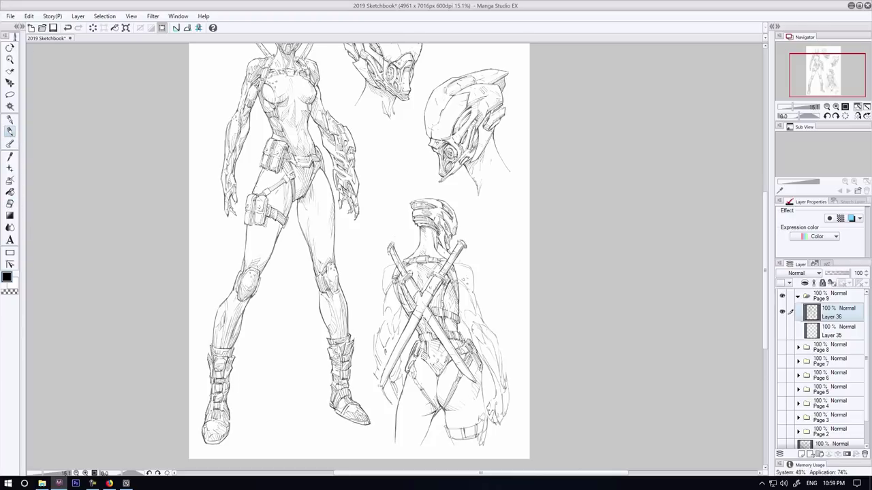
- Erase the rough lines on the mid and lower back and redraw the spine and suit contours
left_click(10, 204)
left_click_drag(423, 320, 433, 340)
left_click_drag(426, 325, 435, 345)
left_click(11, 131)
left_click(10, 204)
key("p")
left_click_drag(426, 329, 432, 340)
mouse_move(424, 321)
left_mouse_down()
mouse_move(431, 341)
mouse_move(445, 328)
left_mouse_up()
key("e")
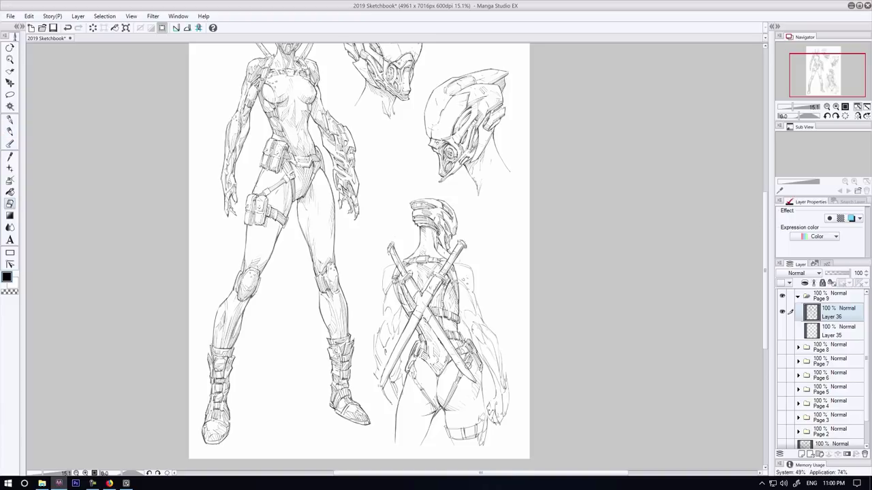
left_click_drag(443, 288, 444, 331)
left_click(9, 131)
left_click_drag(446, 289, 443, 305)
- Erase the rough lines at the thigh strap's outer end and draw the pouch and outer thigh contour
left_click(9, 204)
mouse_move(476, 424)
left_mouse_down()
mouse_move(476, 438)
mouse_move(448, 435)
mouse_move(481, 434)
mouse_move(481, 445)
mouse_move(486, 435)
left_mouse_up()
left_click(10, 132)
left_click(10, 204)
left_click(10, 131)
left_click_drag(487, 417, 482, 448)
left_click_drag(483, 420, 479, 431)
key("ctrl+z")
key("ctrl+z")
left_click_drag(484, 398, 484, 417)
left_click_drag(445, 412, 446, 424)
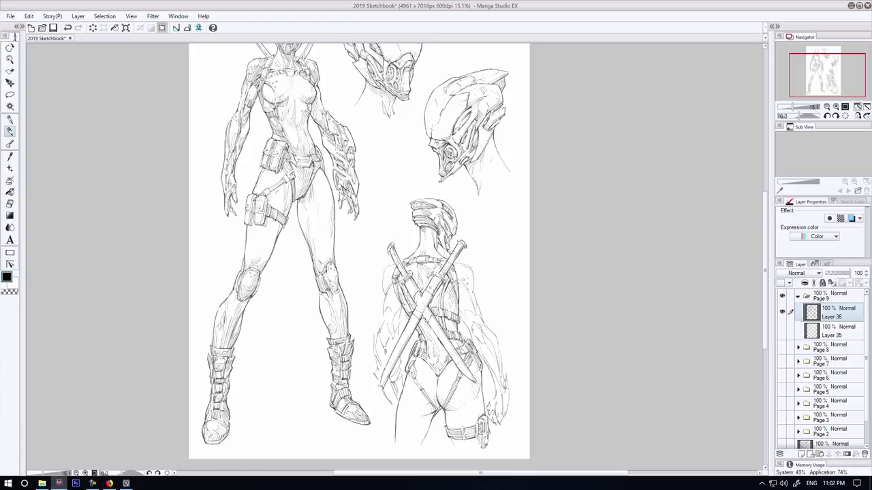
- Hatch shading along the back-view figure's inner left thigh below the buttock
left_click_drag(423, 315, 430, 329)
mouse_move(430, 420)
left_mouse_down()
mouse_move(414, 446)
mouse_move(422, 438)
left_mouse_up()
key("ctrl+z")
left_click_drag(432, 417, 411, 449)
key("e")
left_click(10, 131)
key("ctrl+z")
- Shade the lower back panel between the scabbards and save the sketchbook
mouse_move(417, 319)
left_mouse_down()
mouse_move(409, 333)
mouse_move(455, 332)
mouse_move(439, 358)
left_mouse_up()
key("ctrl+z")
key("ctrl+z")
left_click_drag(443, 341, 428, 373)
key("e")
left_click(9, 132)
key("ctrl+z")
left_click_drag(436, 362, 432, 369)
key("ctrl+z")
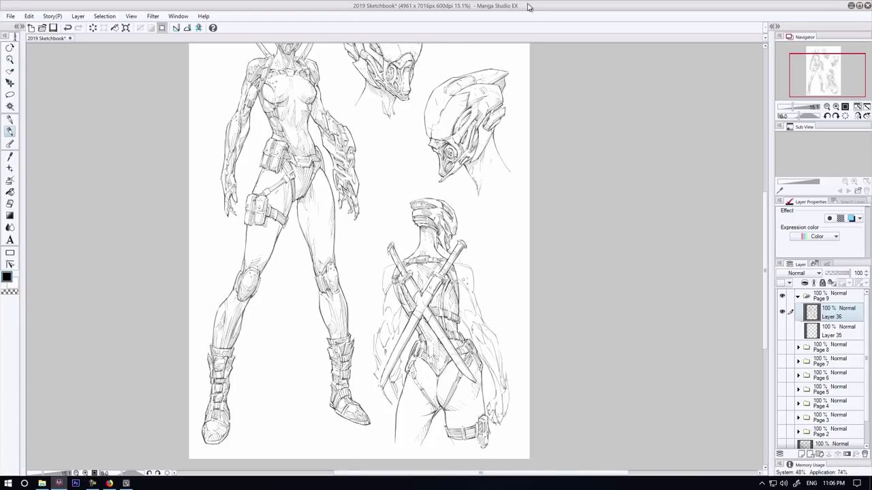
key("ctrl+s")
key("e")
key("p")
mouse_move(450, 357)
left_mouse_down()
mouse_move(442, 374)
mouse_move(401, 400)
left_mouse_up()
key("ctrl+z")
left_click_drag(457, 381, 450, 390)
key("ctrl+z")
left_click_drag(457, 381, 450, 390)
key("ctrl+z")
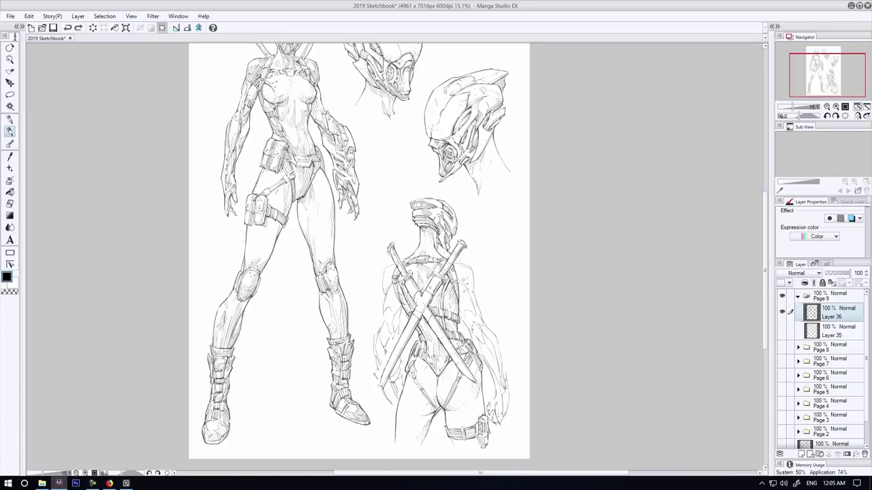
- Erase the rough lines and draw the back-view figure's right shoulder, upper arm and elbow contours
key("ctrl+y")
left_click(9, 203)
left_click(9, 131)
left_click_drag(466, 281, 467, 284)
key("ctrl+z")
mouse_move(467, 300)
left_mouse_down()
mouse_move(467, 327)
mouse_move(480, 324)
mouse_move(484, 344)
mouse_move(482, 333)
left_mouse_up()
key("ctrl+z")
left_click_drag(476, 325, 483, 303)
mouse_move(466, 335)
left_mouse_down()
mouse_move(470, 319)
mouse_move(491, 330)
left_mouse_up()
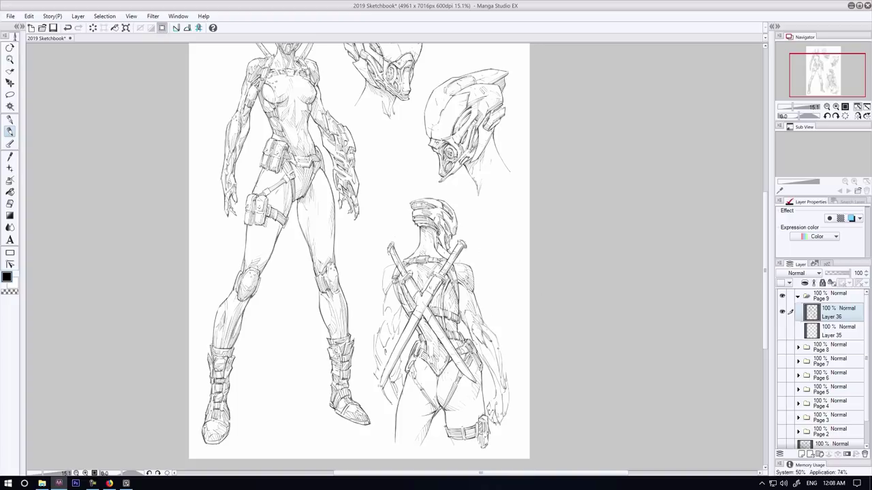
- Draw the armor plating on the back-view figure's right forearm and outline the wrist and hand
left_click_drag(494, 369, 499, 338)
mouse_move(495, 366)
left_mouse_down()
mouse_move(499, 341)
mouse_move(477, 333)
mouse_move(495, 326)
left_mouse_up()
mouse_move(497, 376)
left_mouse_down()
mouse_move(501, 360)
mouse_move(482, 340)
left_mouse_up()
mouse_move(487, 376)
left_mouse_down()
mouse_move(495, 361)
mouse_move(499, 372)
left_mouse_up()
left_click_drag(489, 380, 491, 362)
mouse_move(485, 380)
left_mouse_down()
mouse_move(502, 348)
mouse_move(479, 342)
mouse_move(507, 368)
left_mouse_up()
left_click_drag(508, 403, 509, 389)
left_click_drag(504, 416, 508, 393)
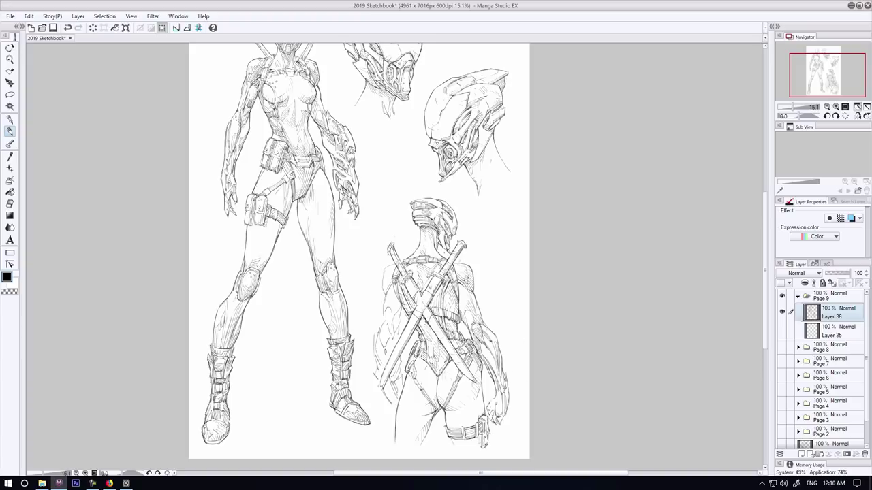
- Refine the elbow, wrist and finger lines of the back-view figure's right arm
left_click_drag(484, 315, 491, 325)
key("ctrl+z")
mouse_move(486, 405)
left_mouse_down()
mouse_move(500, 391)
mouse_move(494, 400)
mouse_move(505, 414)
left_mouse_up()
key("ctrl+z")
left_click_drag(481, 328, 487, 307)
mouse_move(497, 379)
left_mouse_down()
mouse_move(495, 363)
mouse_move(496, 382)
left_mouse_up()
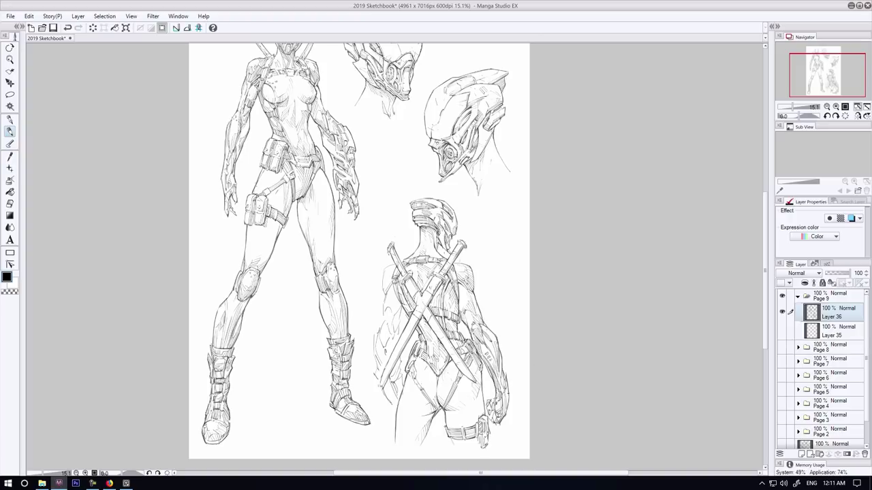
- Add lines beside the right armpit and draw the back-view figure's left shoulder with its armor plate
left_click_drag(460, 298, 462, 288)
left_click_drag(459, 294, 463, 283)
left_click_drag(382, 291, 384, 269)
mouse_move(386, 288)
left_mouse_down()
mouse_move(391, 268)
mouse_move(388, 276)
left_mouse_up()
mouse_move(385, 288)
left_mouse_down()
mouse_move(394, 266)
mouse_move(391, 277)
left_mouse_up()
key("ctrl+z")
key("ctrl+z")
mouse_move(388, 280)
left_mouse_down()
mouse_move(393, 267)
mouse_move(386, 279)
left_mouse_up()
left_click_drag(384, 278, 391, 278)
key("ctrl+z")
key("ctrl+z")
key("ctrl+z")
mouse_move(389, 282)
left_mouse_down()
mouse_move(393, 273)
mouse_move(392, 285)
left_mouse_up()
- Draw the back-view figure's left upper arm down to the elbow and touch up the right elbow
mouse_move(391, 316)
left_mouse_down()
mouse_move(399, 304)
mouse_move(385, 306)
left_mouse_up()
left_click_drag(471, 320, 478, 329)
key("e")
key("p")
left_click_drag(384, 303, 386, 294)
left_click_drag(395, 316, 399, 284)
- Draw the armor plates and contours of the back-view figure's left forearm down to the wrist
left_click_drag(394, 332, 398, 321)
mouse_move(395, 329)
left_mouse_down()
mouse_move(402, 310)
mouse_move(391, 319)
left_mouse_up()
mouse_move(387, 335)
left_mouse_down()
mouse_move(391, 321)
mouse_move(389, 335)
left_mouse_up()
mouse_move(381, 347)
left_mouse_down()
mouse_move(393, 324)
mouse_move(397, 338)
left_mouse_up()
key("ctrl+z")
left_click_drag(394, 341, 394, 334)
mouse_move(386, 347)
left_mouse_down()
mouse_move(397, 332)
mouse_move(390, 338)
left_mouse_up()
key("ctrl+z")
mouse_move(379, 350)
left_mouse_down()
mouse_move(384, 339)
mouse_move(393, 344)
mouse_move(383, 350)
left_mouse_up()
key("e")
key("p")
left_click_drag(387, 362, 390, 347)
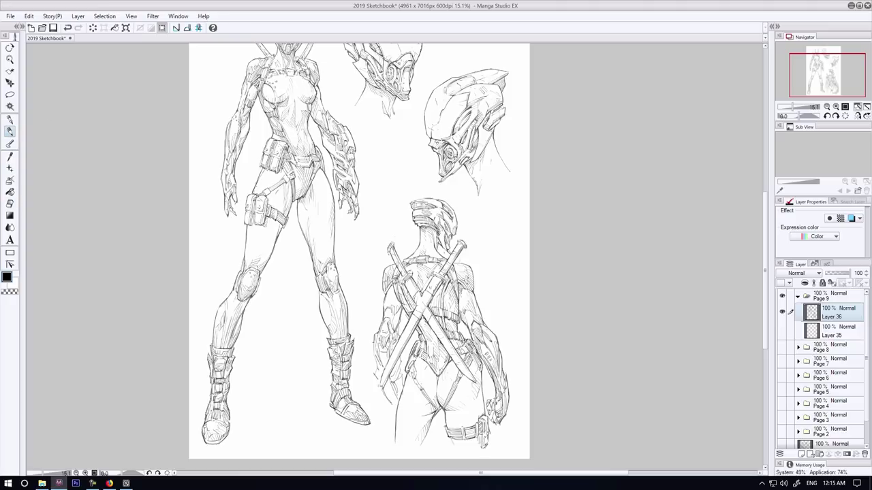
- Erase the rough lines of the back-view figure's left hand and redraw the hand and fingers beside the sword tip
key("e")
left_click(10, 130)
left_click_drag(402, 376, 403, 351)
left_click(67, 28)
mouse_move(393, 389)
left_mouse_down()
mouse_move(392, 370)
mouse_move(391, 405)
mouse_move(393, 399)
left_mouse_up()
key("e")
key("p")
key("e")
left_click_drag(387, 369, 393, 384)
key("p")
key("e")
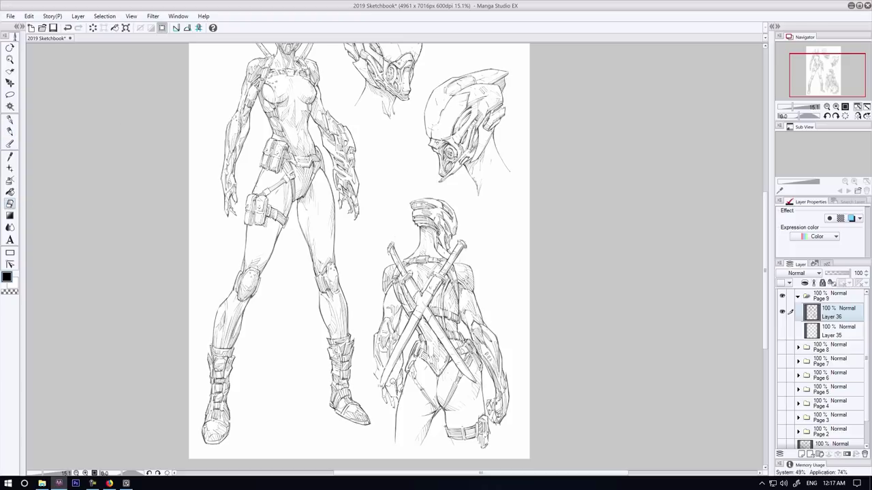
- Refine the left fingers and wrist and shade the forearm and hand around the sword blade
key("p")
left_click_drag(401, 355, 396, 376)
key("ctrl+z")
key("e")
key("p")
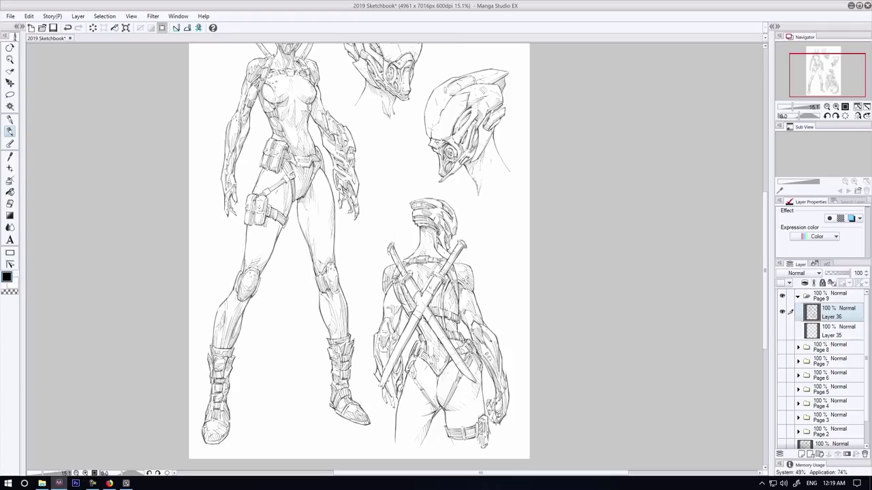
left_click_drag(394, 397, 391, 406)
left_click_drag(382, 387, 385, 398)
left_click_drag(391, 345, 391, 357)
left_click_drag(381, 348, 378, 359)
key("e")
left_click_drag(385, 375, 379, 386)
key("p")
left_click_drag(407, 343, 386, 382)
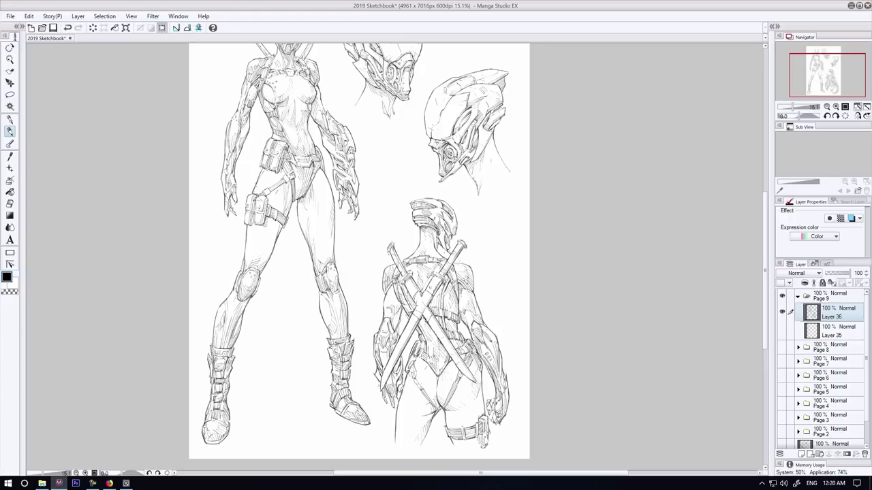
- Add detail lines to the back-view figure's right shoulder and clean up the left sword handle
left_click_drag(470, 269, 472, 291)
key("e")
key("p")
left_click_drag(395, 248, 402, 268)
key("e")
key("p")
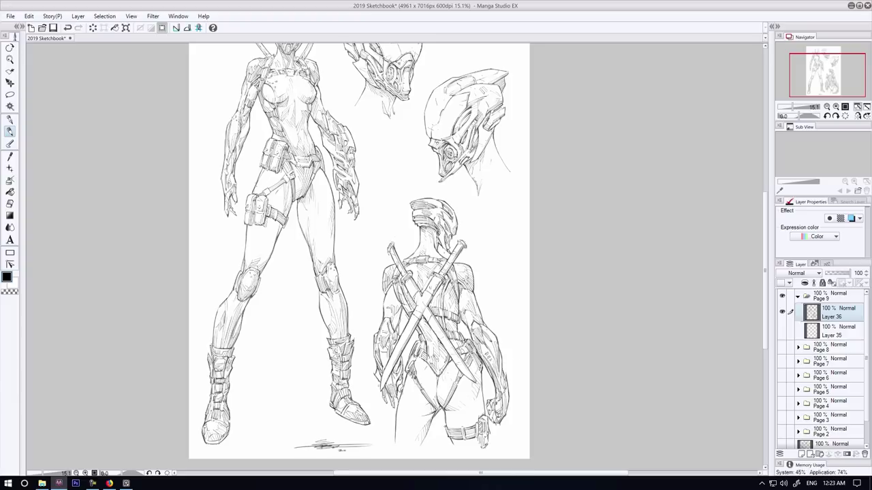
- Undo the last signature strokes and rewrite the signature with the year 2019 at the foot of the page
scroll(359, 442, "up", 1)
left_click_drag(335, 447, 380, 448)
key("ctrl+z")
key("ctrl+z")
key("ctrl+z")
left_click_drag(252, 447, 291, 450)
mouse_move(273, 455)
left_mouse_down()
mouse_move(349, 444)
mouse_move(340, 461)
left_mouse_up()
- Select the signature with the lasso, move it below the front figure's boot on the right, and deselect it
left_click(858, 108)
left_click(10, 95)
left_click(10, 83)
left_click_drag(321, 455, 386, 454)
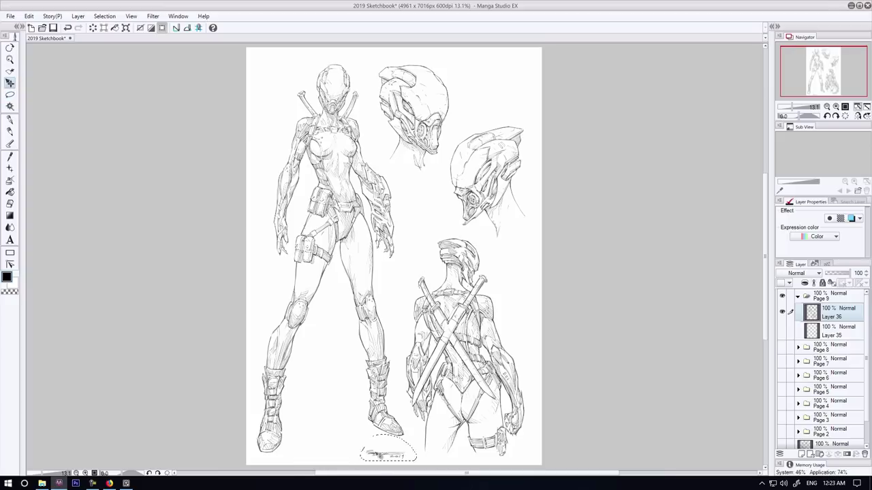
left_click_drag(823, 73, 862, 37)
left_click(858, 107)
left_click_drag(323, 455, 392, 447)
key("ctrl+d")
- On the Page 9 folder, lasso the back-view figure, move it slightly up and to the right, and deselect it
left_click(10, 94)
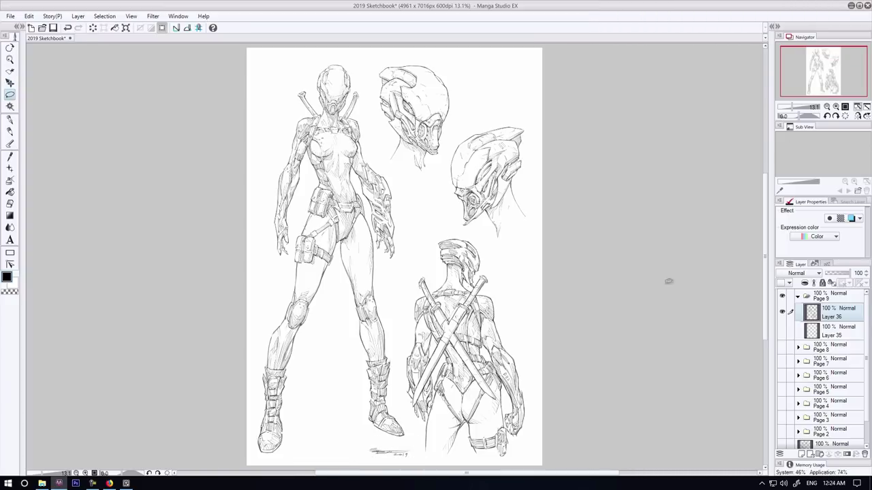
left_click(830, 296)
left_click_drag(523, 446, 456, 465)
mouse_move(521, 463)
left_mouse_down()
mouse_move(411, 412)
mouse_move(523, 455)
left_mouse_up()
left_click(10, 82)
left_click_drag(463, 334, 469, 327)
key("ctrl+d")
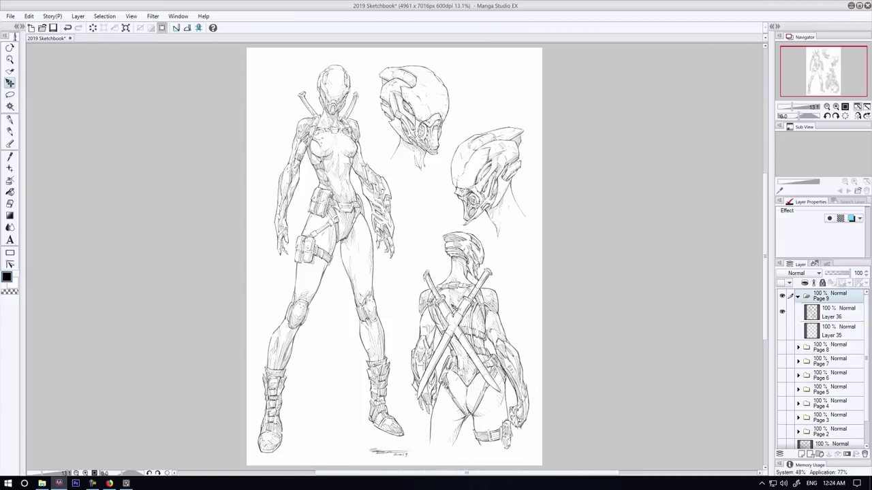
- Lasso the lower helmeted head study, move it slightly up and to the right, and return to the drawing tool
left_click(10, 95)
left_click_drag(479, 117, 474, 126)
left_click(9, 82)
left_click_drag(479, 168, 482, 158)
key("ctrl+d")
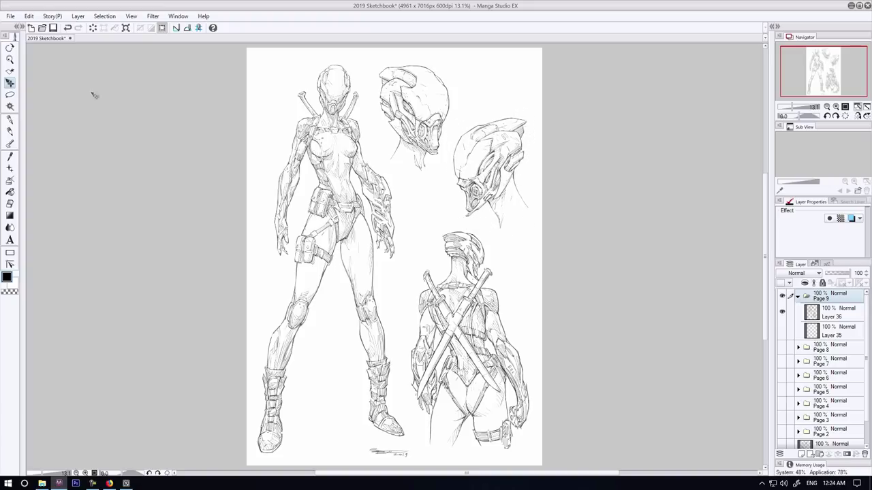
left_click(10, 131)
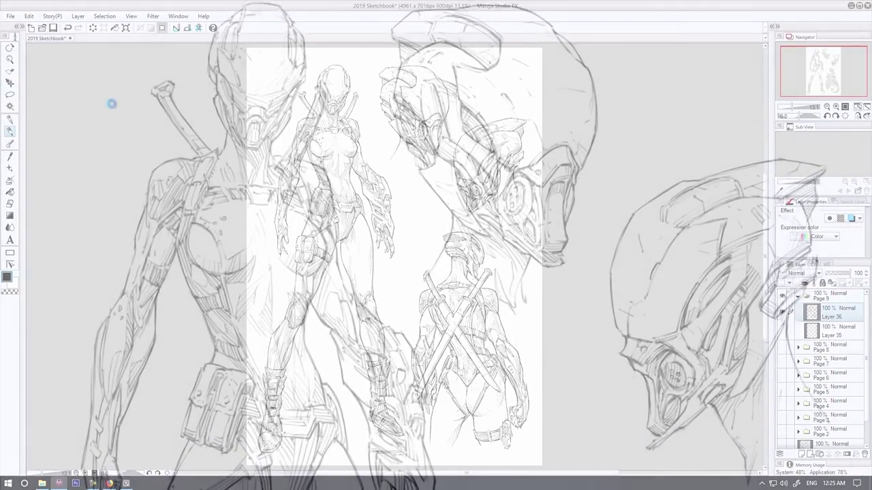